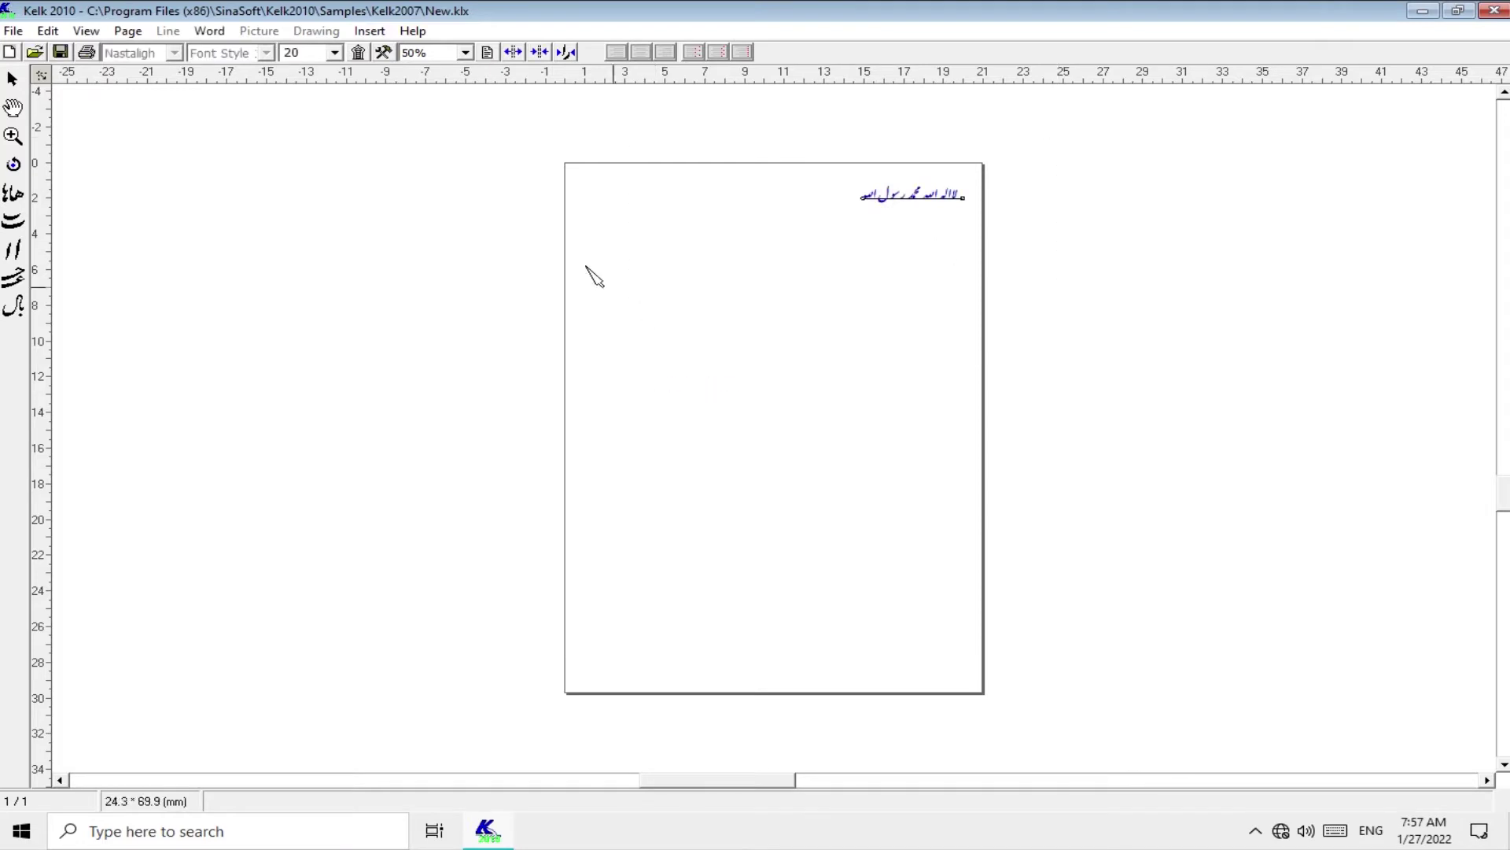
- Set the Arabic line to font size 200 in the Moalla font
{"action": "type", "text": "00"}
{"action": "key", "text": "Return"}
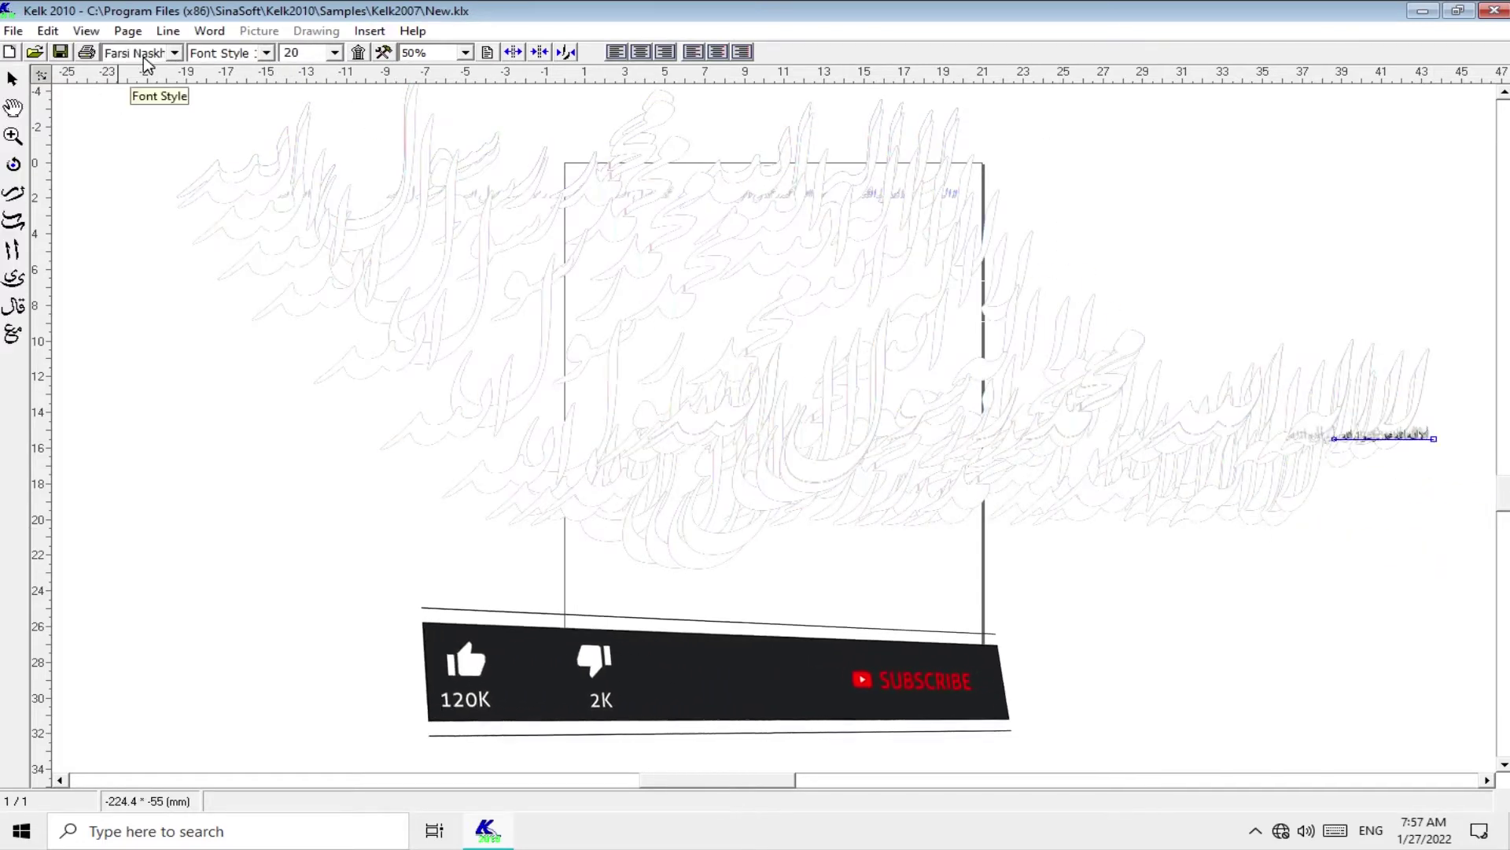
{"action": "scroll", "coordinate": [145, 62], "scroll_direction": "up", "scroll_amount": 1}
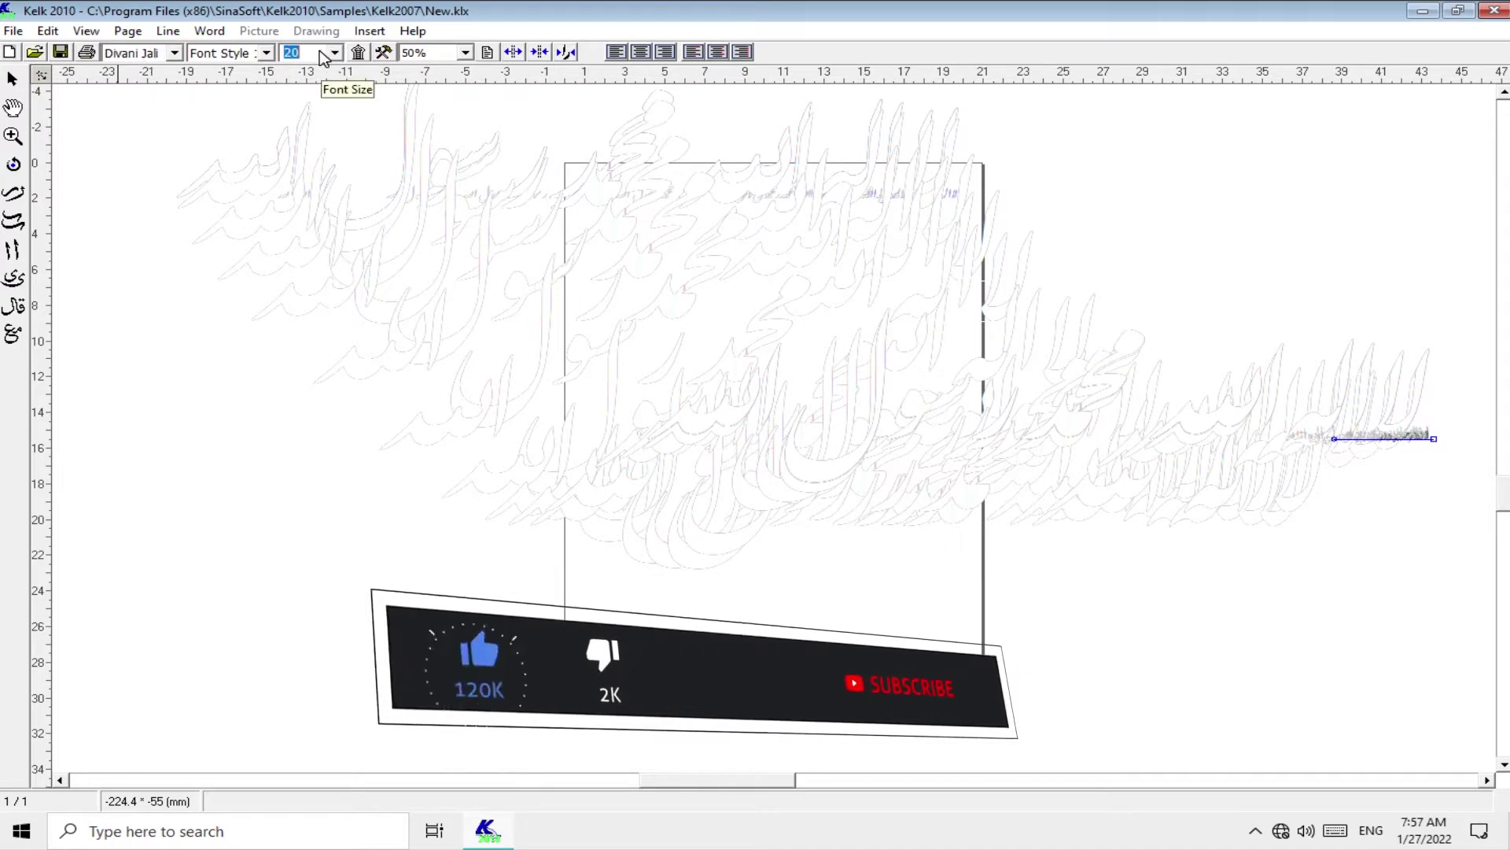
{"action": "type", "text": "0"}
{"action": "key", "text": "Return"}
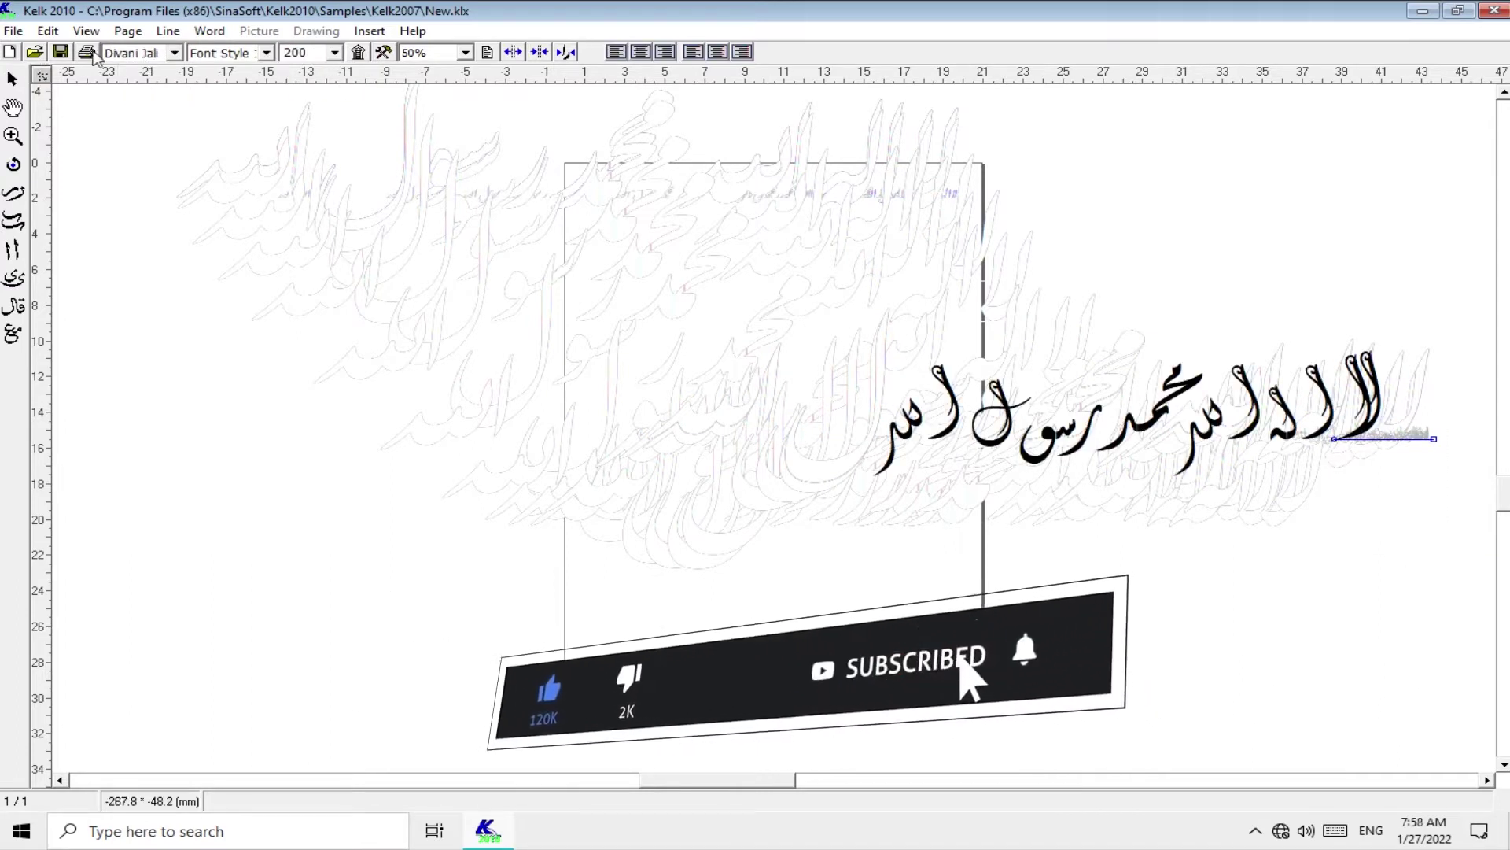
{"action": "left_click", "coordinate": [98, 52]}
{"action": "left_click", "coordinate": [118, 149]}
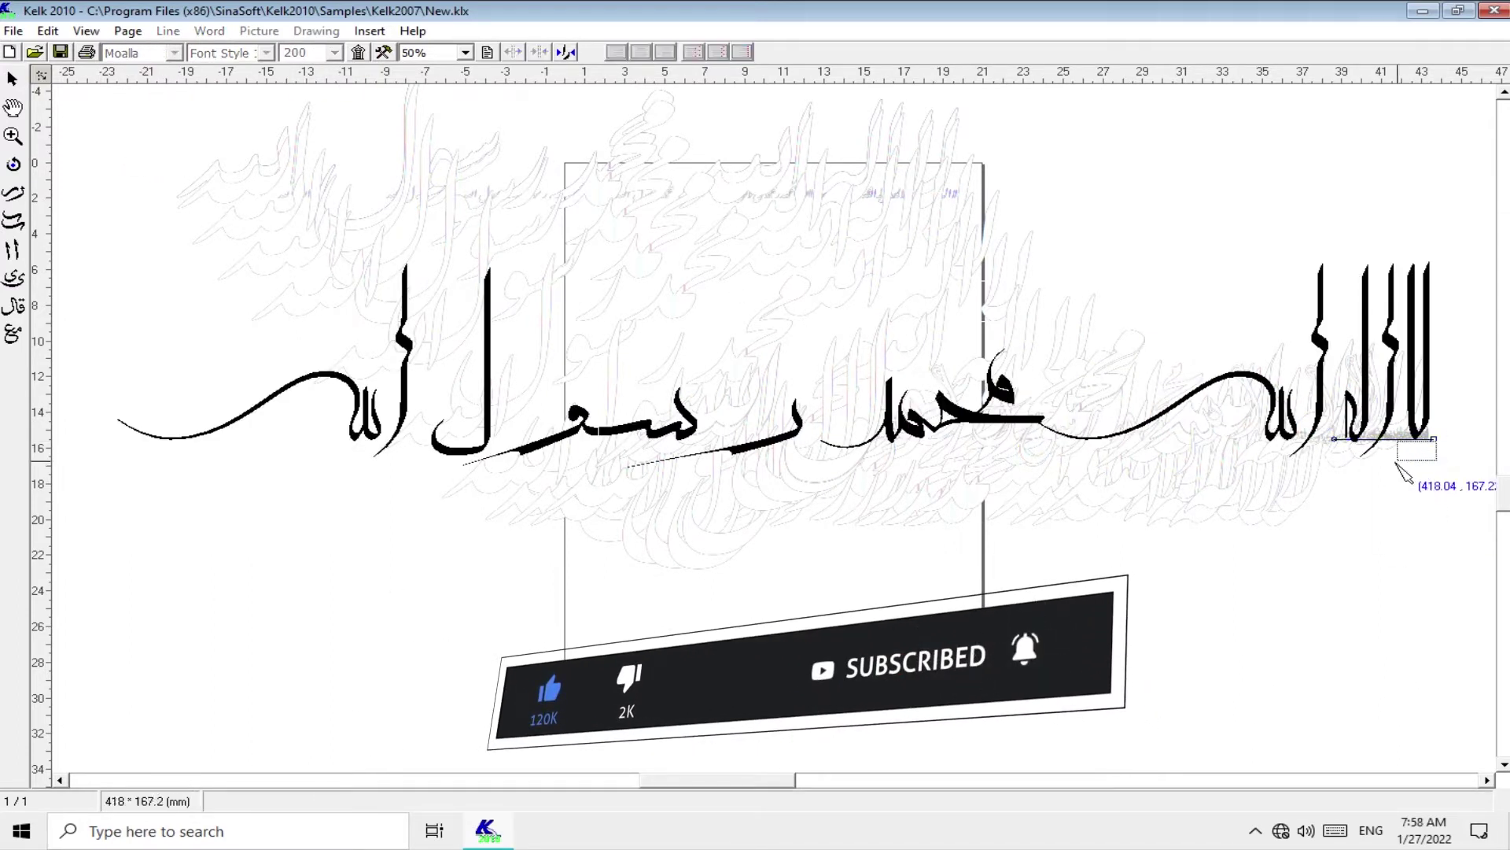
- Move the line lower-left and give its lam-alef a tall, curving alef combination
{"action": "left_click_drag", "start_coordinate": [1405, 473], "coordinate": [1272, 551]}
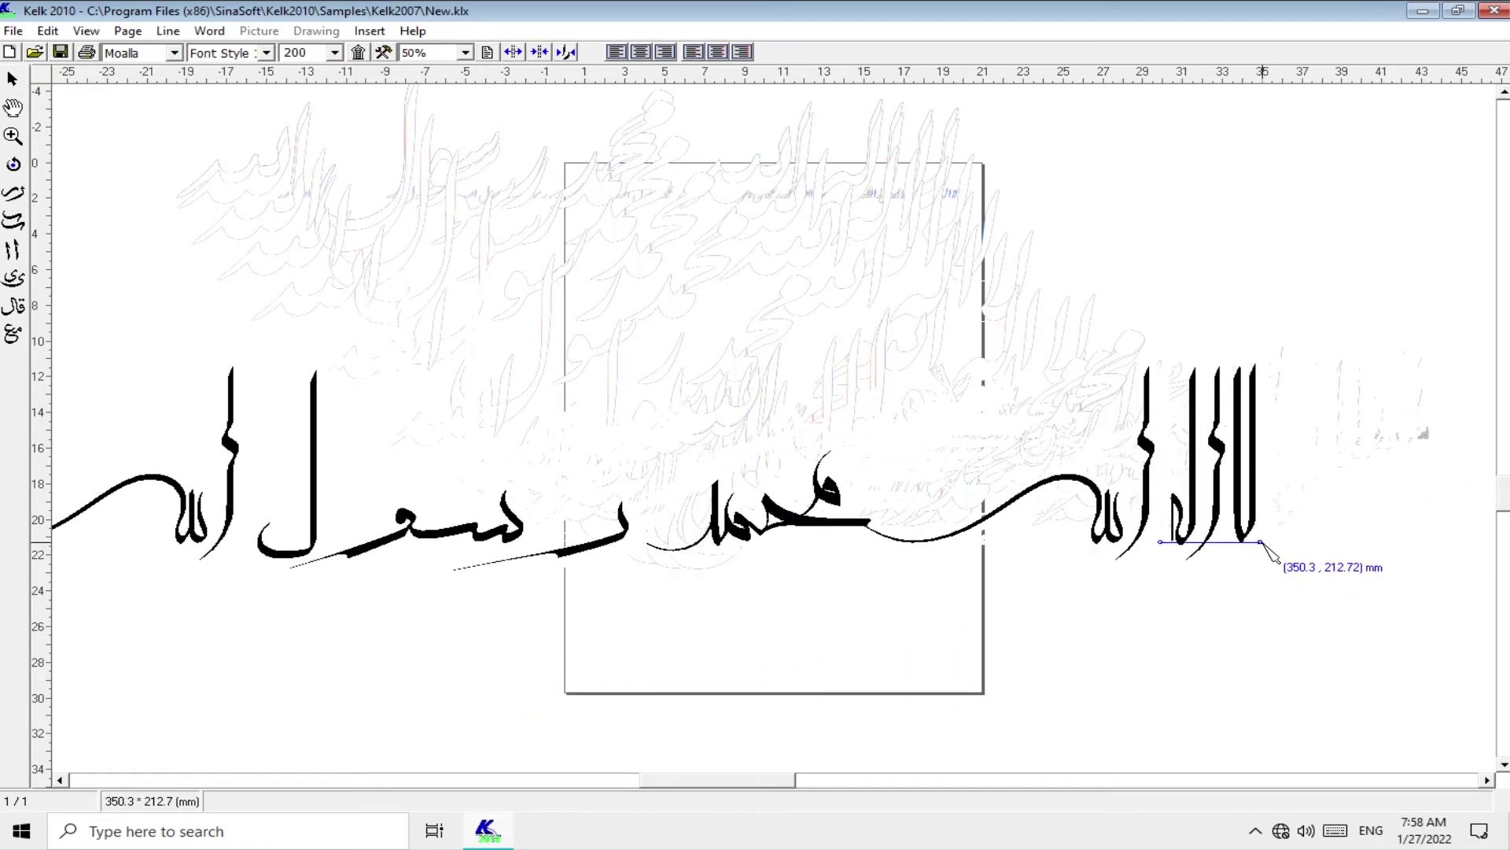
{"action": "right_click", "coordinate": [1267, 510]}
{"action": "left_click", "coordinate": [1322, 579]}
{"action": "left_click", "coordinate": [173, 126]}
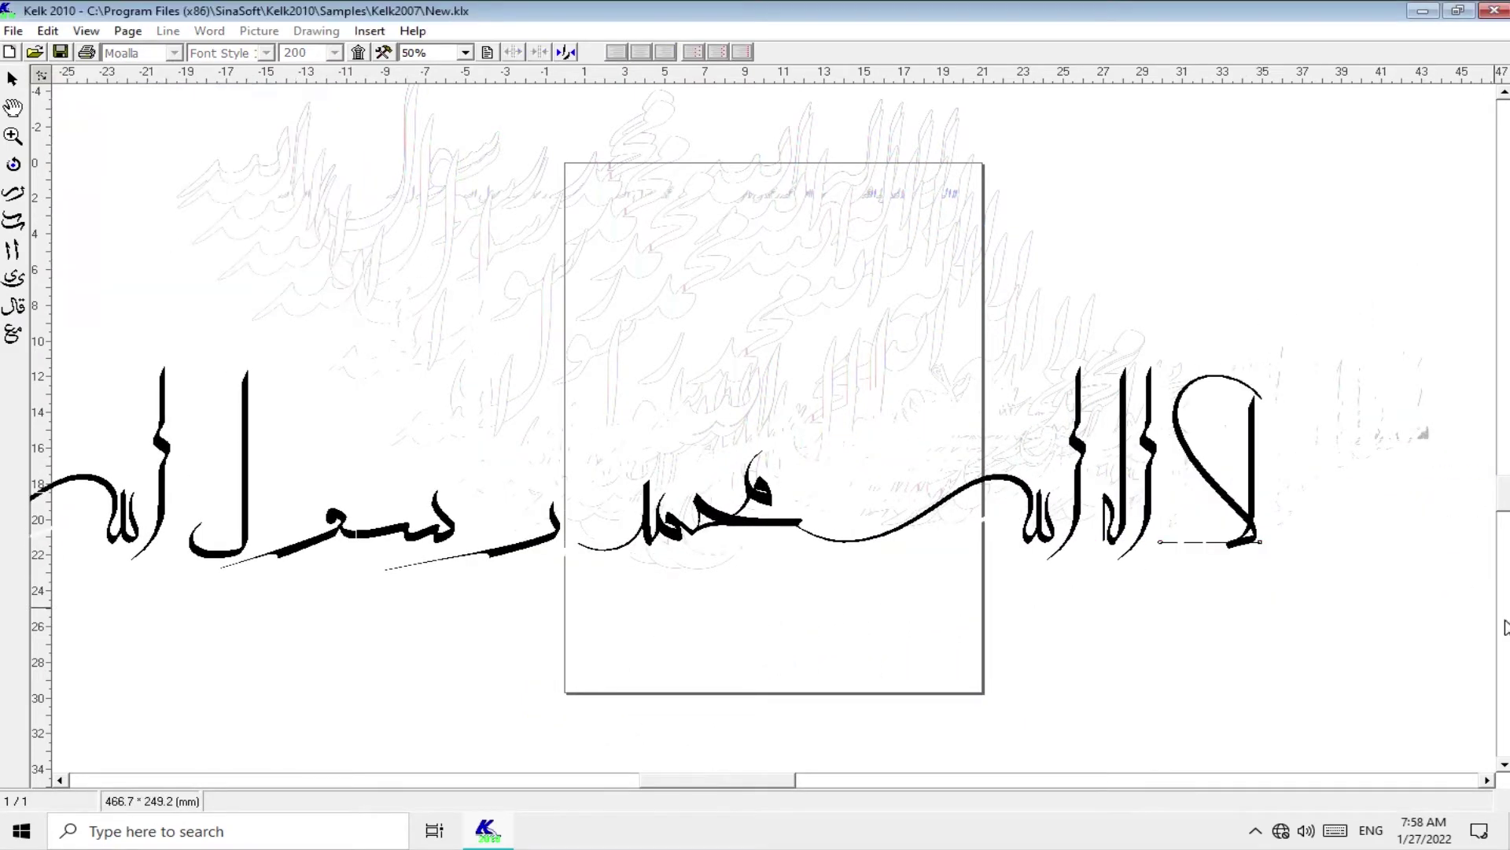
{"action": "left_click", "coordinate": [983, 338]}
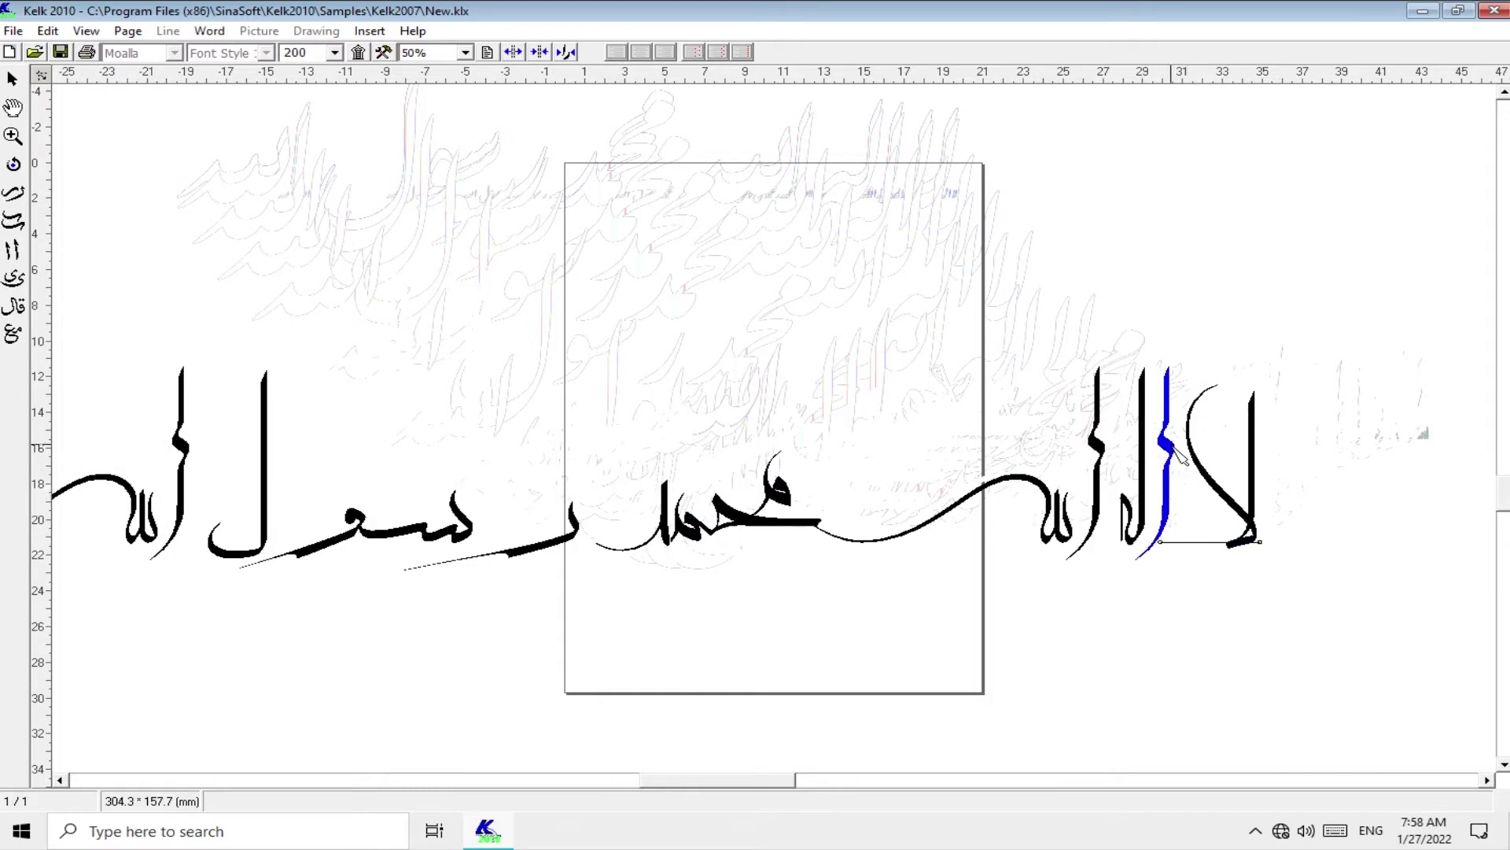
{"action": "left_click", "coordinate": [952, 393]}
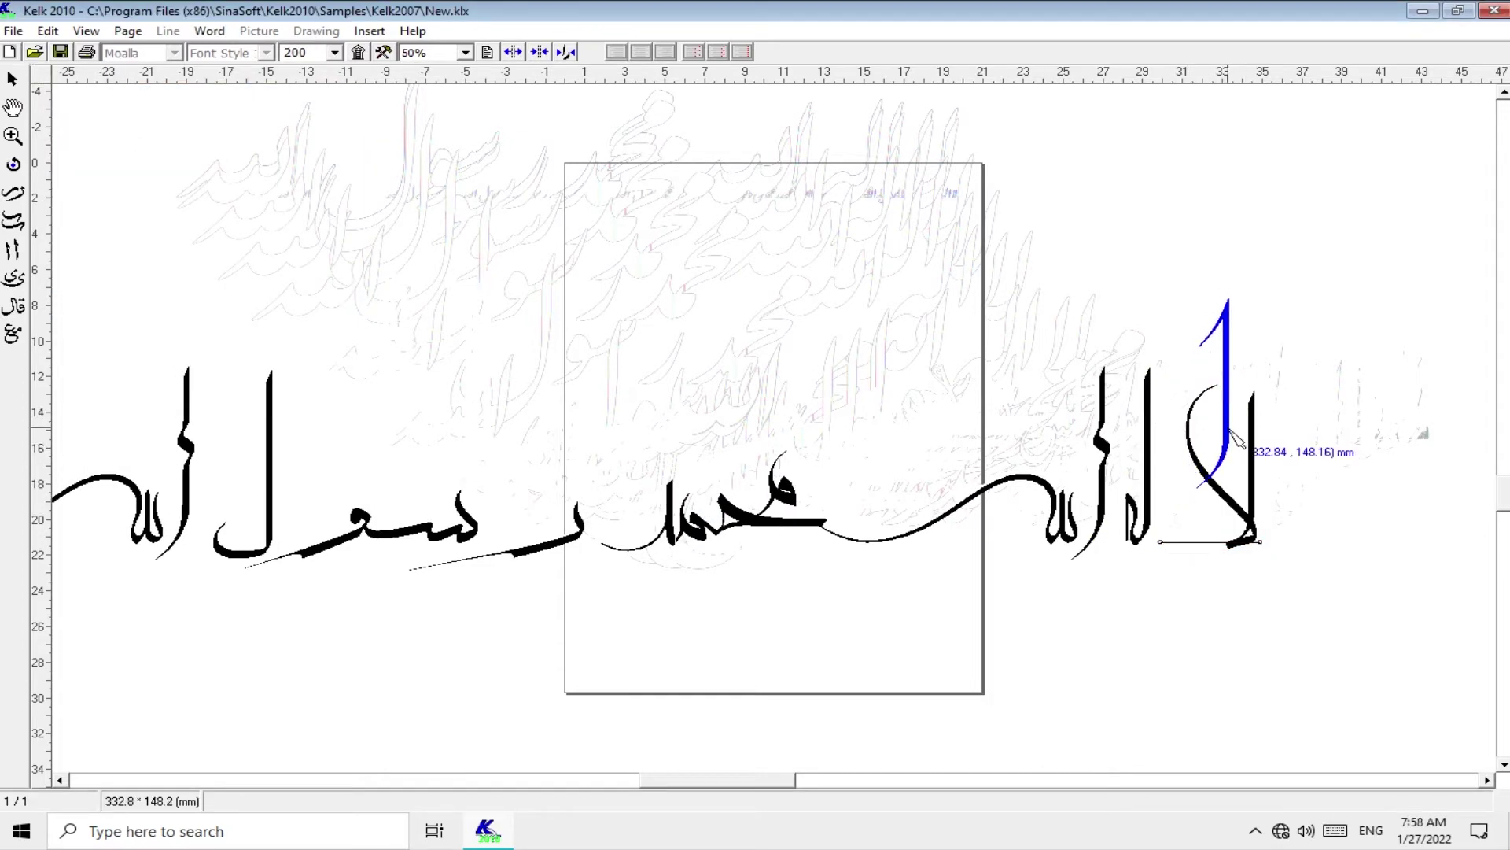
{"action": "left_click", "coordinate": [1251, 551]}
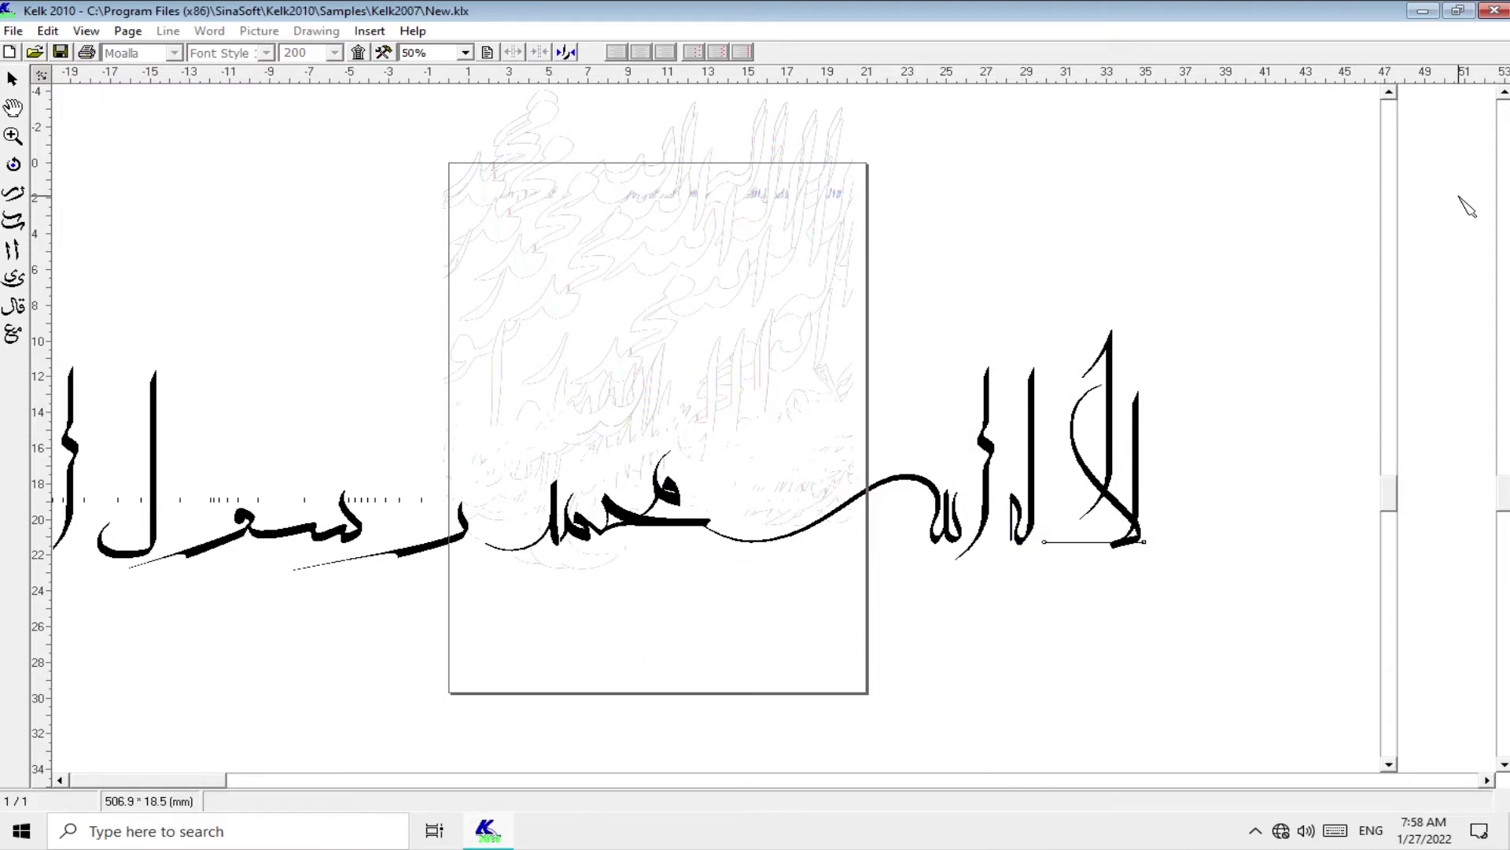
- Set the view zoom to 100%
{"action": "scroll", "coordinate": [456, 170], "scroll_direction": "down", "scroll_amount": 1}
{"action": "left_click", "coordinate": [422, 95]}
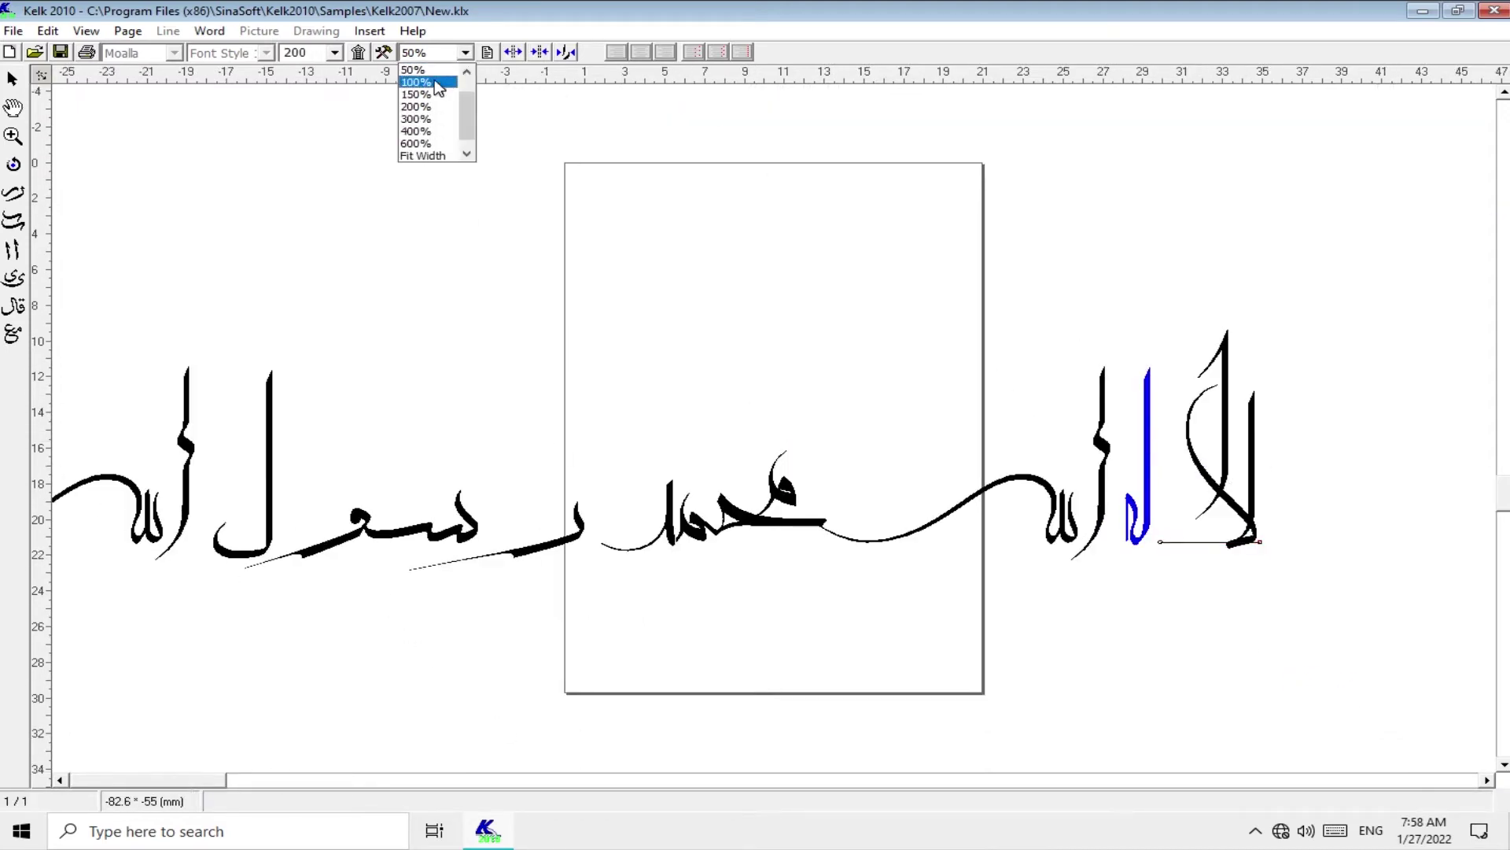
{"action": "left_click", "coordinate": [438, 84]}
{"action": "scroll", "coordinate": [606, 724], "scroll_direction": "down", "scroll_amount": 2}
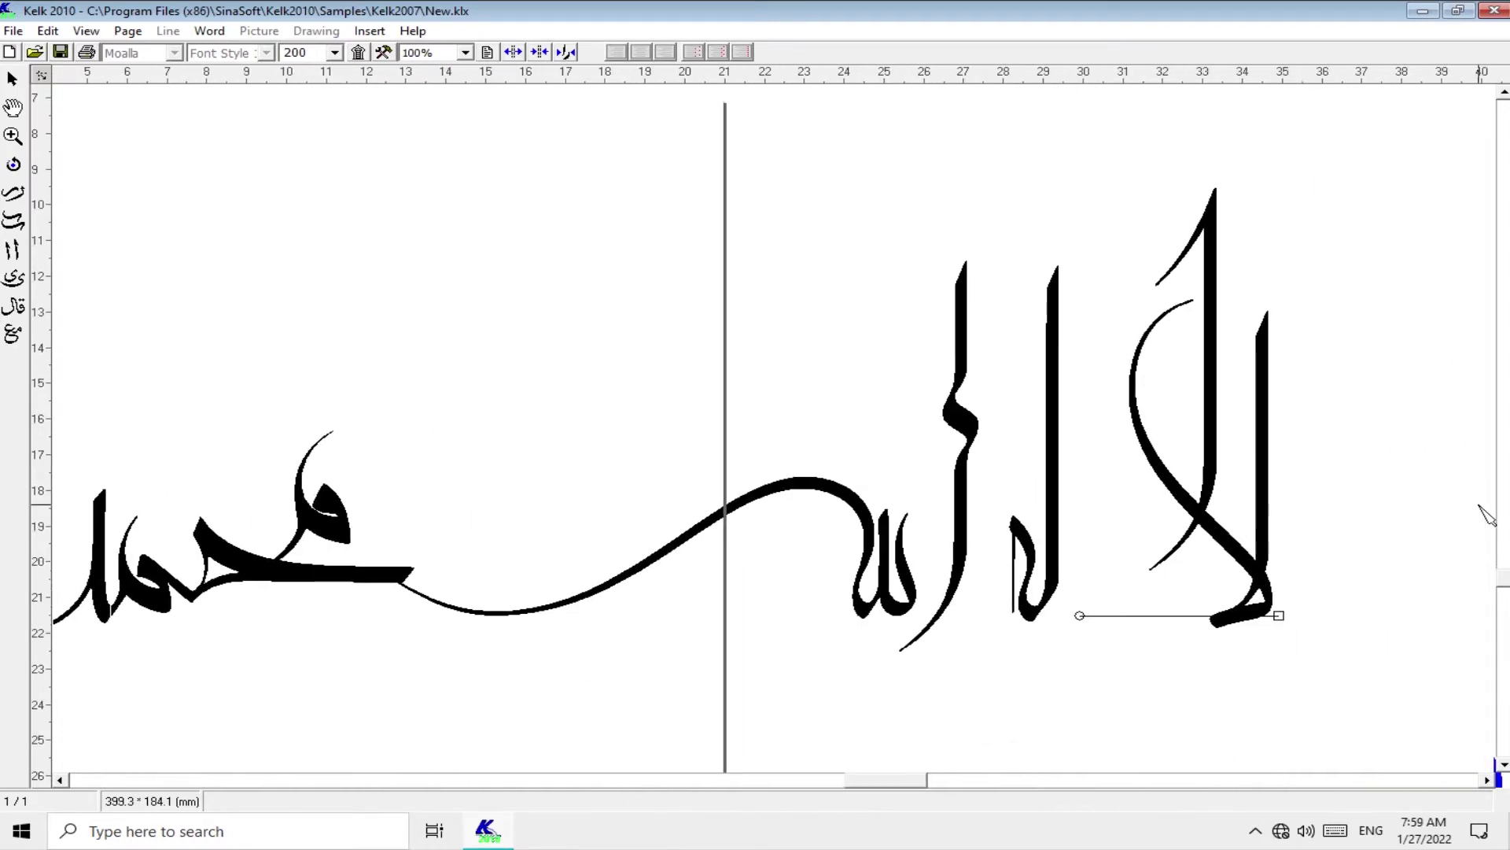
- Replace the lam with its curved combination and move it up into place
{"action": "left_click", "coordinate": [1055, 496]}
{"action": "right_click", "coordinate": [1058, 488]}
{"action": "left_click", "coordinate": [1125, 577]}
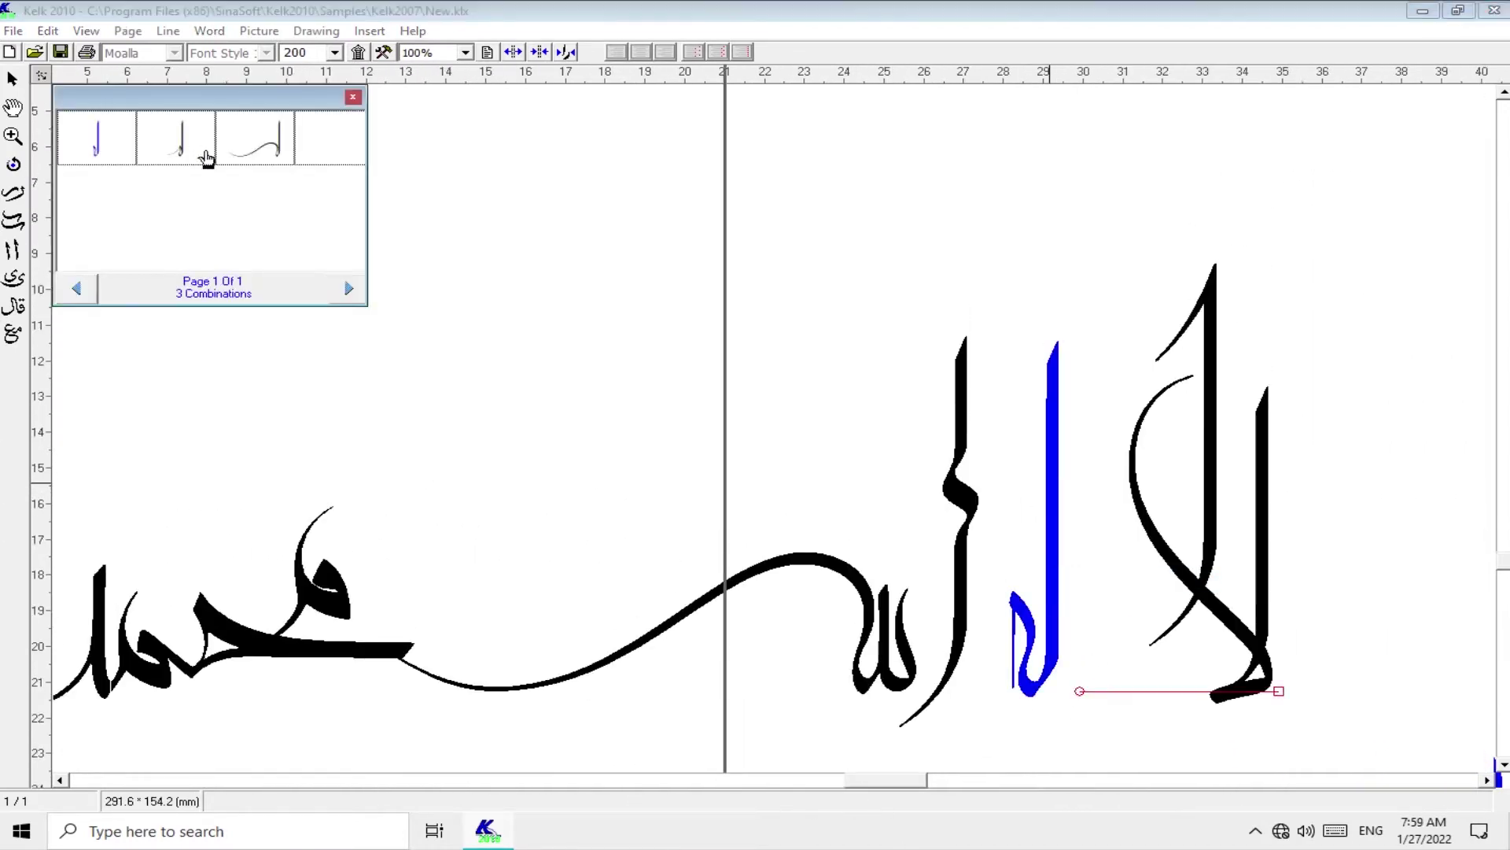
{"action": "left_click", "coordinate": [268, 161]}
{"action": "mouse_move", "coordinate": [1042, 660]}
{"action": "left_mouse_down"}
{"action": "mouse_move", "coordinate": [1100, 494]}
{"action": "mouse_move", "coordinate": [1052, 409]}
{"action": "left_mouse_up"}
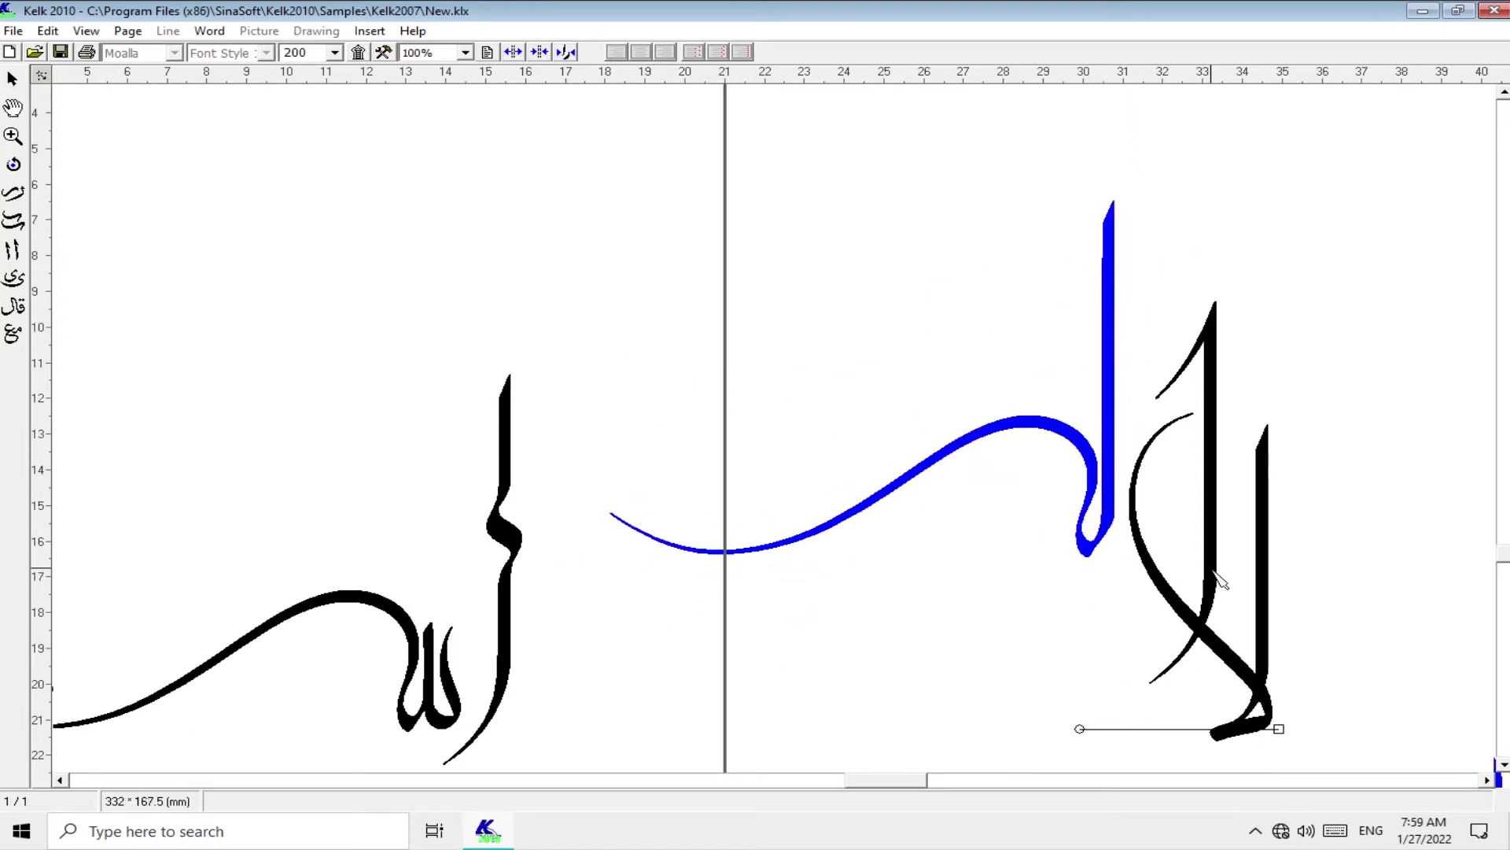
{"action": "left_click_drag", "start_coordinate": [1217, 576], "coordinate": [1214, 564]}
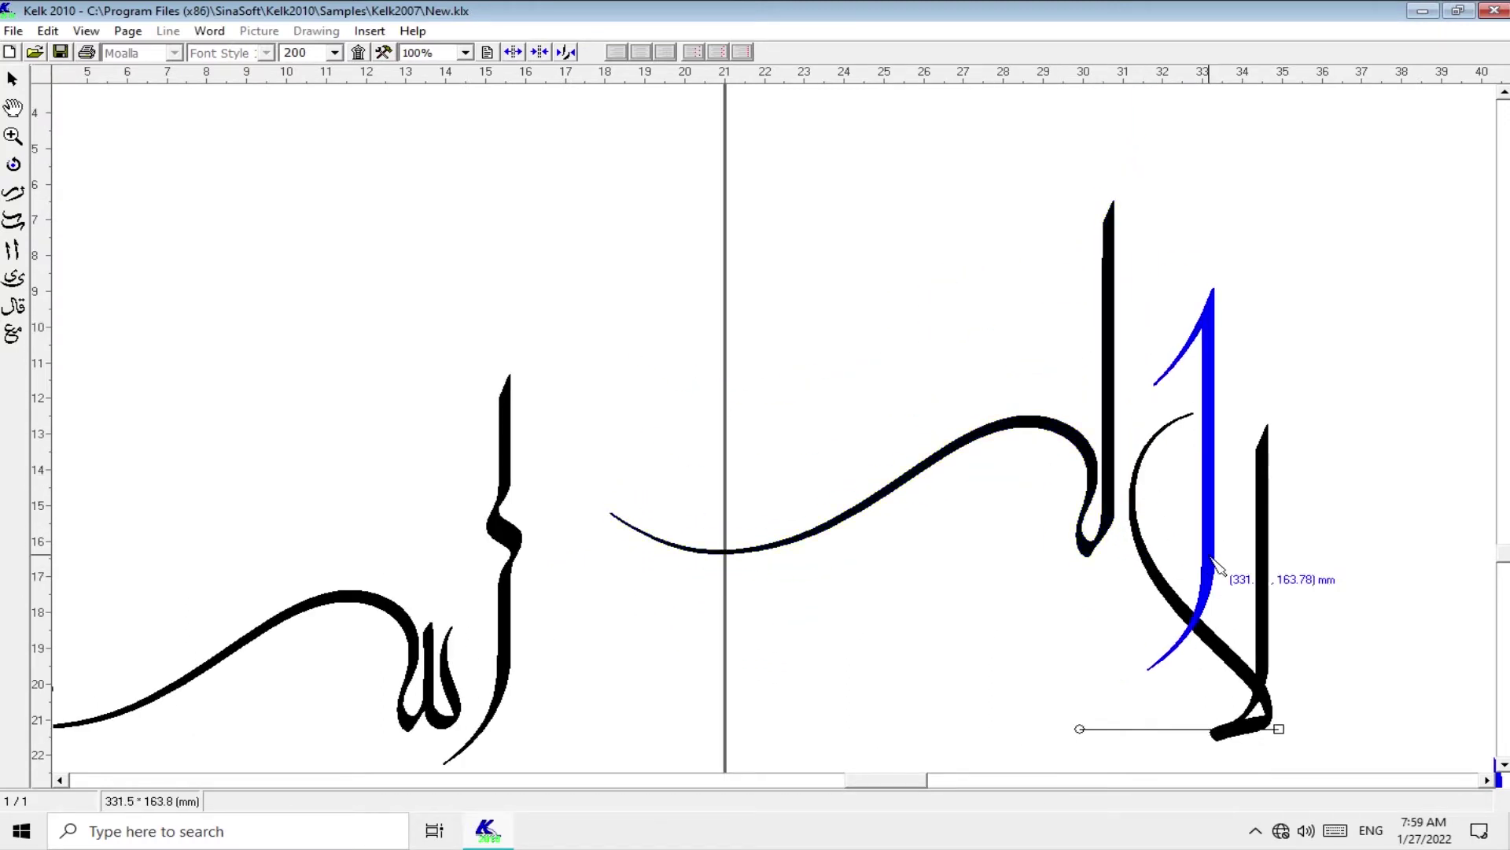
- Place the tall alef stroke up beside the curved lam
{"action": "left_click", "coordinate": [212, 260]}
{"action": "left_click_drag", "start_coordinate": [512, 550], "coordinate": [1058, 283]}
{"action": "scroll", "coordinate": [1054, 279], "scroll_direction": "up", "scroll_amount": 2}
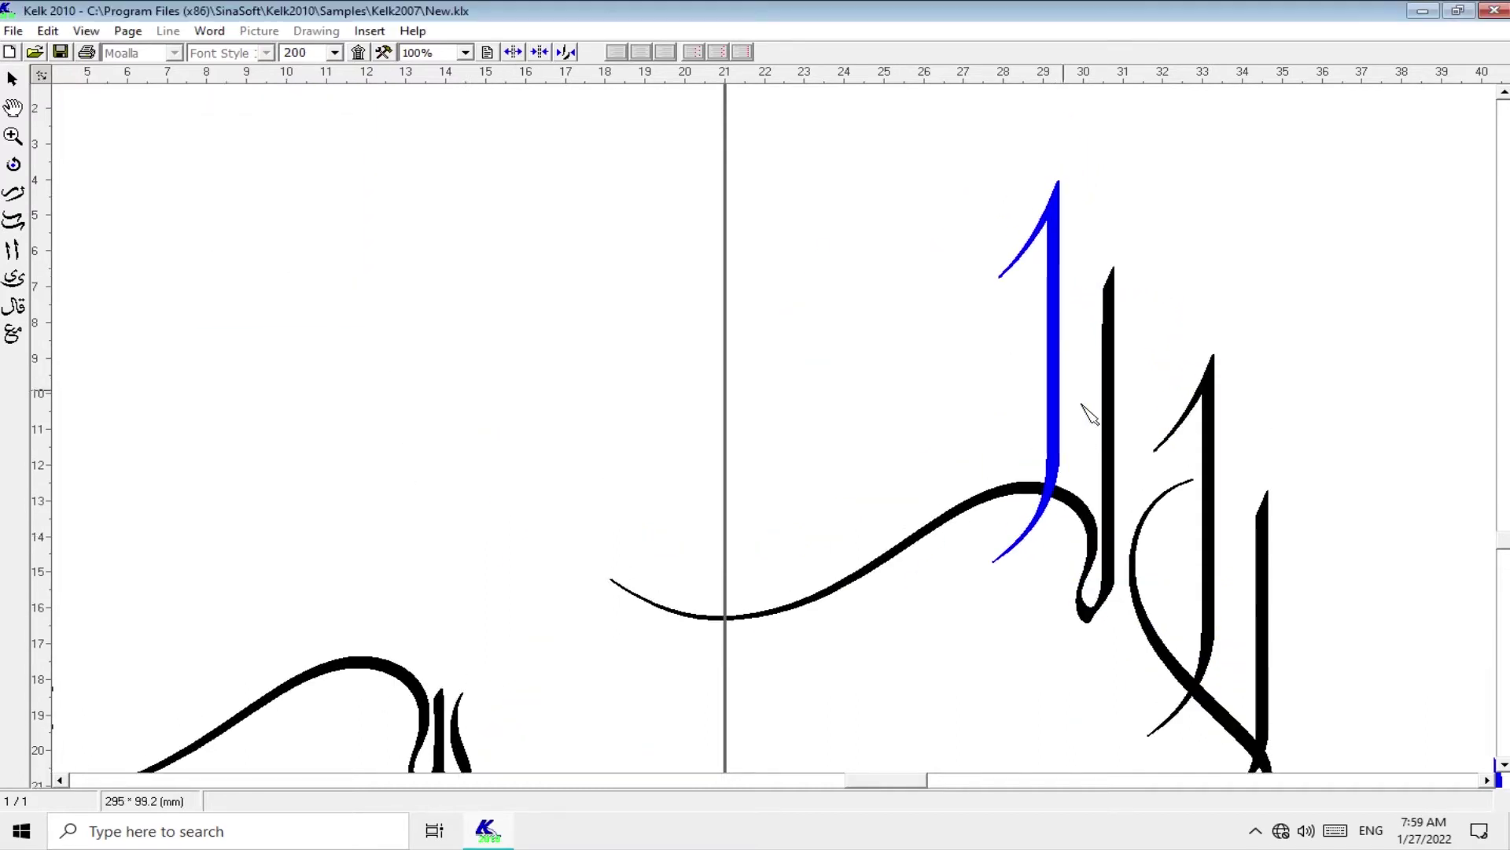
{"action": "left_click_drag", "start_coordinate": [1118, 464], "coordinate": [1127, 468]}
{"action": "left_click", "coordinate": [1053, 369]}
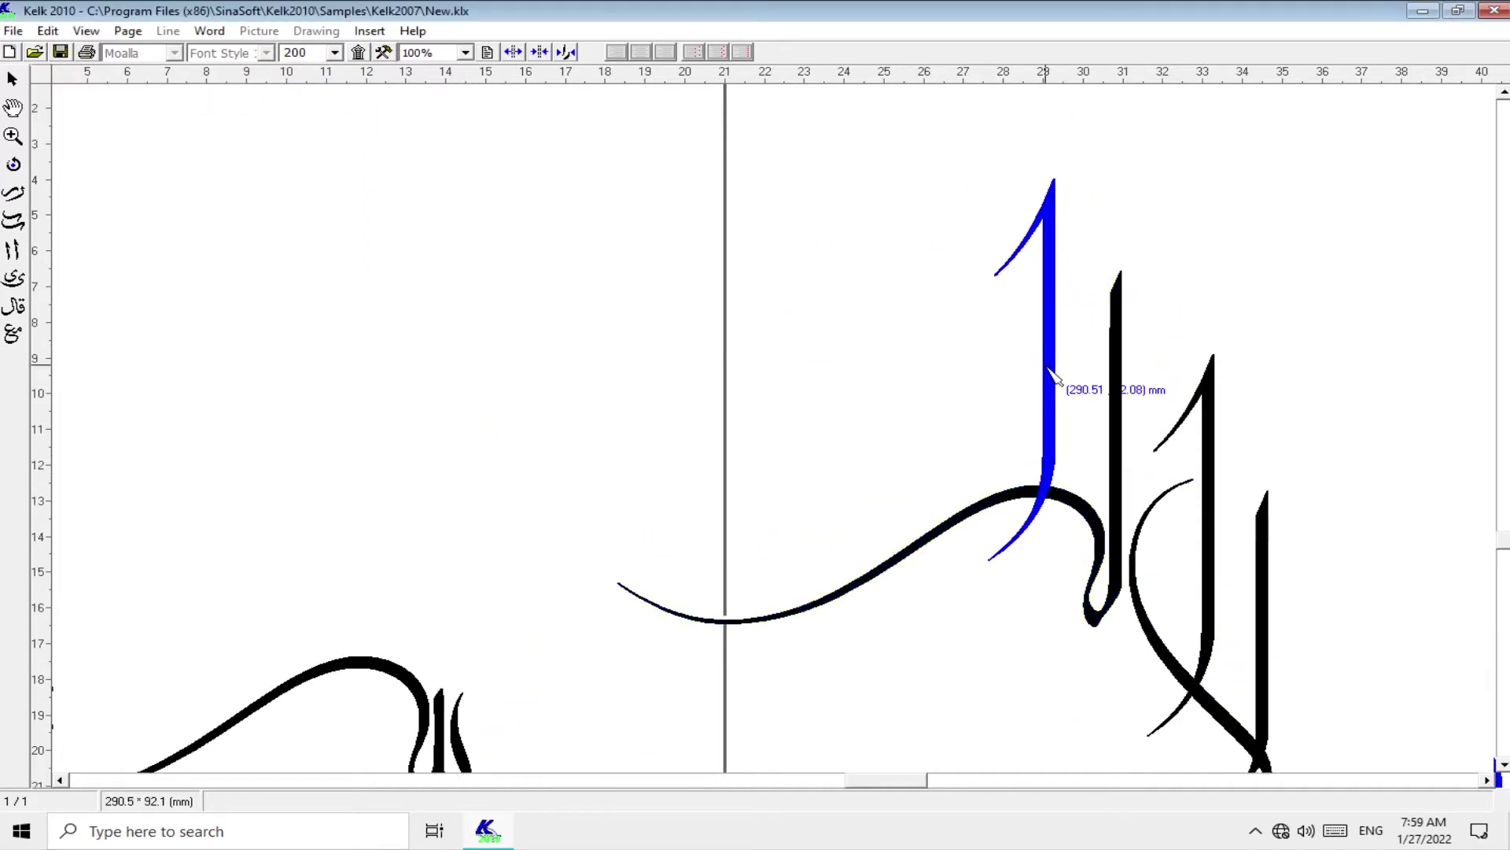
{"action": "scroll", "coordinate": [1054, 376], "scroll_direction": "down", "scroll_amount": 2}
{"action": "mouse_move", "coordinate": [415, 623]}
{"action": "left_mouse_down"}
{"action": "mouse_move", "coordinate": [914, 295]}
{"action": "mouse_move", "coordinate": [944, 309]}
{"action": "left_mouse_up"}
- Give the curved stroke a different Other Shapes form, then zoom to 50%
{"action": "right_click", "coordinate": [944, 309]}
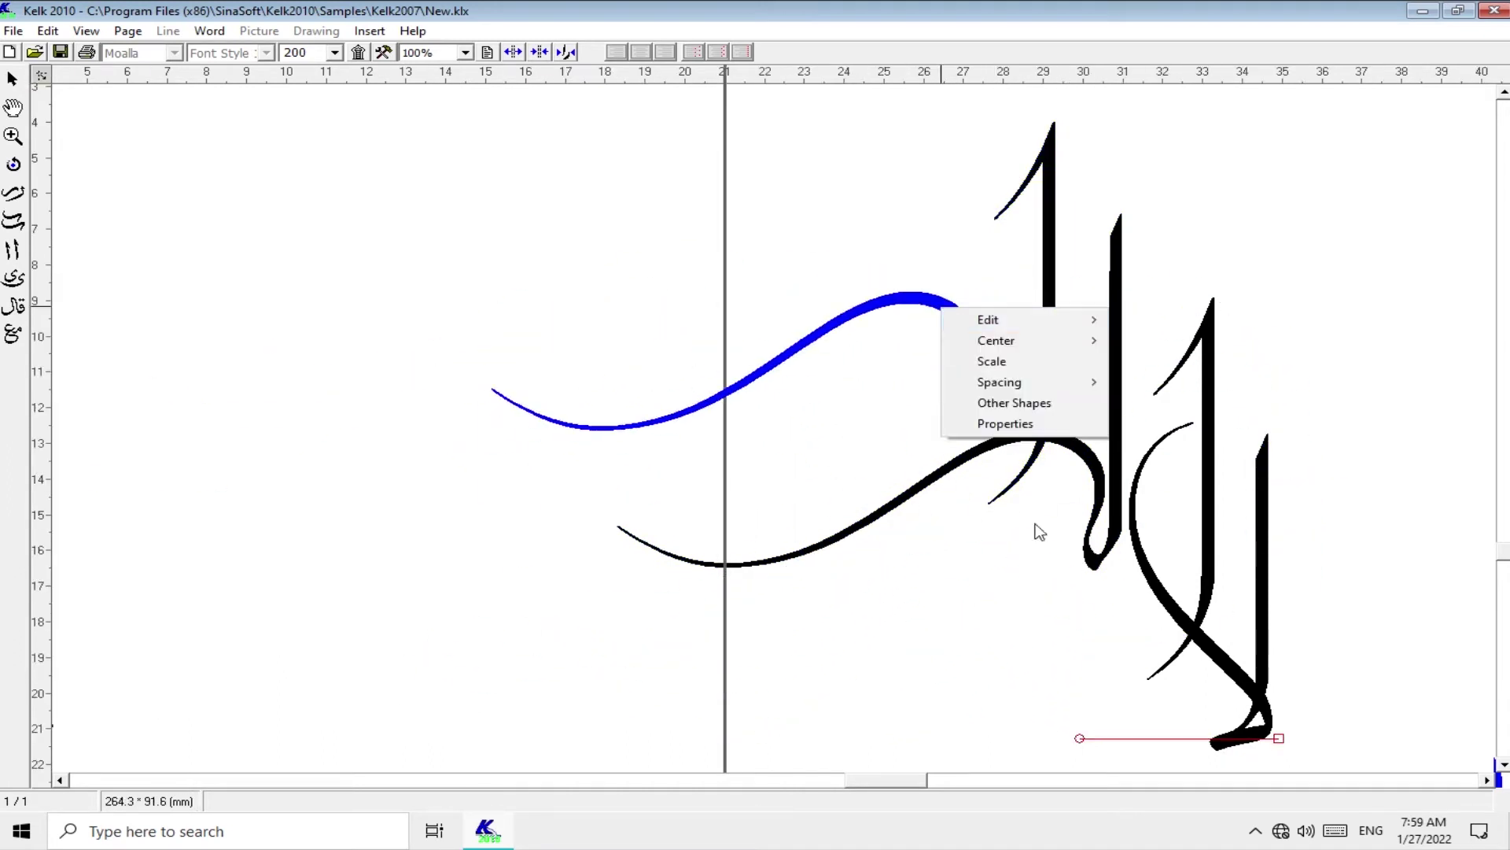
{"action": "left_click", "coordinate": [1014, 402]}
{"action": "left_click", "coordinate": [277, 202]}
{"action": "scroll", "coordinate": [982, 542], "scroll_direction": "up", "scroll_amount": 4}
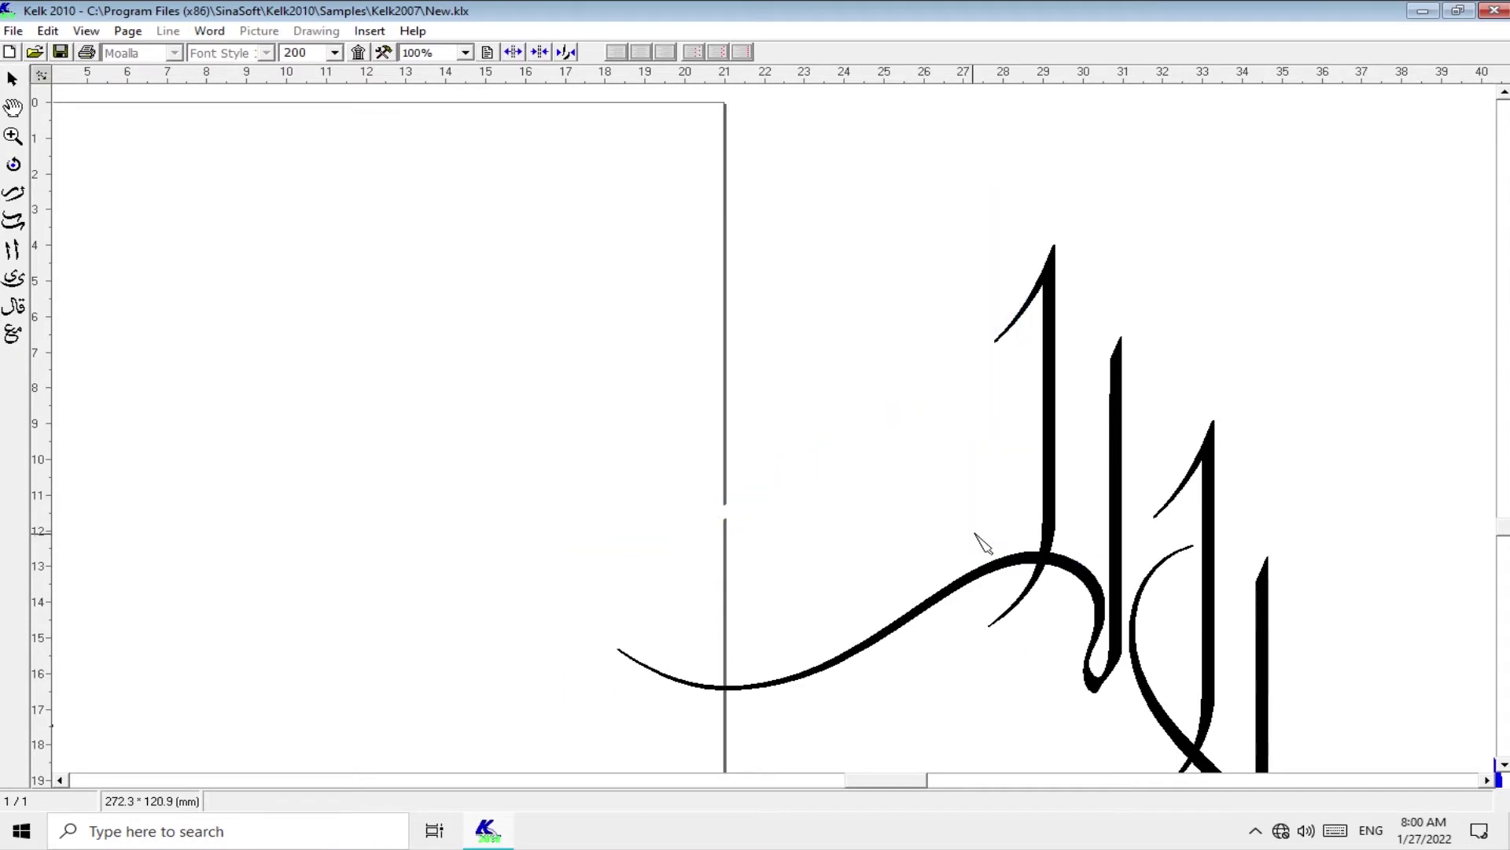
{"action": "scroll", "coordinate": [1082, 578], "scroll_direction": "down", "scroll_amount": 2}
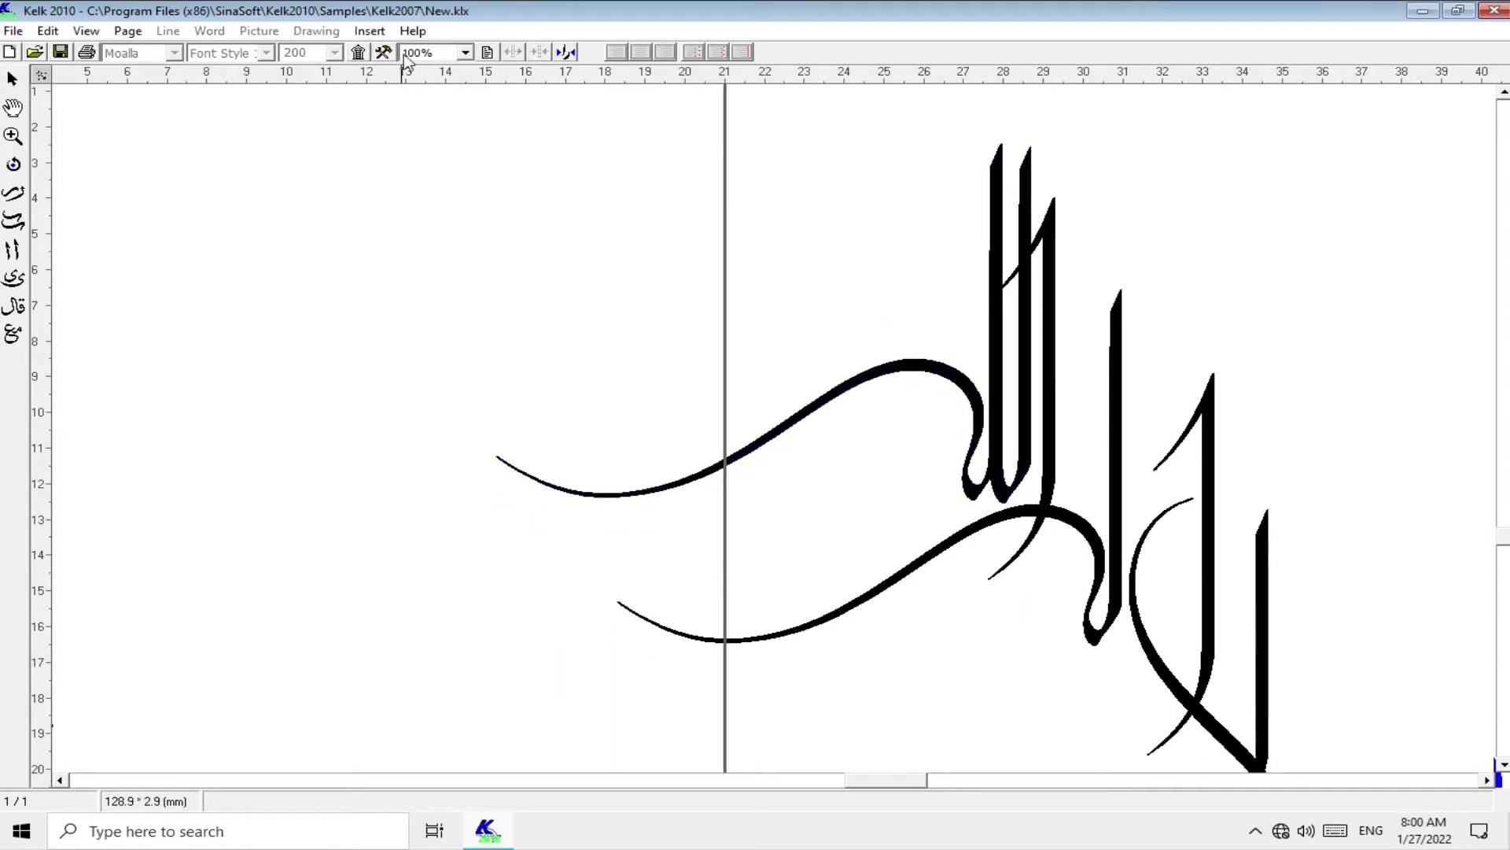
{"action": "left_click", "coordinate": [413, 96]}
- At 25% zoom, drag محمد, ر, سعو, ل, alef and الله onto the page, then return to 100%
{"action": "left_click_drag", "start_coordinate": [1037, 782], "coordinate": [77, 754]}
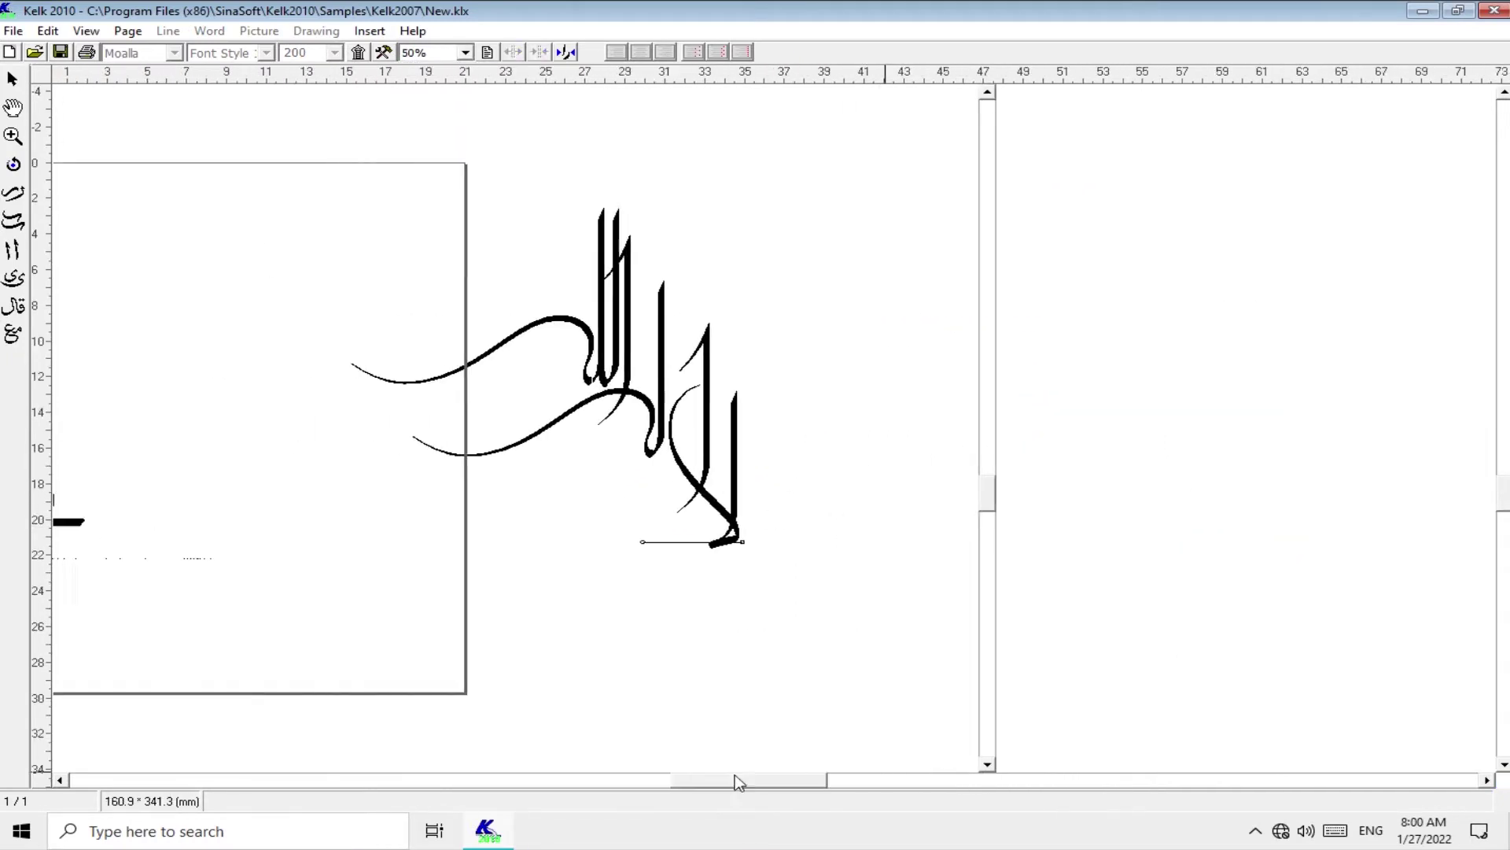
{"action": "left_click", "coordinate": [425, 82]}
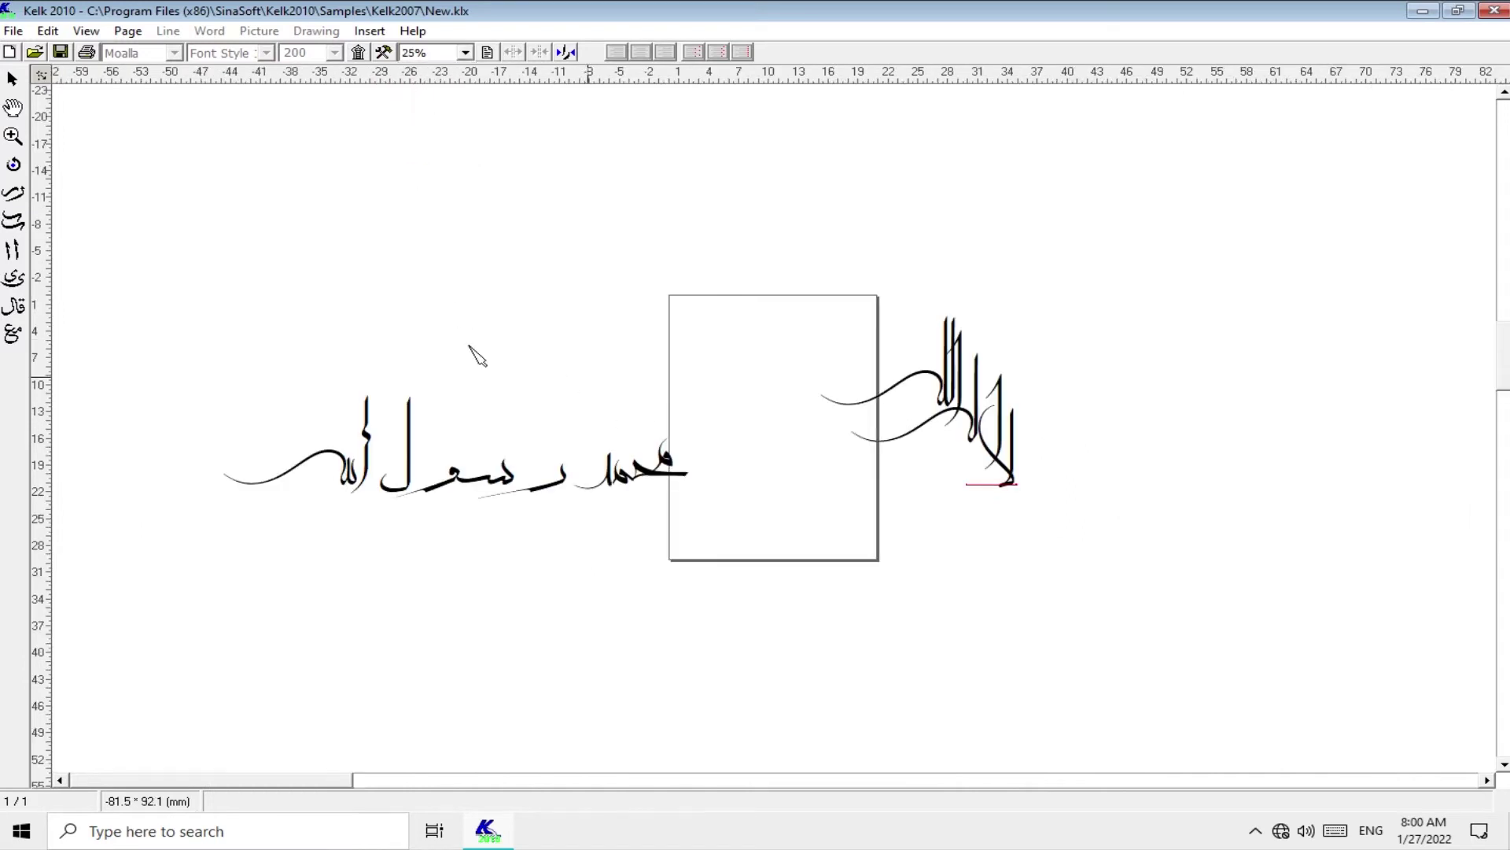
{"action": "left_click_drag", "start_coordinate": [652, 482], "coordinate": [852, 372]}
{"action": "left_click_drag", "start_coordinate": [559, 484], "coordinate": [754, 431]}
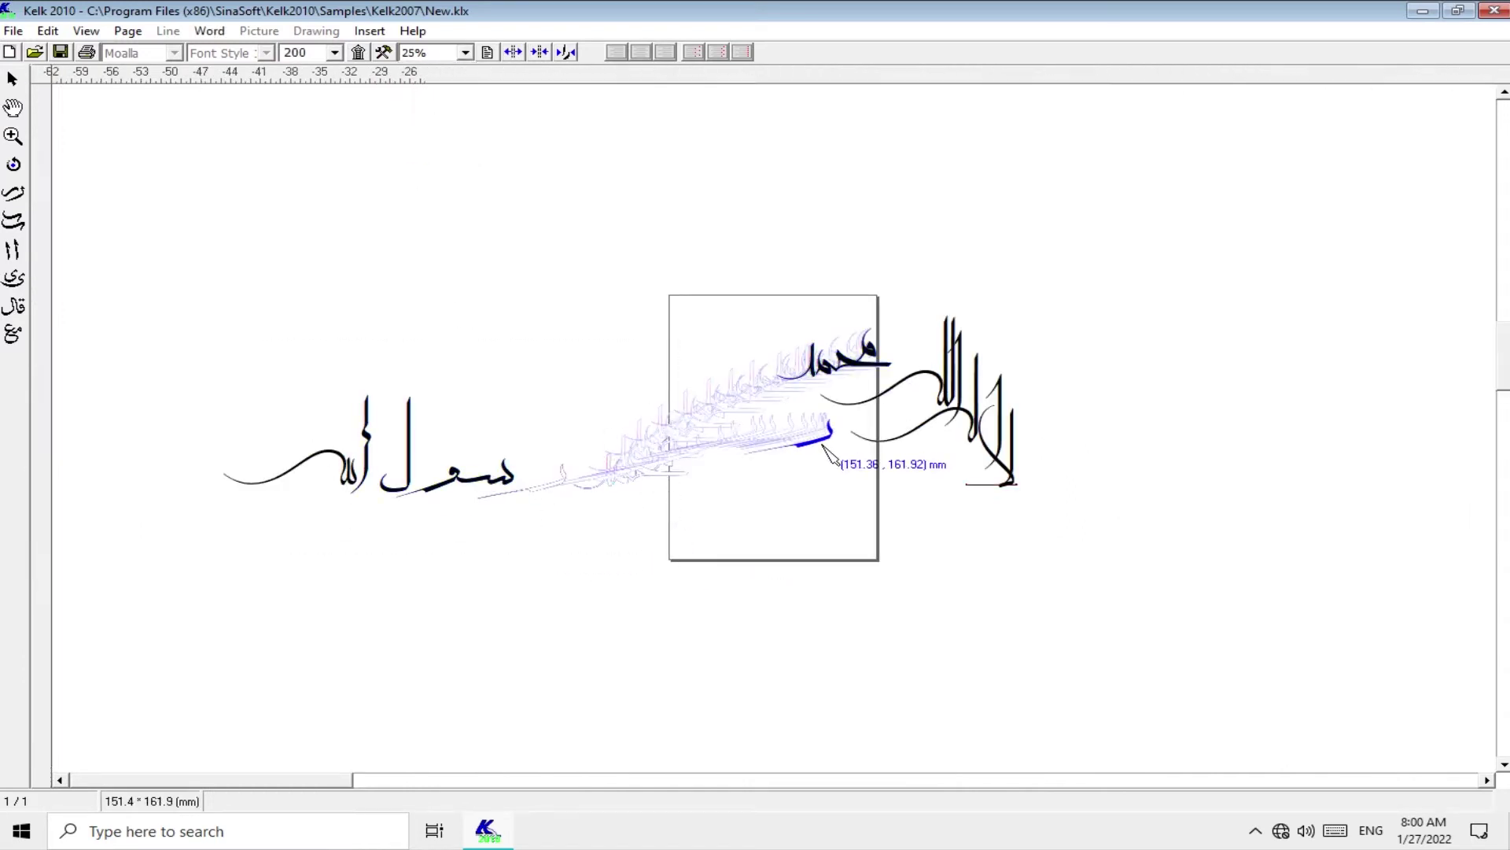
{"action": "left_click", "coordinate": [461, 482]}
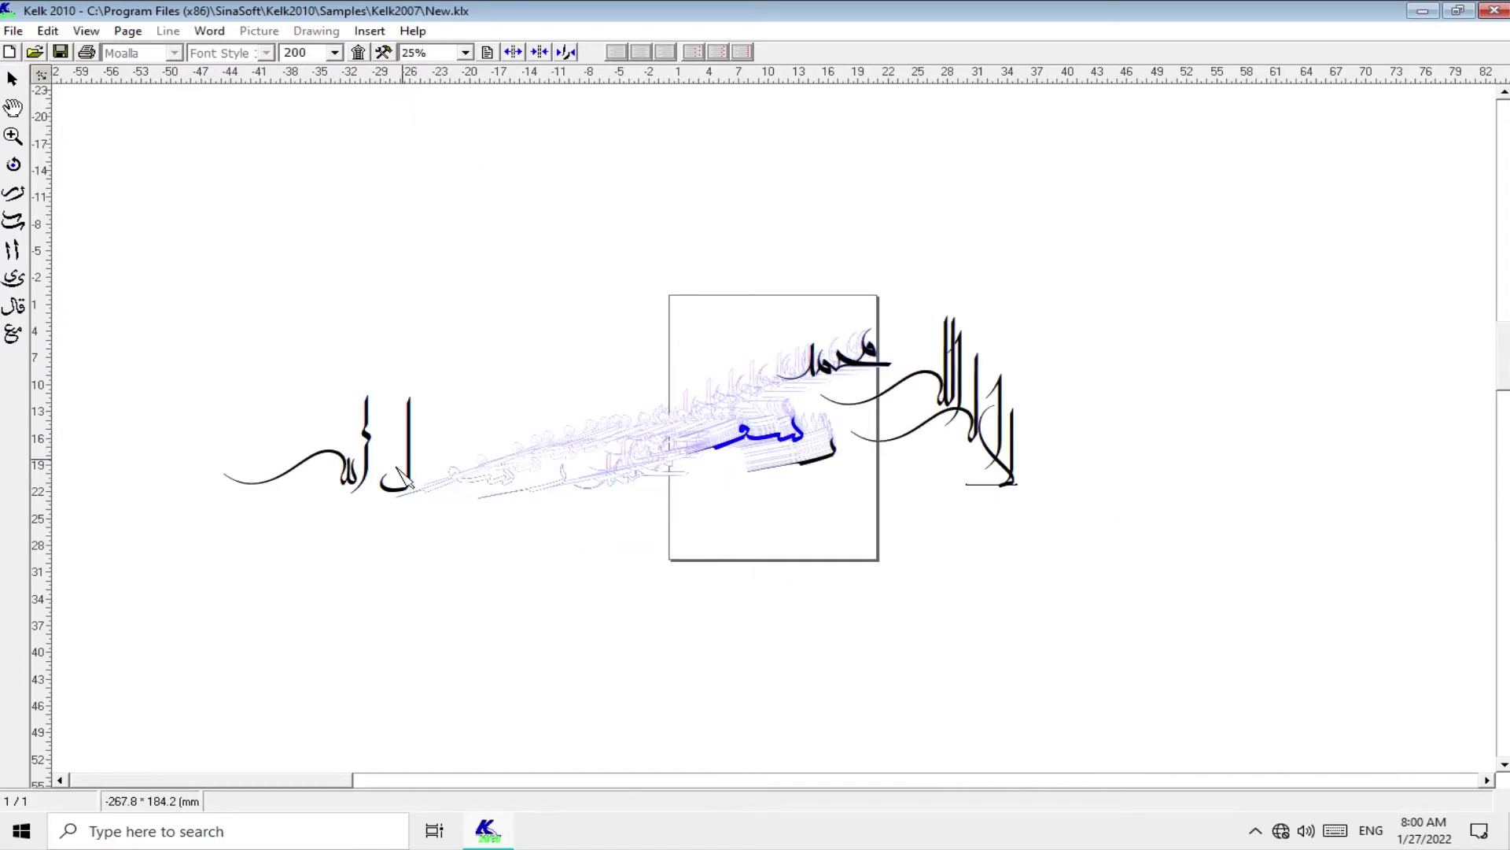
{"action": "left_click", "coordinate": [383, 507]}
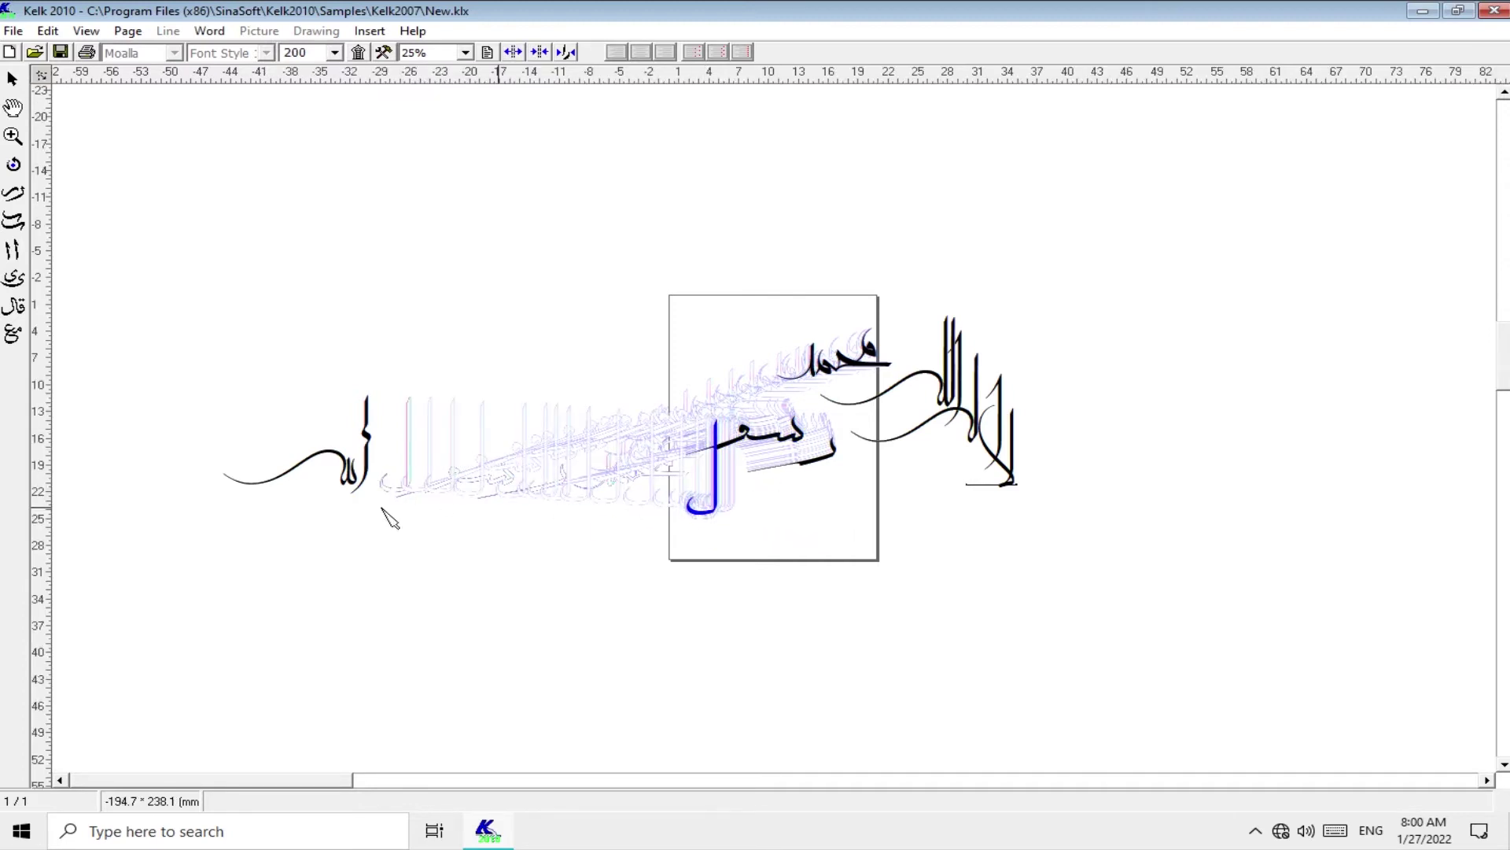
{"action": "left_click_drag", "start_coordinate": [376, 445], "coordinate": [707, 407]}
{"action": "left_click_drag", "start_coordinate": [336, 464], "coordinate": [800, 504]}
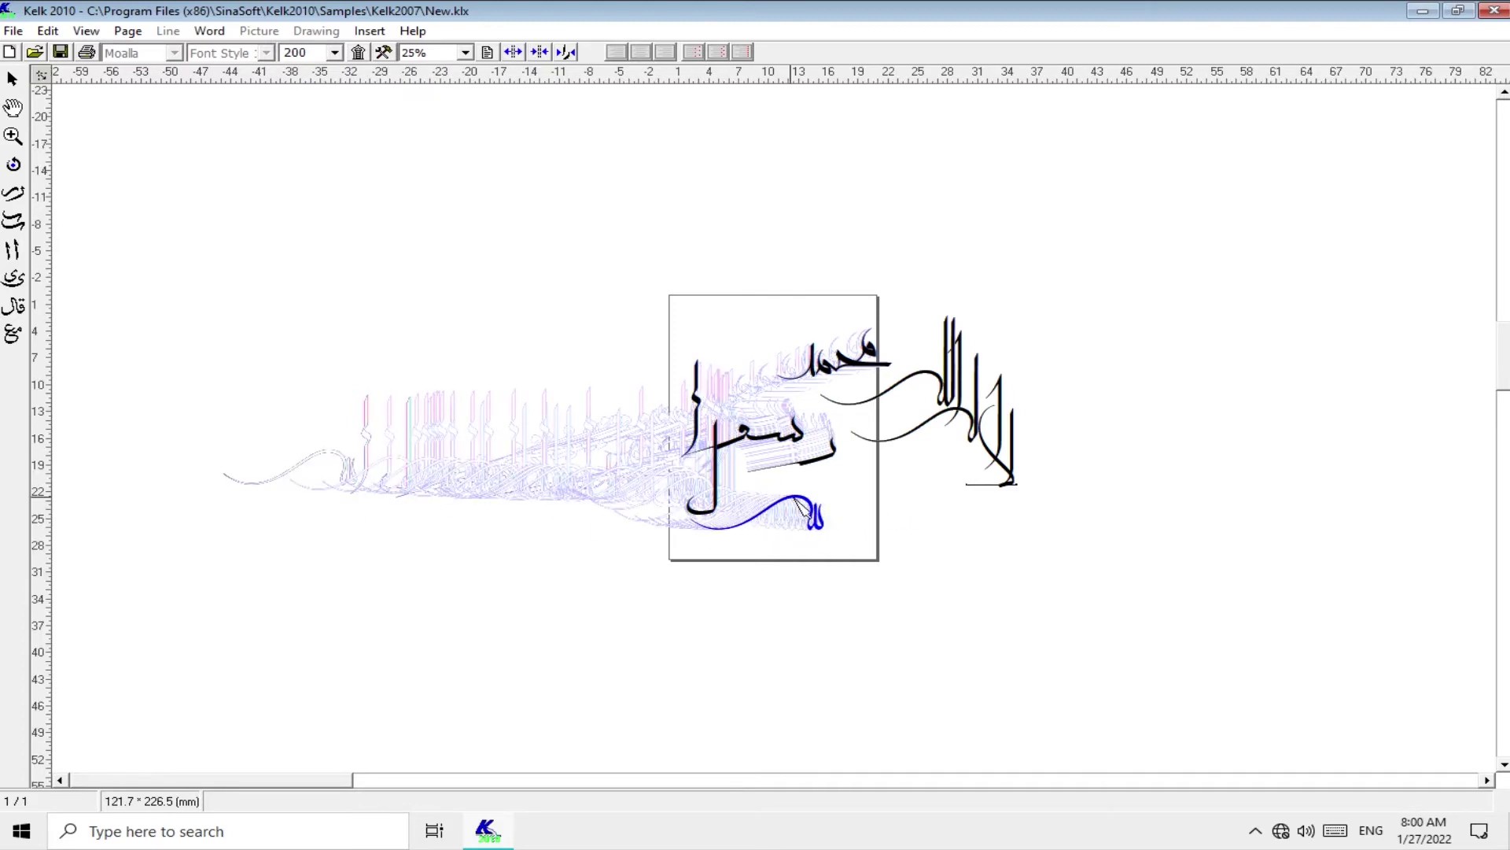
{"action": "left_click", "coordinate": [418, 94]}
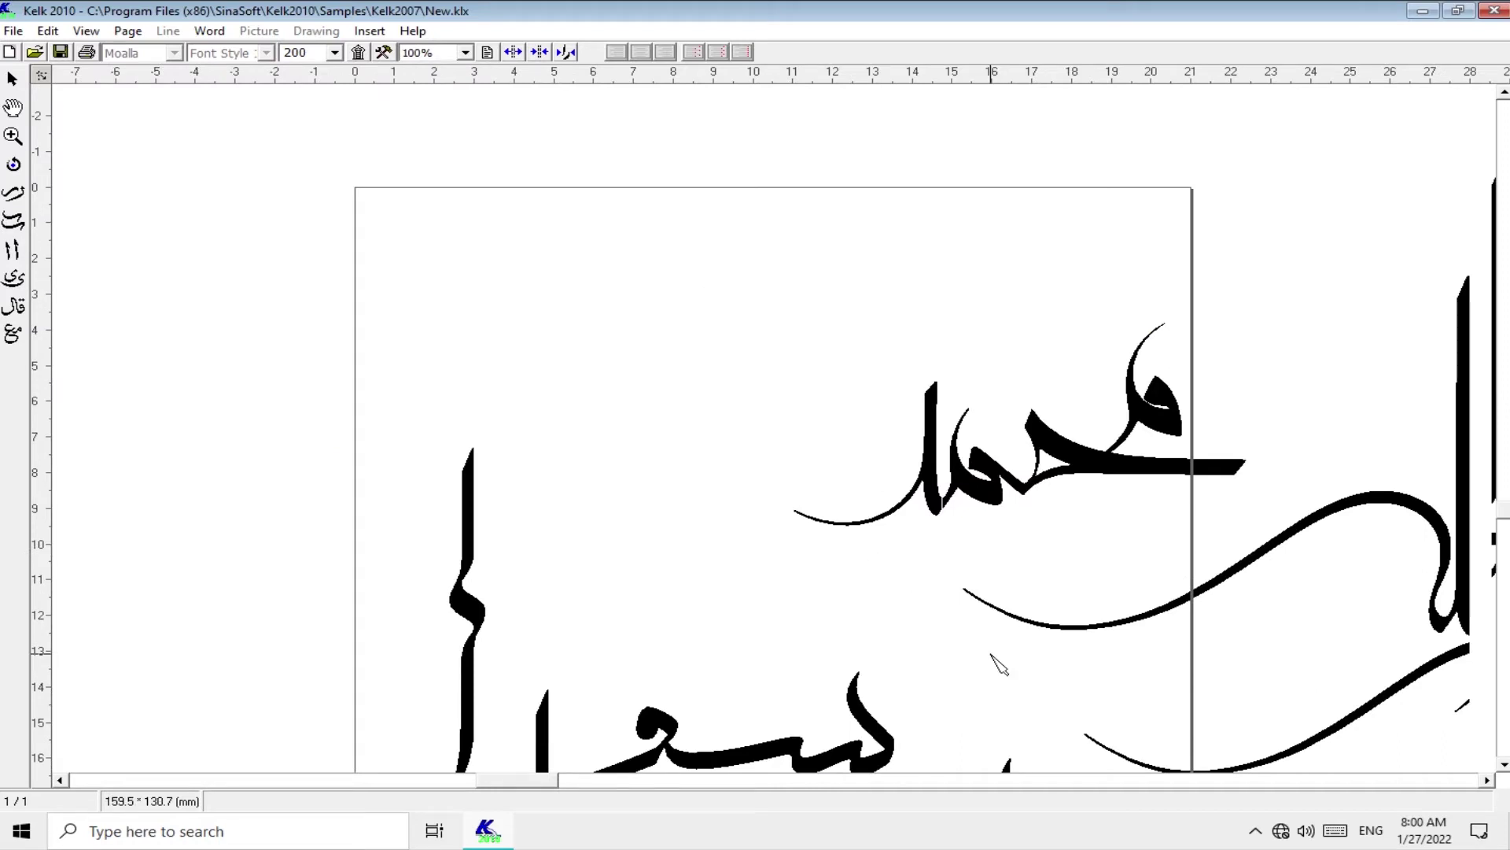
- Move the ر stroke beside محمد and swap it for the curled form
{"action": "left_click_drag", "start_coordinate": [494, 785], "coordinate": [904, 784]}
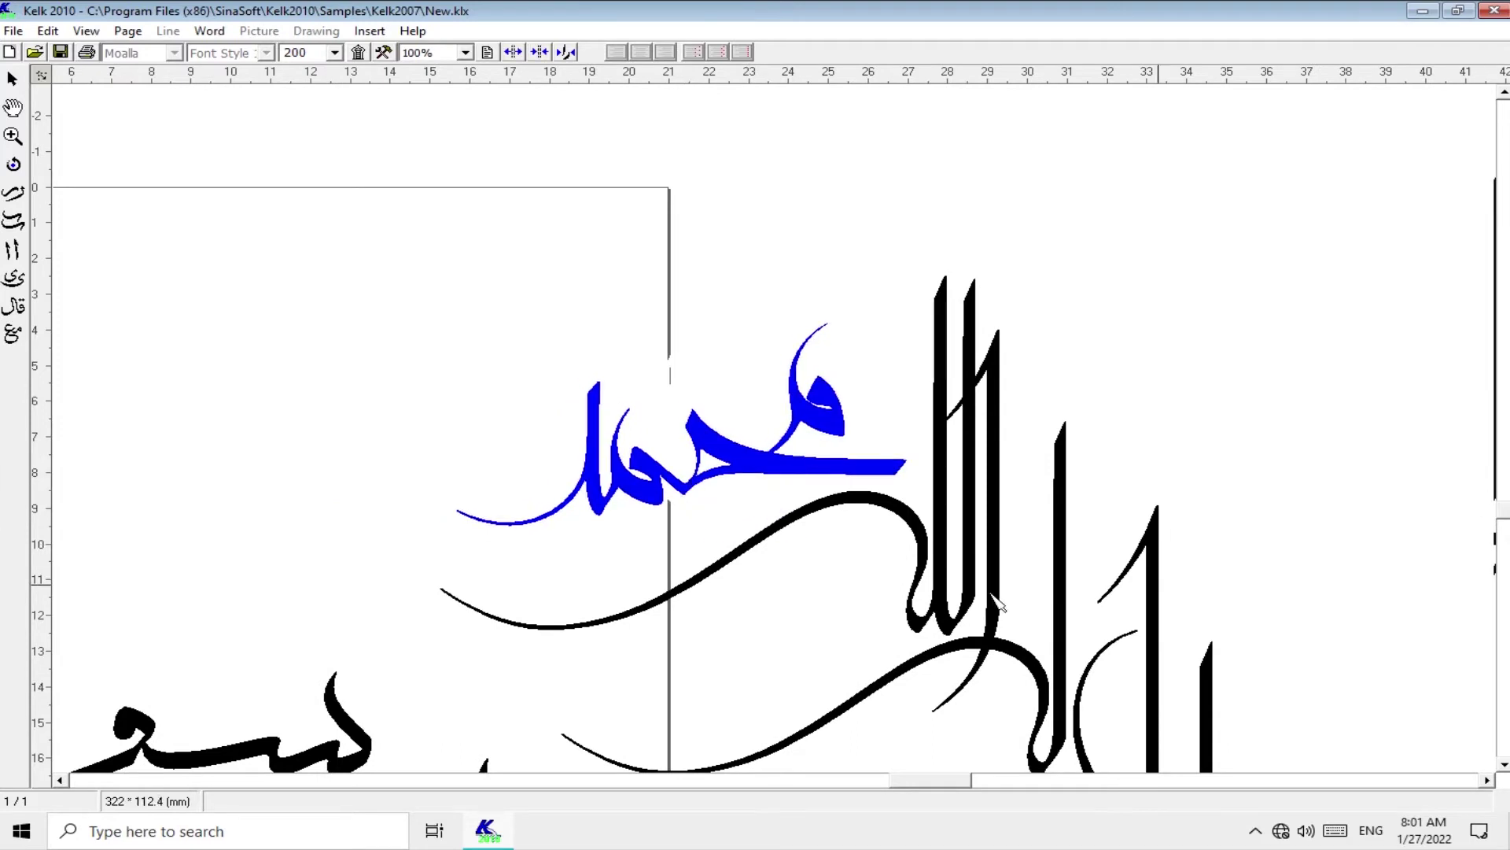
{"action": "scroll", "coordinate": [567, 378], "scroll_direction": "down", "scroll_amount": 1}
{"action": "scroll", "coordinate": [498, 602], "scroll_direction": "down", "scroll_amount": 2}
{"action": "left_click_drag", "start_coordinate": [497, 602], "coordinate": [524, 326]}
{"action": "right_click", "coordinate": [542, 422]}
{"action": "left_click", "coordinate": [597, 524]}
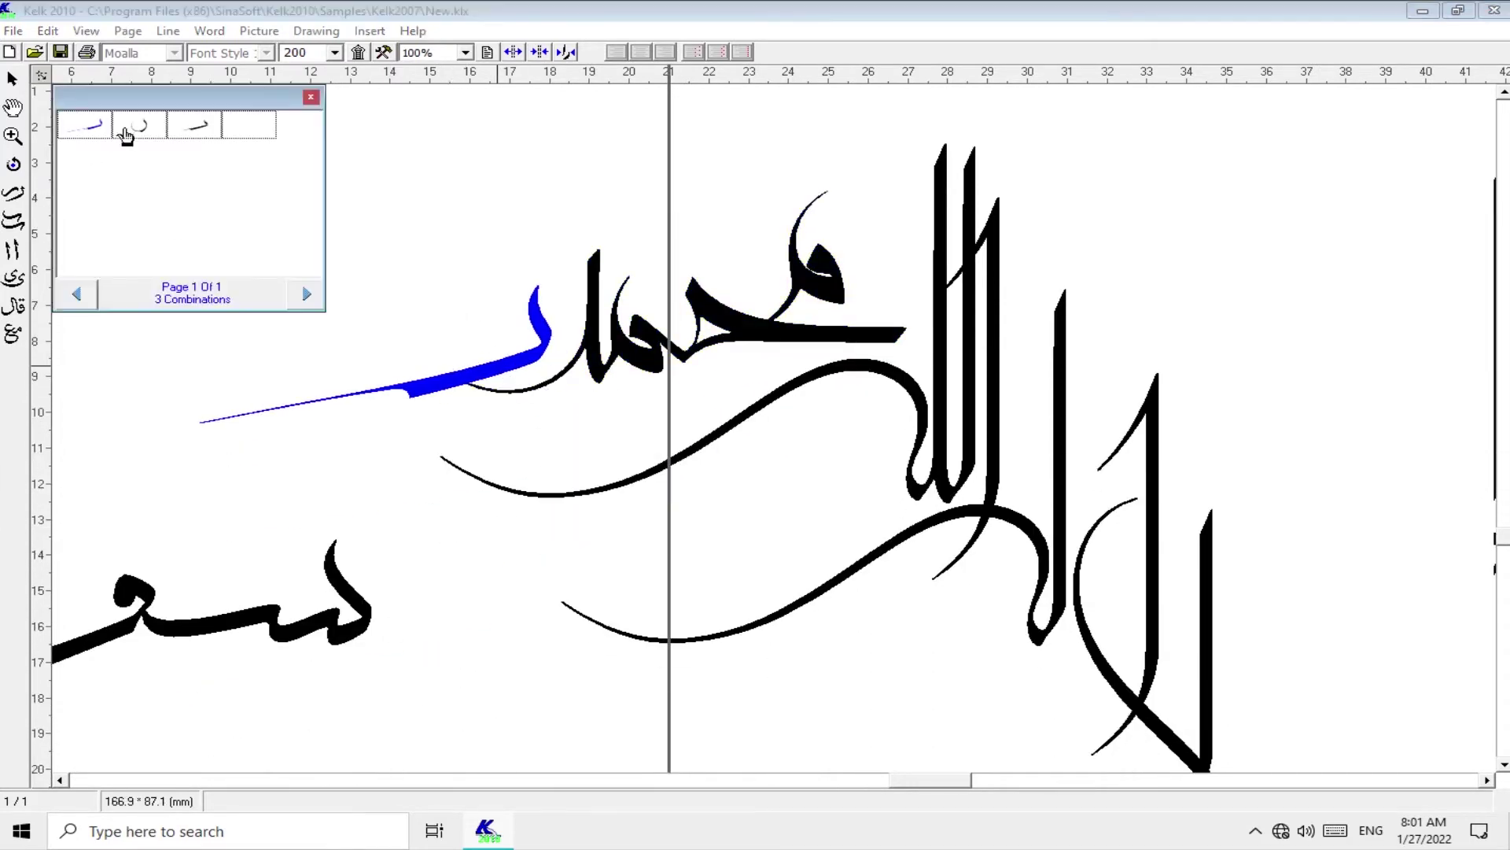
{"action": "left_click", "coordinate": [185, 137]}
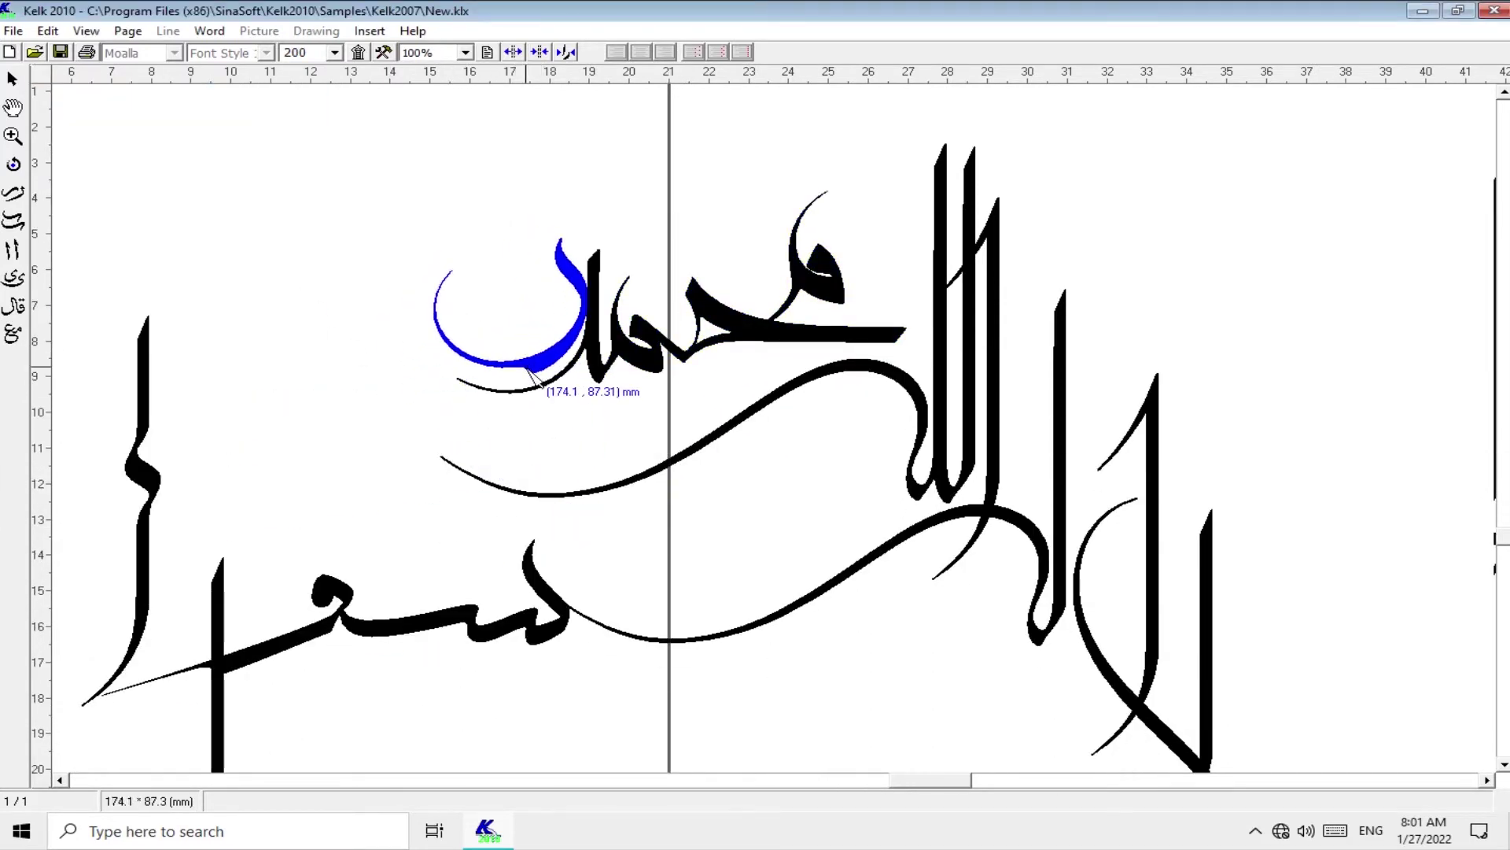
- Lift the سو piece above محمد and give it a new combination shape
{"action": "scroll", "coordinate": [519, 380], "scroll_direction": "up", "scroll_amount": 1}
{"action": "scroll", "coordinate": [708, 440], "scroll_direction": "left", "scroll_amount": 5}
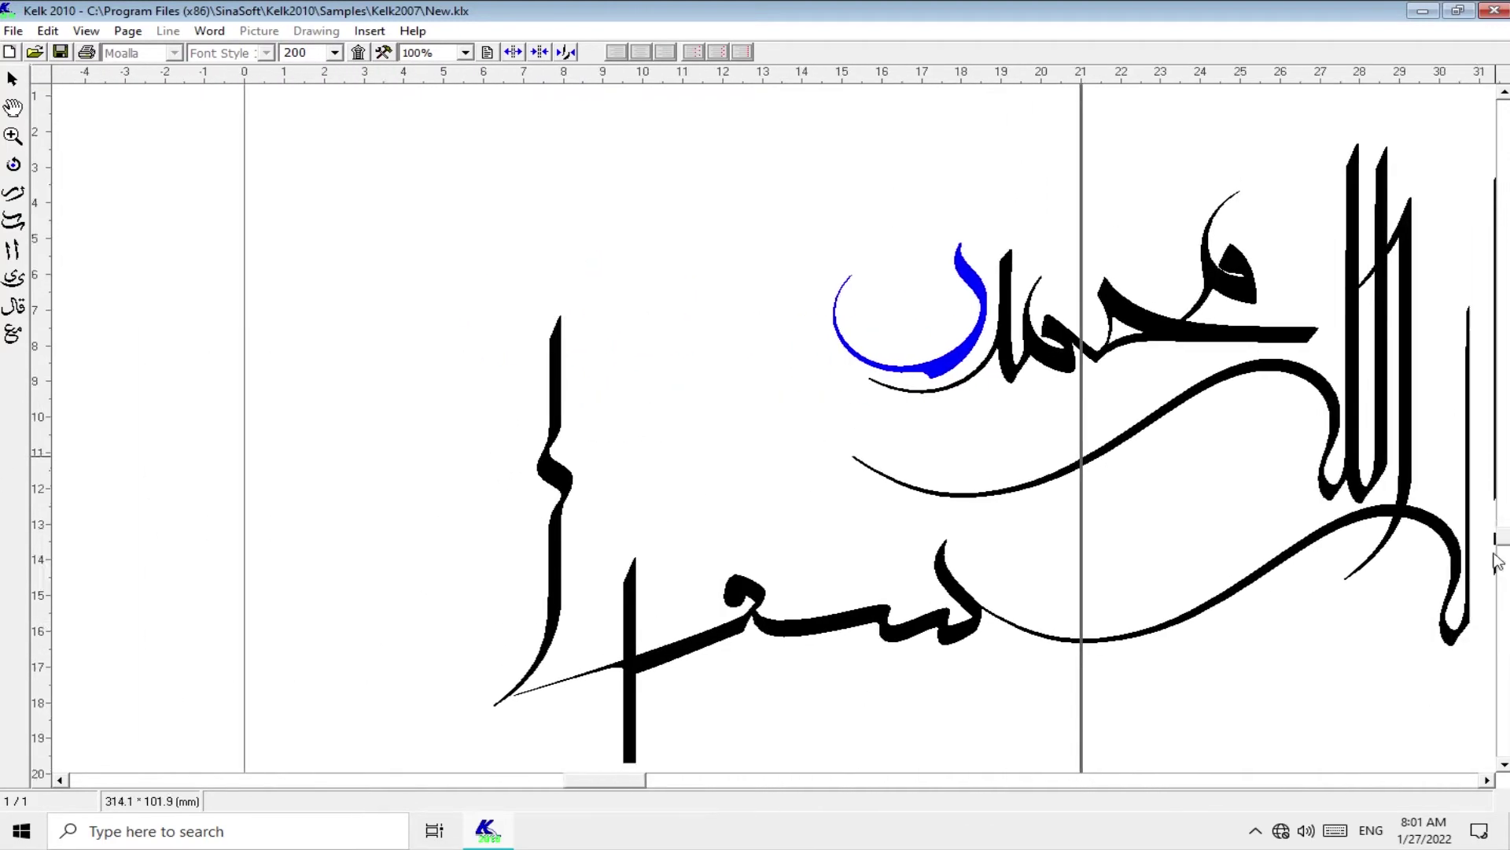
{"action": "scroll", "coordinate": [1489, 519], "scroll_direction": "up", "scroll_amount": 3}
{"action": "scroll", "coordinate": [1489, 519], "scroll_direction": "down", "scroll_amount": 3}
{"action": "left_click_drag", "start_coordinate": [755, 605], "coordinate": [755, 267]}
{"action": "right_click", "coordinate": [755, 315]}
{"action": "left_click", "coordinate": [824, 417]}
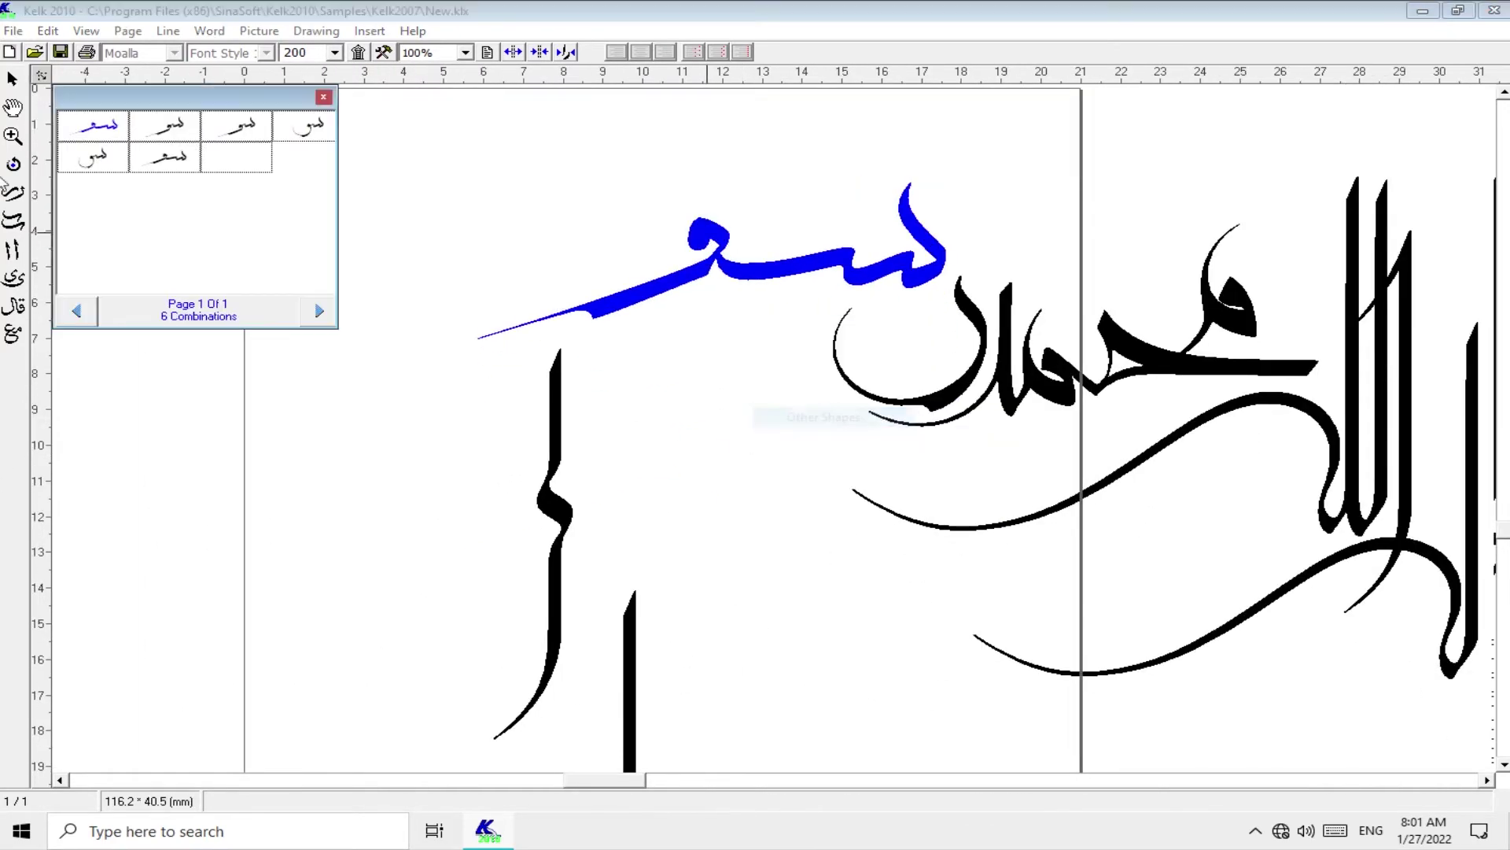
{"action": "left_click", "coordinate": [271, 144]}
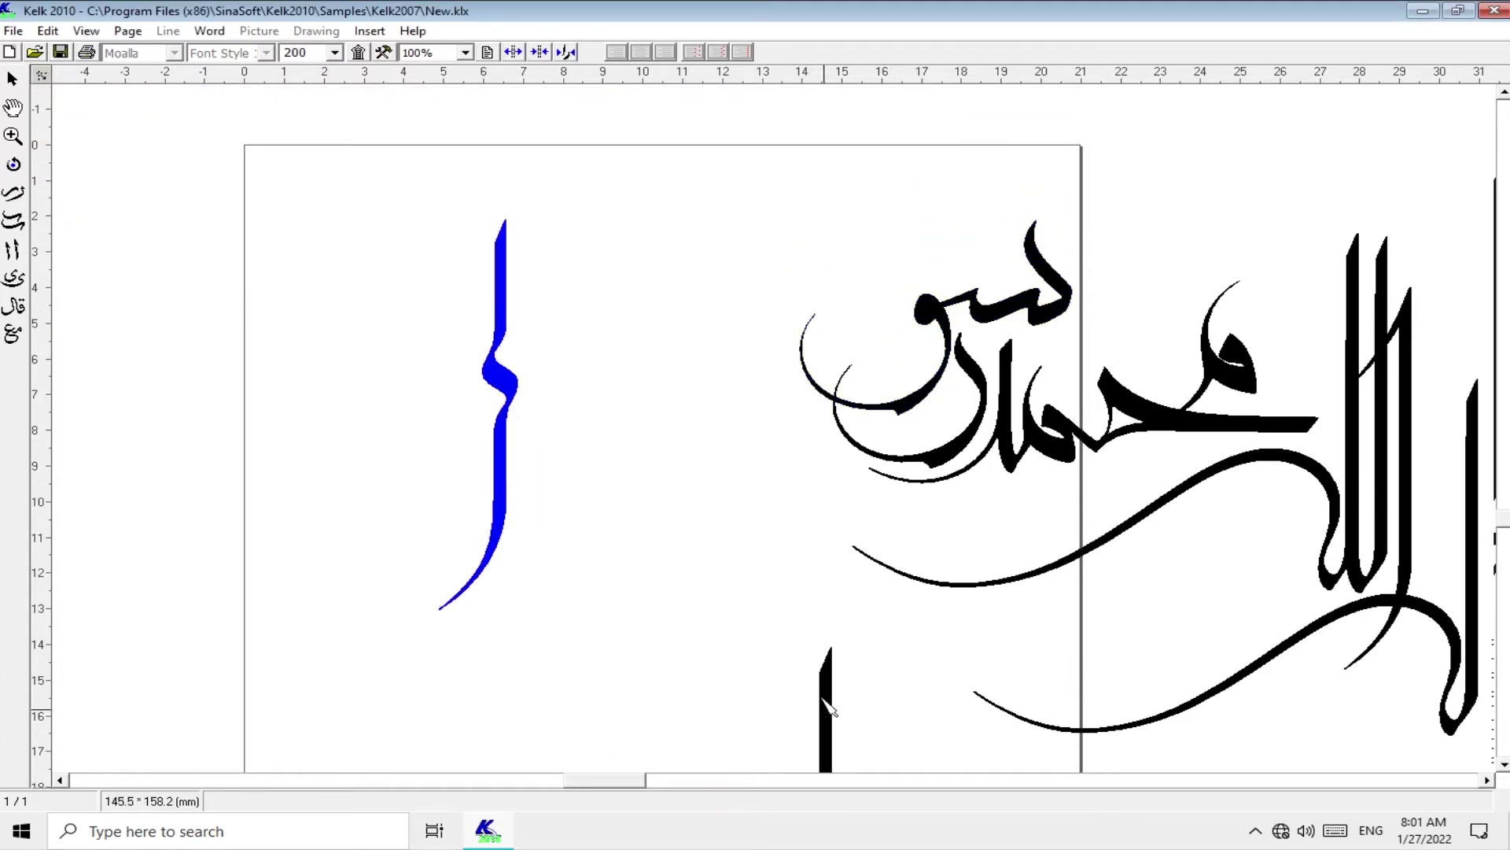
- Join ل to سو to form رسول and set a tall alef beside it
{"action": "right_click", "coordinate": [785, 499]}
{"action": "left_click", "coordinate": [794, 593]}
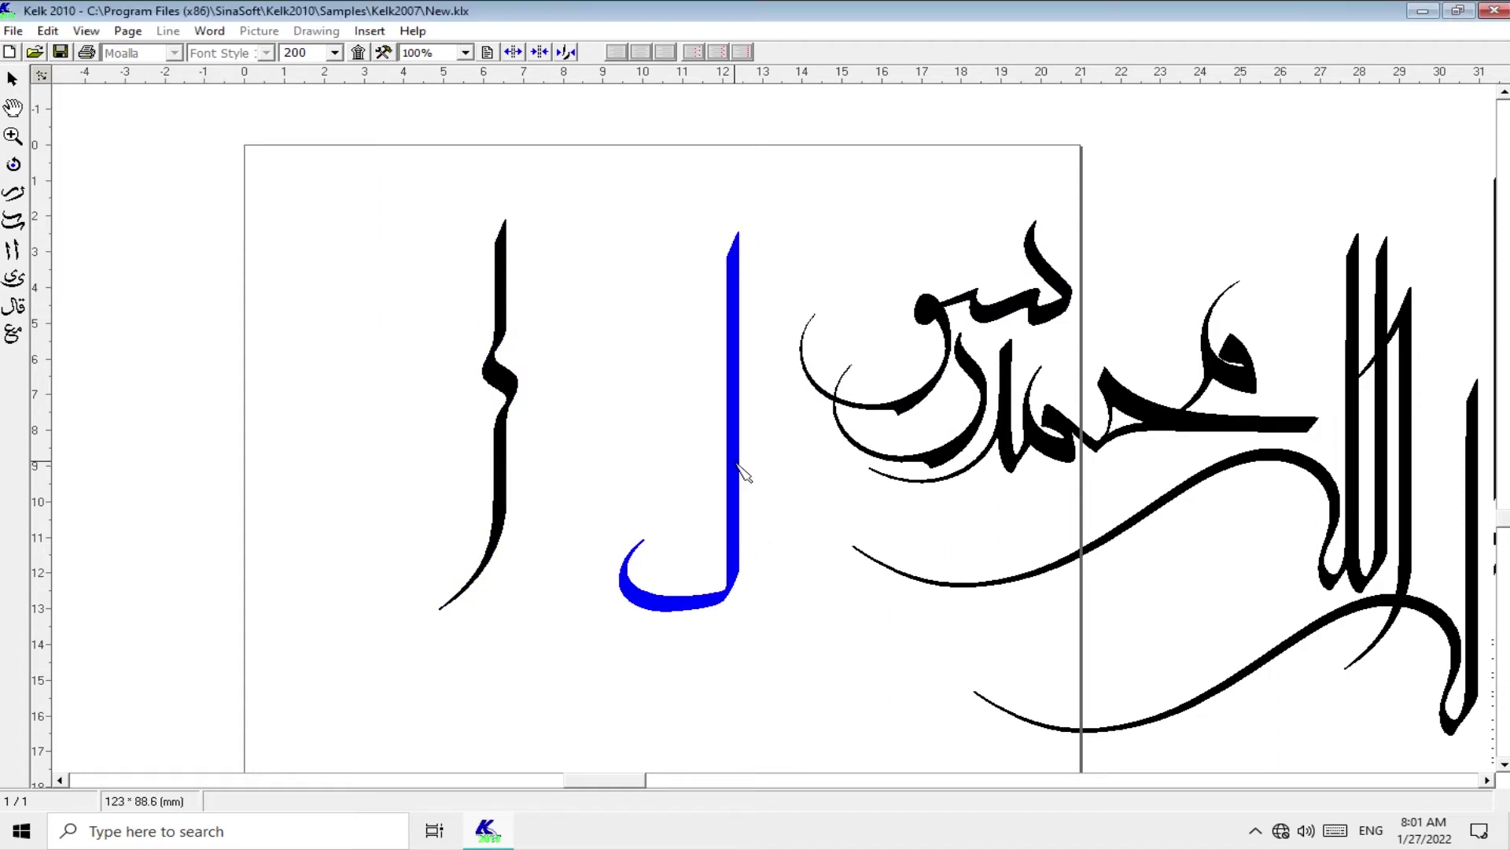
{"action": "left_click_drag", "start_coordinate": [735, 472], "coordinate": [894, 251]}
{"action": "left_click", "coordinate": [881, 361]}
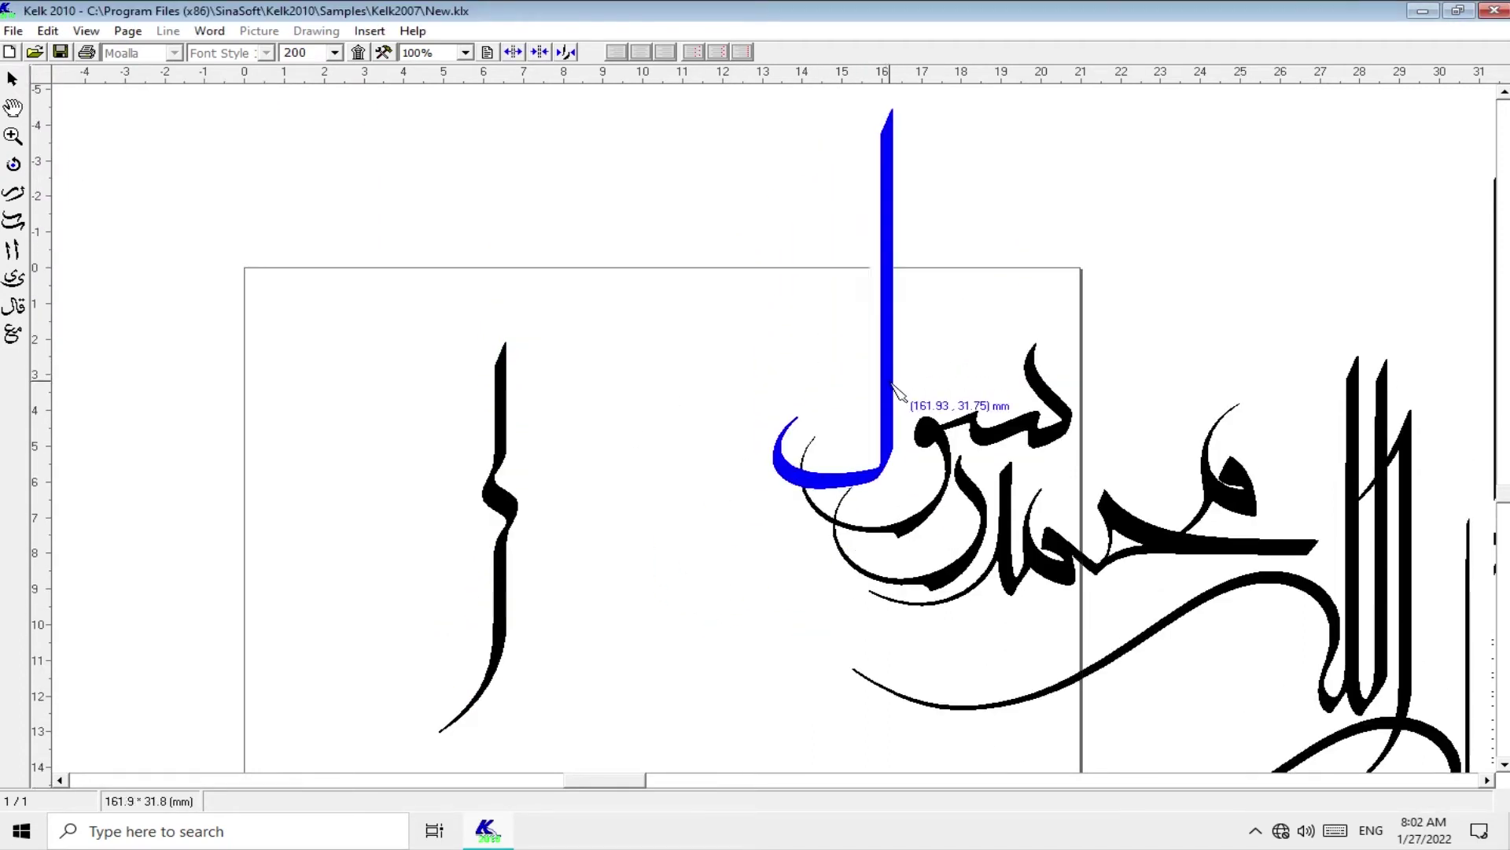
{"action": "left_click", "coordinate": [567, 299]}
{"action": "right_click", "coordinate": [614, 358]}
{"action": "left_click", "coordinate": [672, 454]}
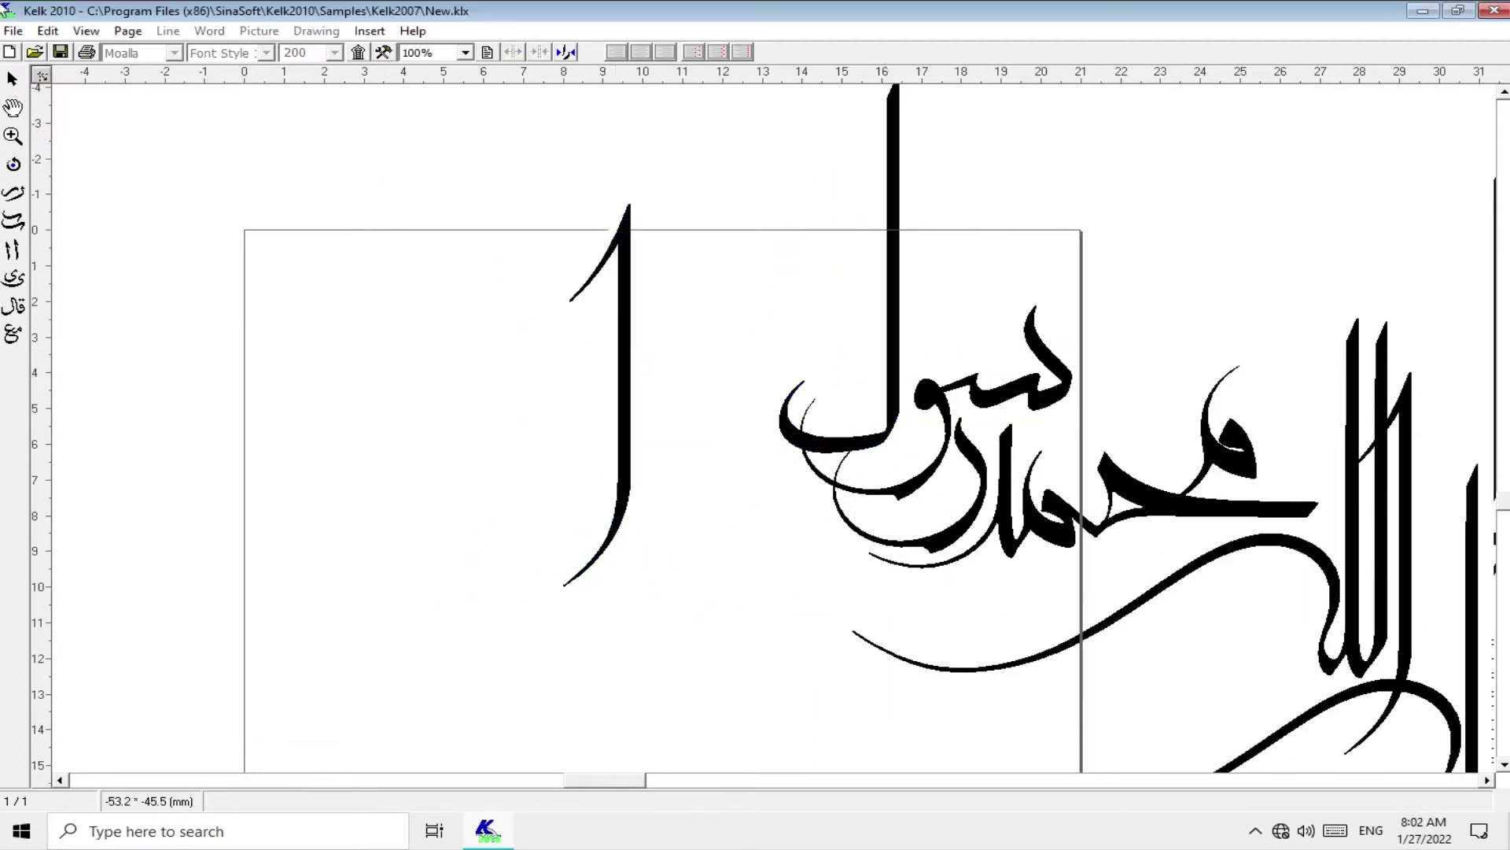
{"action": "mouse_move", "coordinate": [626, 322]}
{"action": "left_mouse_down"}
{"action": "mouse_move", "coordinate": [851, 322]}
{"action": "mouse_move", "coordinate": [862, 352]}
{"action": "left_mouse_up"}
- Place the curved الله stroke above رسول
{"action": "scroll", "coordinate": [852, 323], "scroll_direction": "up", "scroll_amount": 3}
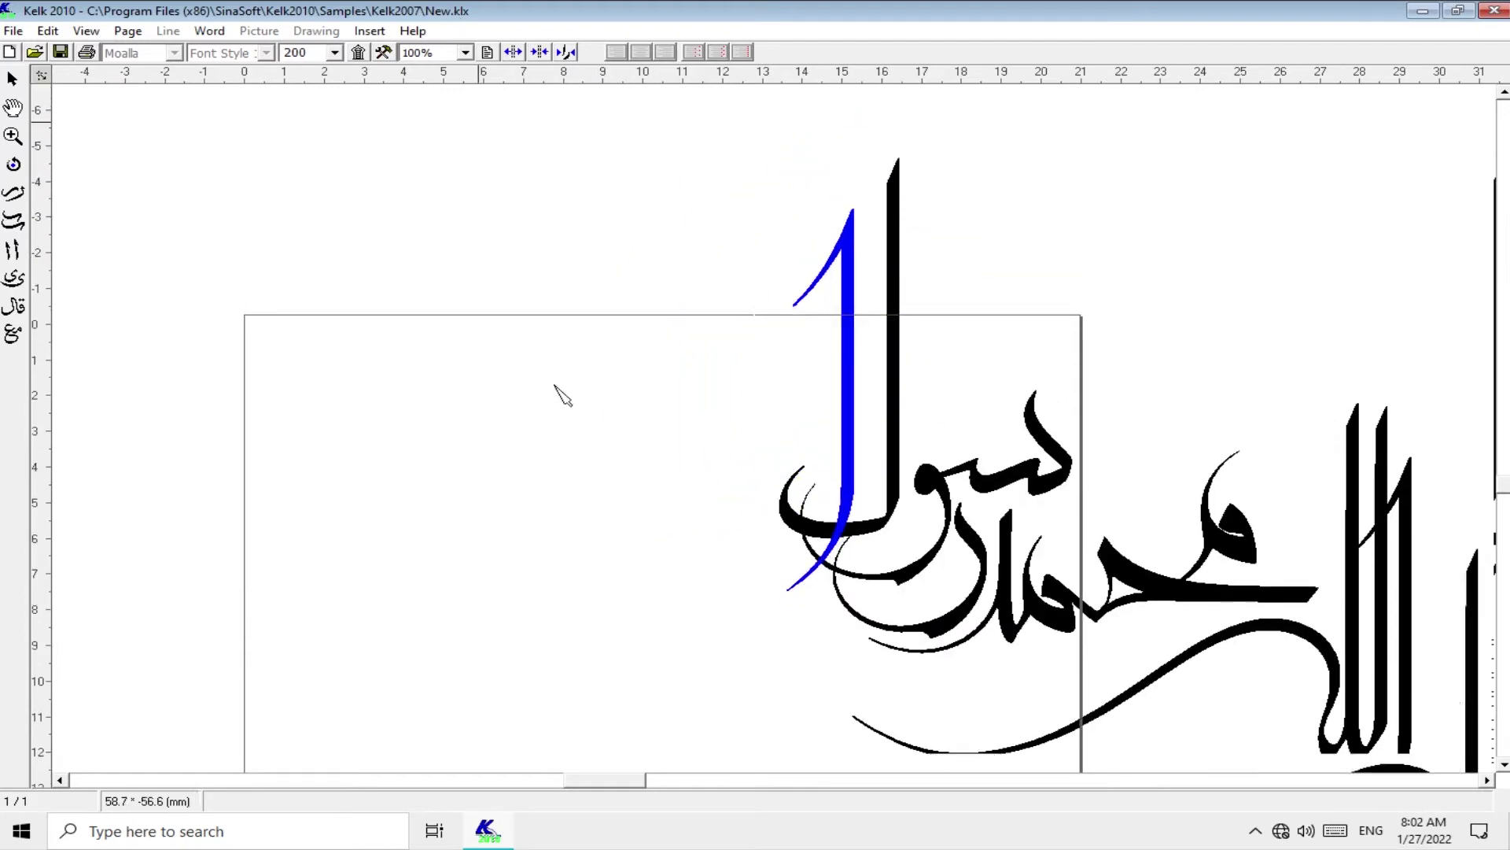
{"action": "scroll", "coordinate": [1486, 762], "scroll_direction": "down", "scroll_amount": 4}
{"action": "scroll", "coordinate": [1495, 574], "scroll_direction": "down", "scroll_amount": 8}
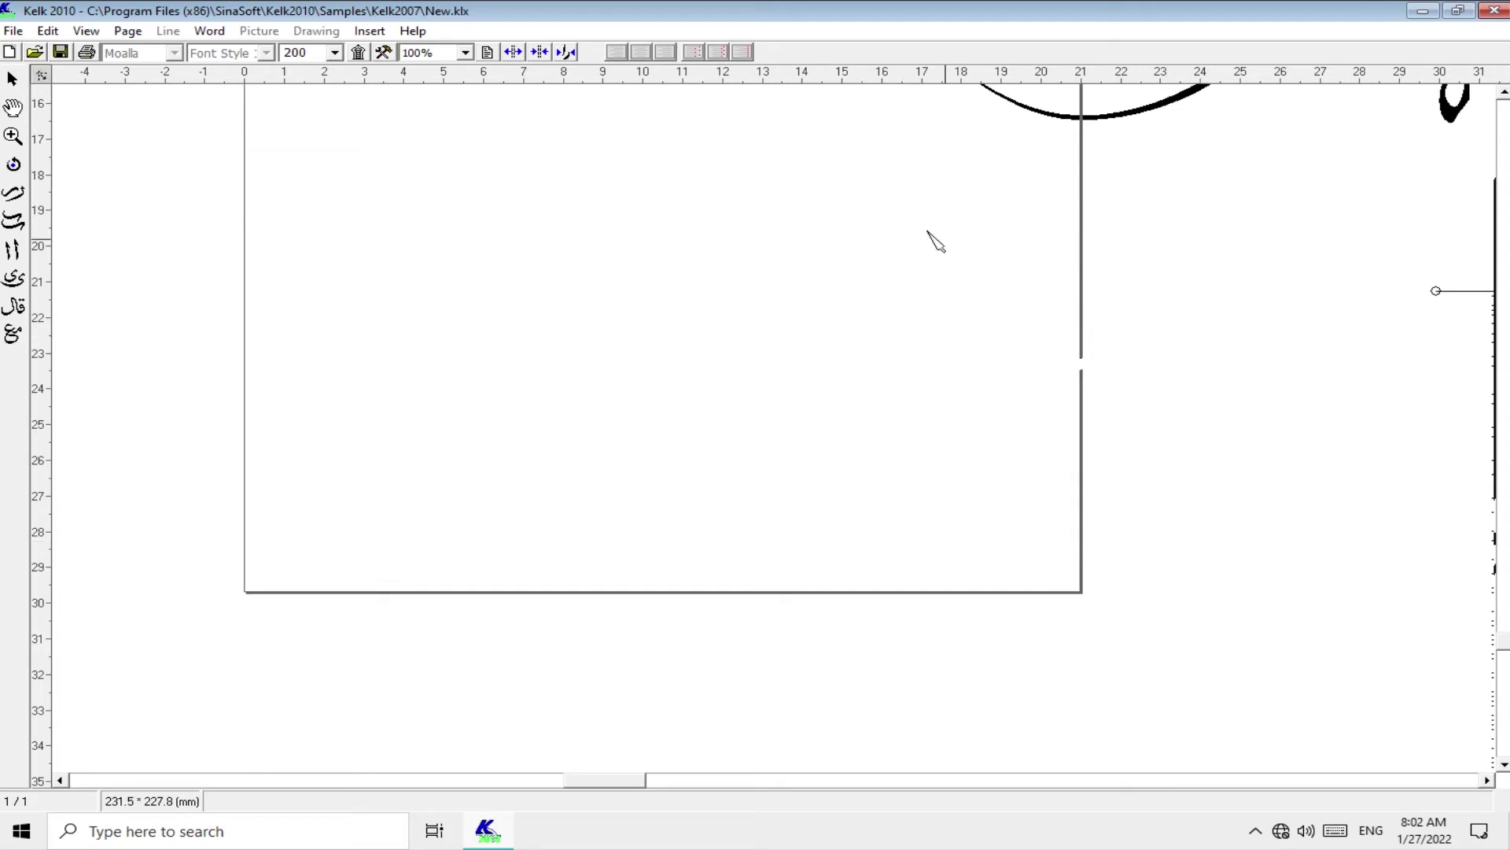
{"action": "left_click_drag", "start_coordinate": [934, 236], "coordinate": [846, 185]}
{"action": "scroll", "coordinate": [852, 299], "scroll_direction": "up", "scroll_amount": 3}
{"action": "scroll", "coordinate": [858, 303], "scroll_direction": "up", "scroll_amount": 3}
{"action": "left_click_drag", "start_coordinate": [782, 428], "coordinate": [718, 236]}
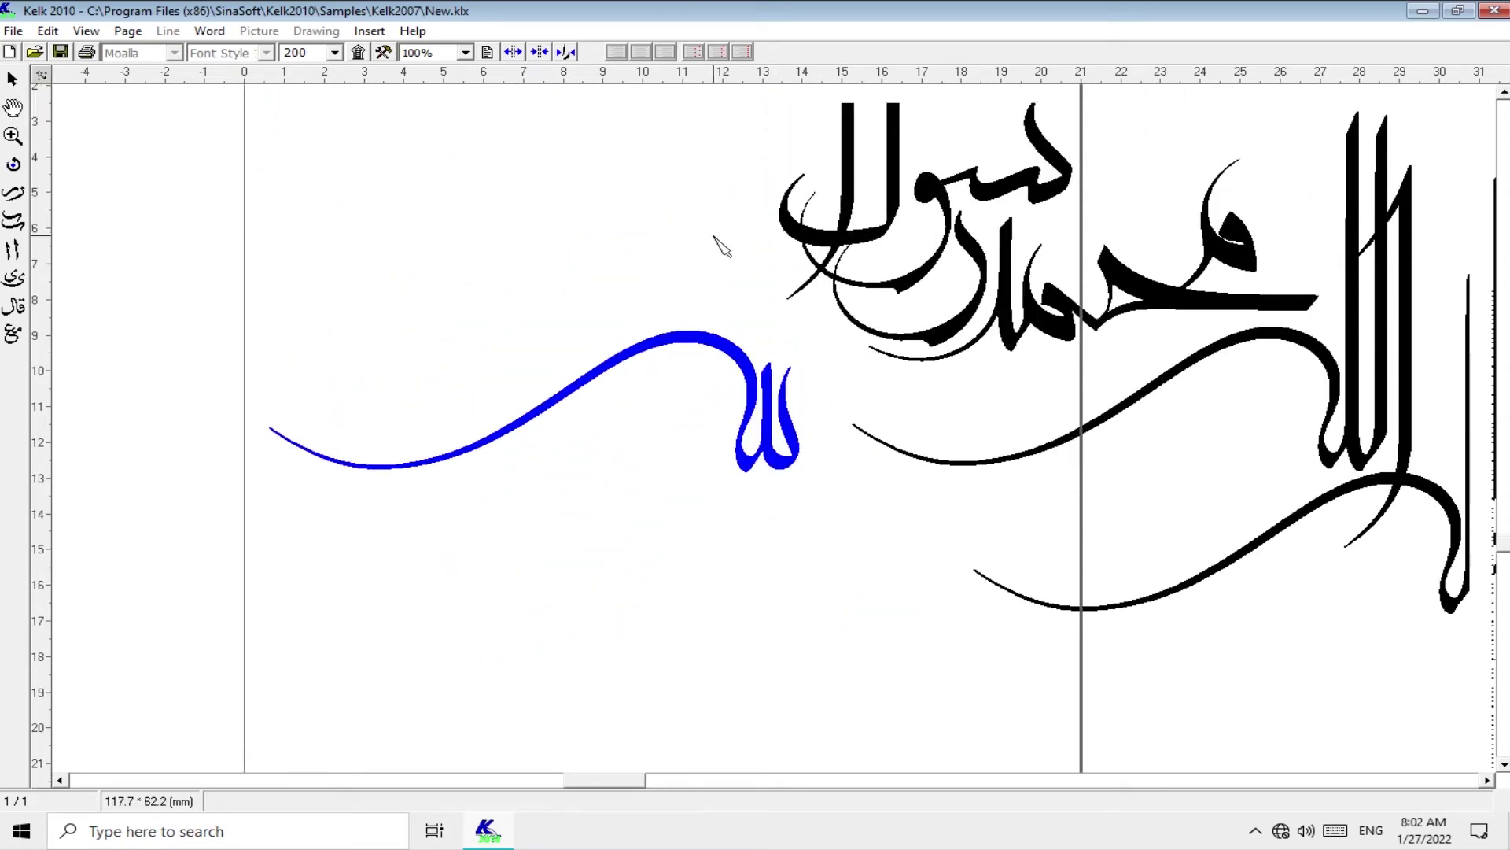
{"action": "scroll", "coordinate": [719, 236], "scroll_direction": "up", "scroll_amount": 5}
{"action": "scroll", "coordinate": [749, 328], "scroll_direction": "up", "scroll_amount": 3}
{"action": "left_click_drag", "start_coordinate": [717, 649], "coordinate": [921, 338]}
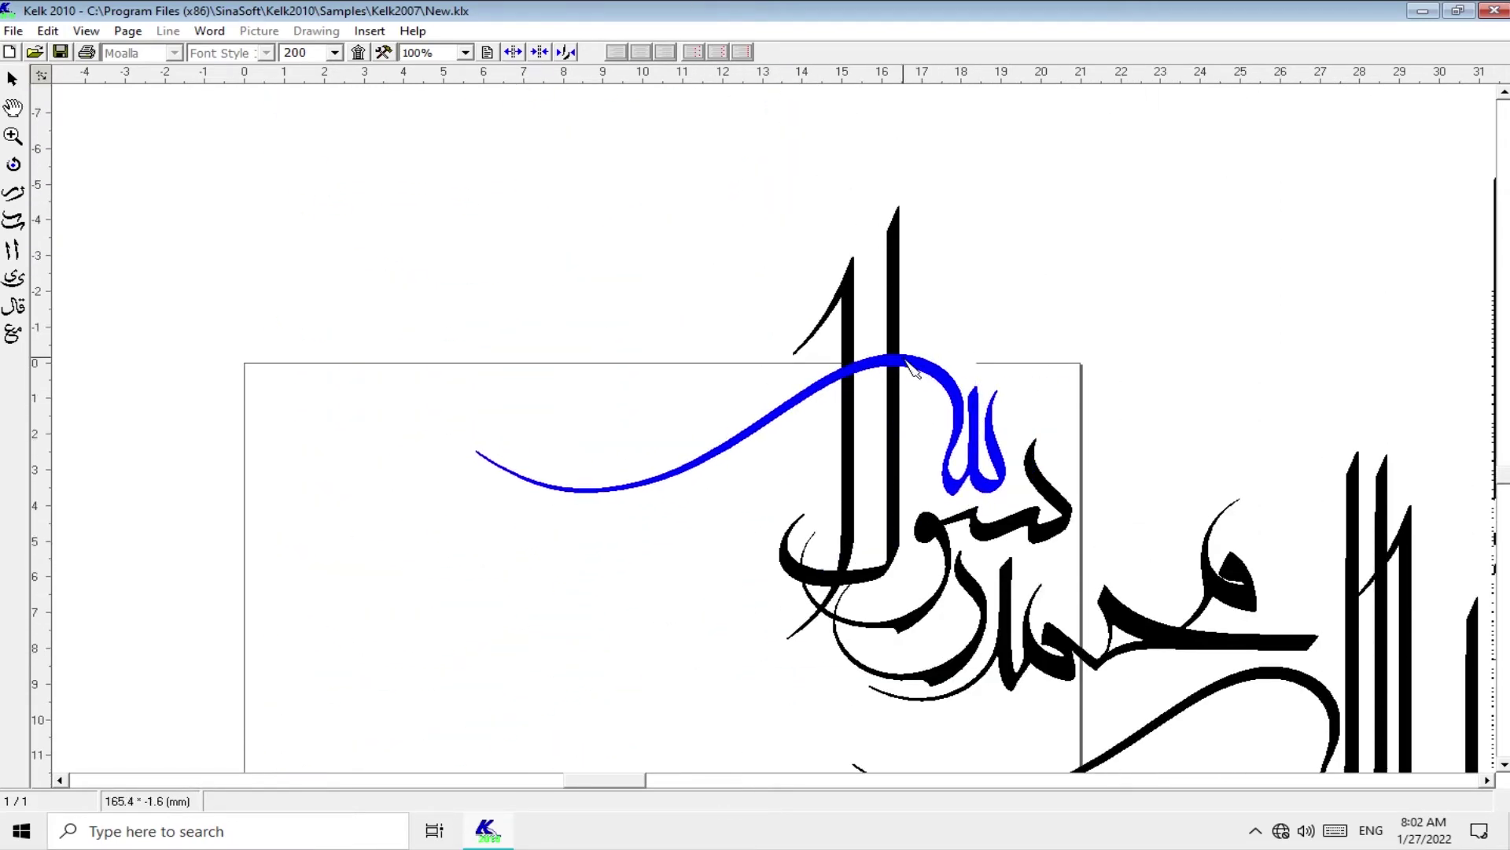
{"action": "left_click", "coordinate": [101, 198]}
- Move the tall alef up beside الله
{"action": "left_click", "coordinate": [922, 377]}
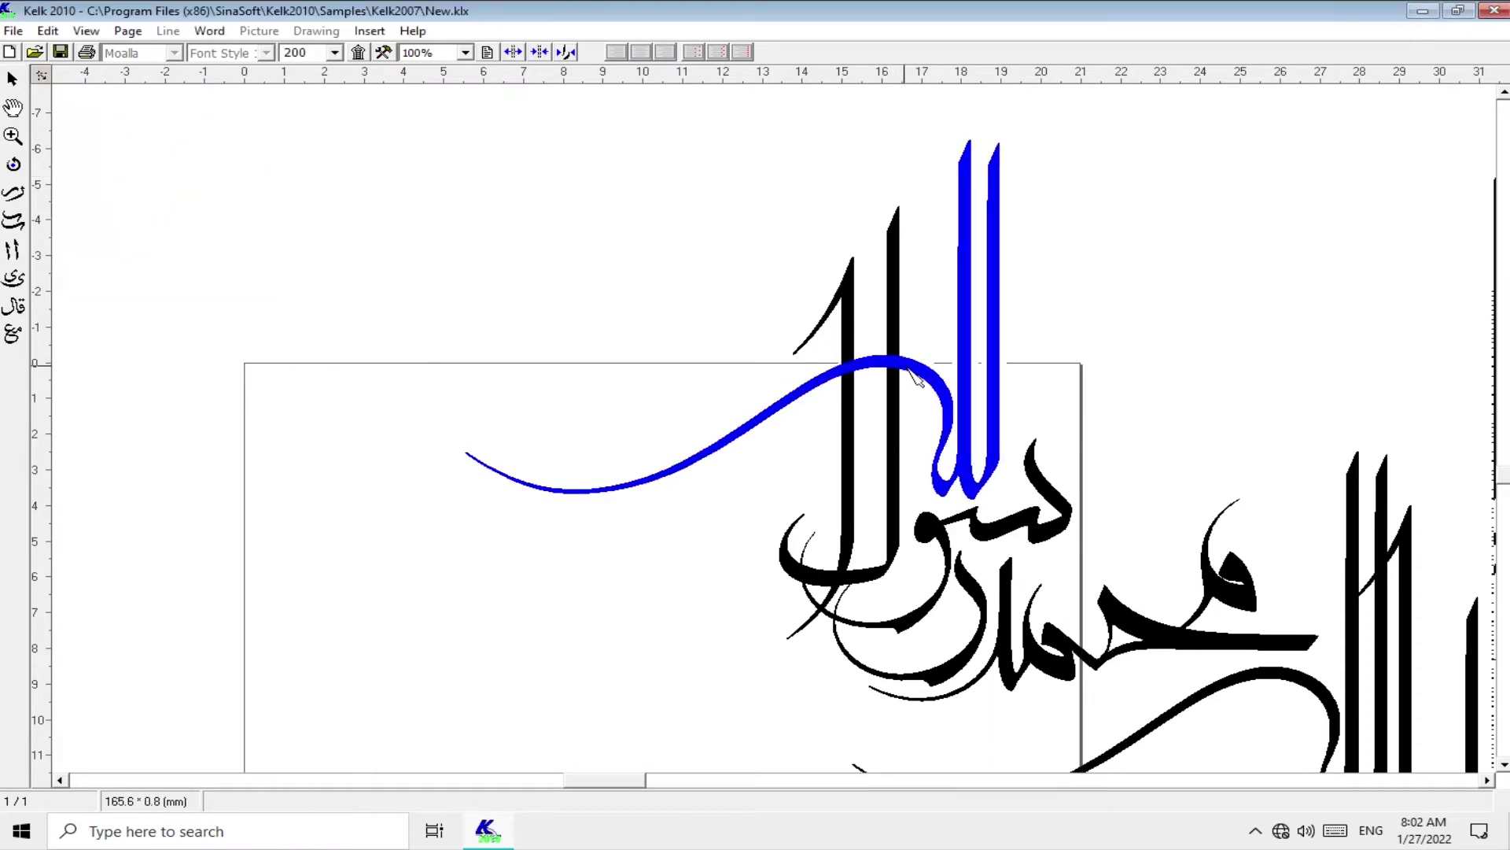
{"action": "mouse_move", "coordinate": [847, 485]}
{"action": "left_mouse_down"}
{"action": "mouse_move", "coordinate": [1079, 363]}
{"action": "mouse_move", "coordinate": [1048, 358]}
{"action": "mouse_move", "coordinate": [1069, 310]}
{"action": "mouse_move", "coordinate": [1070, 350]}
{"action": "left_mouse_up"}
{"action": "scroll", "coordinate": [894, 327], "scroll_direction": "up", "scroll_amount": 1}
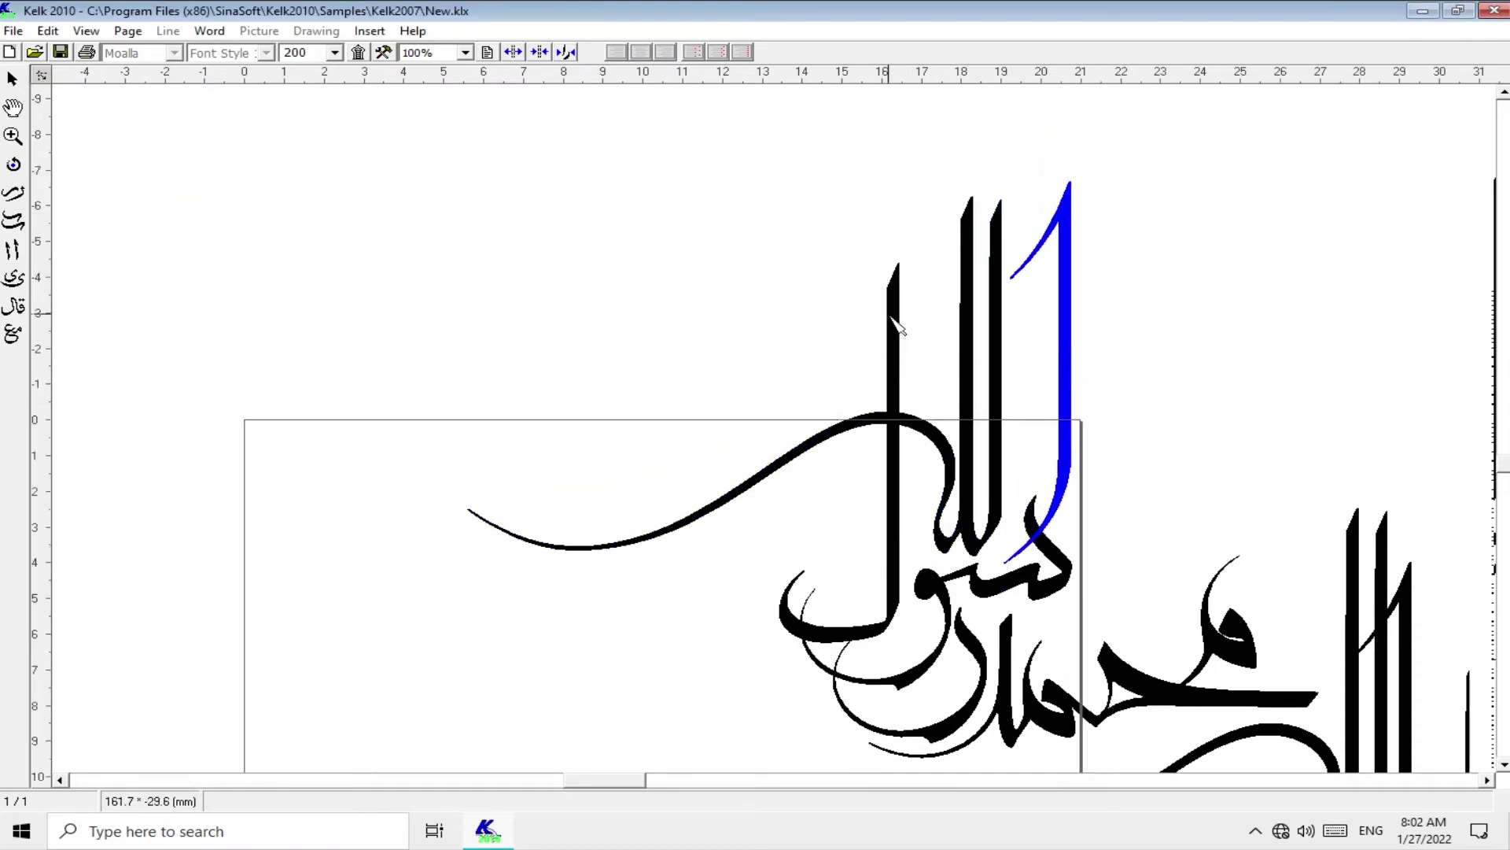
{"action": "left_click", "coordinate": [976, 393]}
{"action": "scroll", "coordinate": [894, 327], "scroll_direction": "down", "scroll_amount": 2}
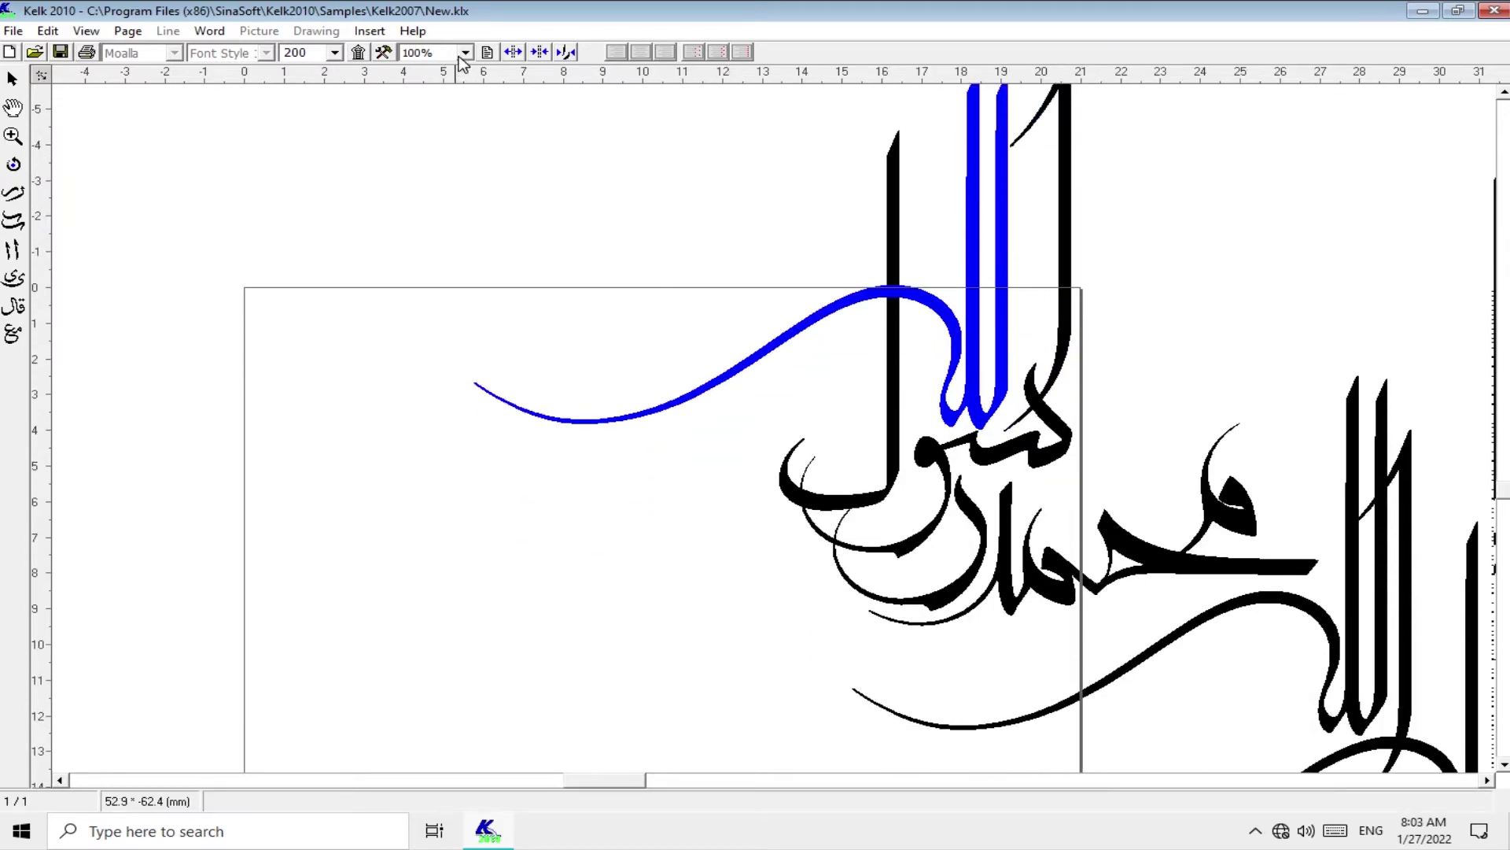
- Shift the whole calligraphy left and down into the page, ending at 100% view
{"action": "left_click", "coordinate": [422, 95]}
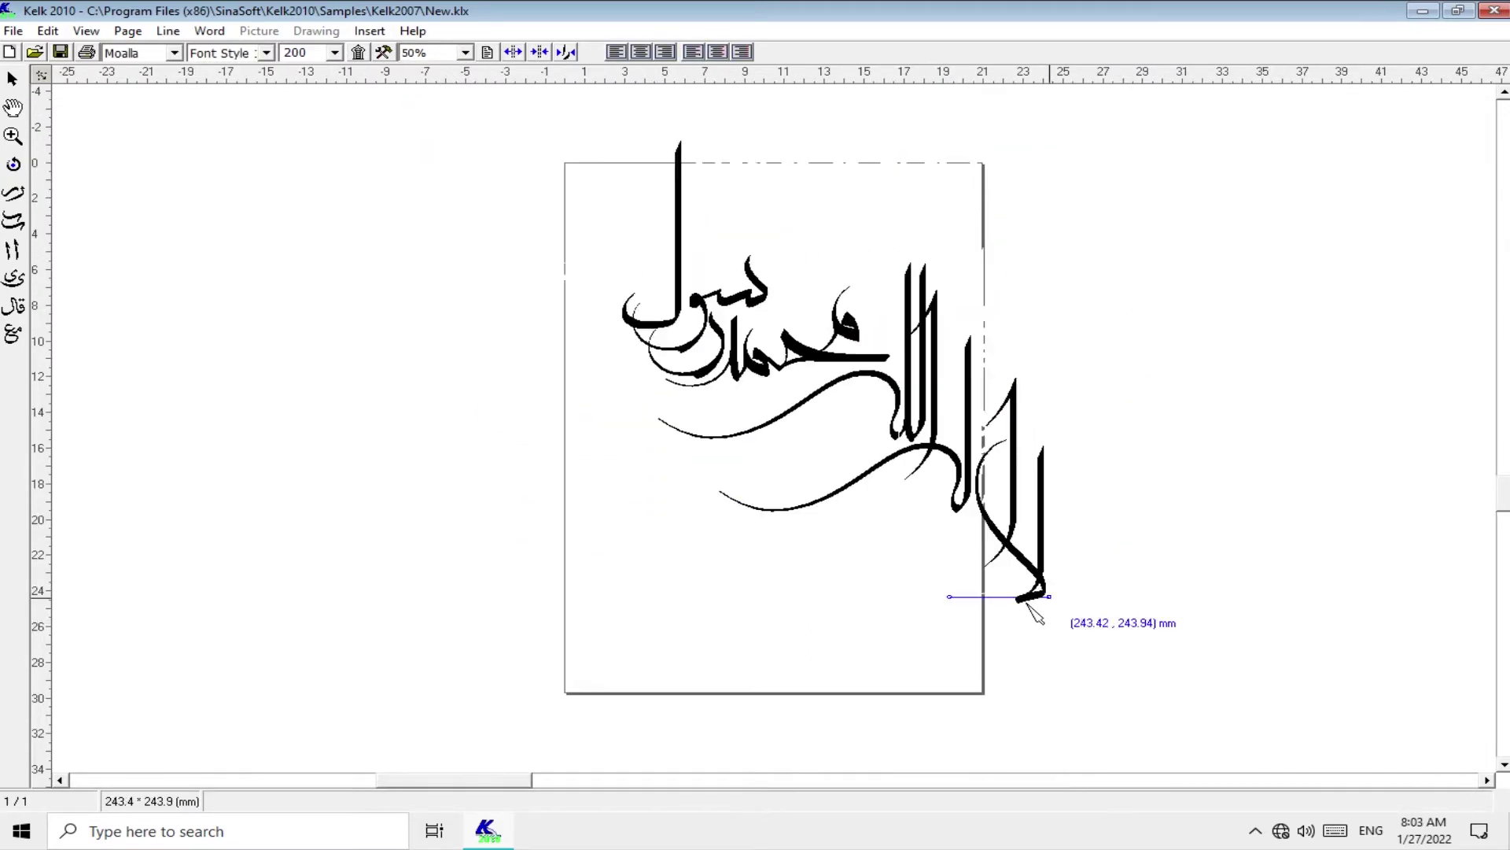
{"action": "left_click_drag", "start_coordinate": [1261, 541], "coordinate": [954, 661]}
{"action": "left_click", "coordinate": [416, 84]}
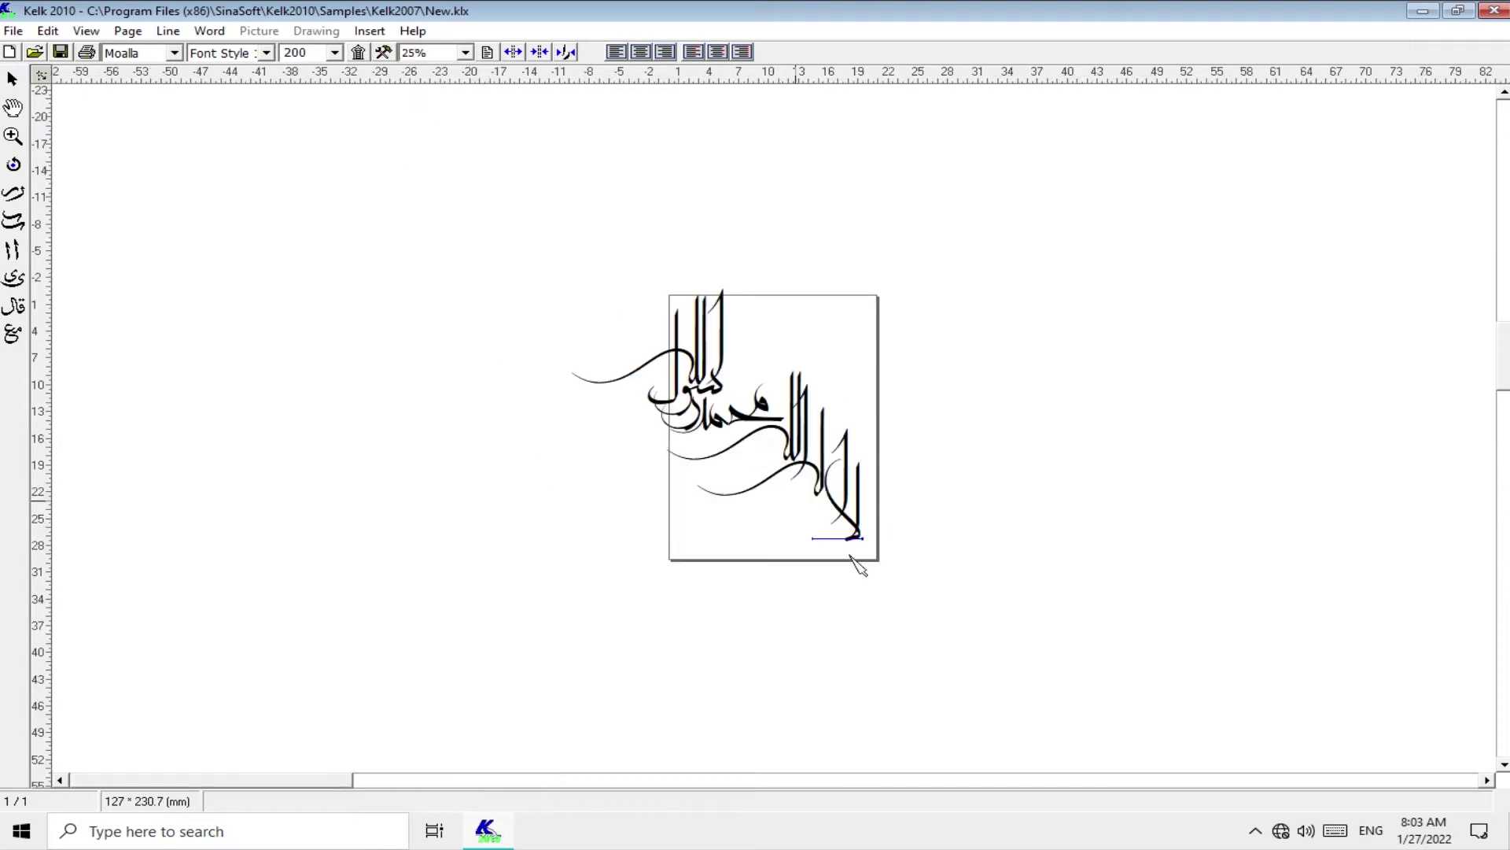
{"action": "left_click", "coordinate": [417, 94]}
{"action": "scroll", "coordinate": [1133, 732], "scroll_direction": "down", "scroll_amount": 3}
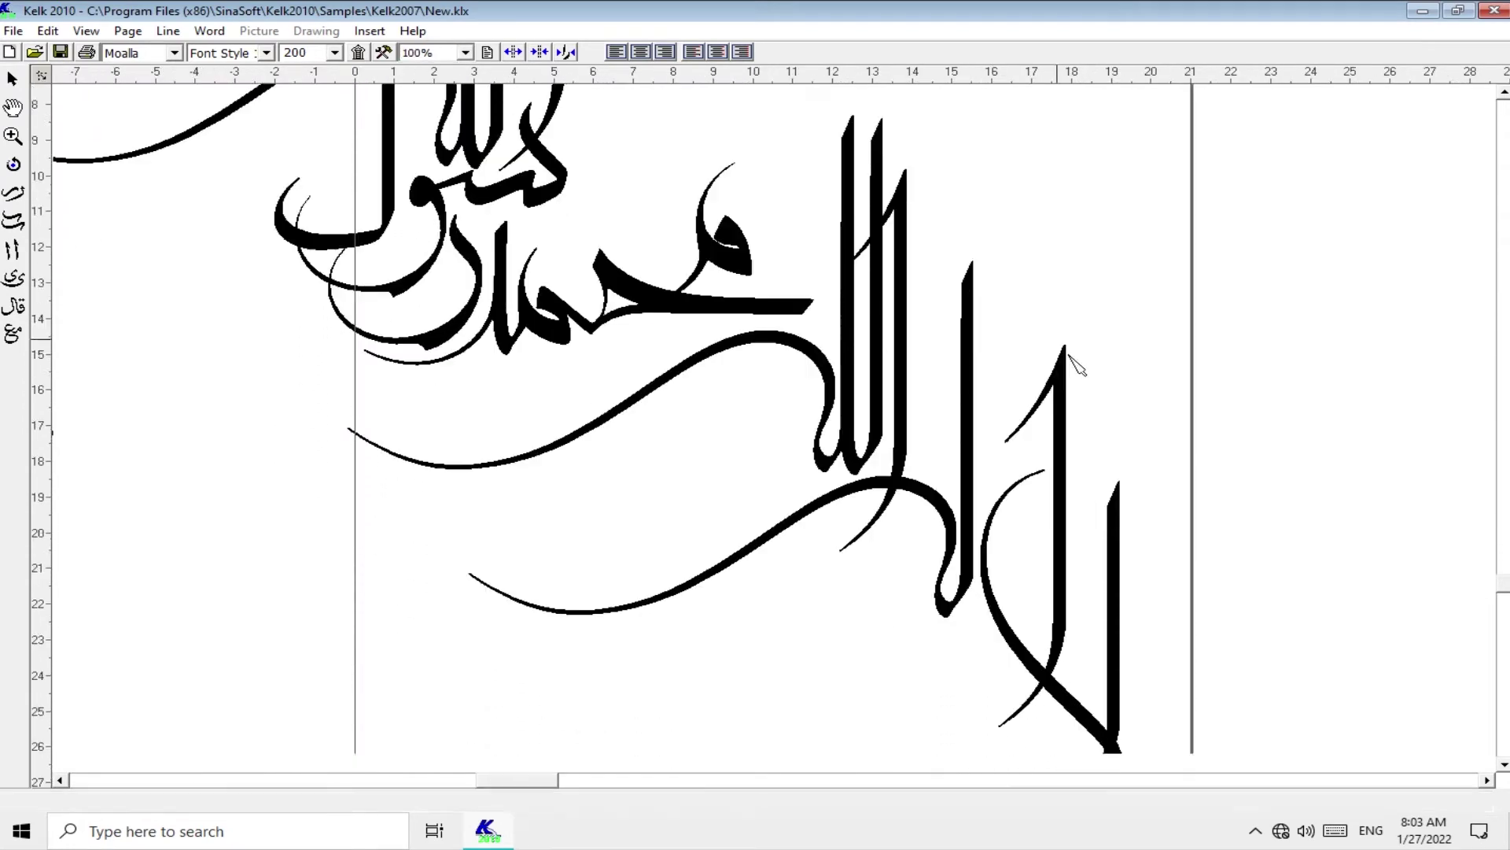
{"action": "scroll", "coordinate": [1133, 732], "scroll_direction": "down", "scroll_amount": 2}
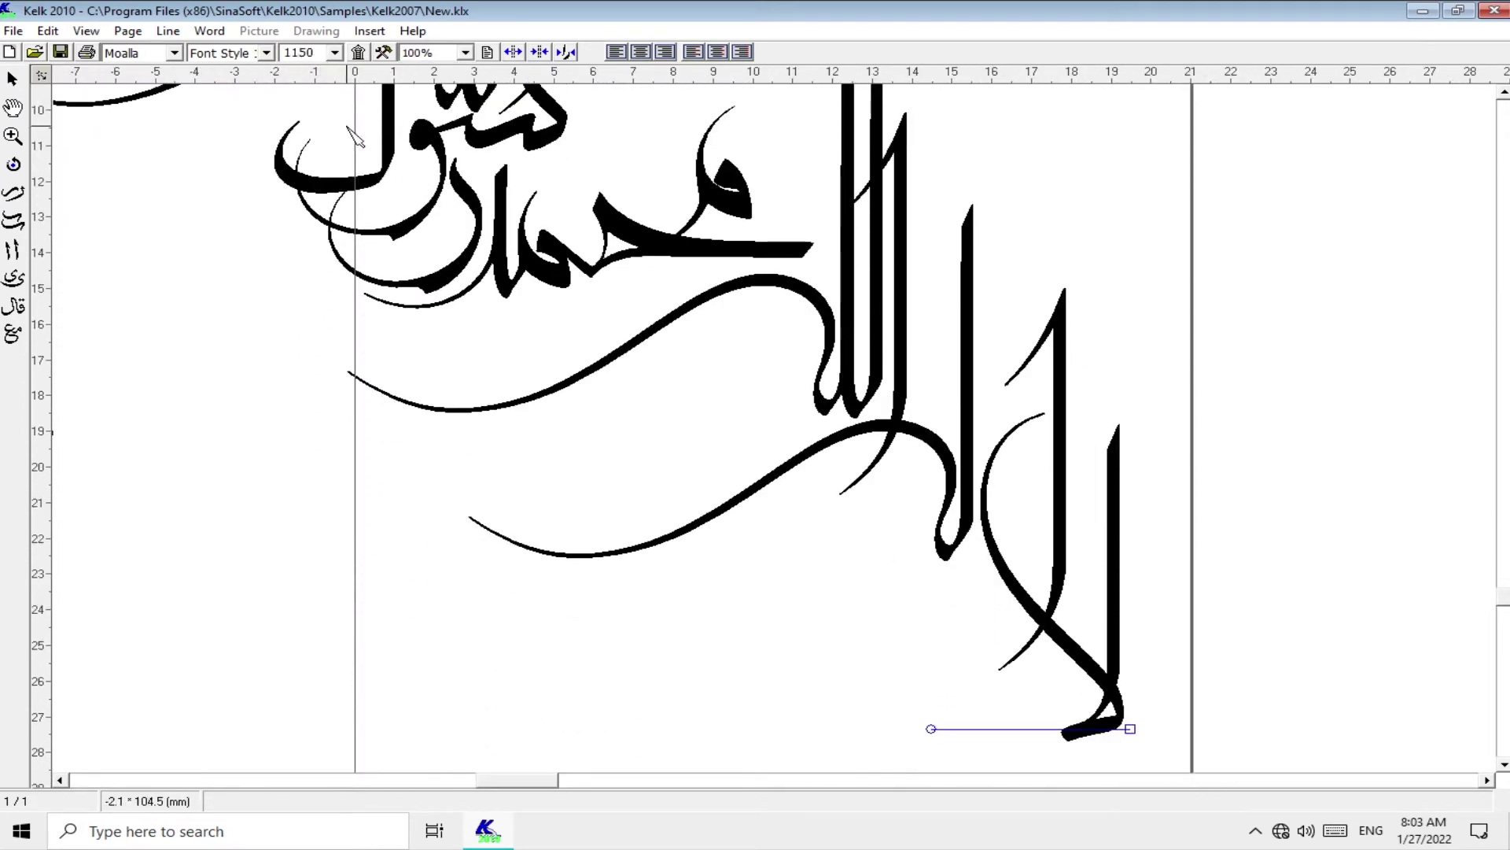
- Enlarge the calligraphy's font size from 120 through 130 to 140
{"action": "left_click_drag", "start_coordinate": [1130, 729], "coordinate": [1176, 692]}
{"action": "type", "text": "12"}
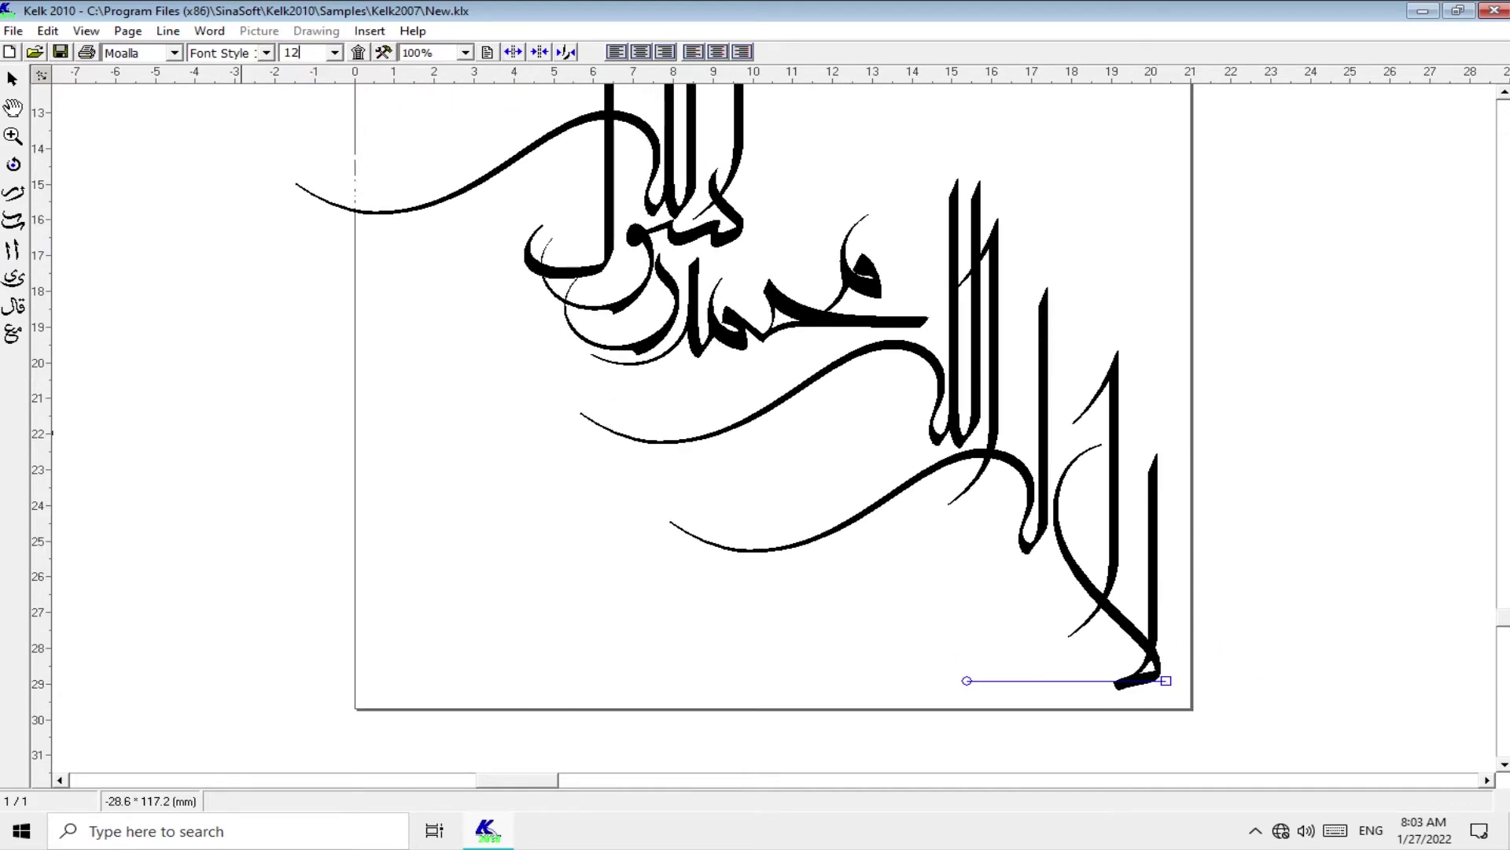
{"action": "type", "text": "0"}
{"action": "key", "text": "Return"}
{"action": "type", "text": "30"}
{"action": "key", "text": "Return"}
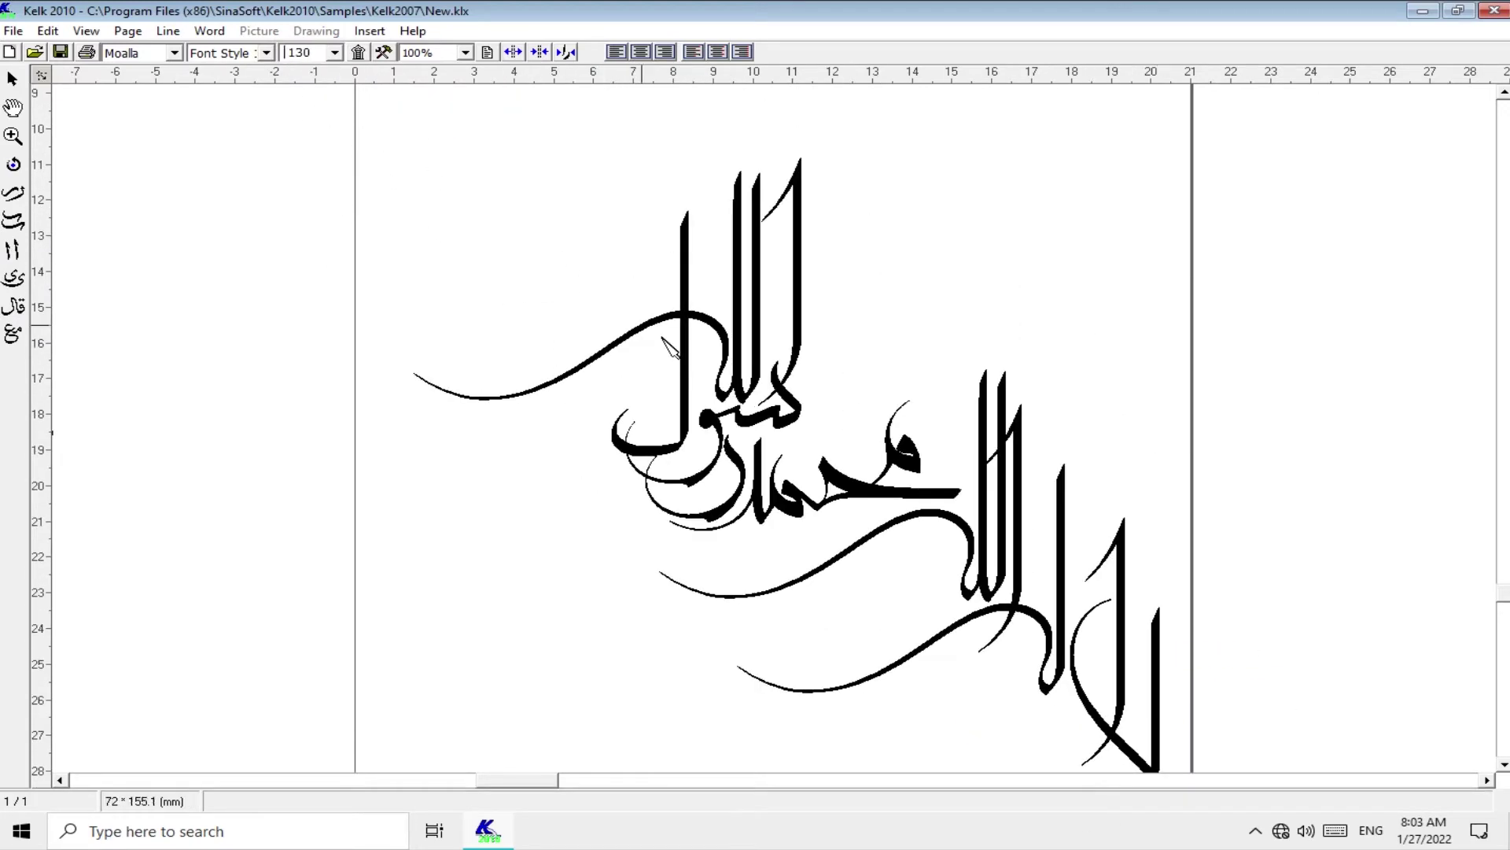
{"action": "type", "text": "40"}
{"action": "key", "text": "Return"}
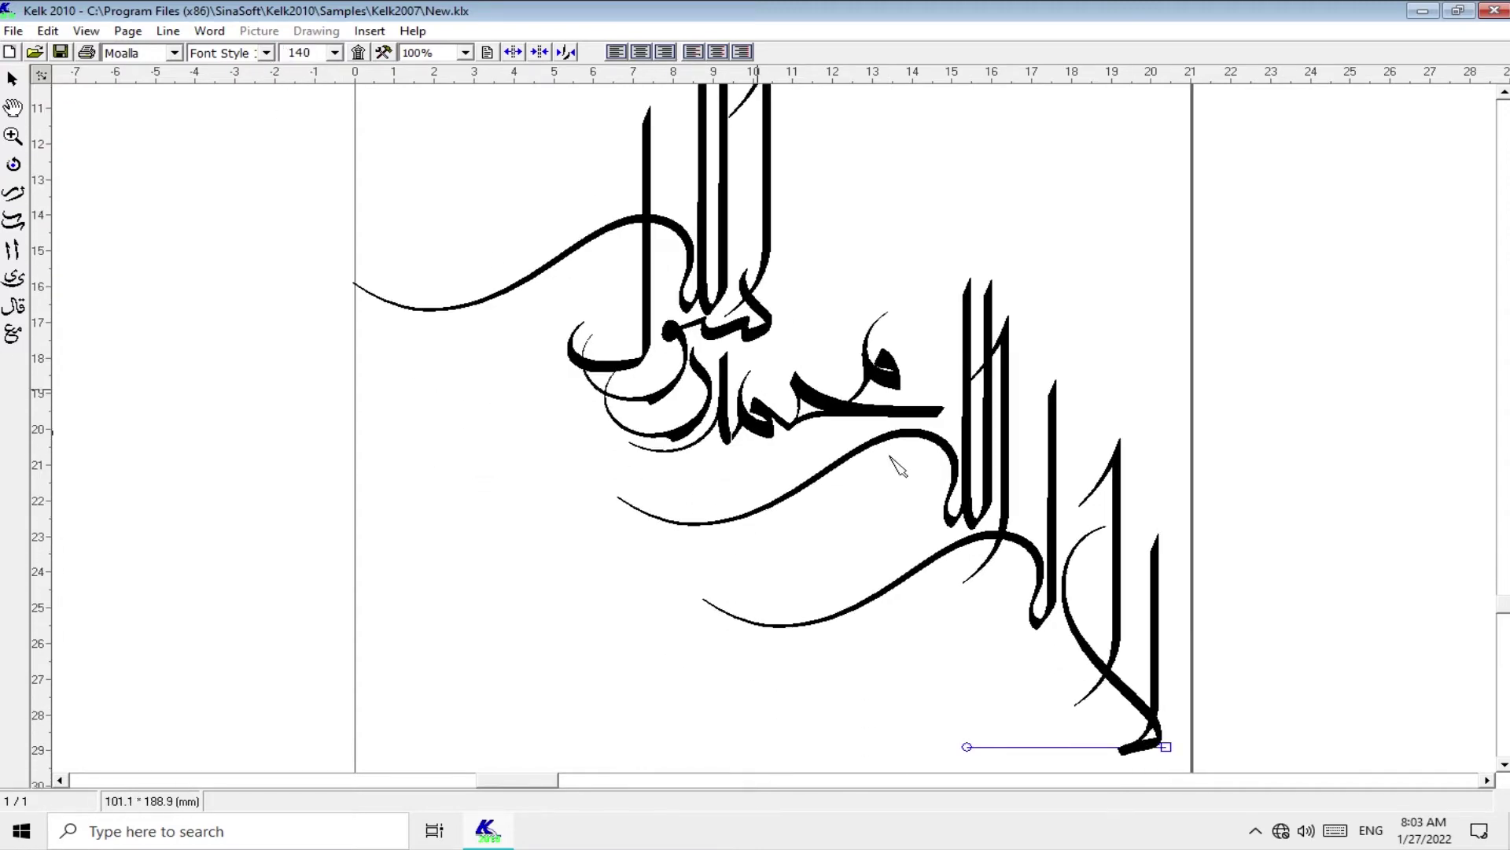
- Set the zoom level to 50% to see the whole page
{"action": "left_click", "coordinate": [465, 53]}
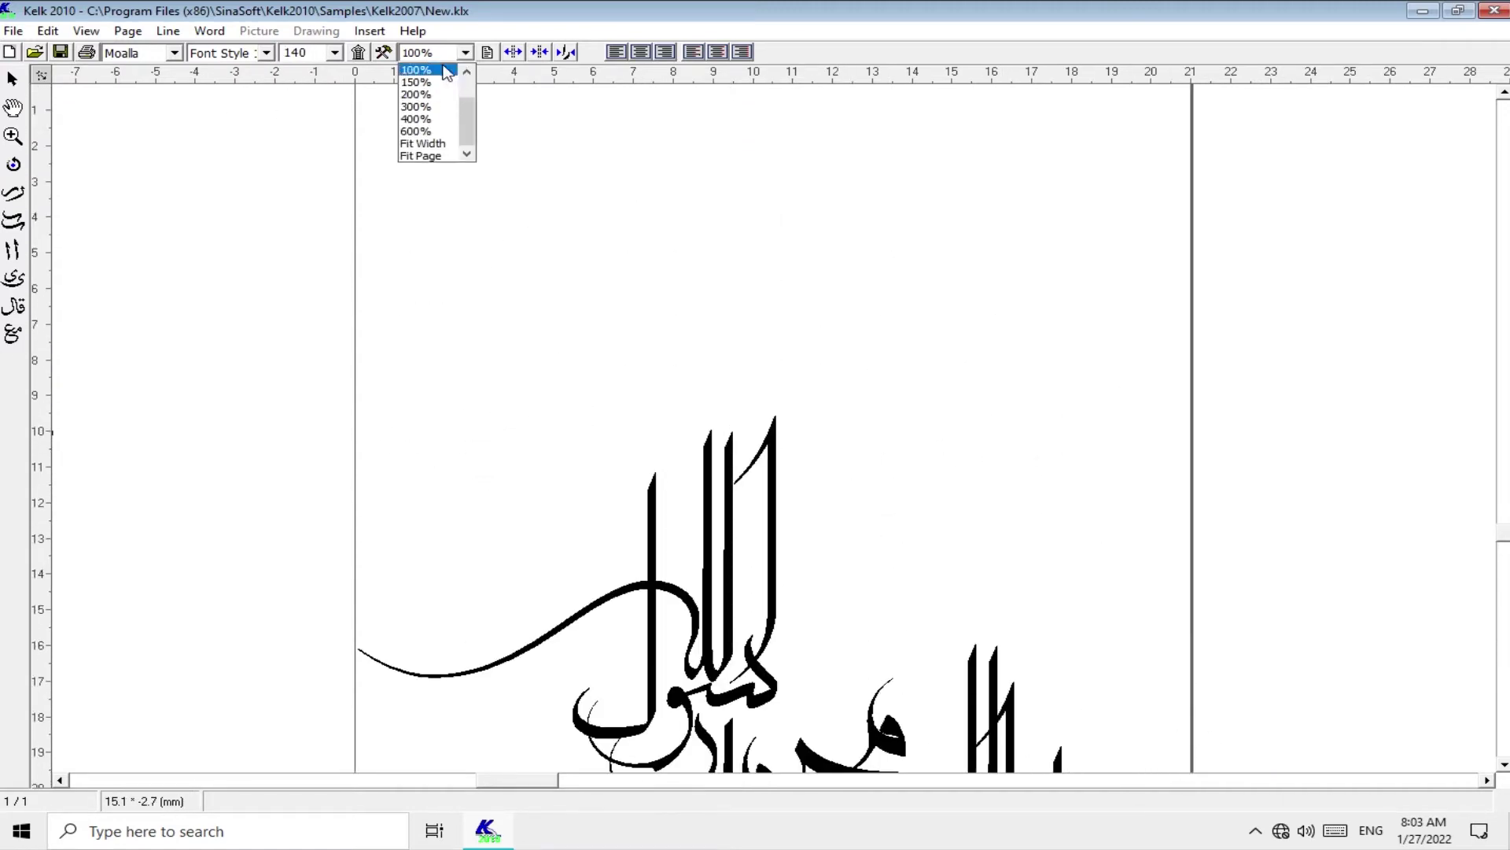
{"action": "left_click", "coordinate": [464, 134]}
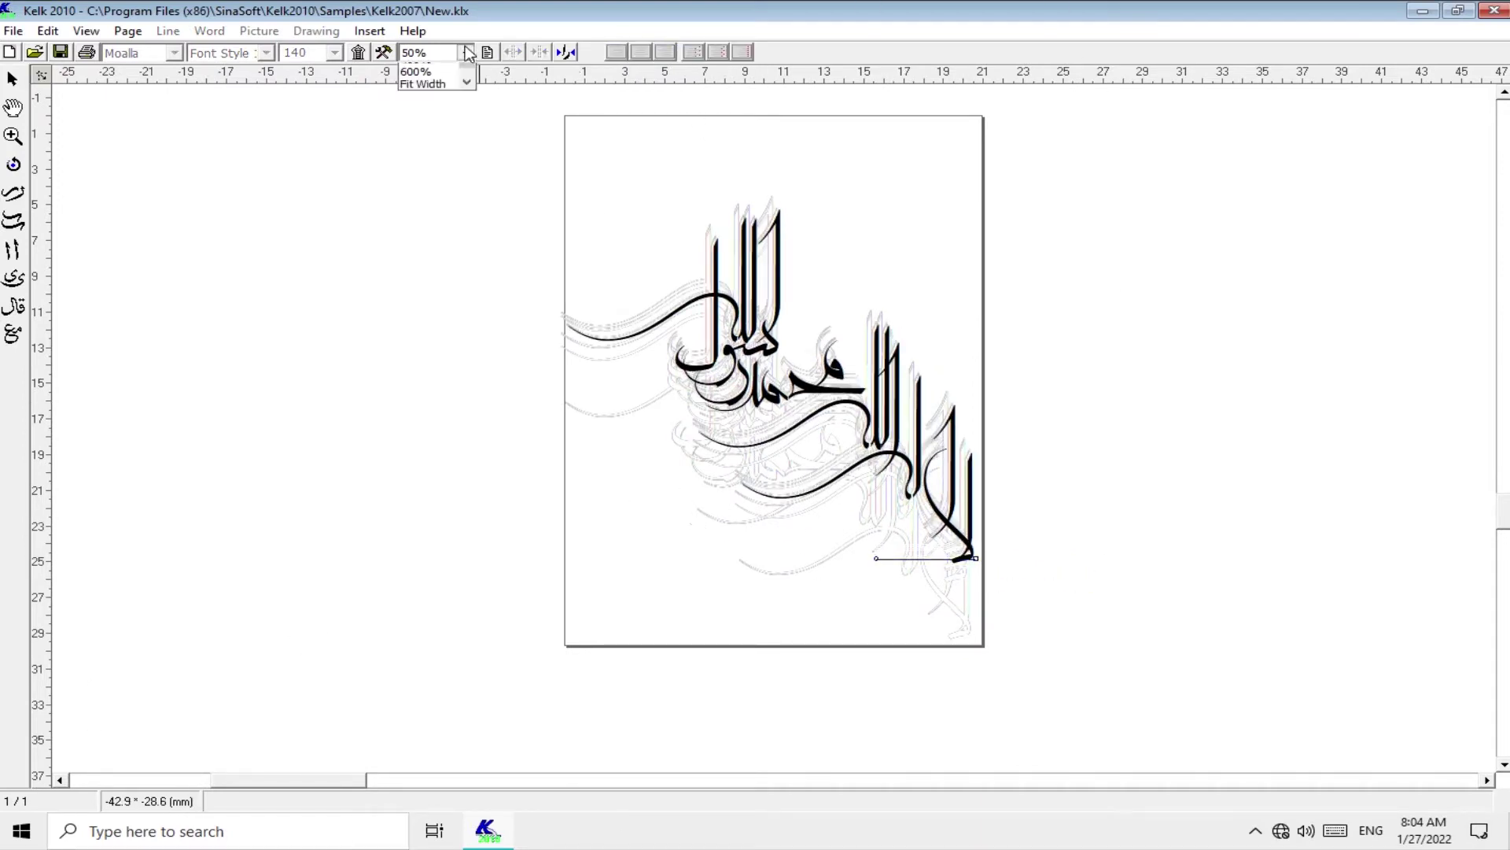
{"action": "left_click", "coordinate": [416, 94]}
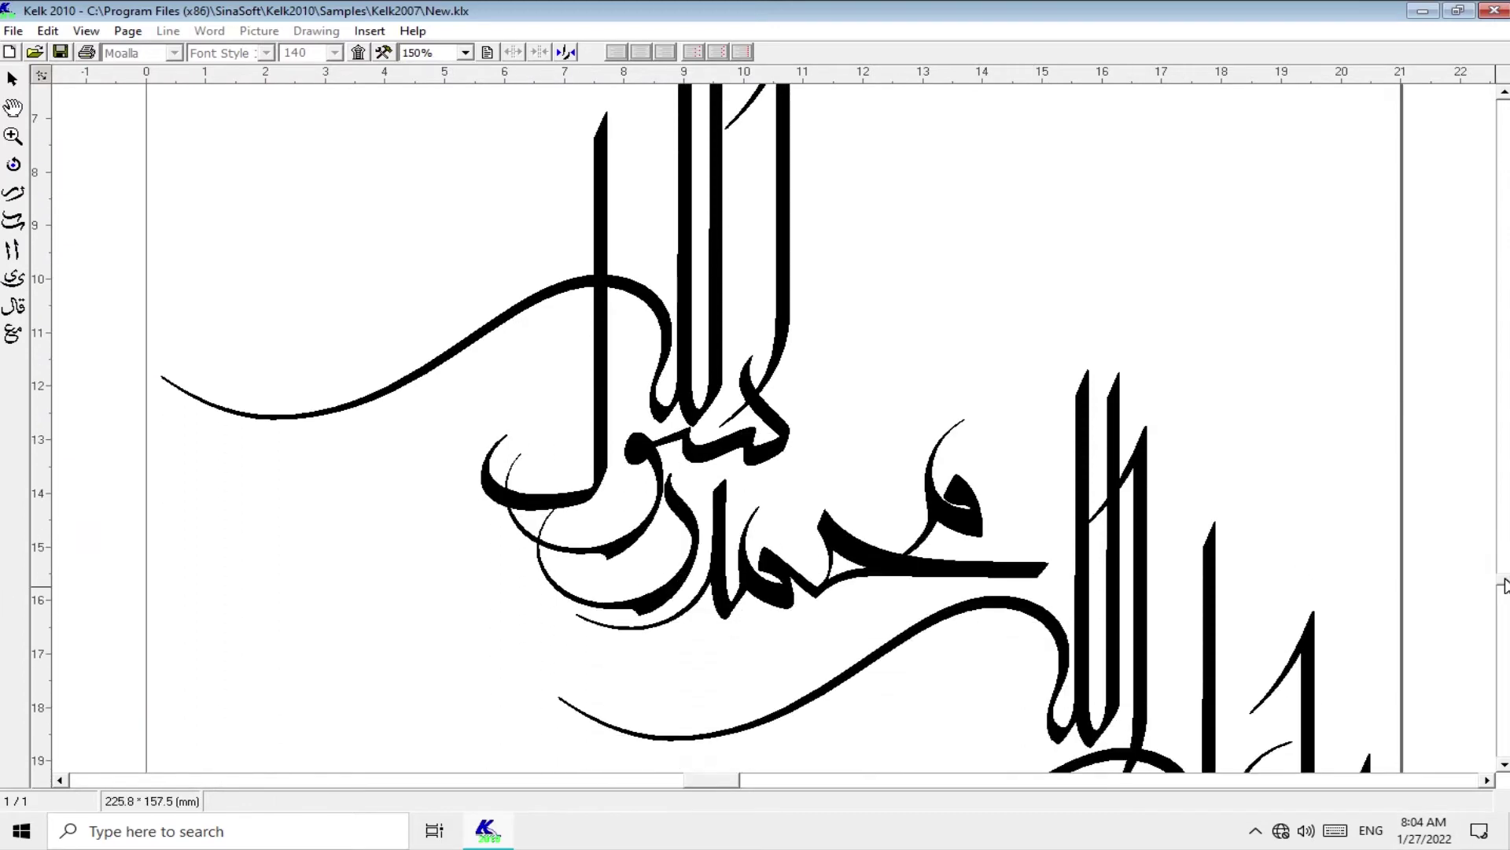
- At 150% zoom, shift محمد slightly down-left
{"action": "left_click", "coordinate": [1504, 619]}
{"action": "scroll", "coordinate": [1358, 573], "scroll_direction": "up", "scroll_amount": 1}
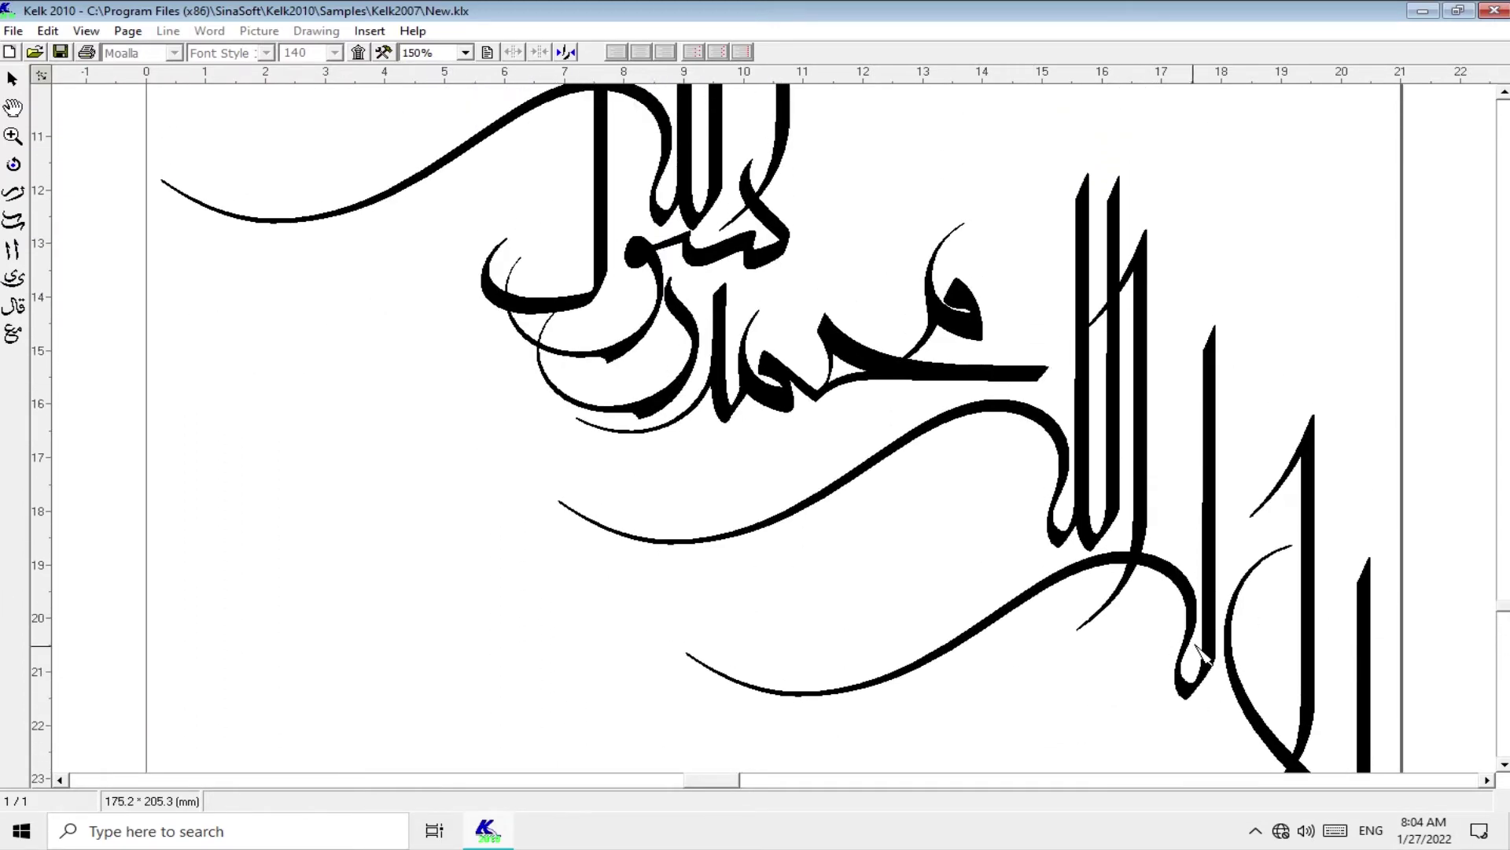
{"action": "left_click", "coordinate": [1221, 543]}
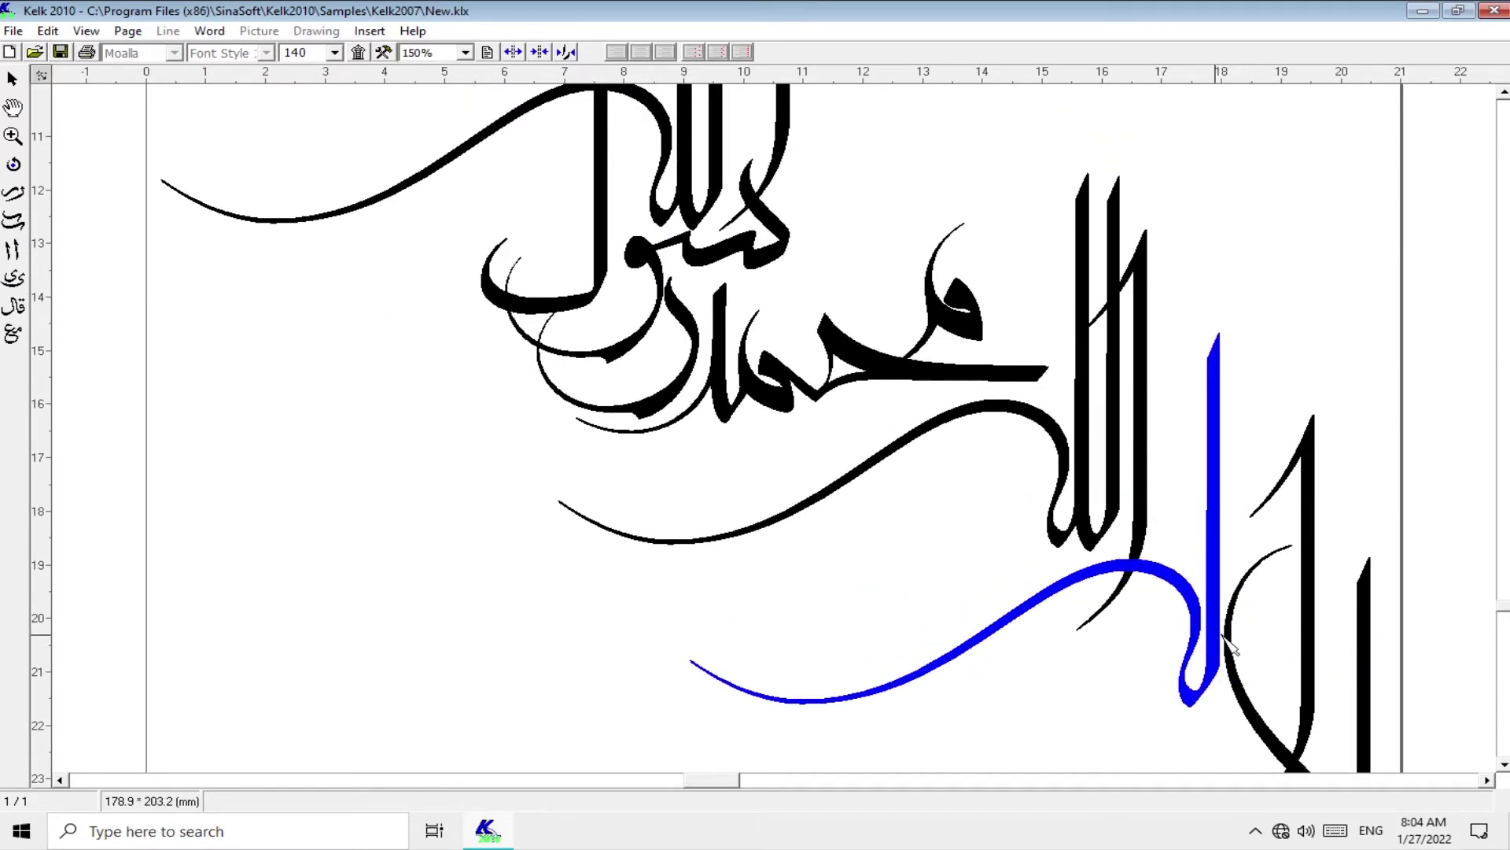
{"action": "scroll", "coordinate": [1211, 613], "scroll_direction": "up", "scroll_amount": 2}
{"action": "left_click", "coordinate": [1191, 582]}
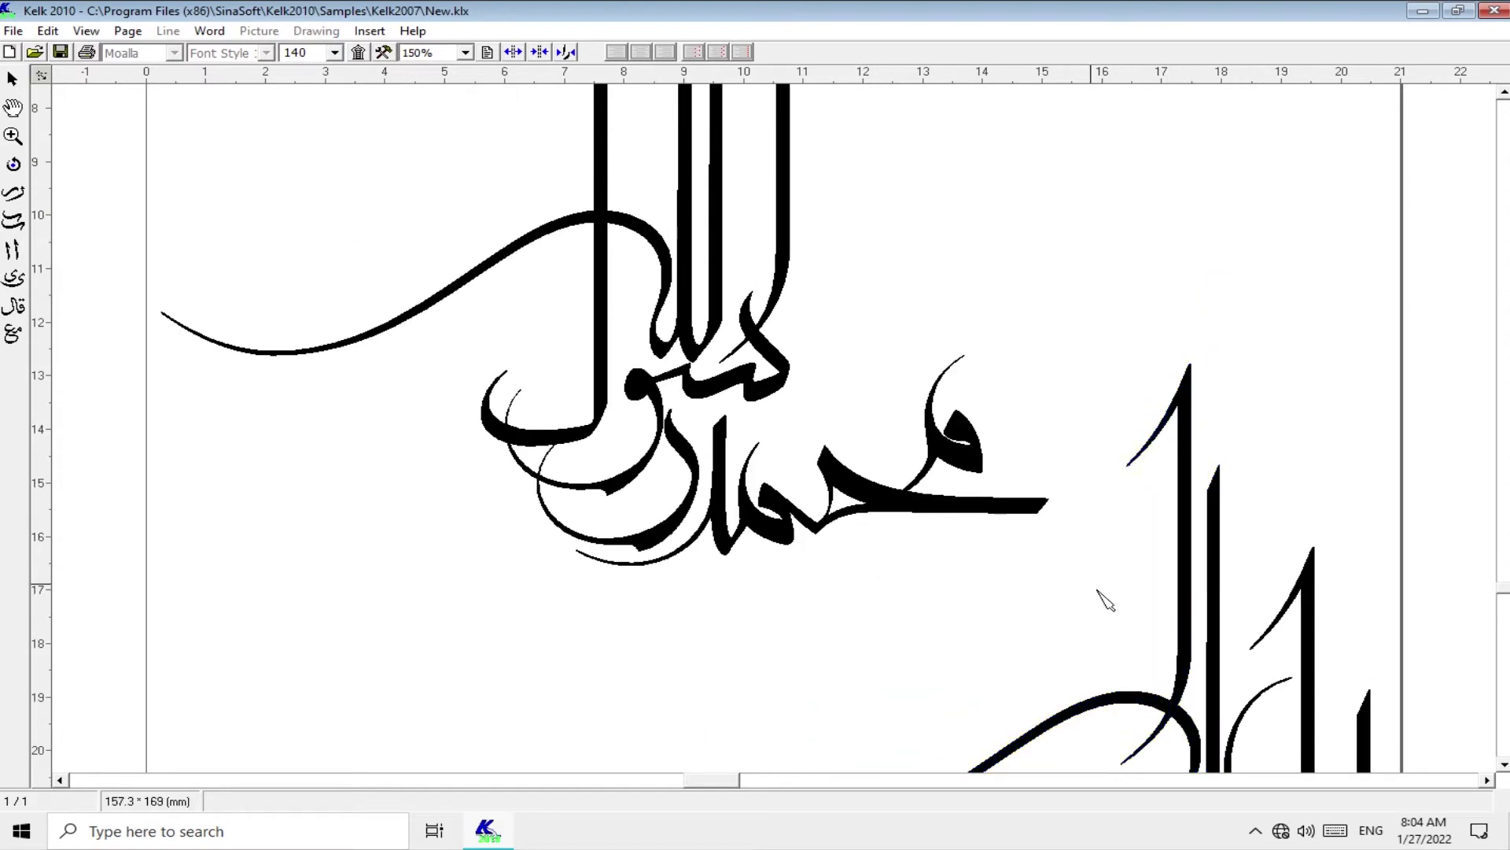
{"action": "scroll", "coordinate": [1141, 600], "scroll_direction": "up", "scroll_amount": 1}
{"action": "left_click_drag", "start_coordinate": [1015, 538], "coordinate": [998, 572]}
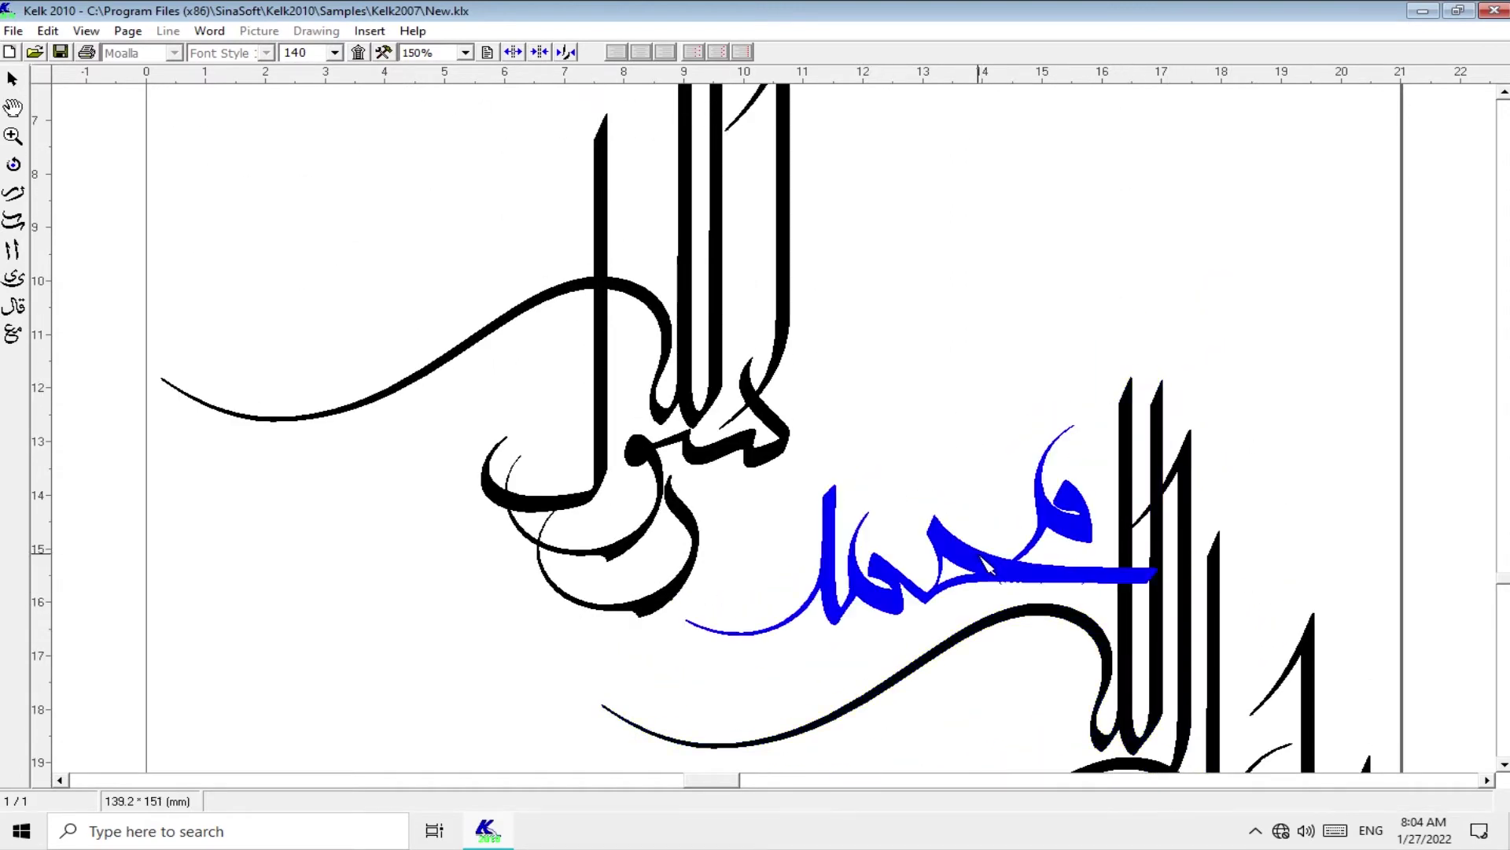
{"action": "scroll", "coordinate": [1000, 577], "scroll_direction": "up", "scroll_amount": 1}
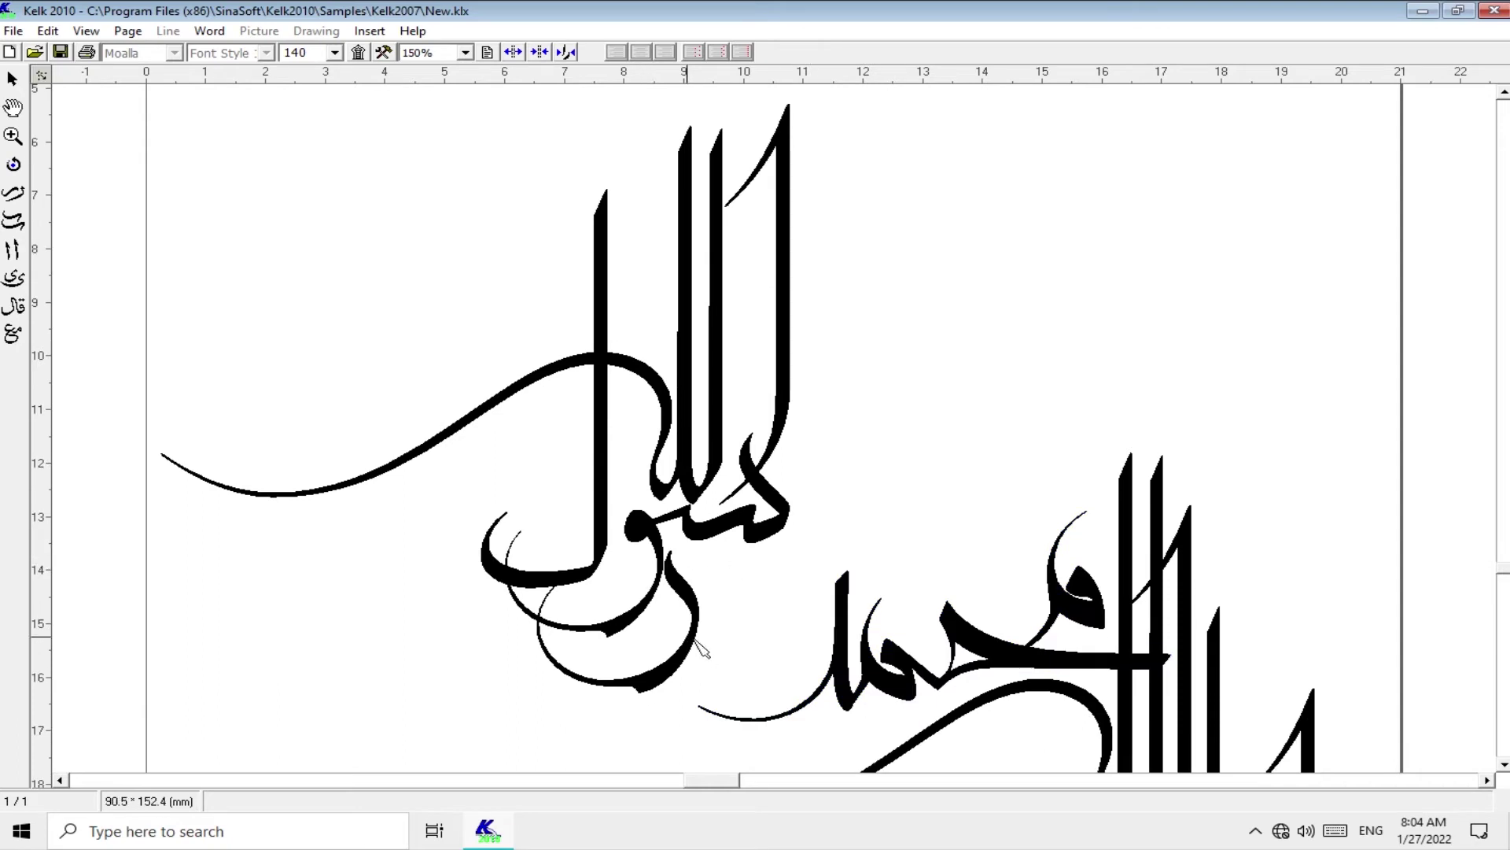
- Pull the سو piece, alif stroke, الله and ل apart into new positions
{"action": "left_click_drag", "start_coordinate": [974, 534], "coordinate": [954, 499]}
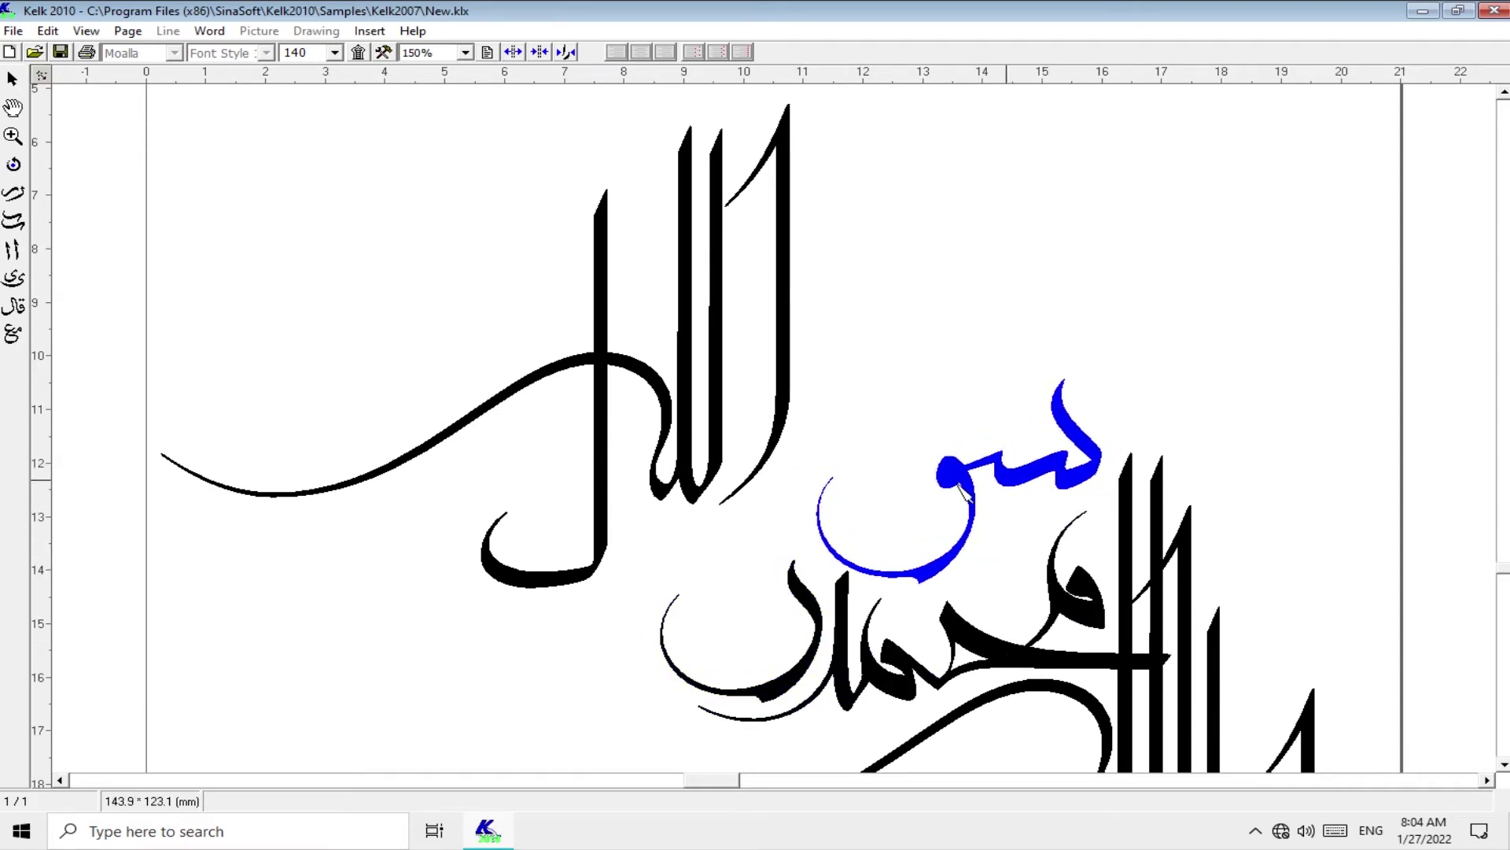
{"action": "scroll", "coordinate": [791, 494], "scroll_direction": "up", "scroll_amount": 1}
{"action": "scroll", "coordinate": [747, 562], "scroll_direction": "up", "scroll_amount": 2}
{"action": "left_click_drag", "start_coordinate": [807, 504], "coordinate": [1050, 330]}
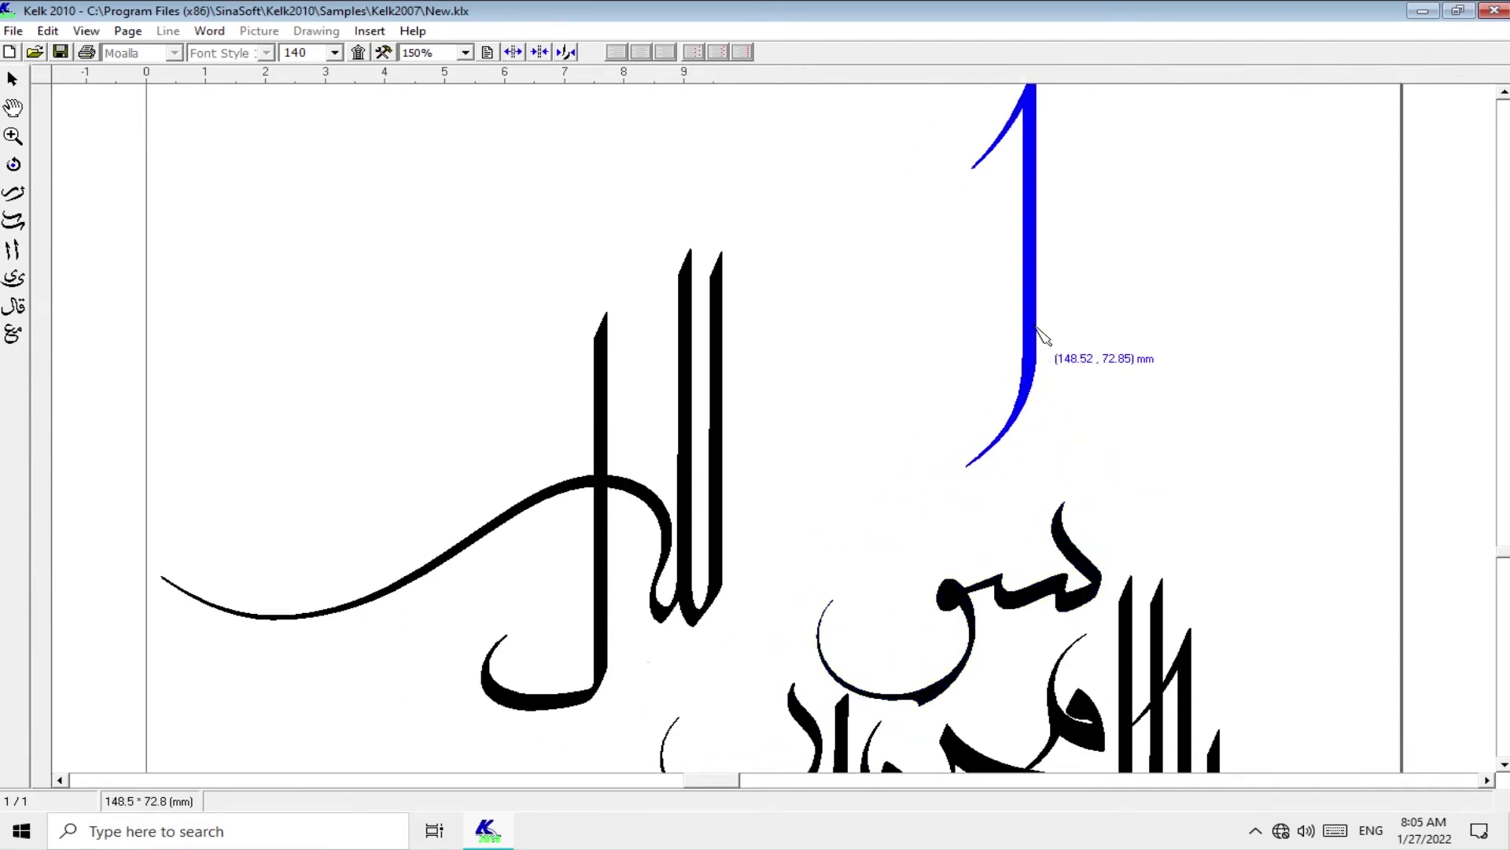
{"action": "mouse_move", "coordinate": [716, 673]}
{"action": "left_mouse_down"}
{"action": "mouse_move", "coordinate": [905, 688]}
{"action": "mouse_move", "coordinate": [516, 465]}
{"action": "left_mouse_up"}
{"action": "scroll", "coordinate": [624, 640], "scroll_direction": "down", "scroll_amount": 1}
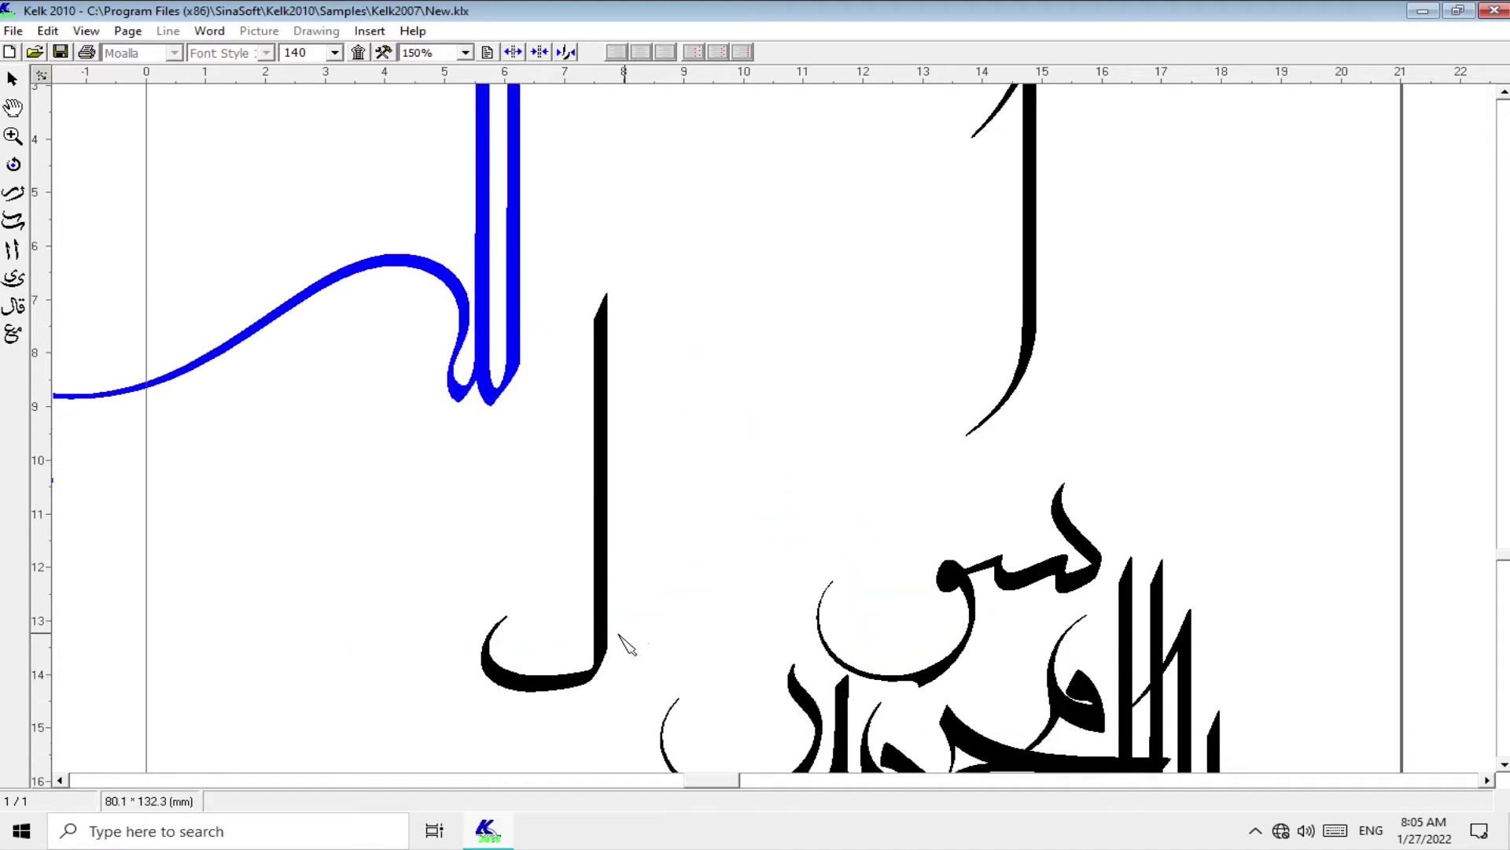
{"action": "left_click_drag", "start_coordinate": [624, 640], "coordinate": [781, 577]}
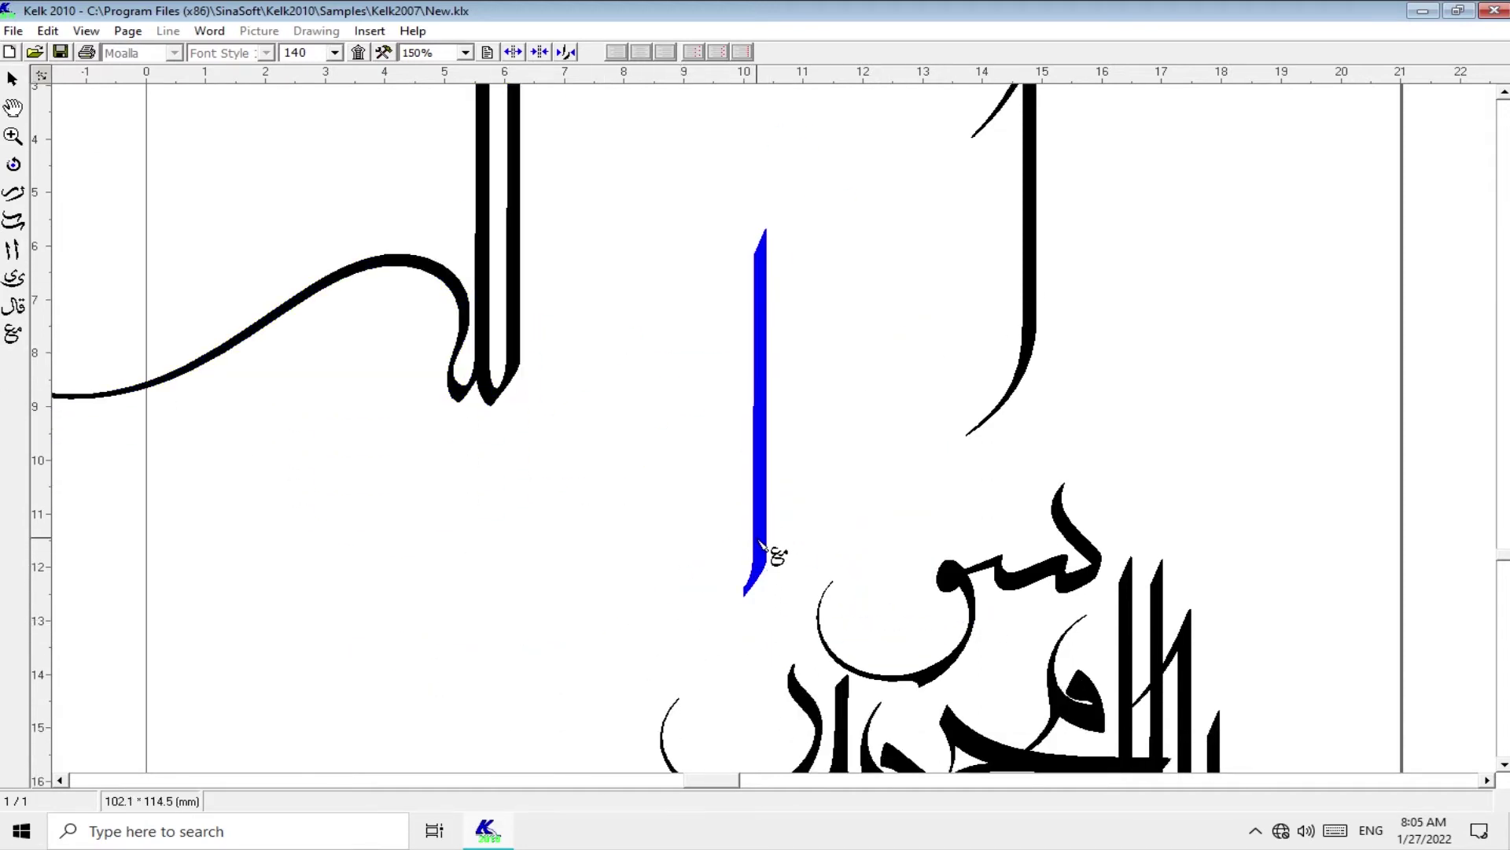
{"action": "left_click_drag", "start_coordinate": [707, 633], "coordinate": [703, 632]}
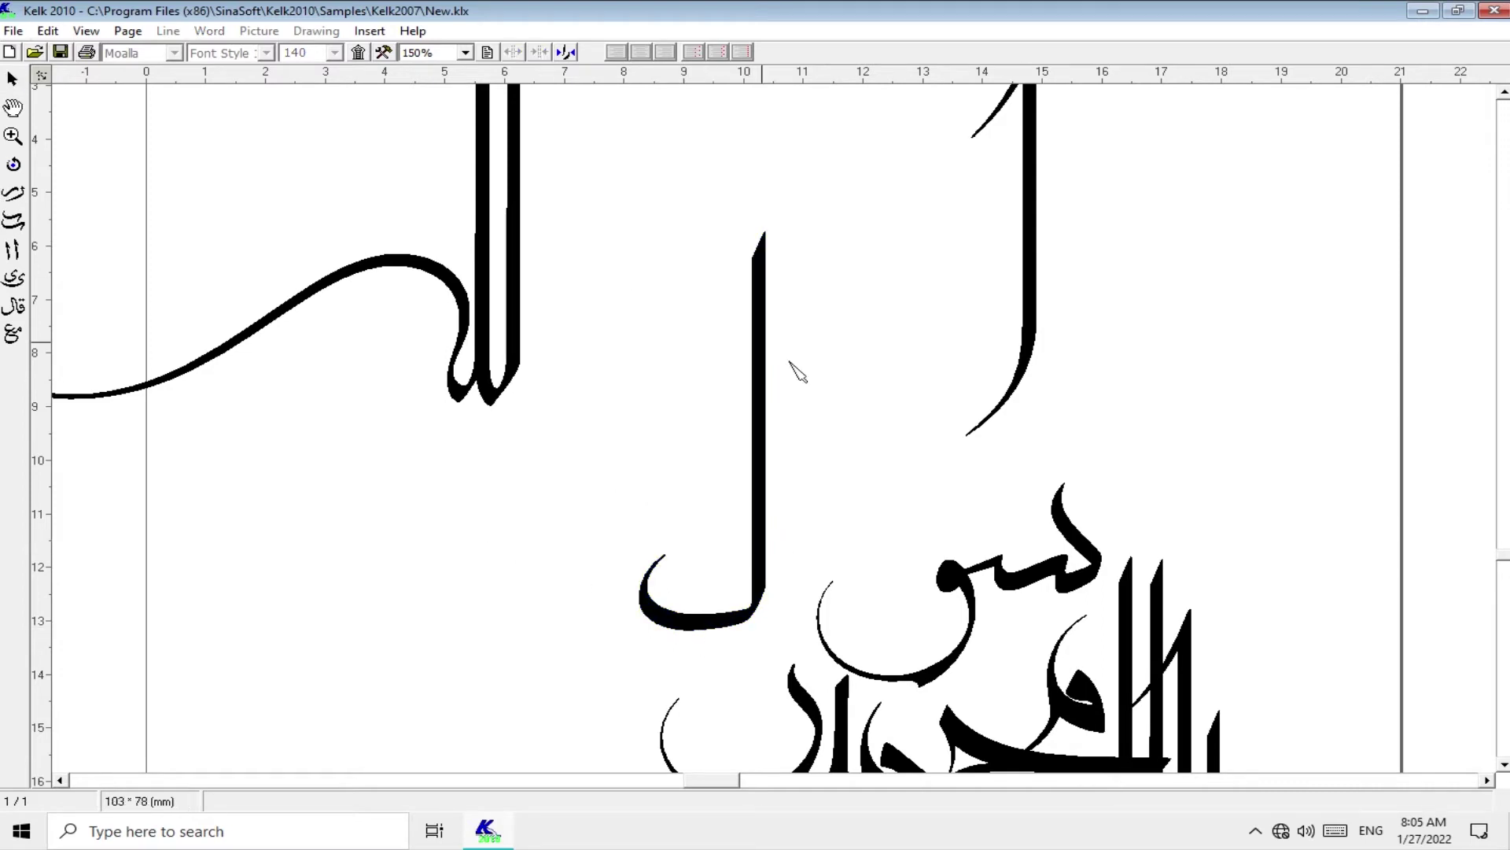
{"action": "scroll", "coordinate": [798, 372], "scroll_direction": "down", "scroll_amount": 1}
- Replace سو with its first long-tailed alternate shape from Other Shapes
{"action": "right_click", "coordinate": [956, 492]}
{"action": "left_click", "coordinate": [1014, 590]}
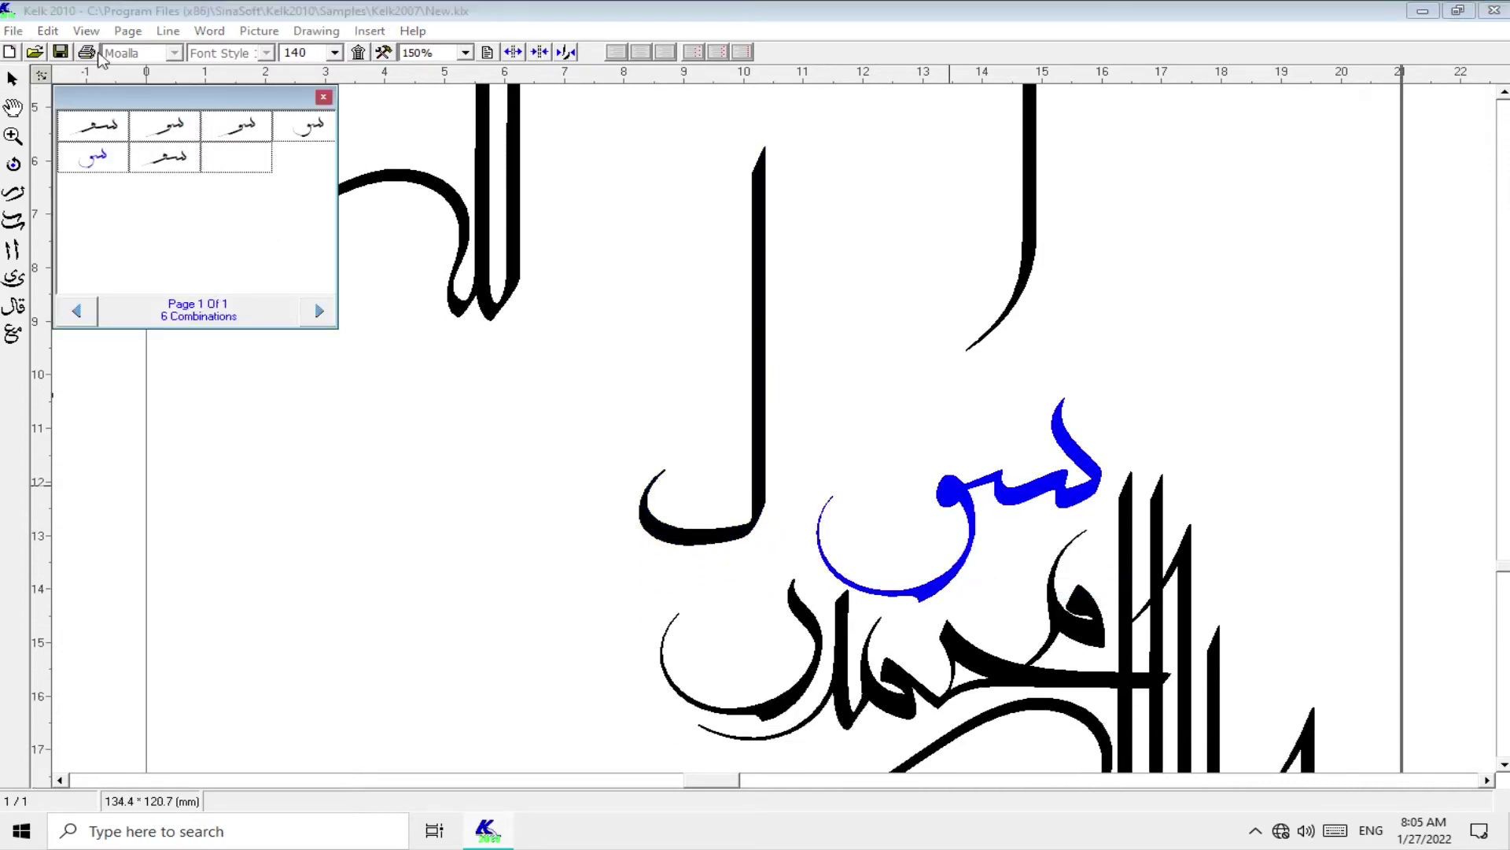
{"action": "left_click", "coordinate": [94, 130]}
{"action": "left_click", "coordinate": [941, 507]}
{"action": "scroll", "coordinate": [575, 537], "scroll_direction": "up", "scroll_amount": 1}
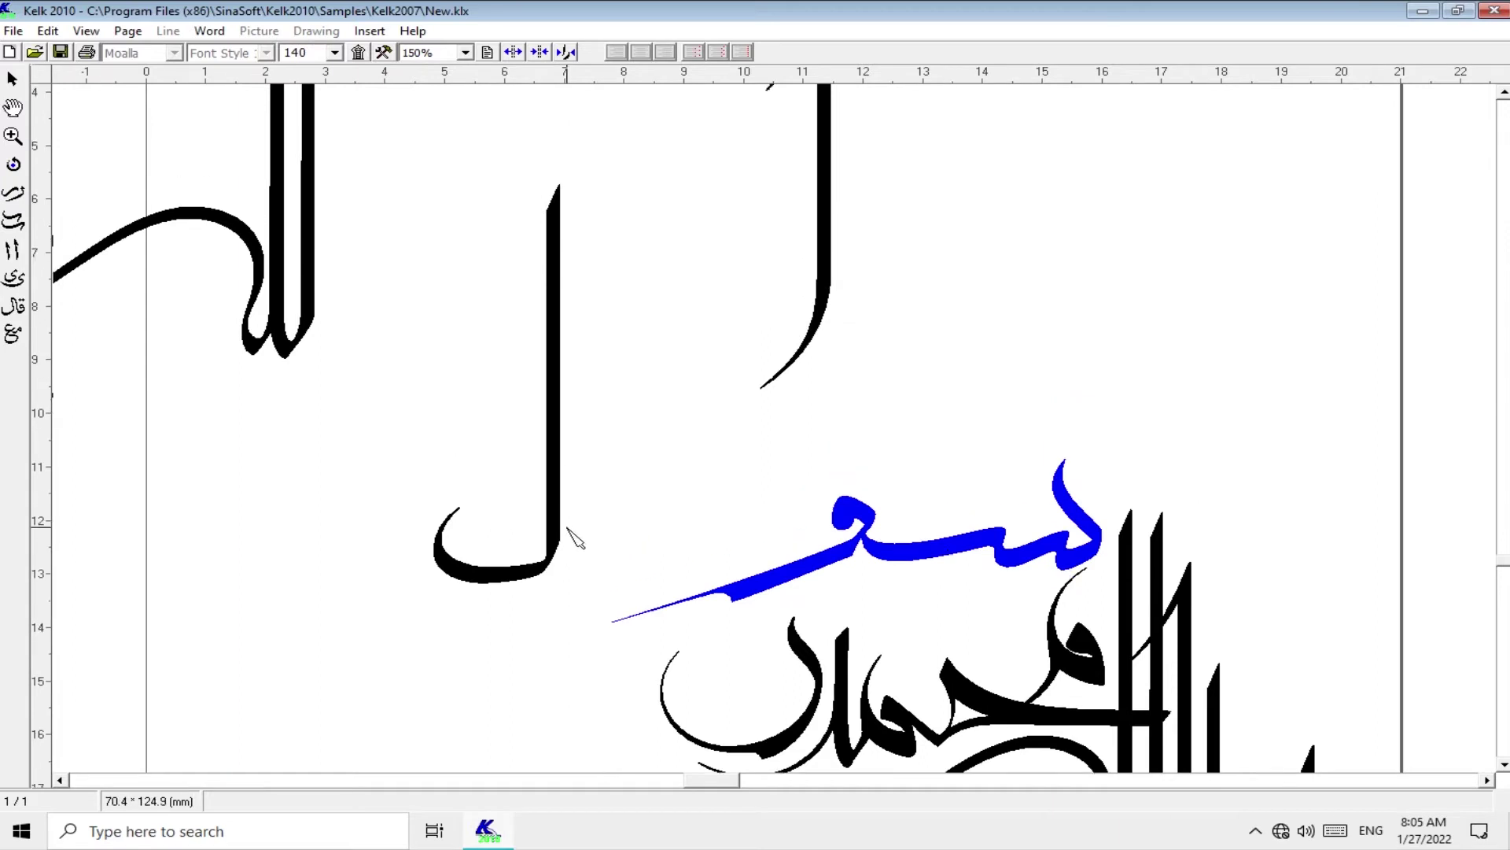
- Check the alternate shapes for ل but keep its original form
{"action": "right_click", "coordinate": [548, 494]}
{"action": "left_click", "coordinate": [692, 658]}
{"action": "left_click", "coordinate": [351, 101]}
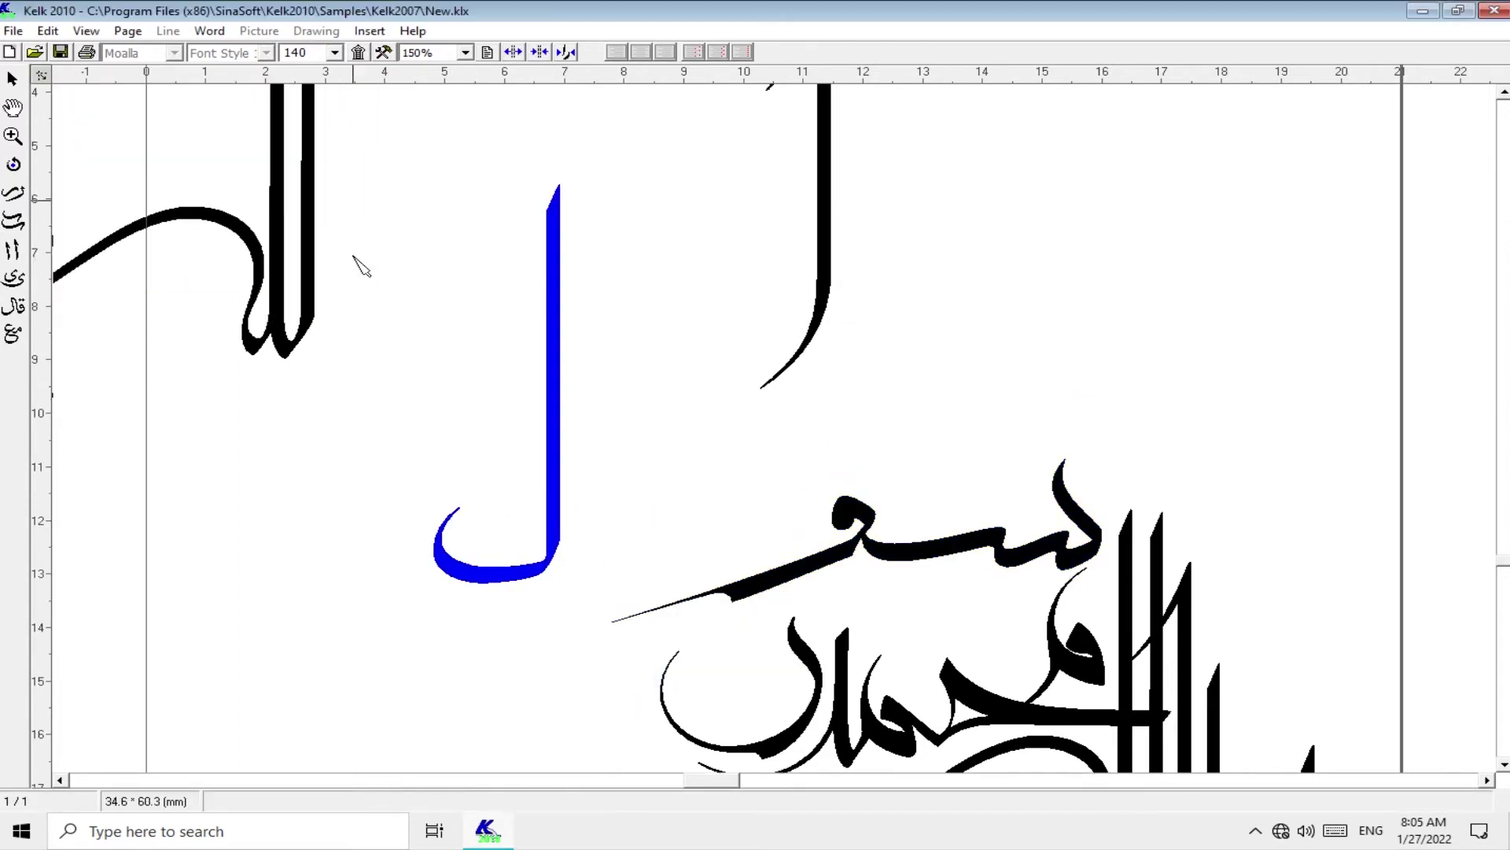
{"action": "scroll", "coordinate": [443, 376], "scroll_direction": "down", "scroll_amount": 1}
{"action": "left_click", "coordinate": [442, 376]}
{"action": "scroll", "coordinate": [443, 376], "scroll_direction": "up", "scroll_amount": 1}
- Drag سو, ل, the alif and الله into a tight cluster above محمد
{"action": "left_click_drag", "start_coordinate": [767, 564], "coordinate": [697, 621]}
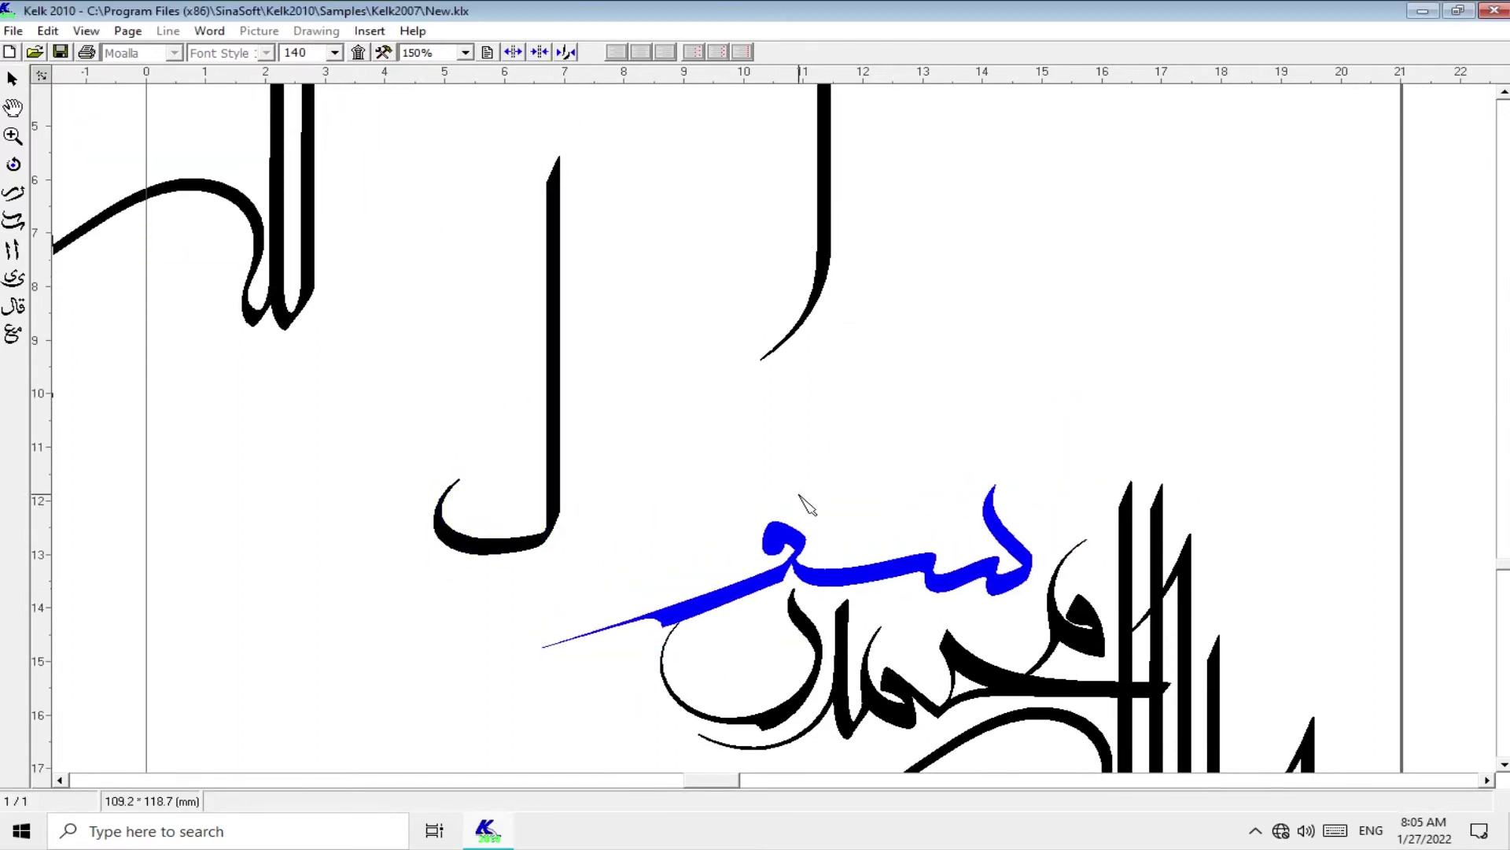
{"action": "left_click_drag", "start_coordinate": [555, 535], "coordinate": [726, 688]}
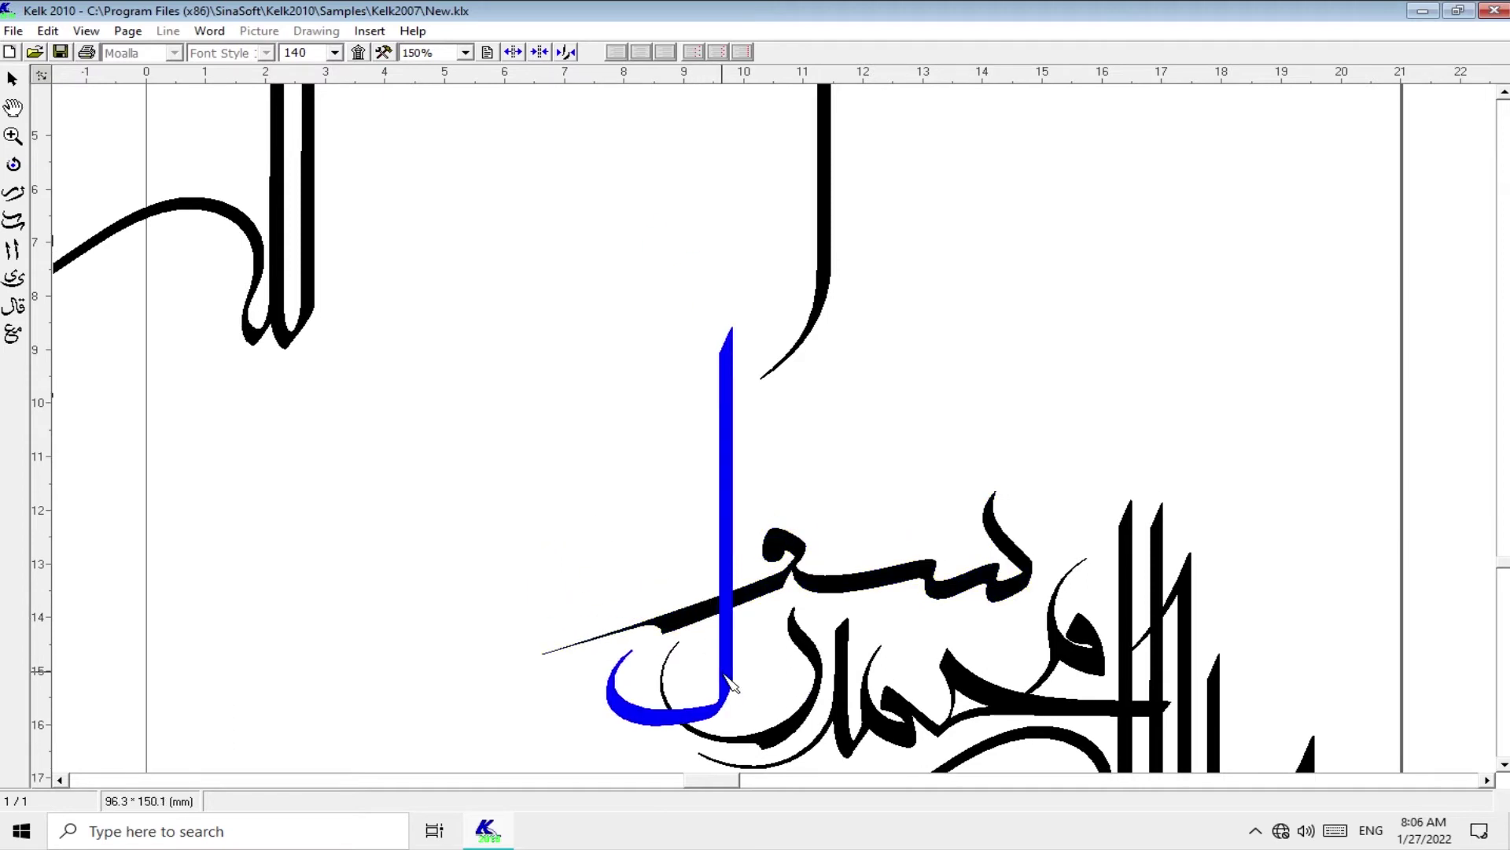
{"action": "scroll", "coordinate": [833, 346], "scroll_direction": "up", "scroll_amount": 1}
{"action": "left_click_drag", "start_coordinate": [832, 346], "coordinate": [1074, 607]}
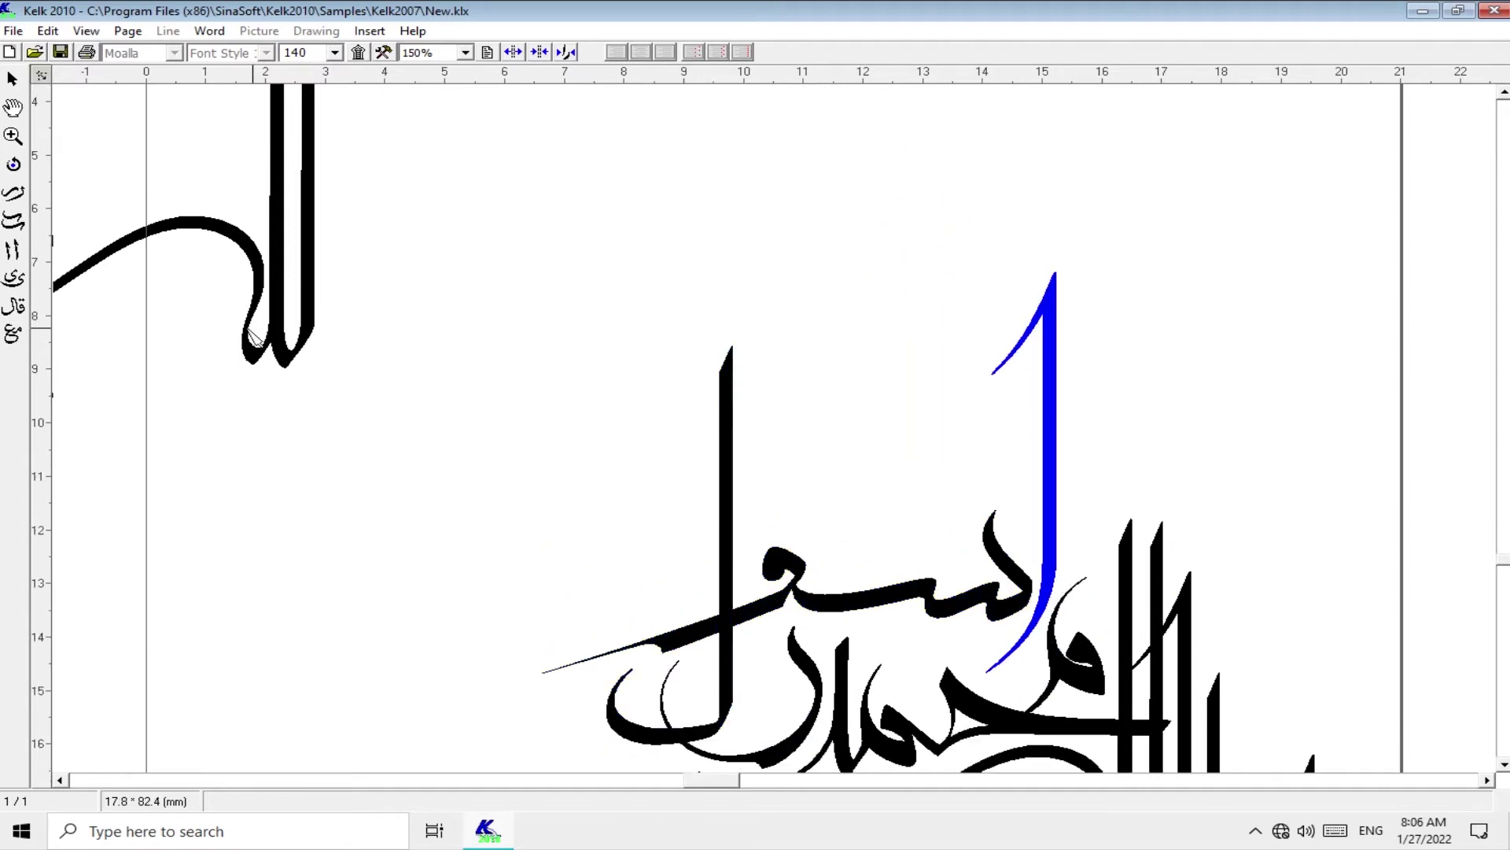
{"action": "scroll", "coordinate": [317, 366], "scroll_direction": "up", "scroll_amount": 2}
{"action": "left_click_drag", "start_coordinate": [317, 366], "coordinate": [966, 563]}
{"action": "scroll", "coordinate": [407, 425], "scroll_direction": "down", "scroll_amount": 5}
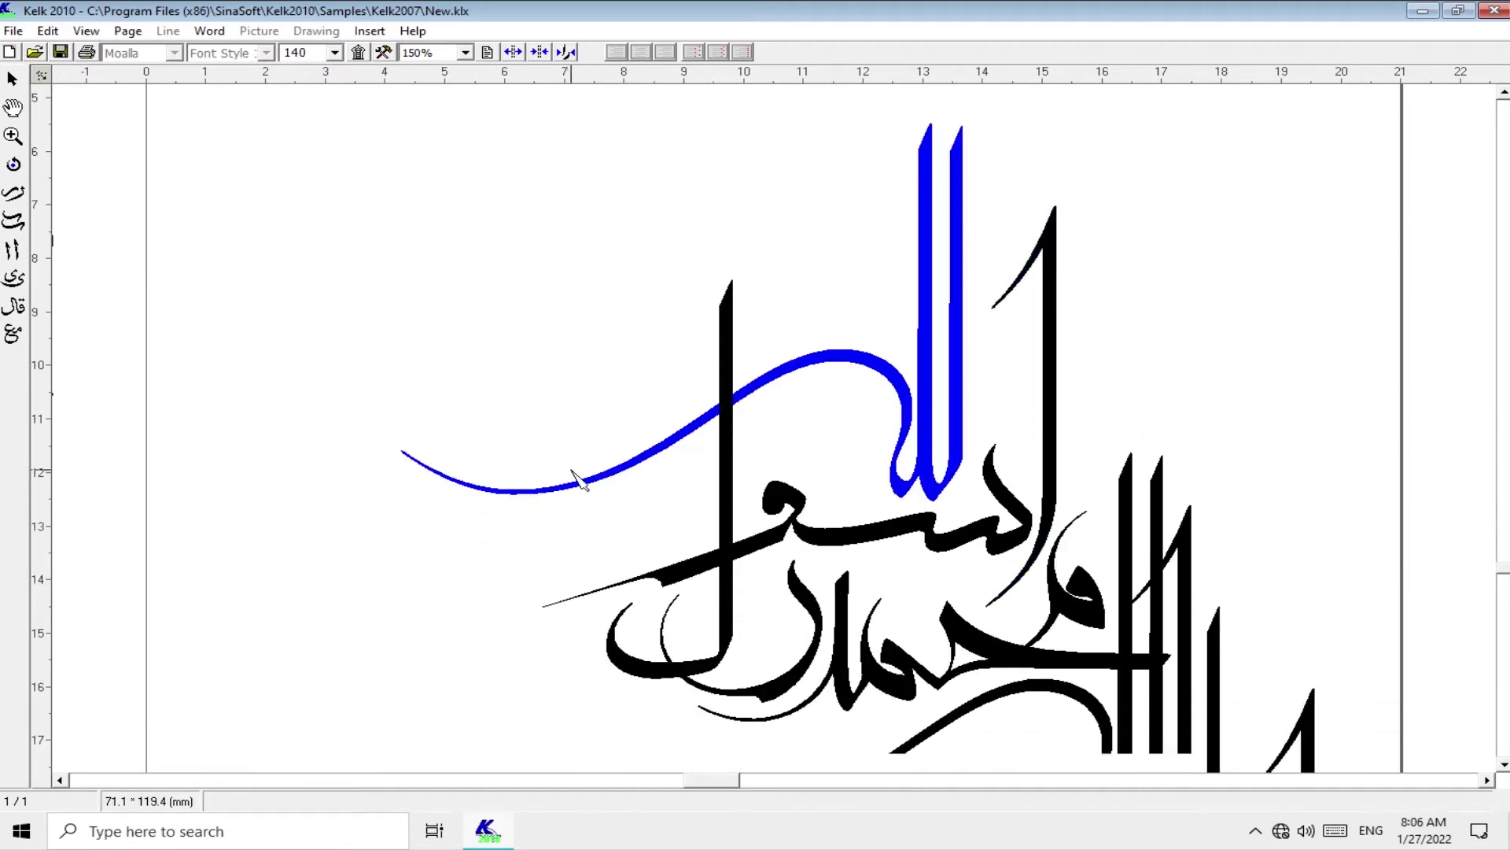
{"action": "scroll", "coordinate": [407, 424], "scroll_direction": "down", "scroll_amount": 5}
{"action": "left_click", "coordinate": [407, 425]}
{"action": "scroll", "coordinate": [407, 424], "scroll_direction": "down", "scroll_amount": 4}
{"action": "scroll", "coordinate": [706, 544], "scroll_direction": "up", "scroll_amount": 2}
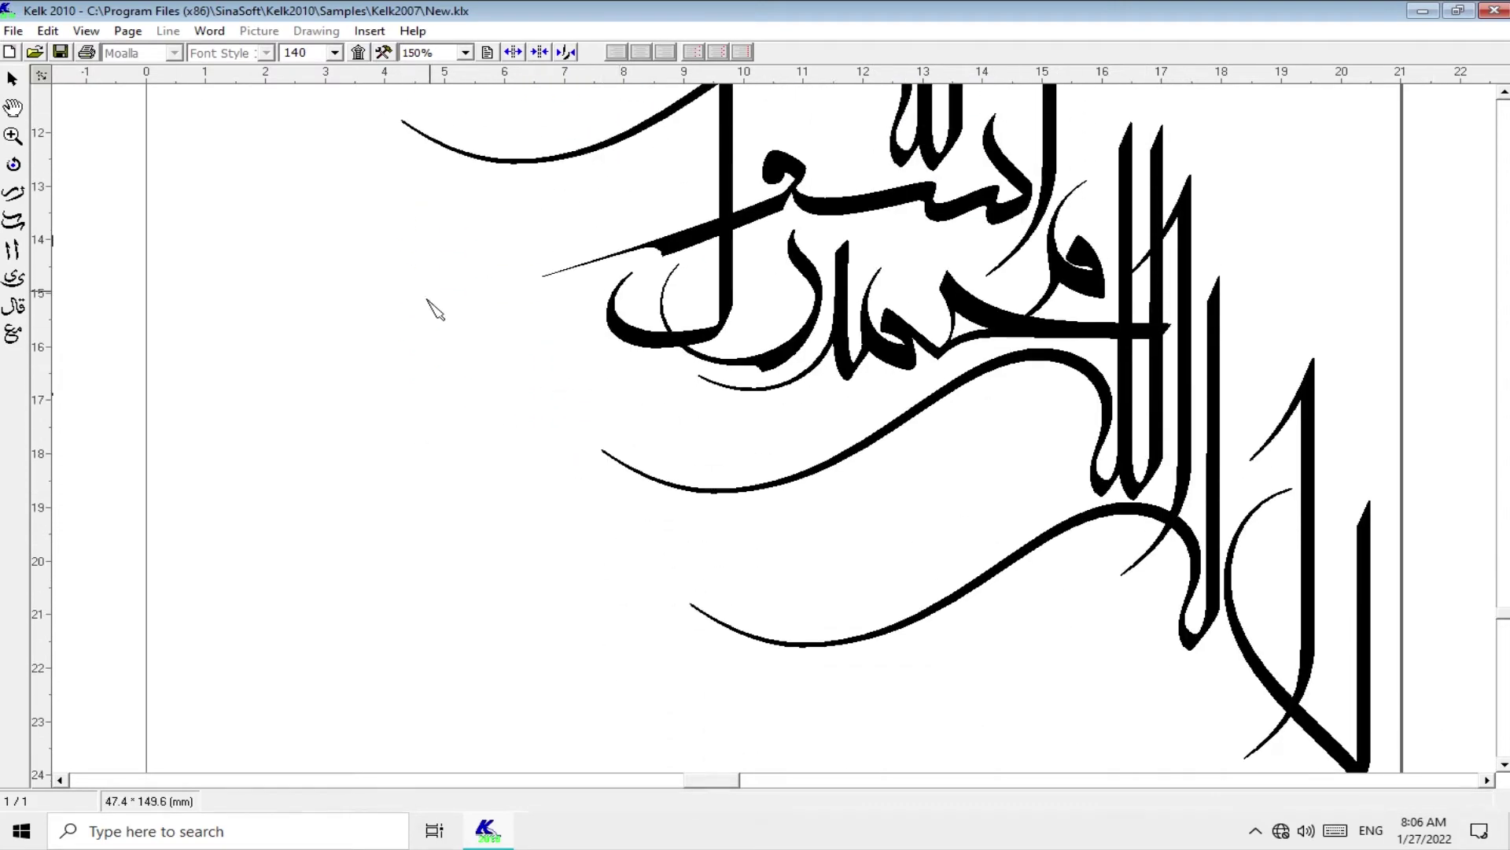
{"action": "double_click", "coordinate": [307, 52]}
- Enlarge the calligraphy to font size 175
{"action": "scroll", "coordinate": [777, 370], "scroll_direction": "down", "scroll_amount": 3}
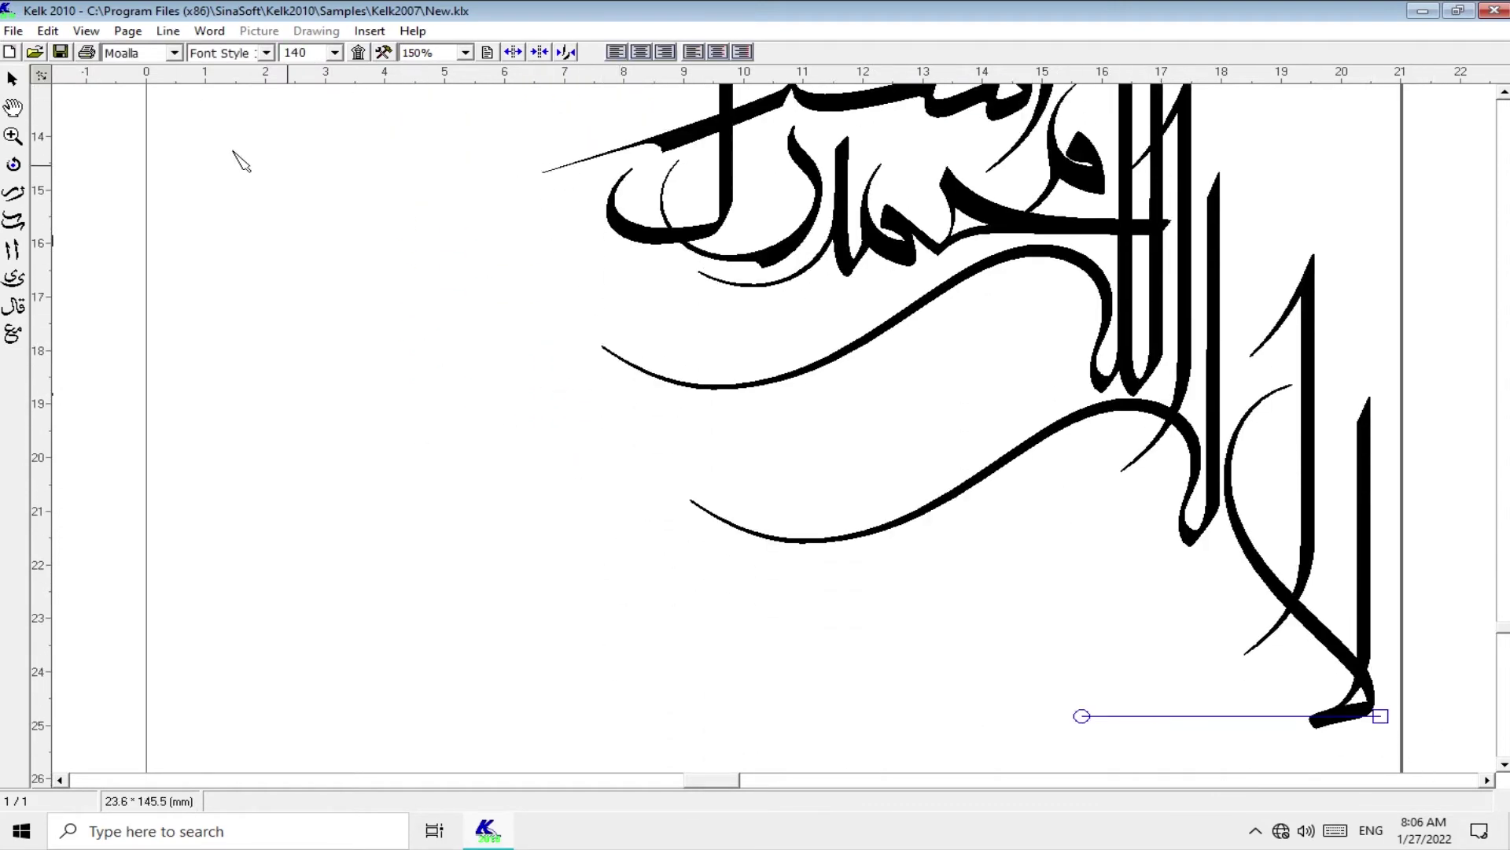
{"action": "type", "text": "150"}
{"action": "scroll", "coordinate": [342, 267], "scroll_direction": "up", "scroll_amount": 2}
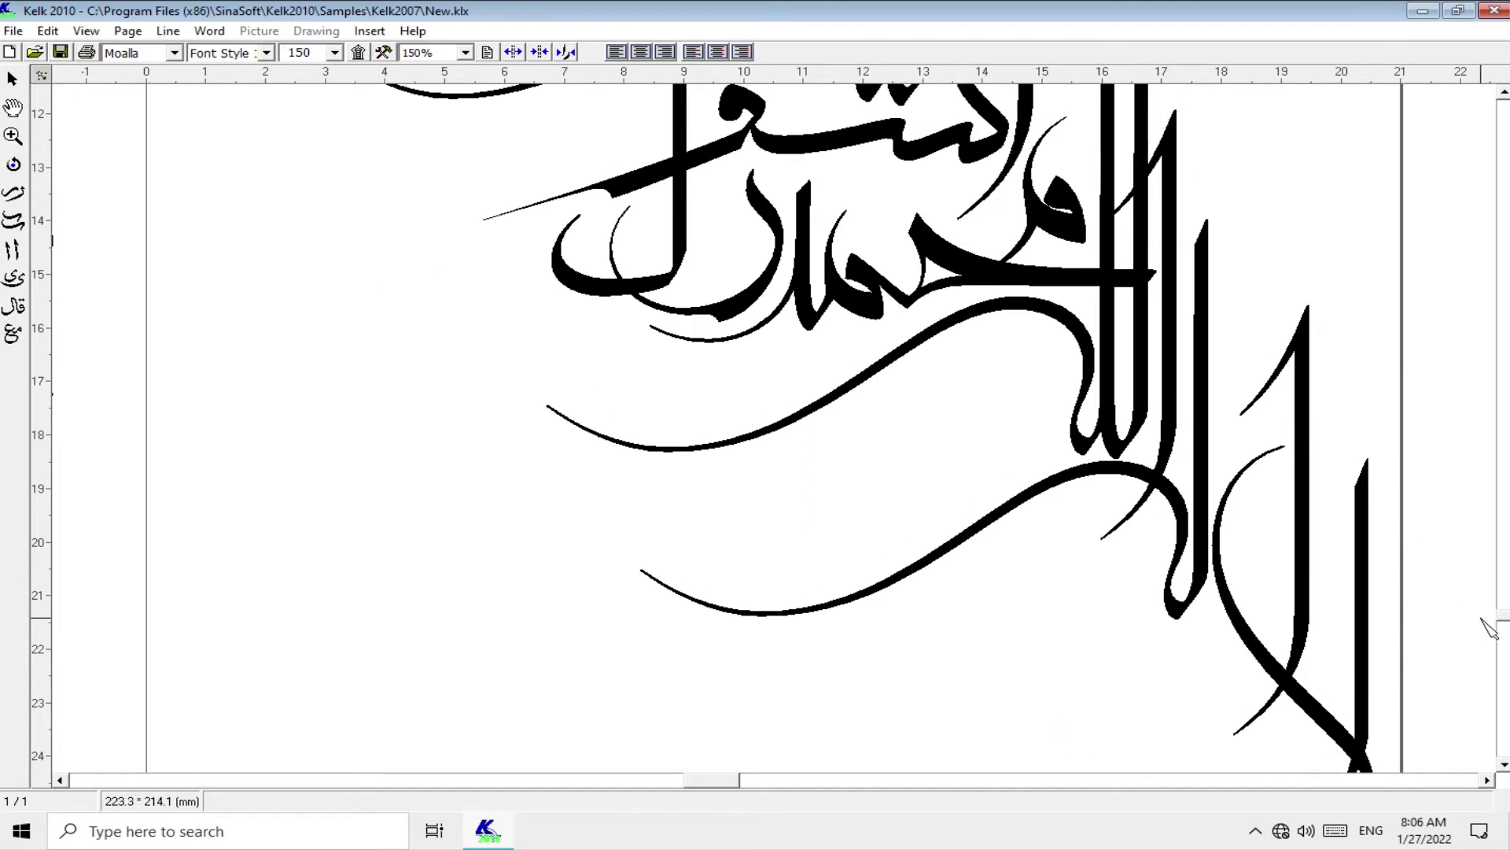
{"action": "scroll", "coordinate": [507, 249], "scroll_direction": "up", "scroll_amount": 5}
{"action": "type", "text": "200"}
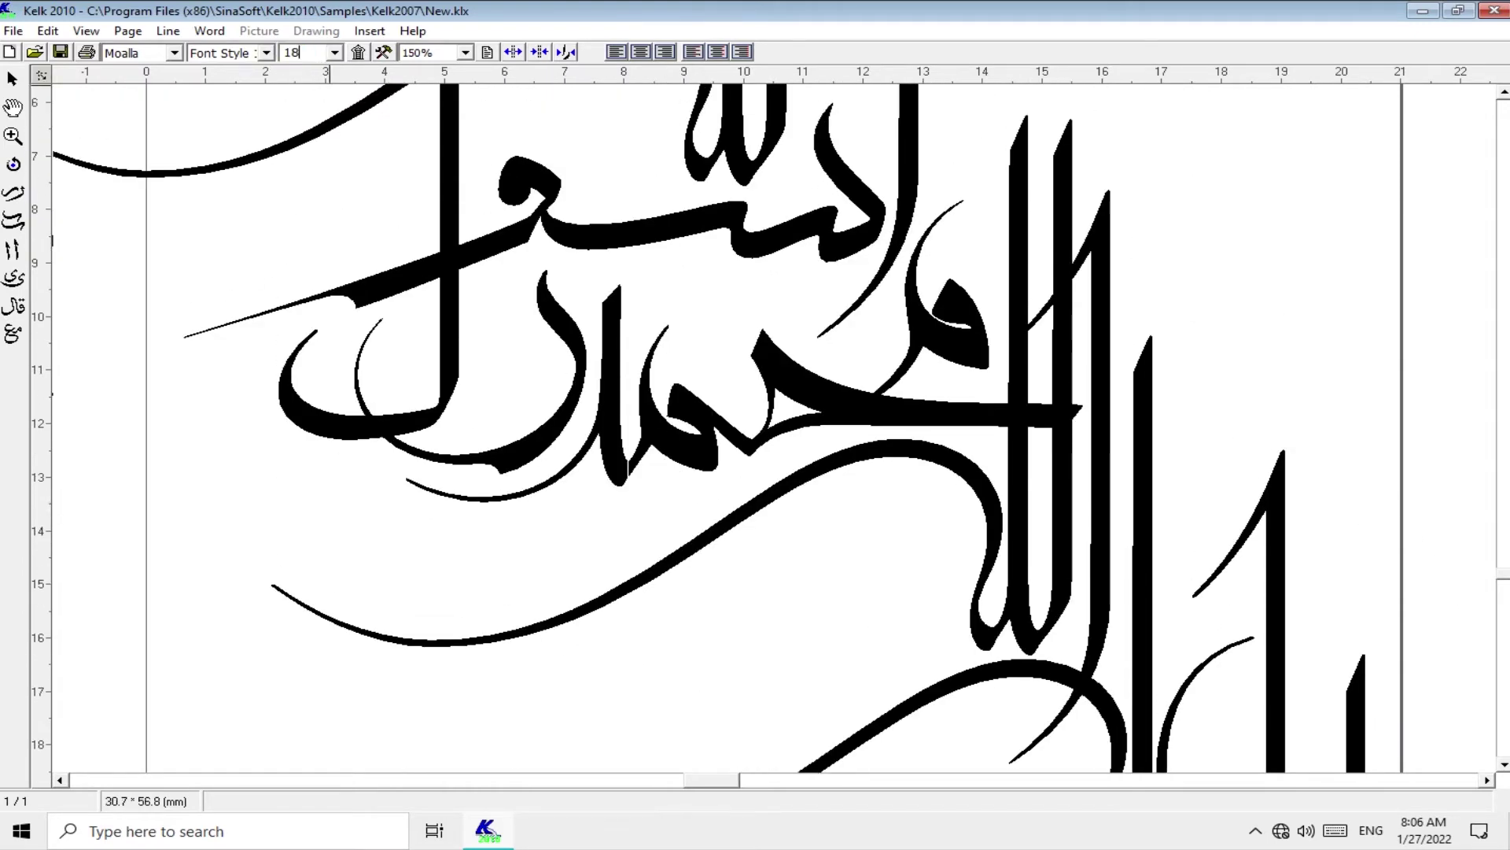
{"action": "type", "text": "070"}
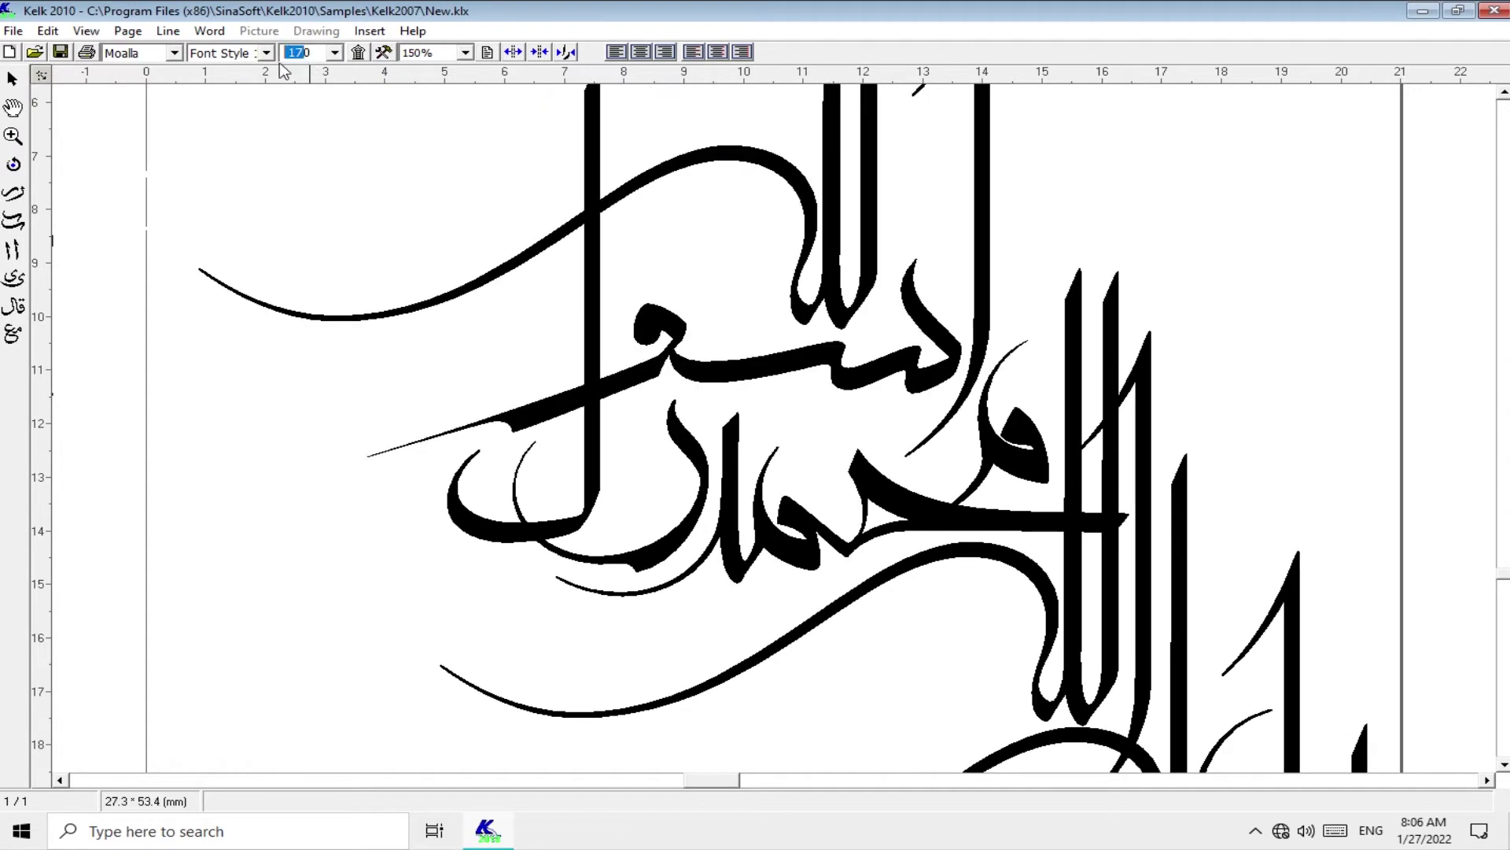
{"action": "type", "text": "75"}
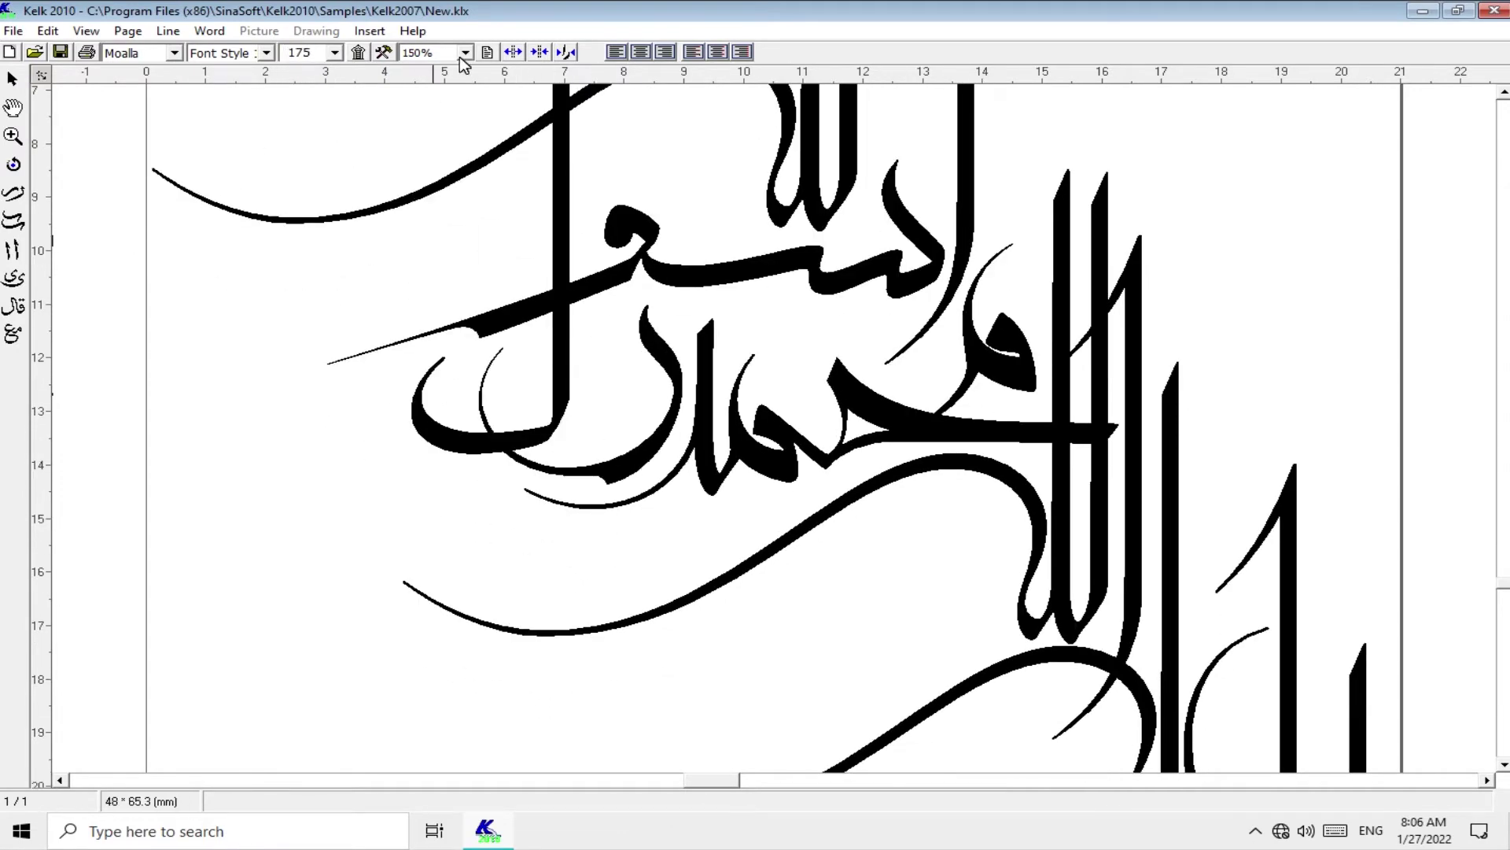
- Zoom the view out to 50% to show the whole page
{"action": "left_click", "coordinate": [466, 52]}
{"action": "left_click", "coordinate": [441, 66]}
{"action": "left_click", "coordinate": [417, 95]}
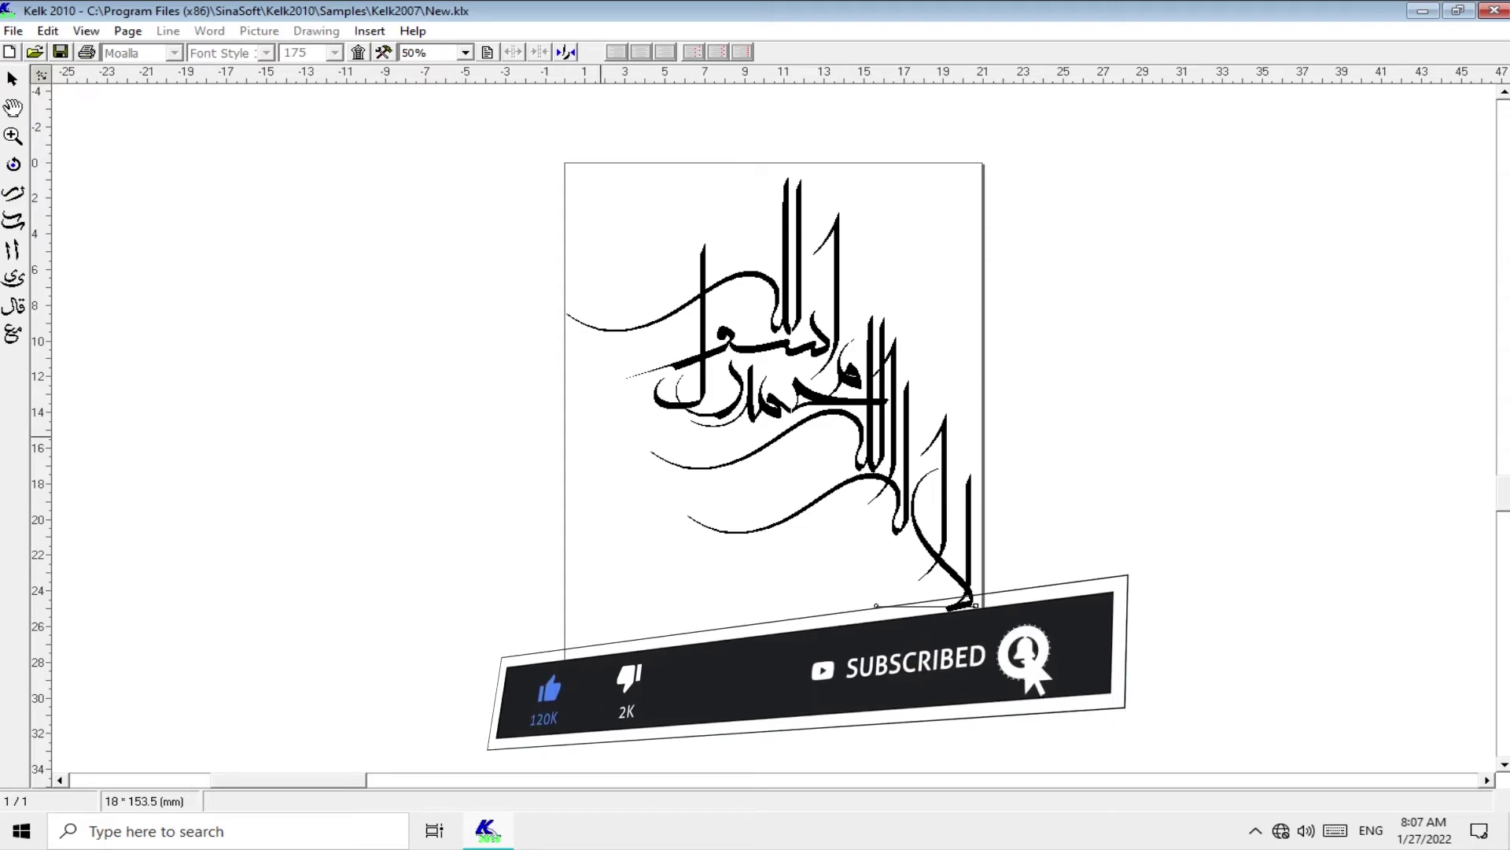
{"action": "left_click", "coordinate": [11, 30]}
{"action": "left_click", "coordinate": [6, 28]}
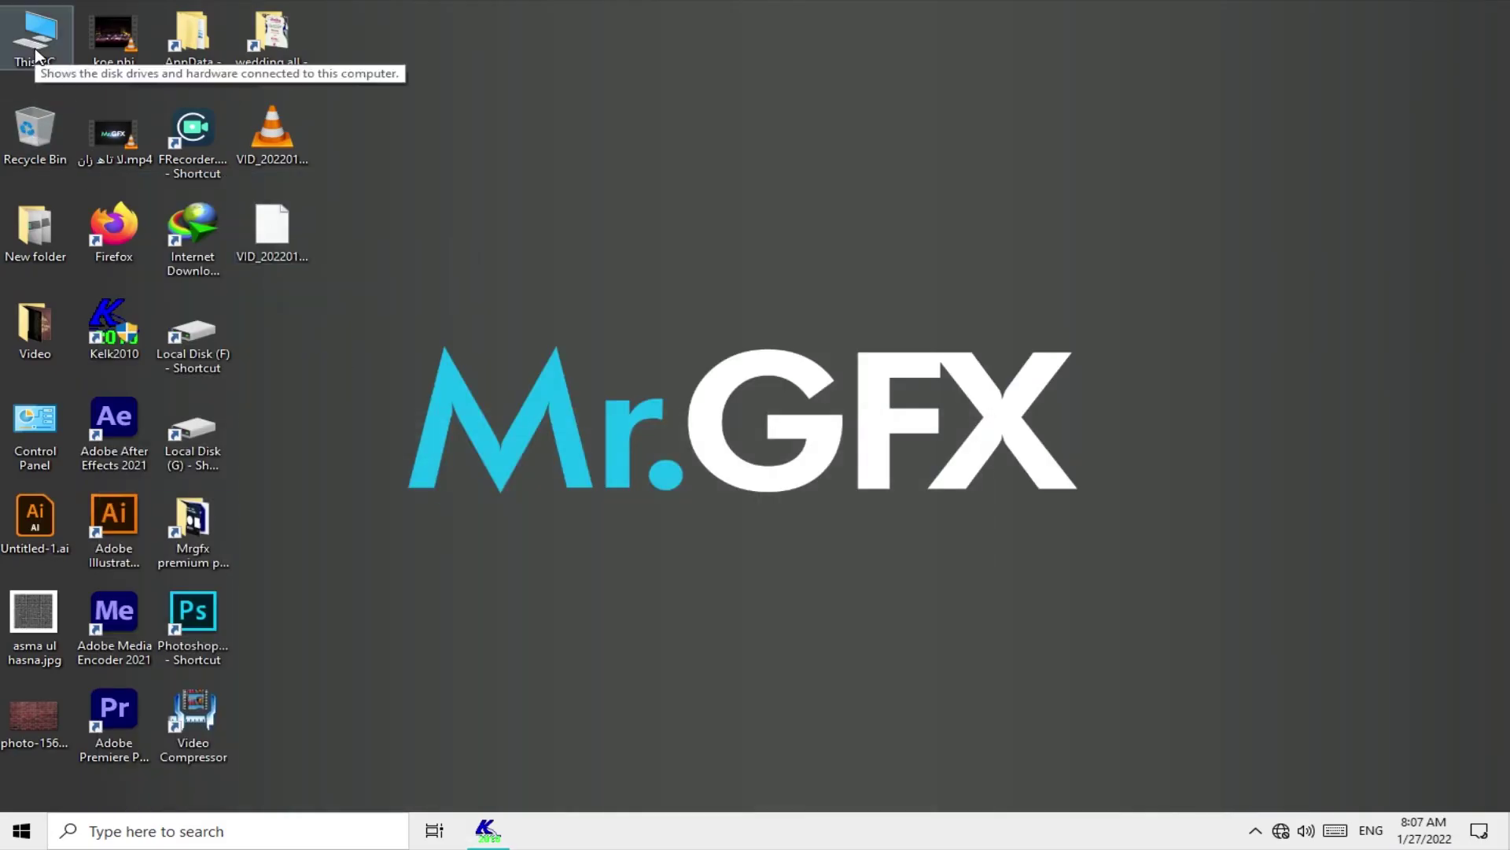
- Browse This PC through the Documents, VideoCopilot and Adobe-Backup folders
{"action": "double_click", "coordinate": [35, 38]}
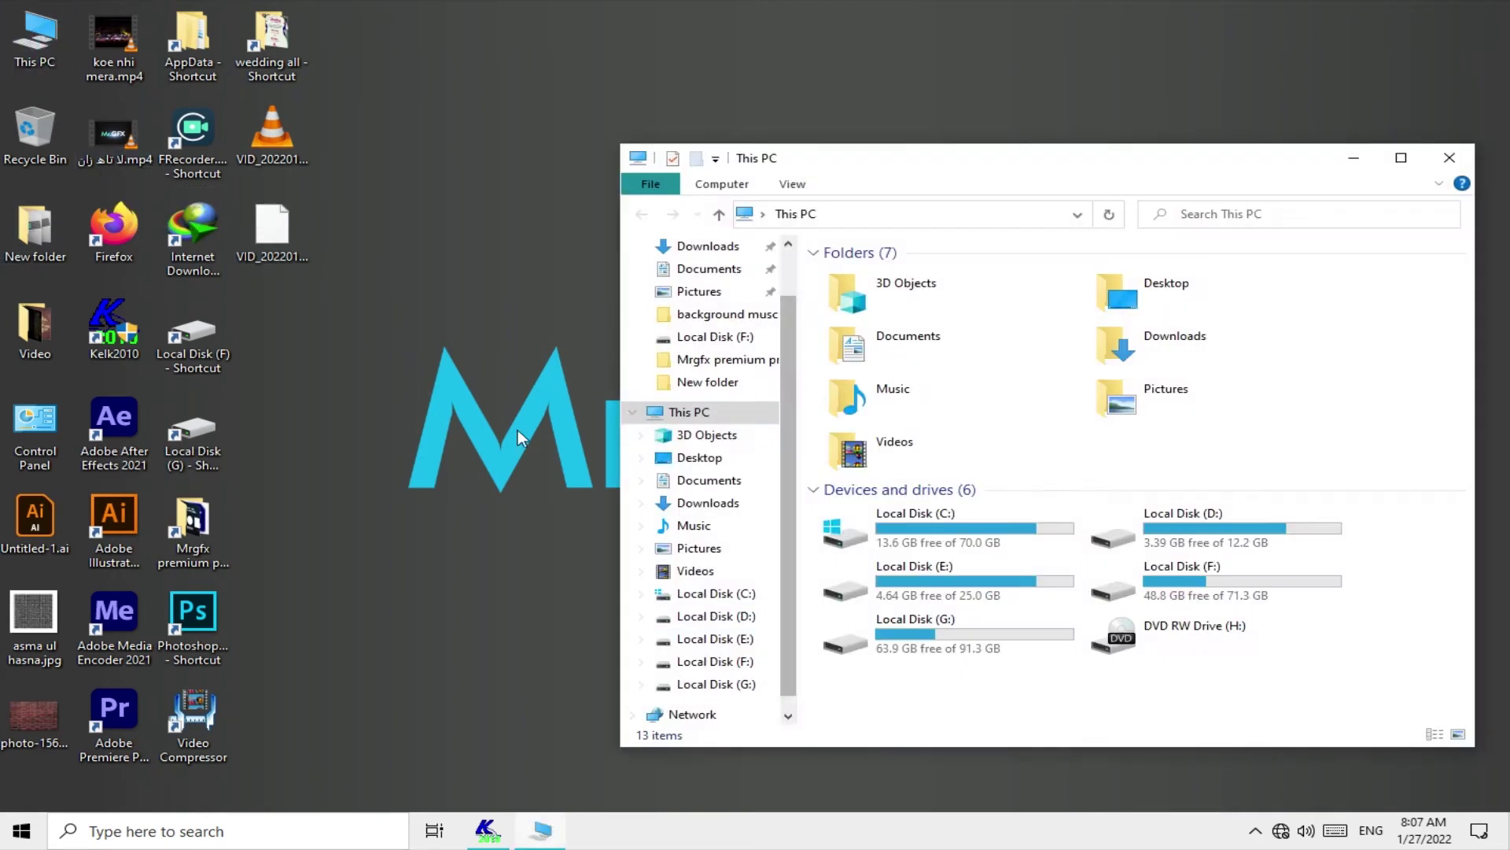
{"action": "left_click", "coordinate": [697, 459]}
{"action": "left_click", "coordinate": [708, 480]}
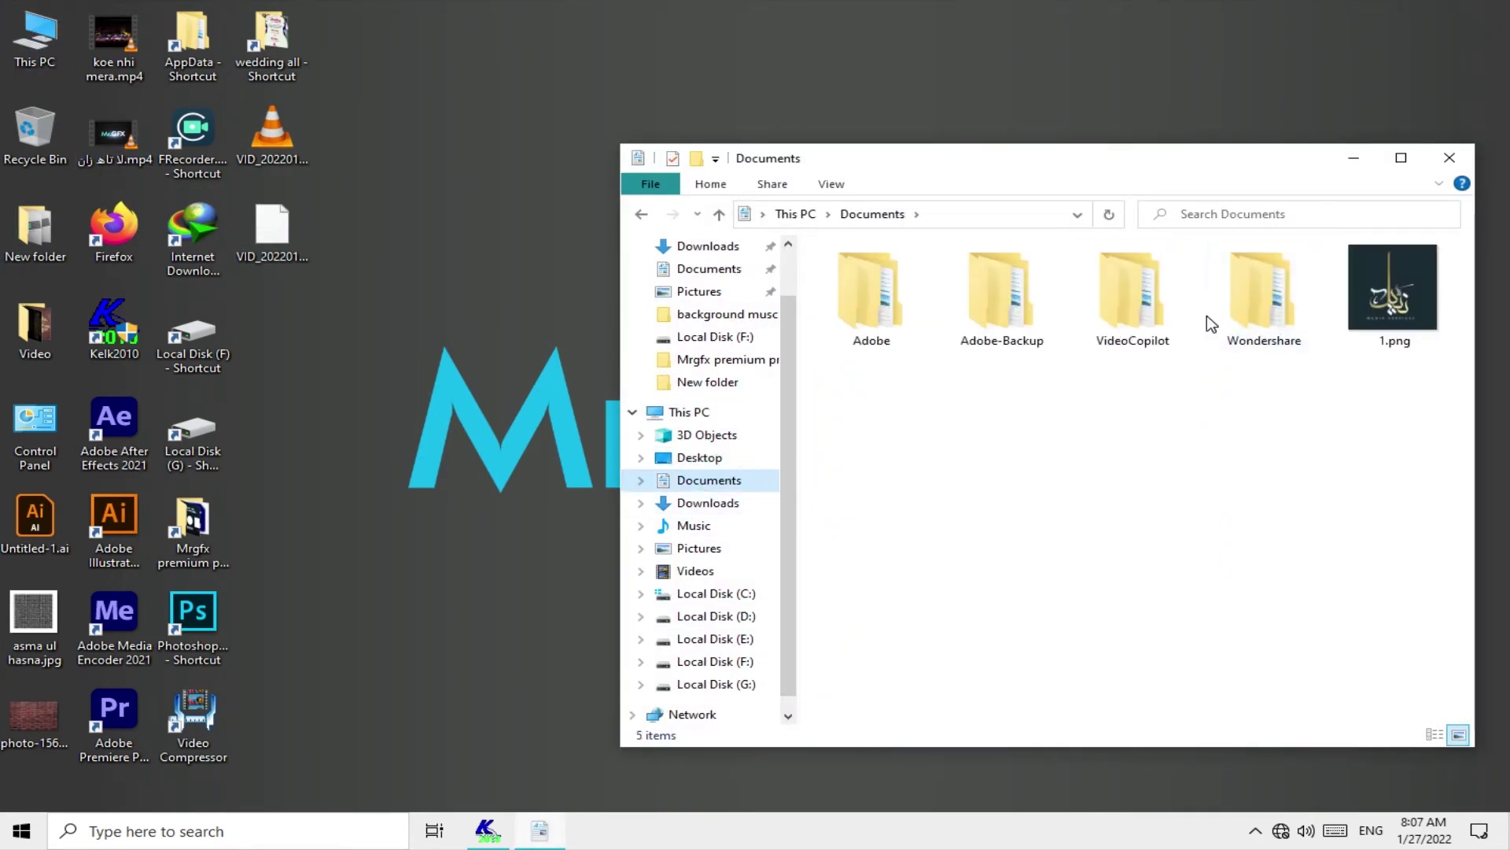
{"action": "double_click", "coordinate": [1133, 293]}
{"action": "double_click", "coordinate": [857, 274]}
{"action": "key", "text": "BackSpace"}
{"action": "key", "text": "BackSpace"}
{"action": "double_click", "coordinate": [1001, 296]}
{"action": "double_click", "coordinate": [853, 273]}
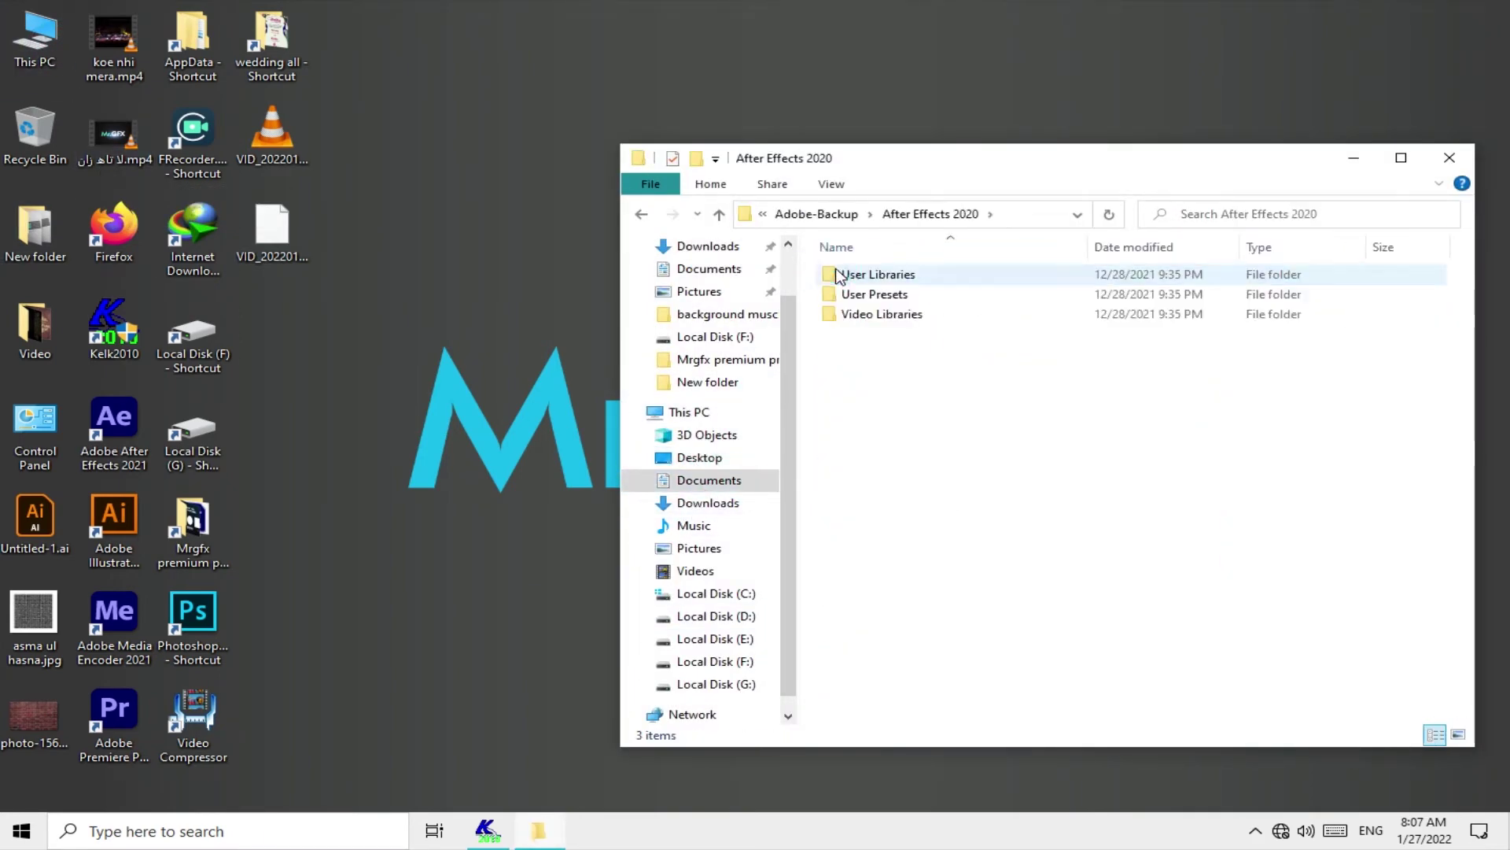
{"action": "double_click", "coordinate": [855, 276]}
{"action": "key", "text": "BackSpace"}
{"action": "key", "text": "BackSpace"}
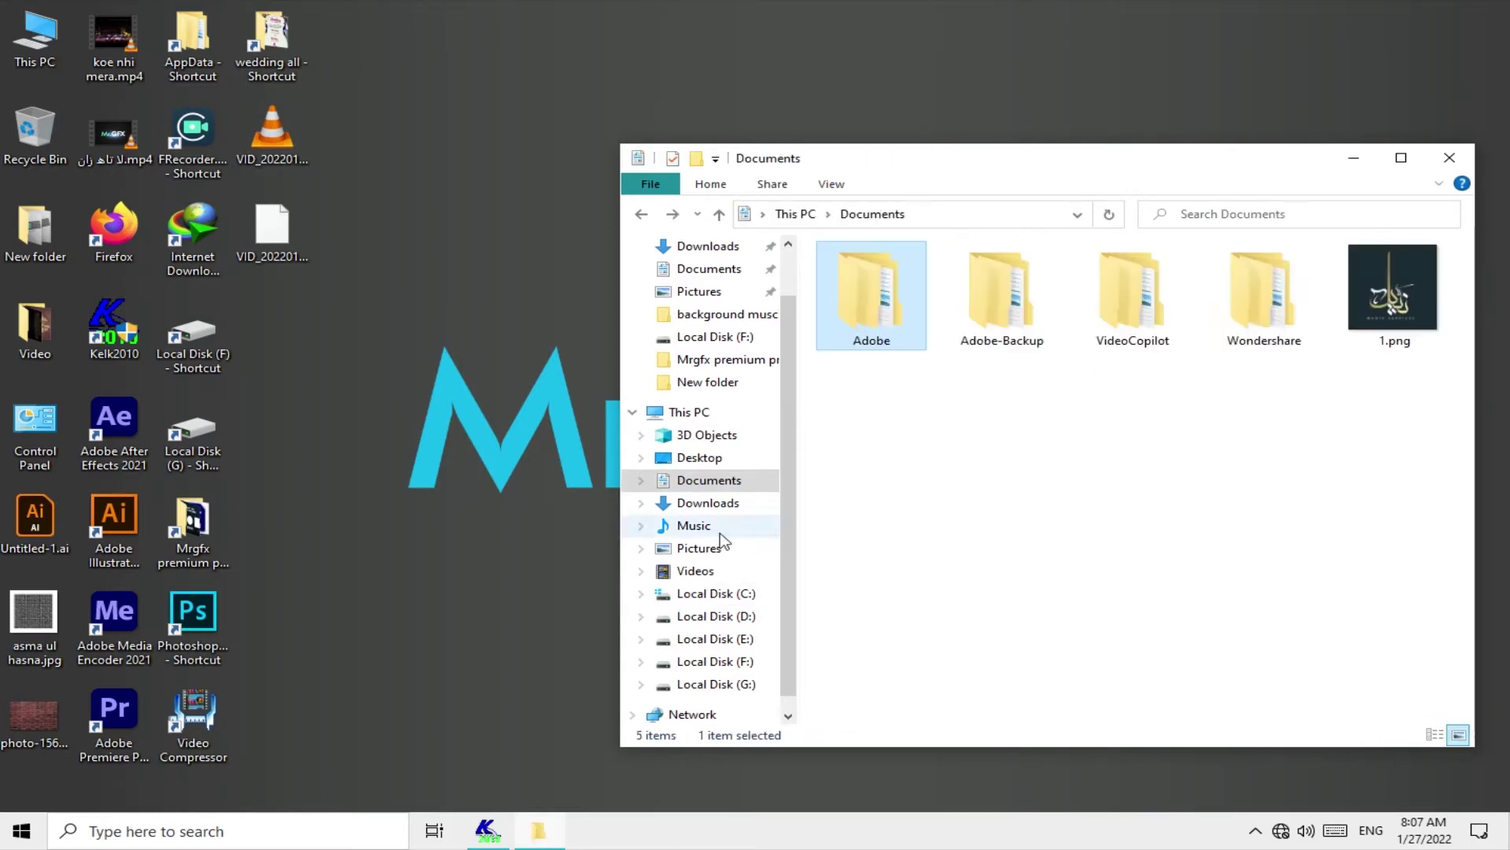
- Save the calligraphy as Image file 'a', a 50 ppi, 2-colour PNG
{"action": "left_click", "coordinate": [482, 831]}
{"action": "left_click", "coordinate": [14, 30]}
{"action": "left_click", "coordinate": [35, 113]}
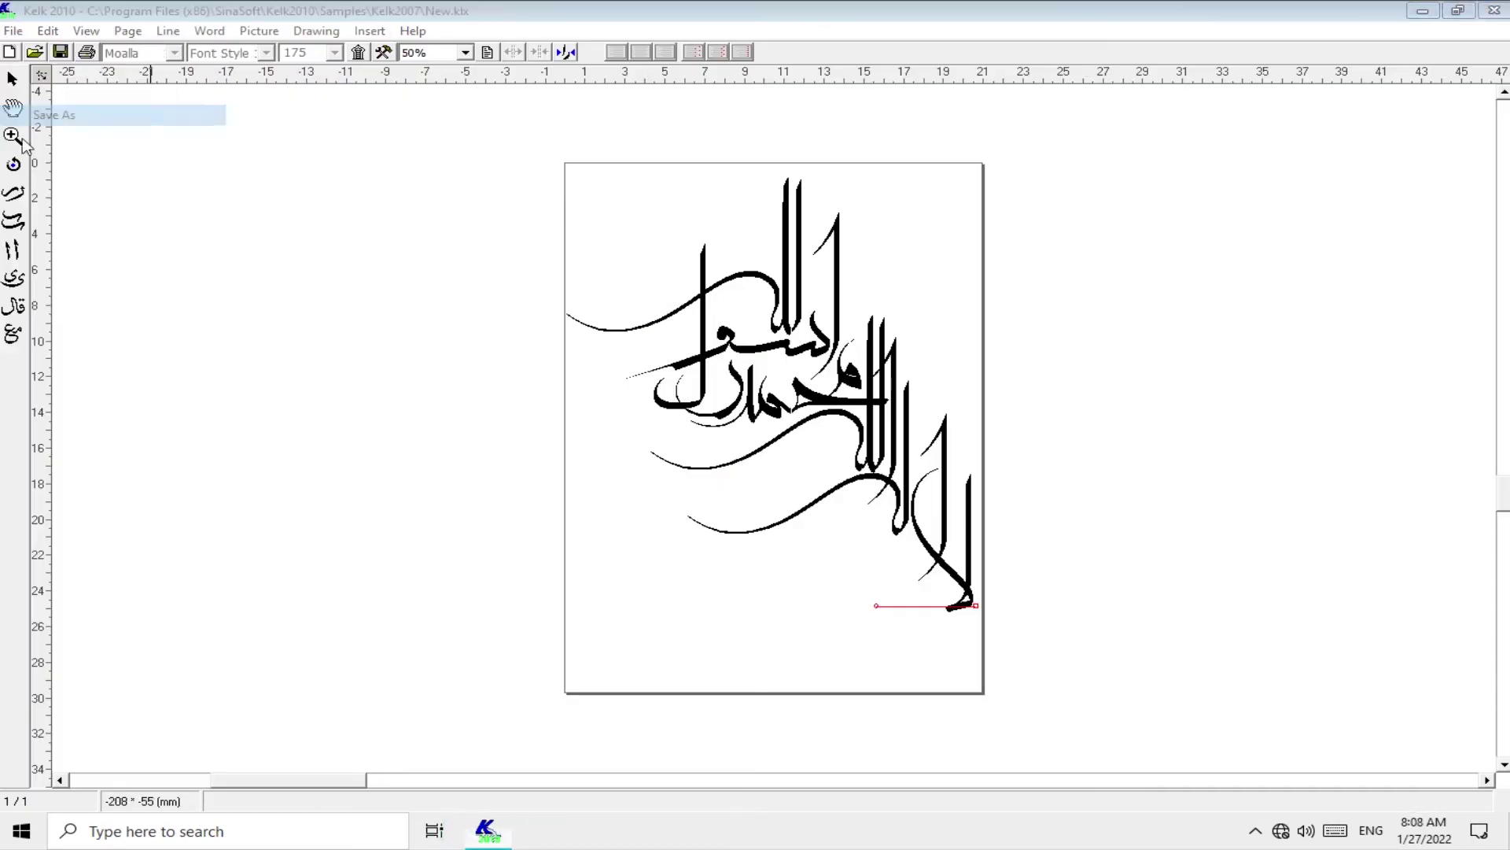
{"action": "left_click", "coordinate": [353, 506]}
{"action": "left_click", "coordinate": [353, 532]}
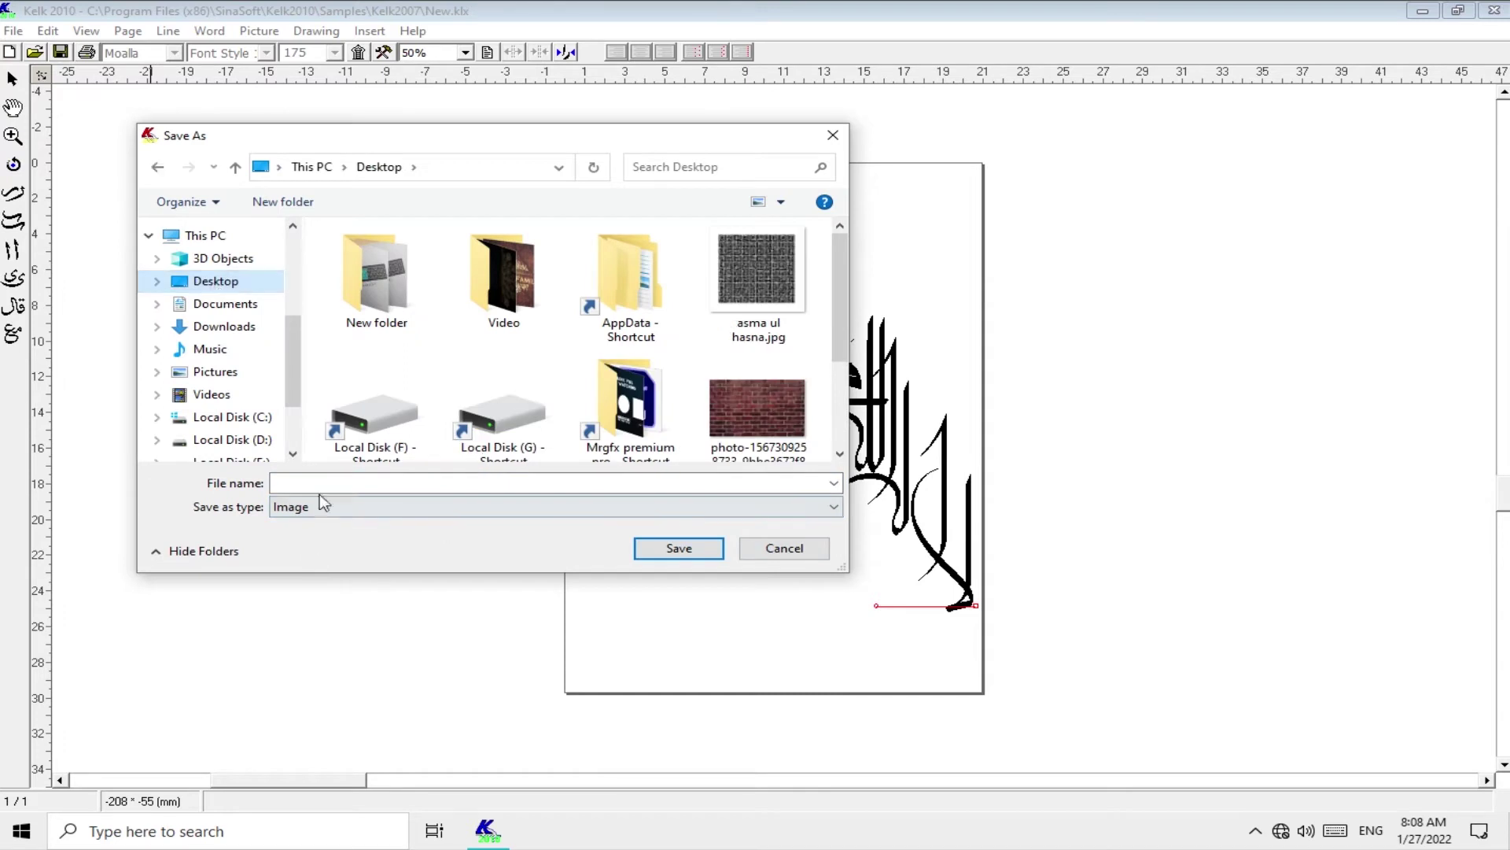
{"action": "type", "text": "a"}
{"action": "key", "text": "Return"}
{"action": "type", "text": "500"}
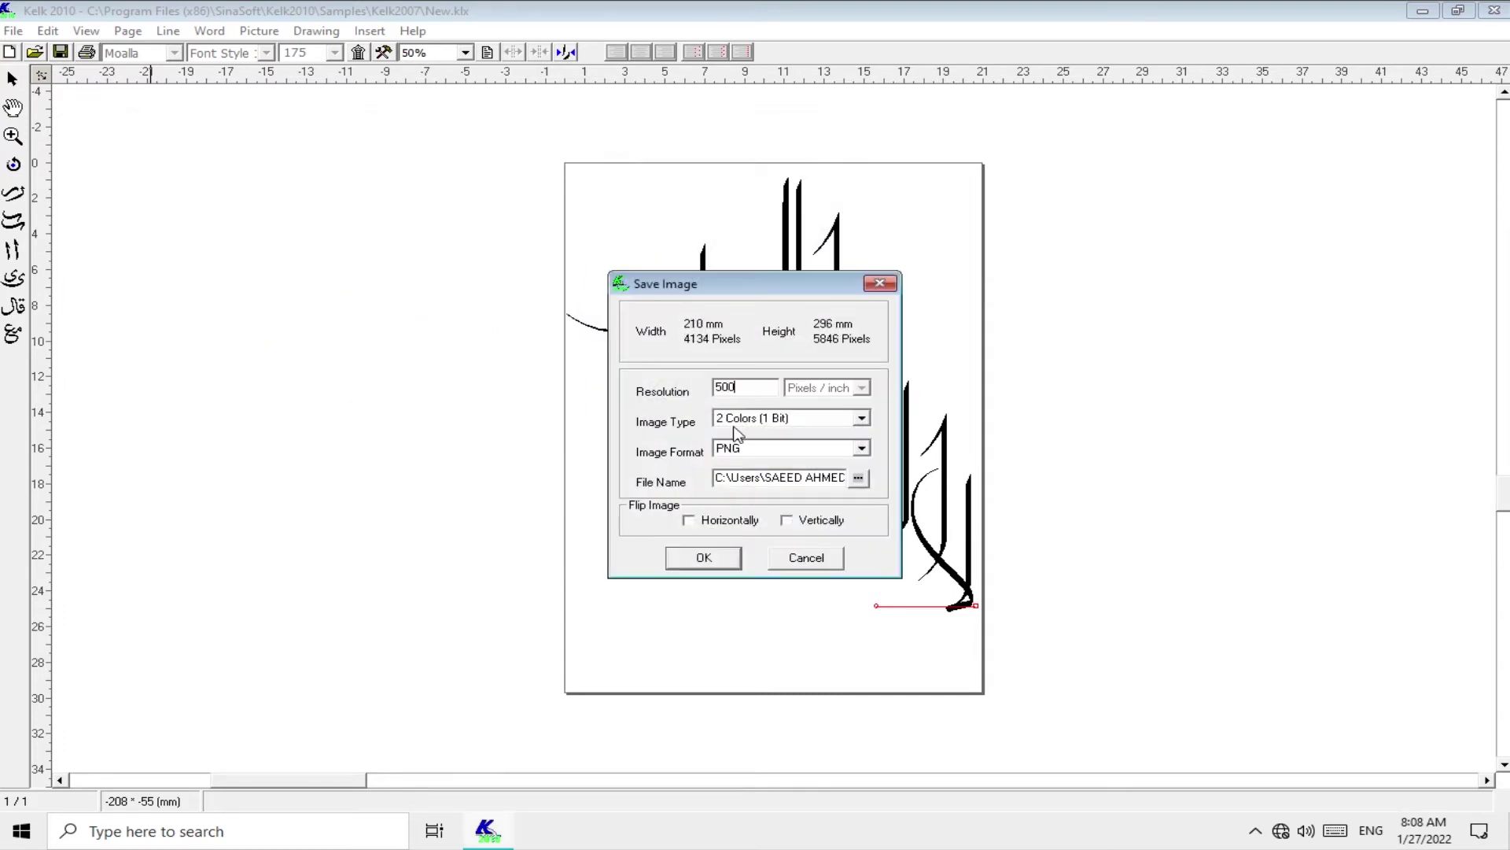
{"action": "left_click", "coordinate": [702, 559]}
- Start a new page and place a large enlarged lillah glyph toward the left
{"action": "left_click", "coordinate": [563, 52]}
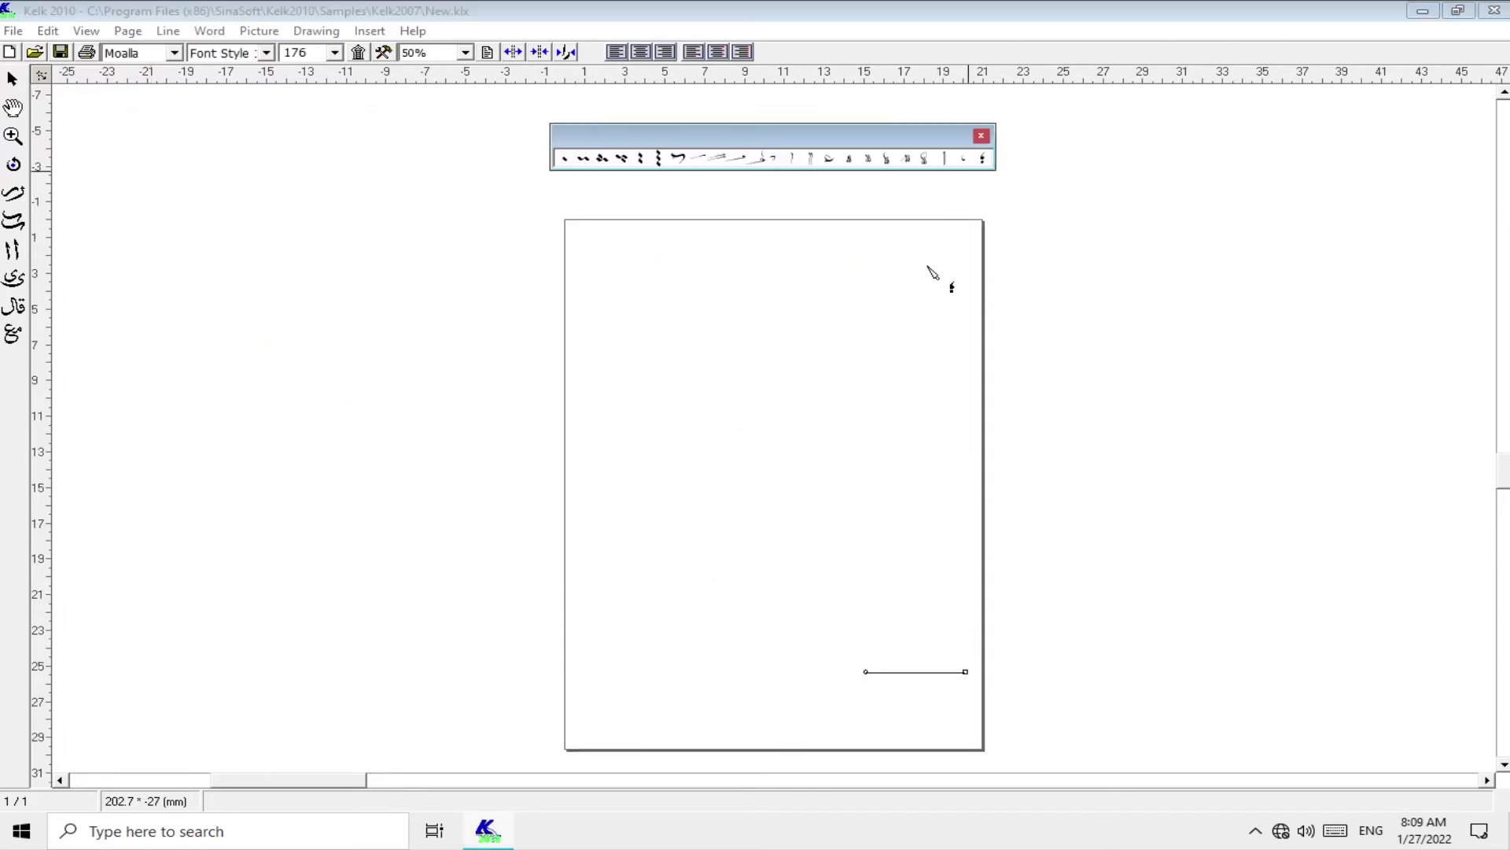
{"action": "left_click", "coordinate": [926, 160]}
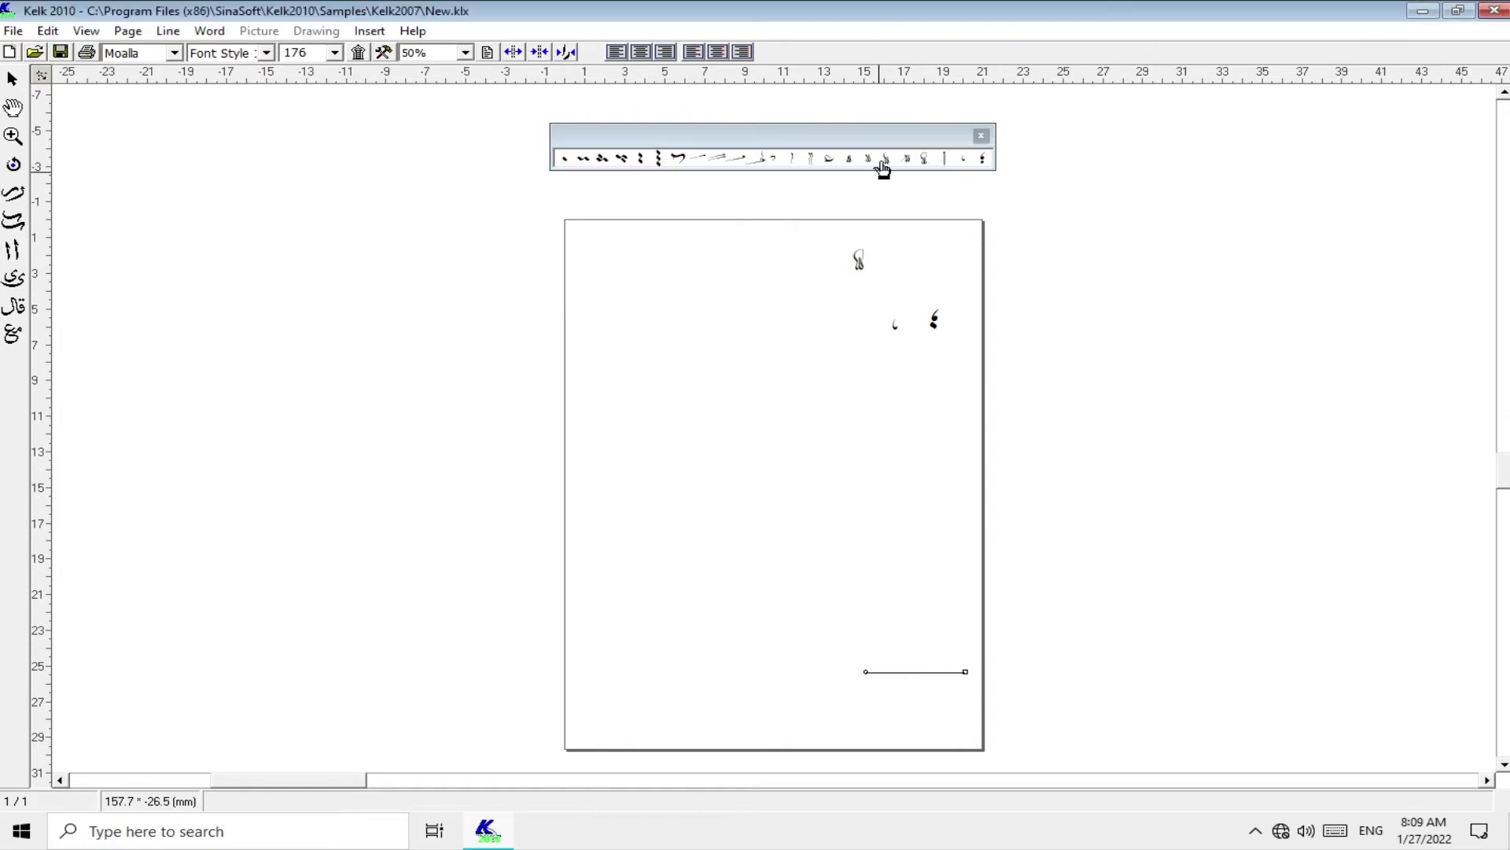
{"action": "scroll", "coordinate": [835, 299], "scroll_direction": "up", "scroll_amount": 1}
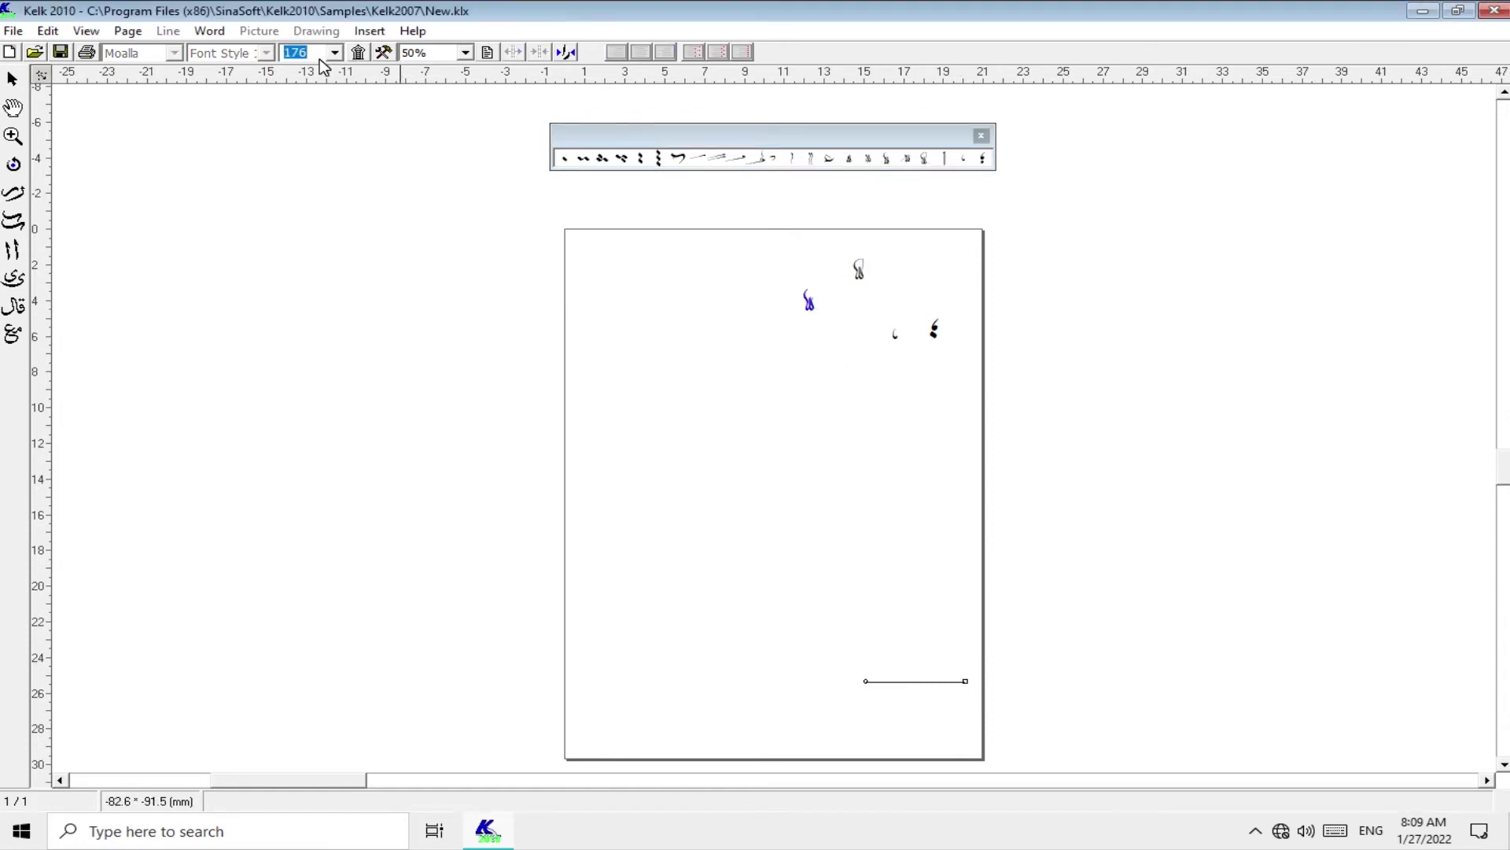
{"action": "type", "text": "872"}
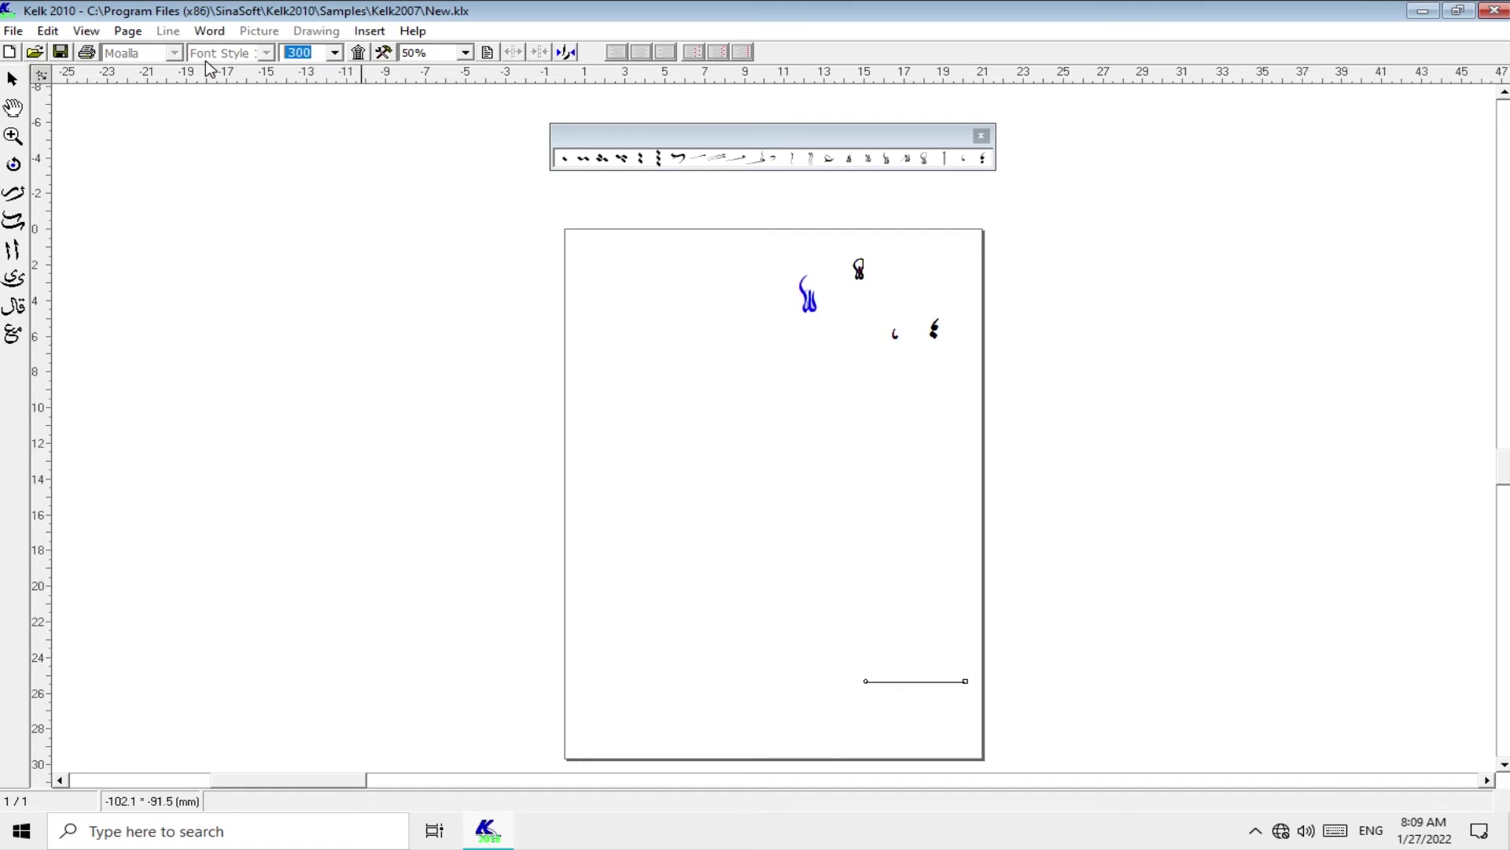
{"action": "type", "text": "01"}
{"action": "key", "text": "Return"}
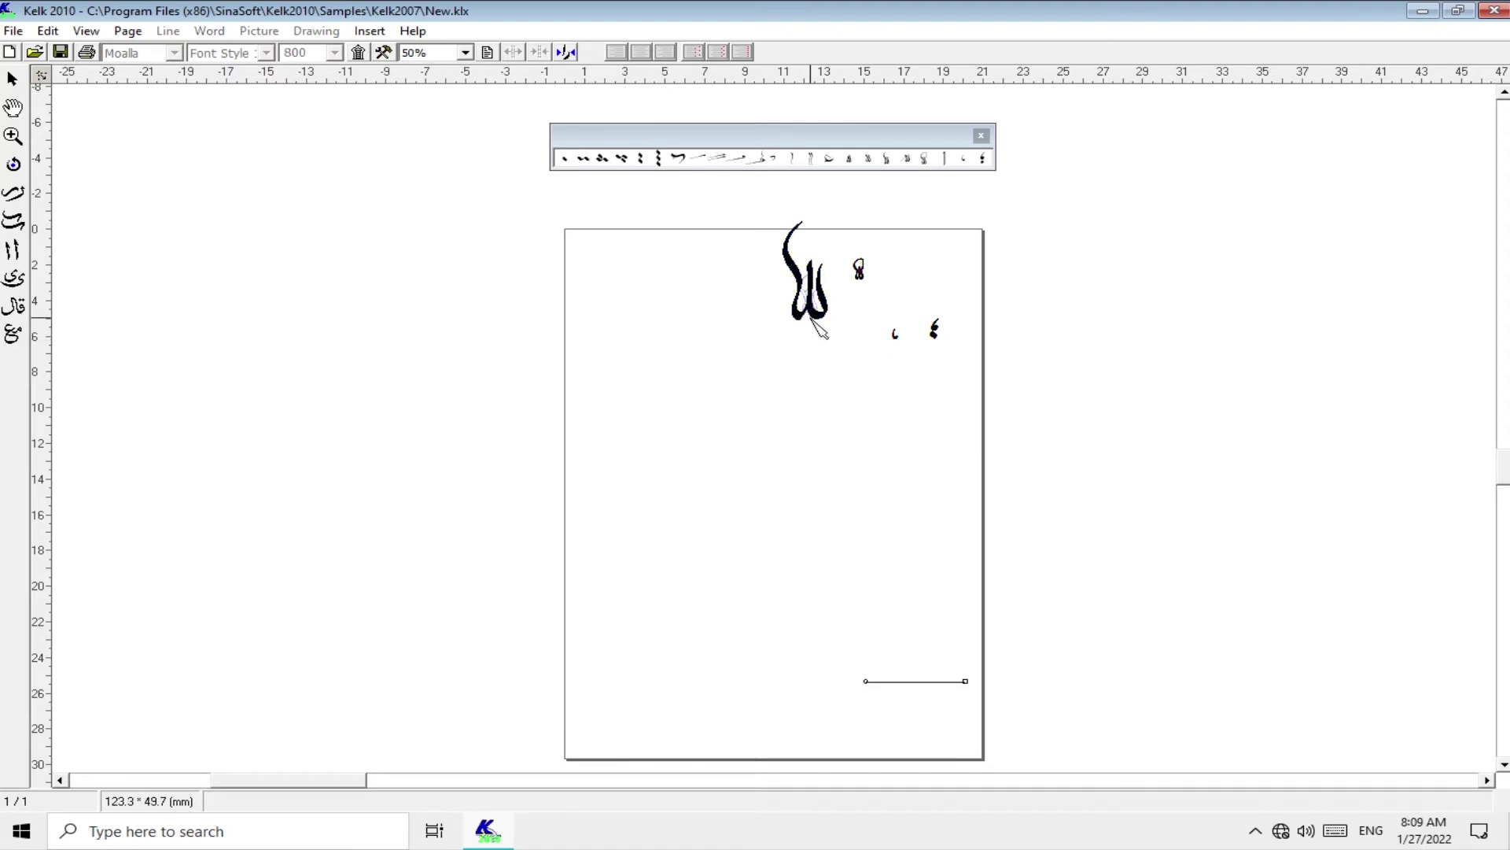
{"action": "left_click_drag", "start_coordinate": [814, 326], "coordinate": [649, 354]}
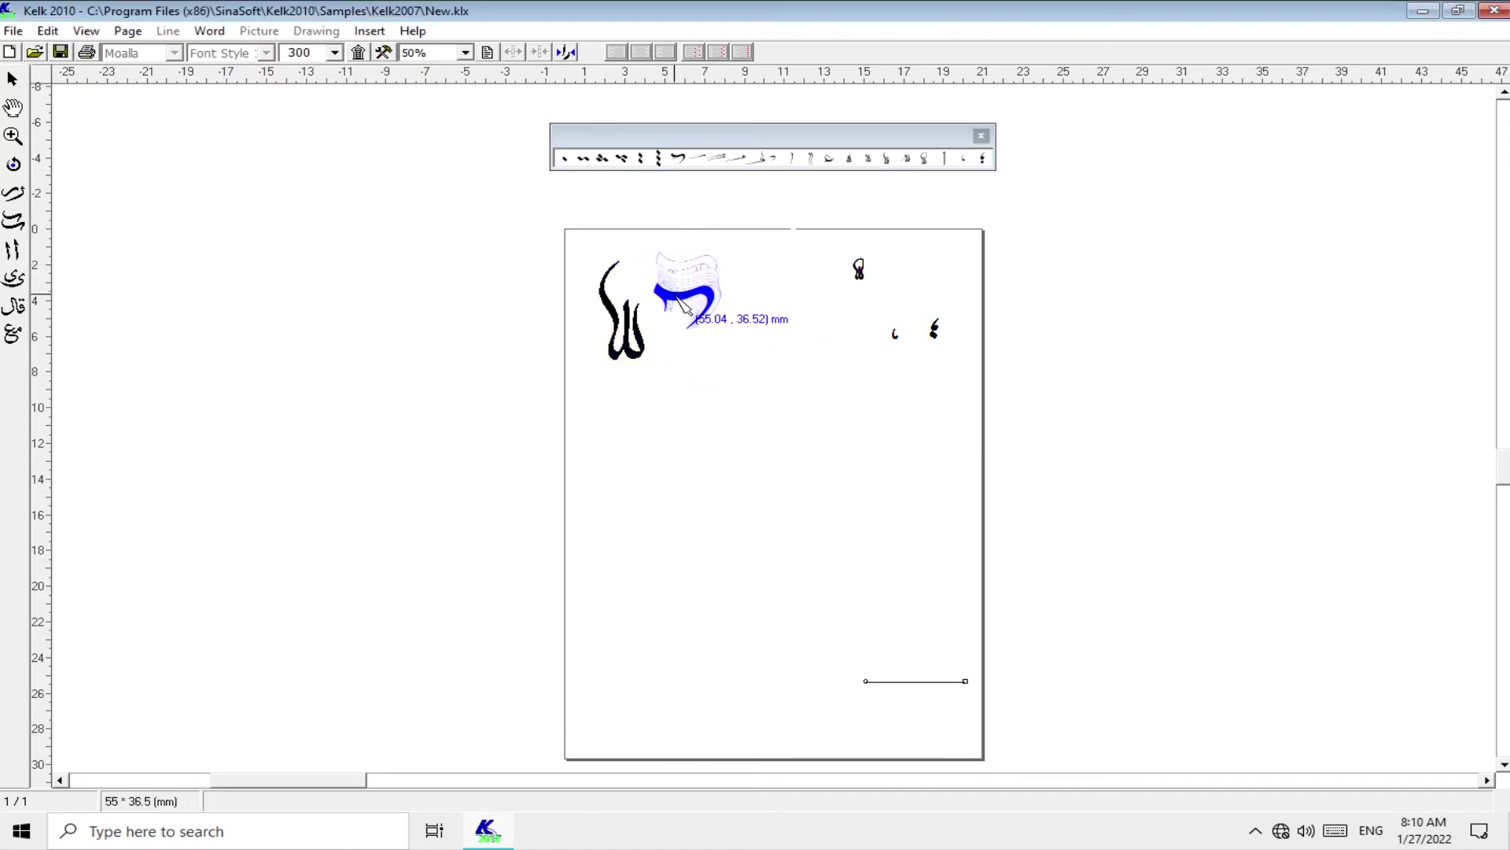
{"action": "left_click", "coordinate": [694, 375]}
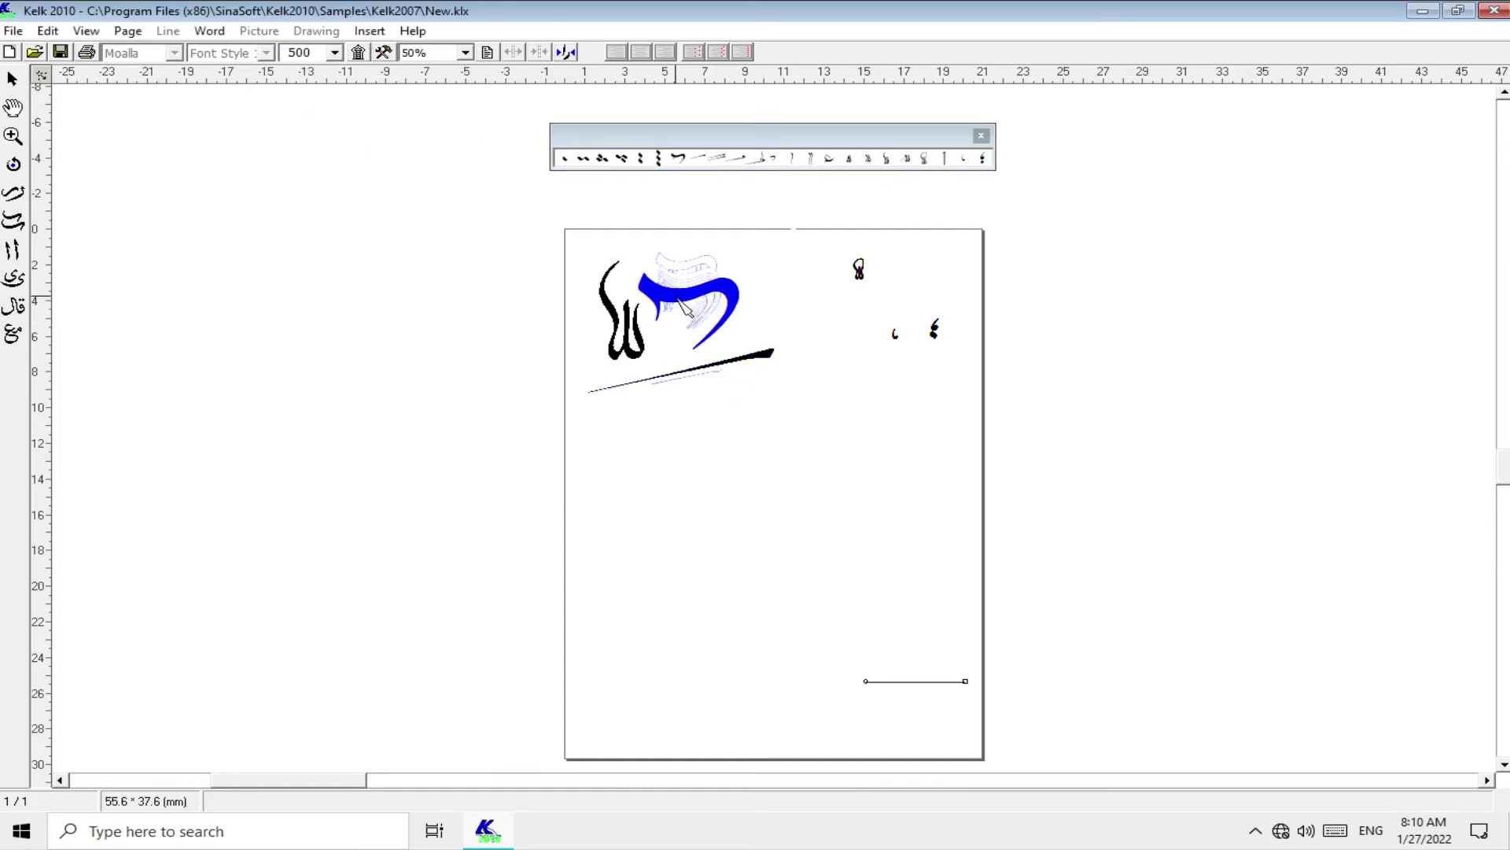
- Add a curled stroke, long diagonal strokes and a small glyph, deleting an unwanted stroke
{"action": "left_click", "coordinate": [762, 162]}
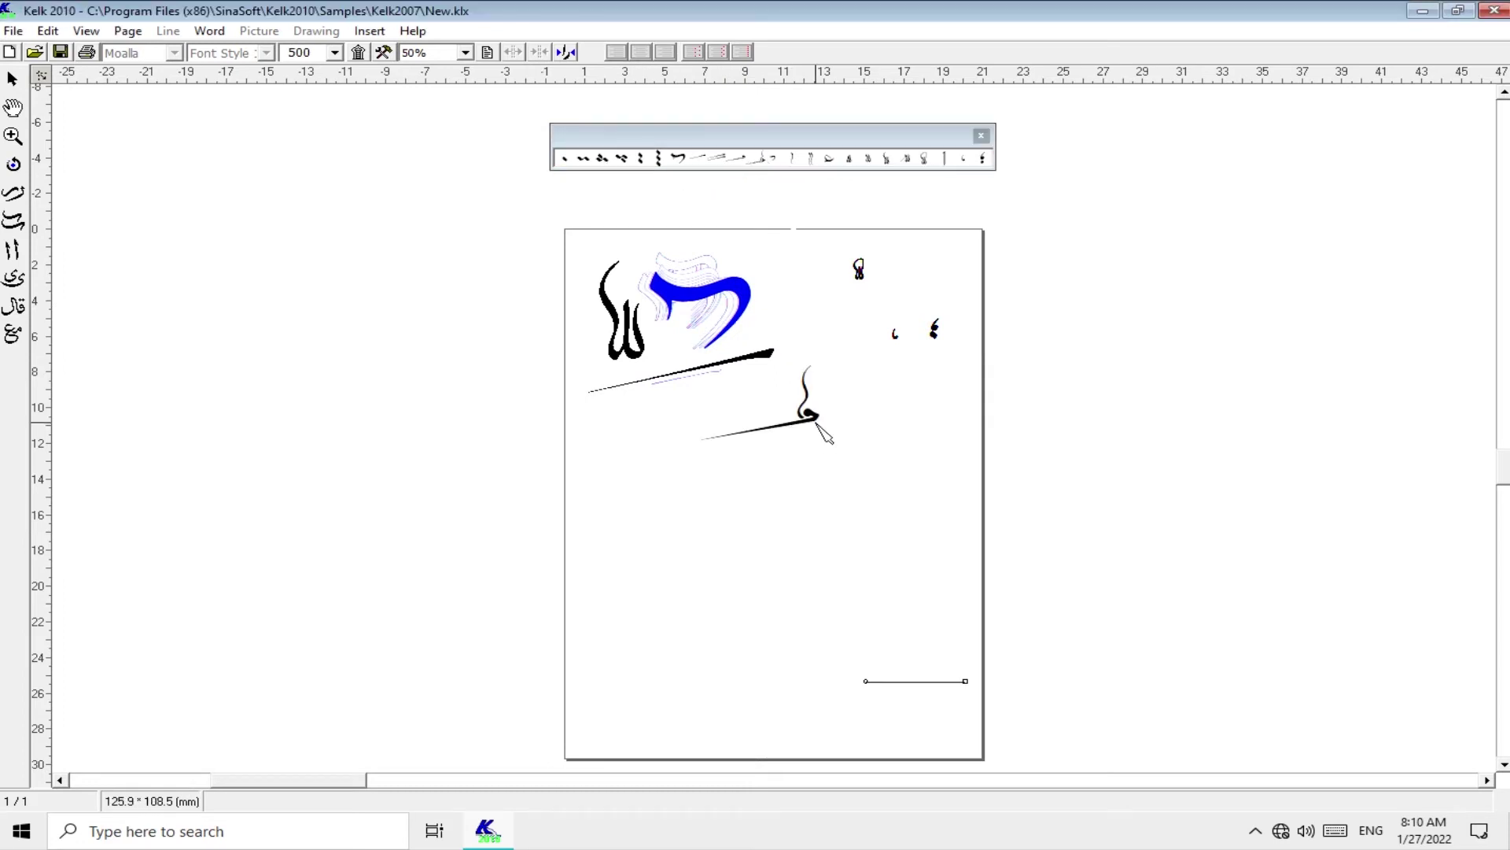
{"action": "left_click", "coordinate": [703, 163]}
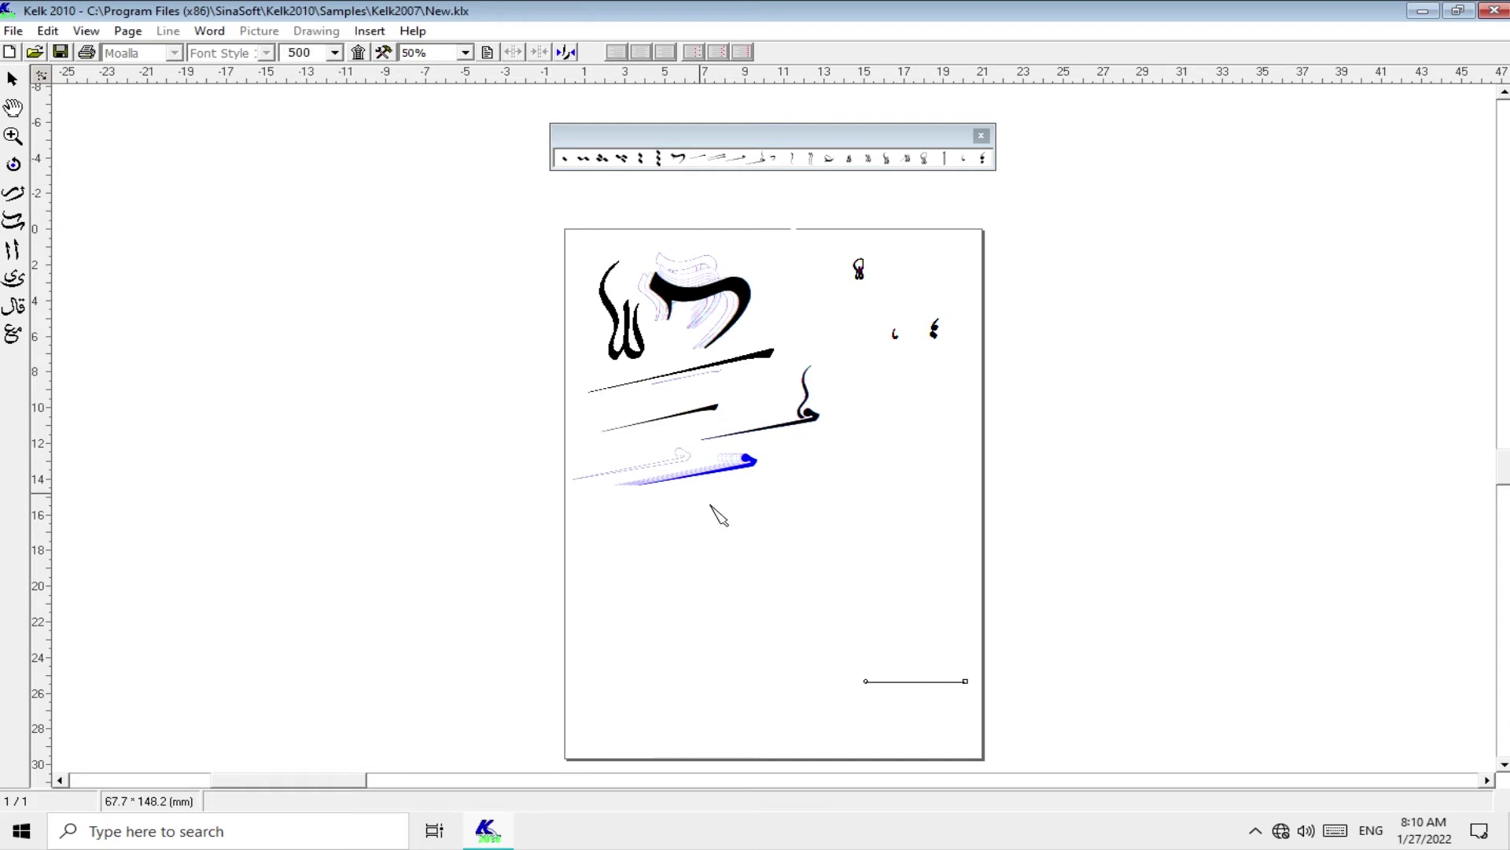
{"action": "left_click", "coordinate": [869, 163]}
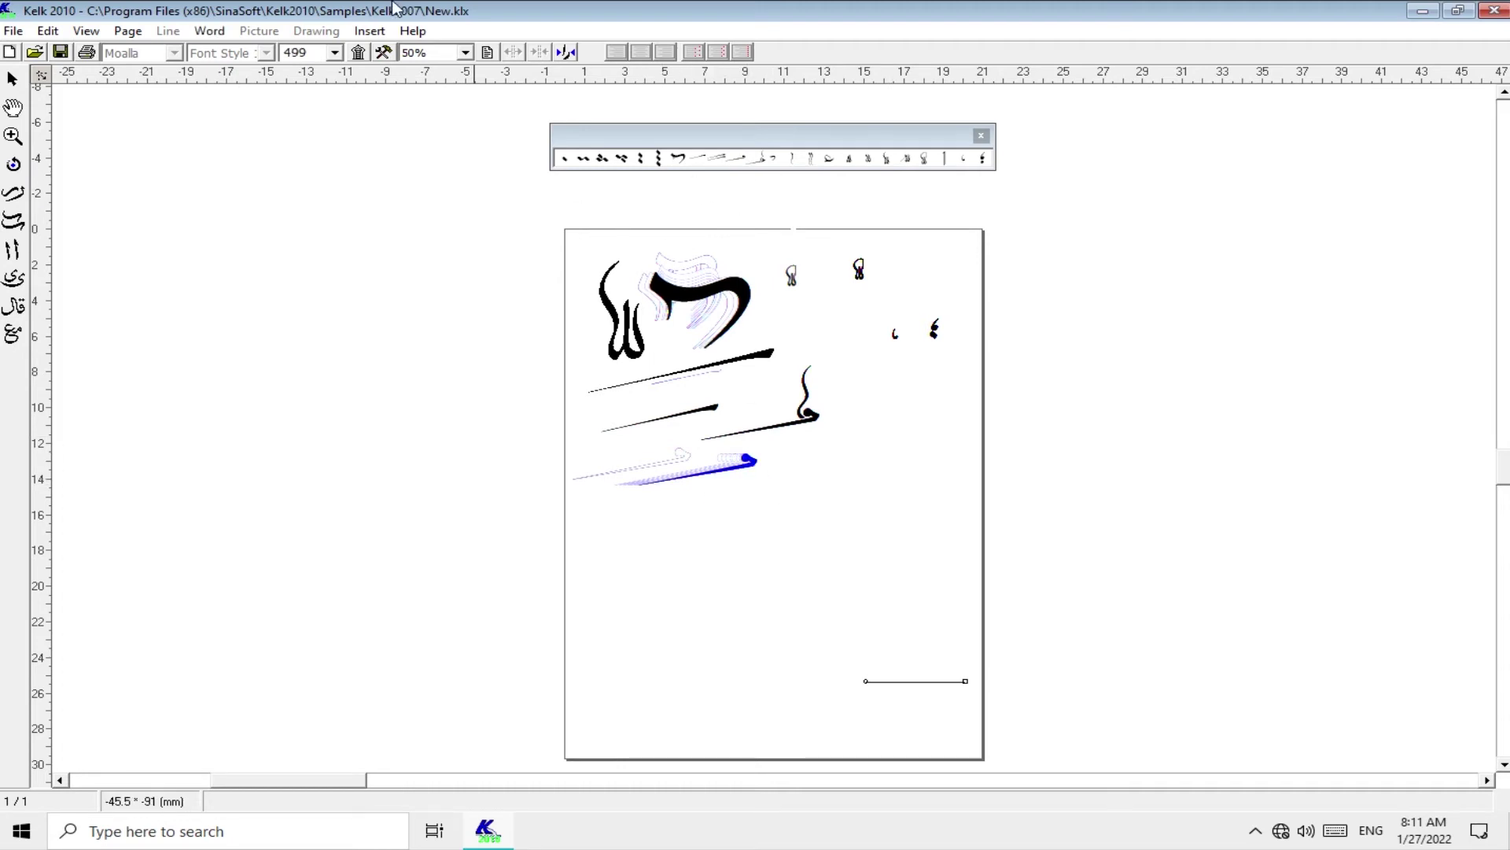
{"action": "left_click_drag", "start_coordinate": [743, 454], "coordinate": [844, 468]}
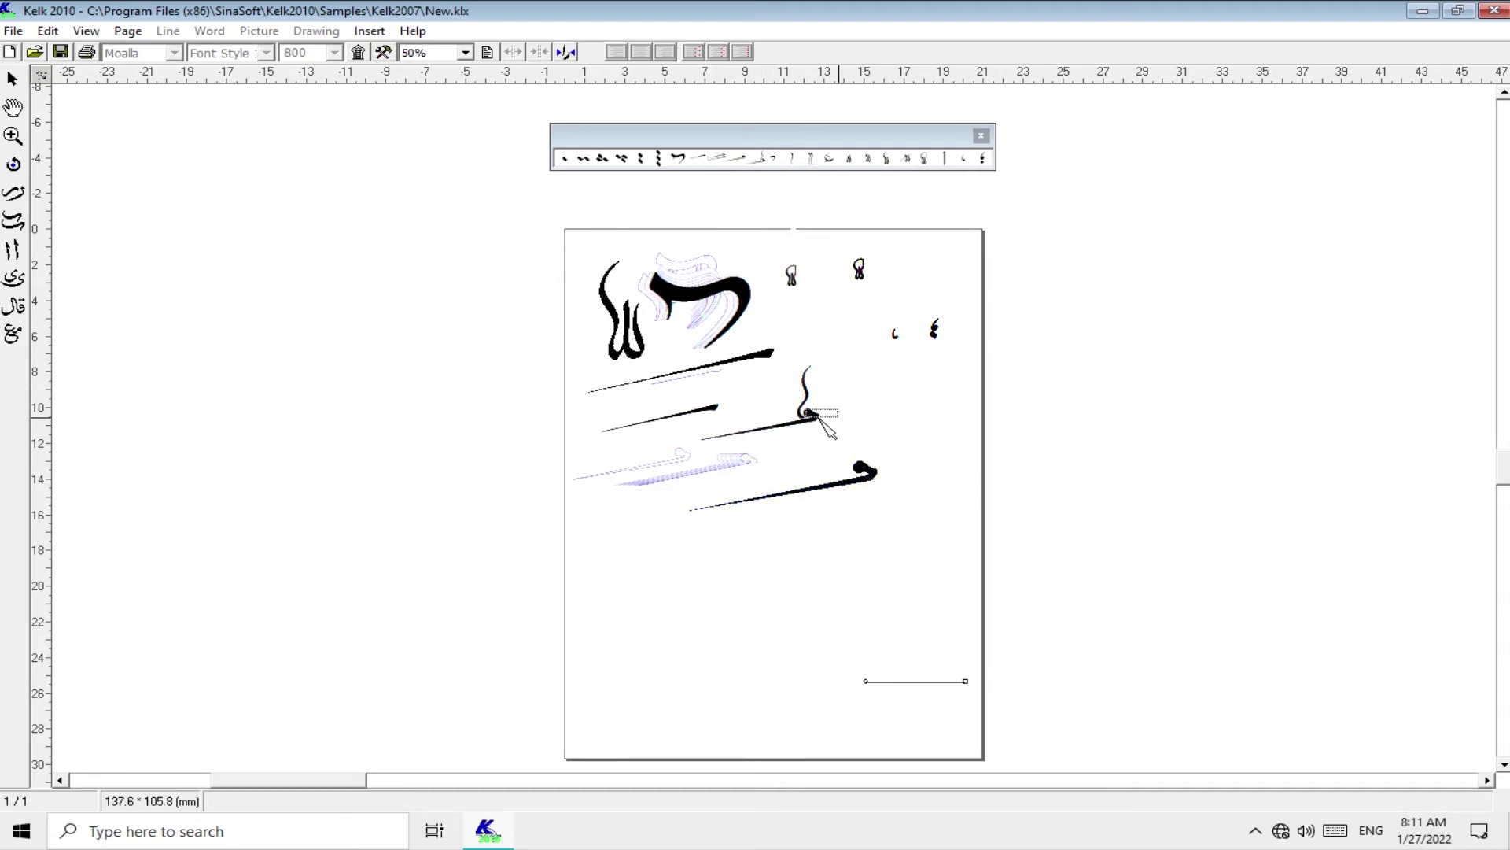
{"action": "right_click", "coordinate": [897, 463]}
{"action": "left_click", "coordinate": [1109, 519]}
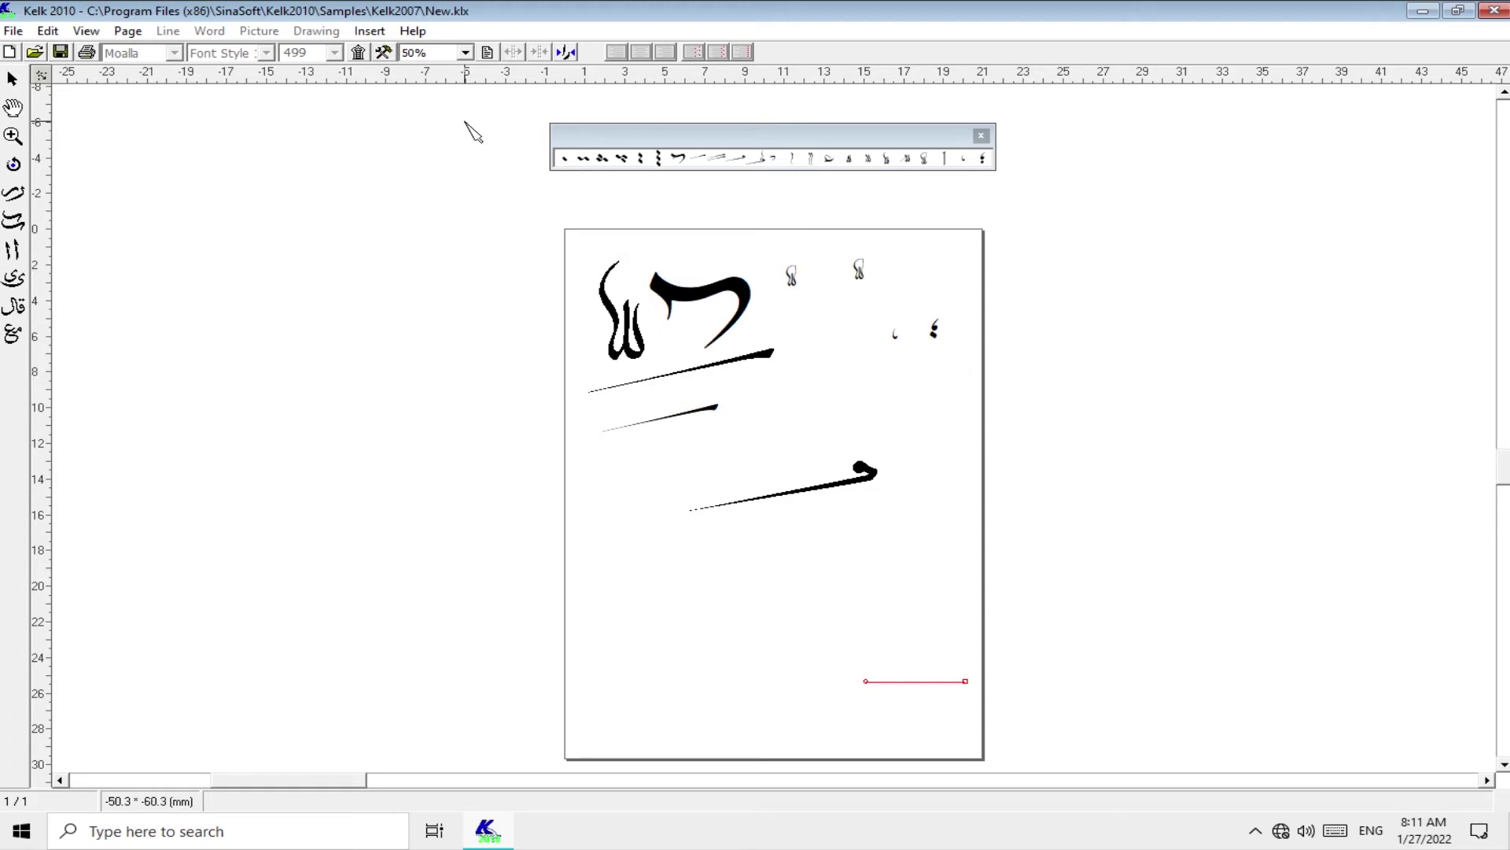
{"action": "left_click", "coordinate": [465, 52]}
- Delete a stray stroke and enlarge the lillah glyph to 800 and a small letter to 801
{"action": "left_click", "coordinate": [425, 98]}
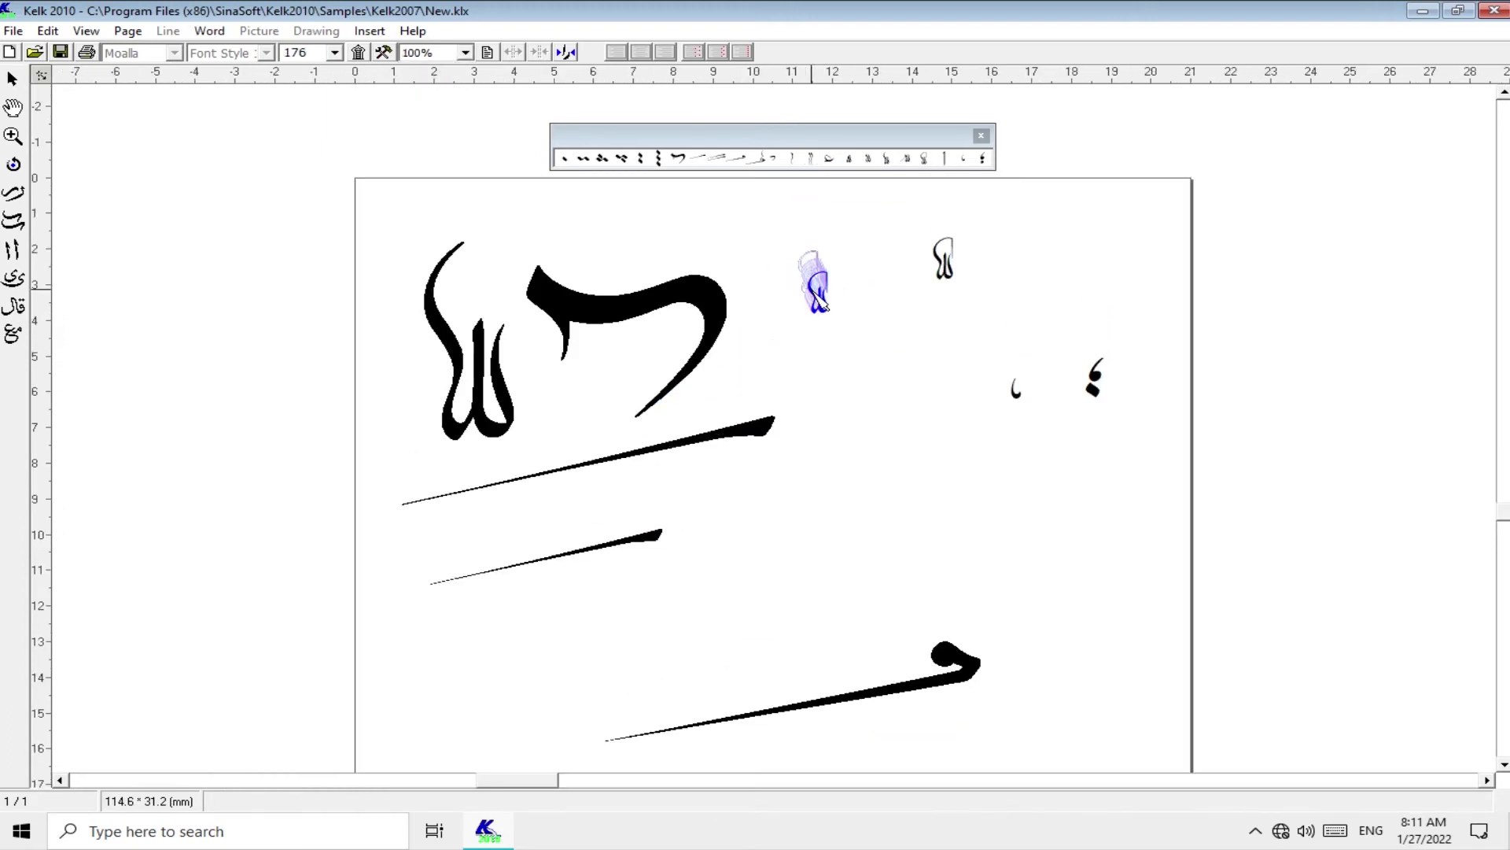
{"action": "right_click", "coordinate": [867, 361]}
{"action": "left_click", "coordinate": [1101, 417]}
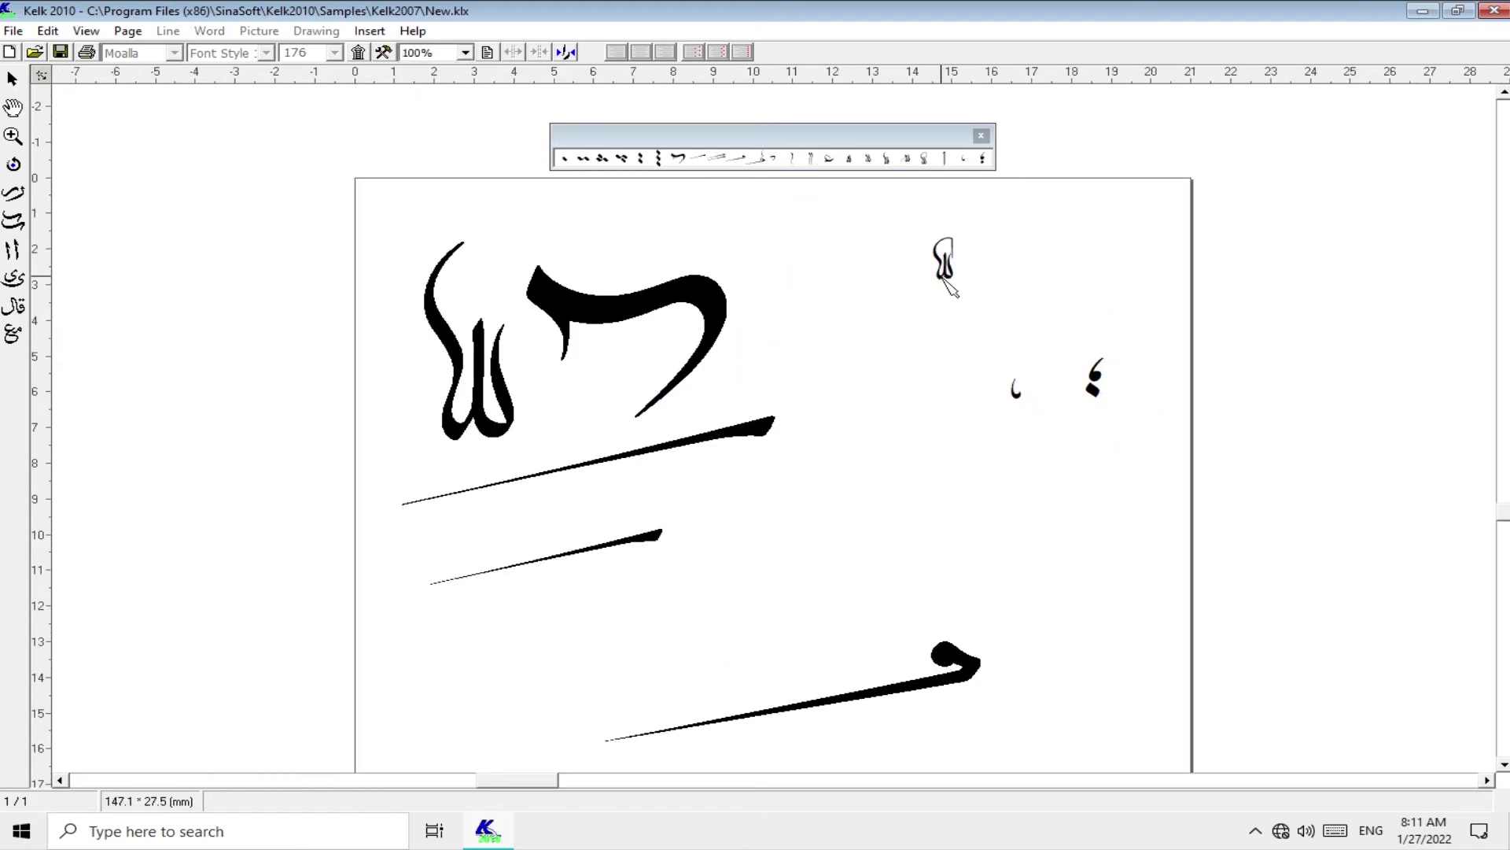
{"action": "left_click_drag", "start_coordinate": [944, 279], "coordinate": [856, 326]}
{"action": "type", "text": "800"}
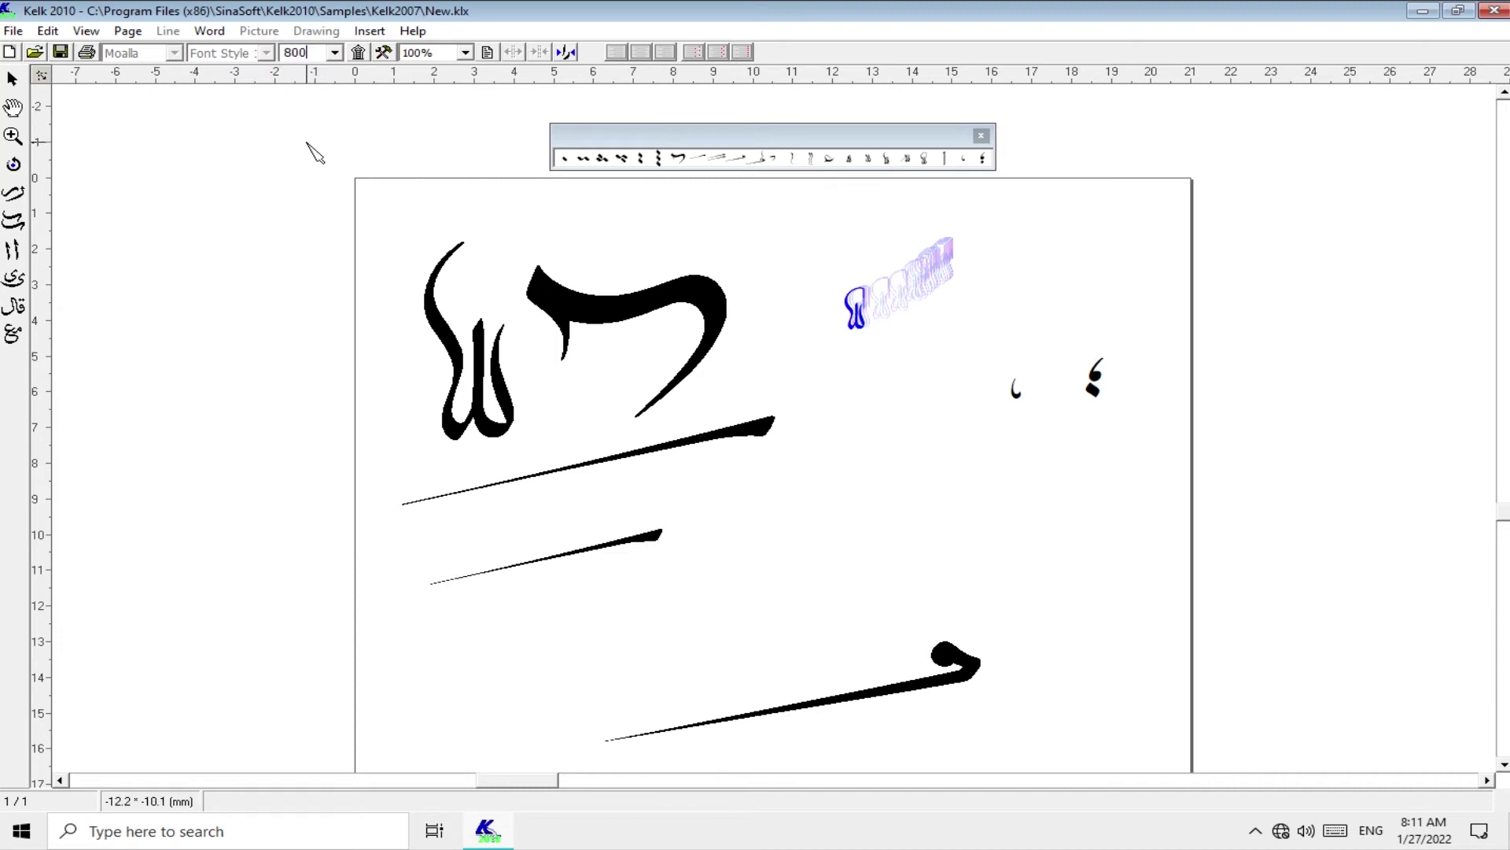
{"action": "key", "text": "Return"}
{"action": "left_click", "coordinate": [1037, 382]}
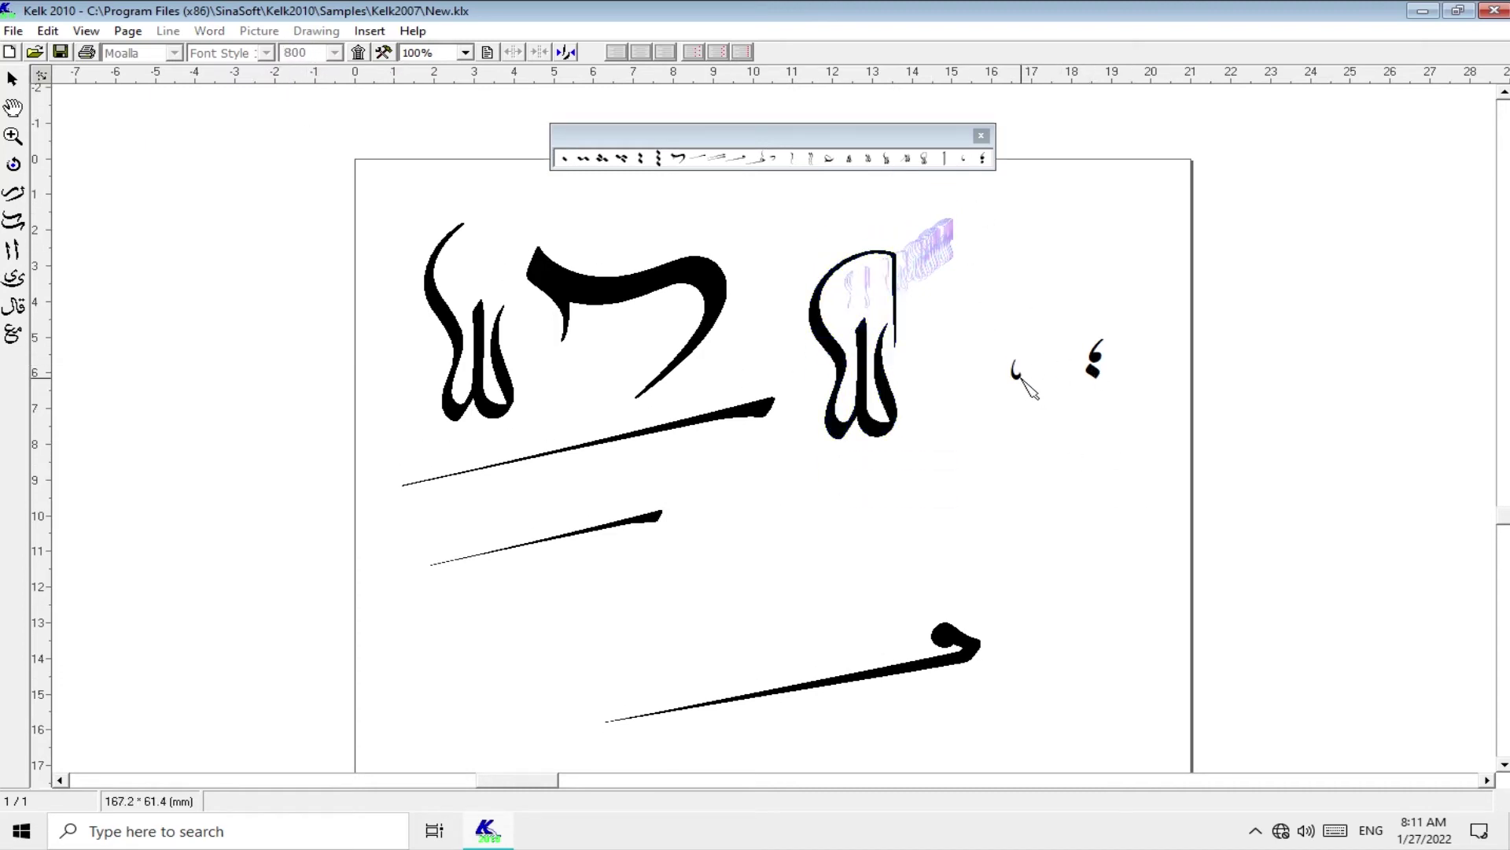
{"action": "left_click", "coordinate": [1020, 374]}
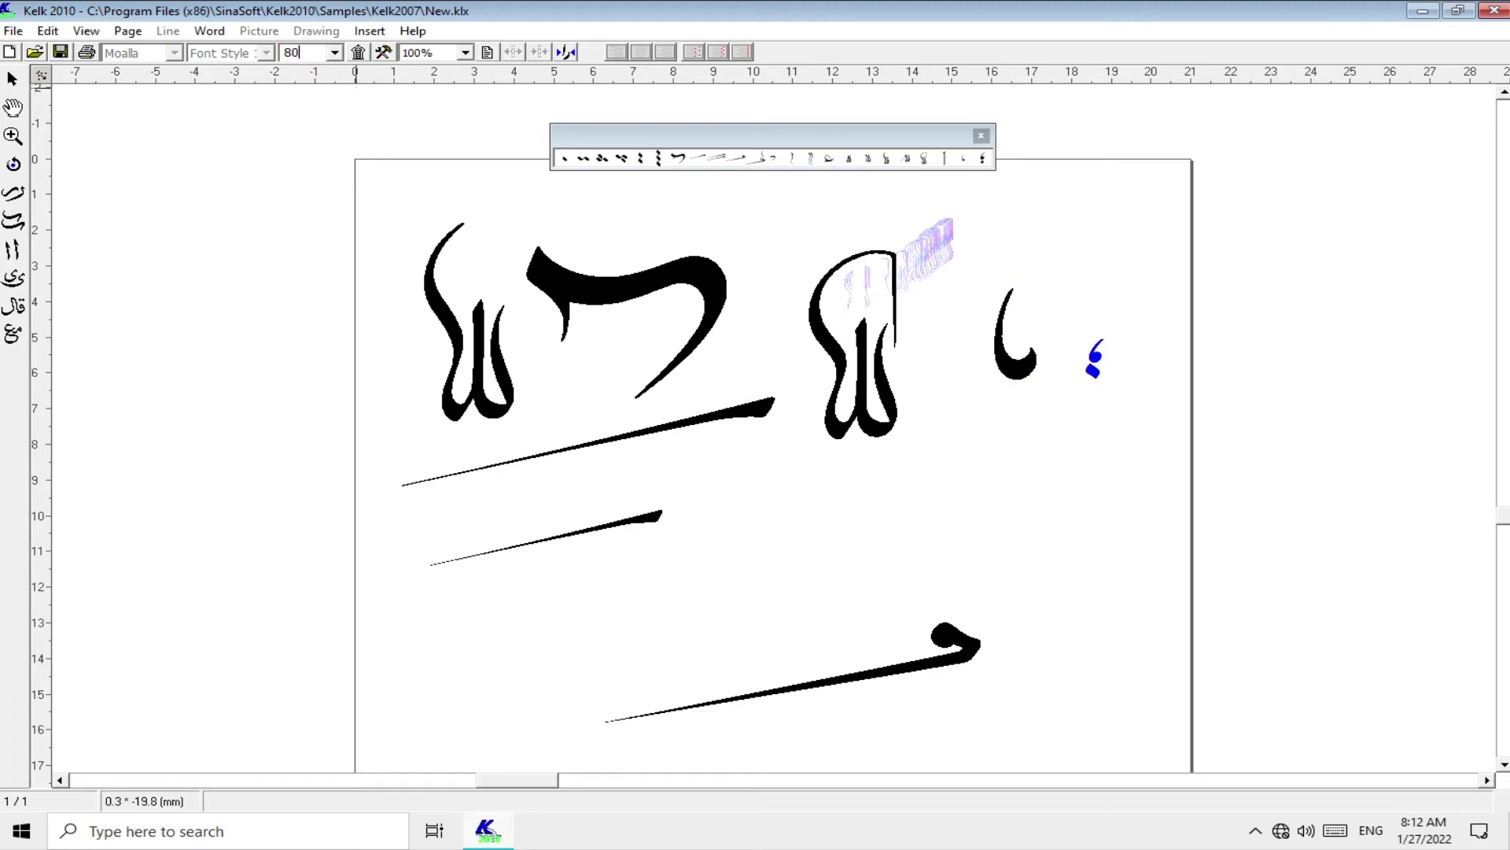
{"action": "type", "text": "1"}
{"action": "key", "text": "Return"}
{"action": "left_click", "coordinate": [833, 160]}
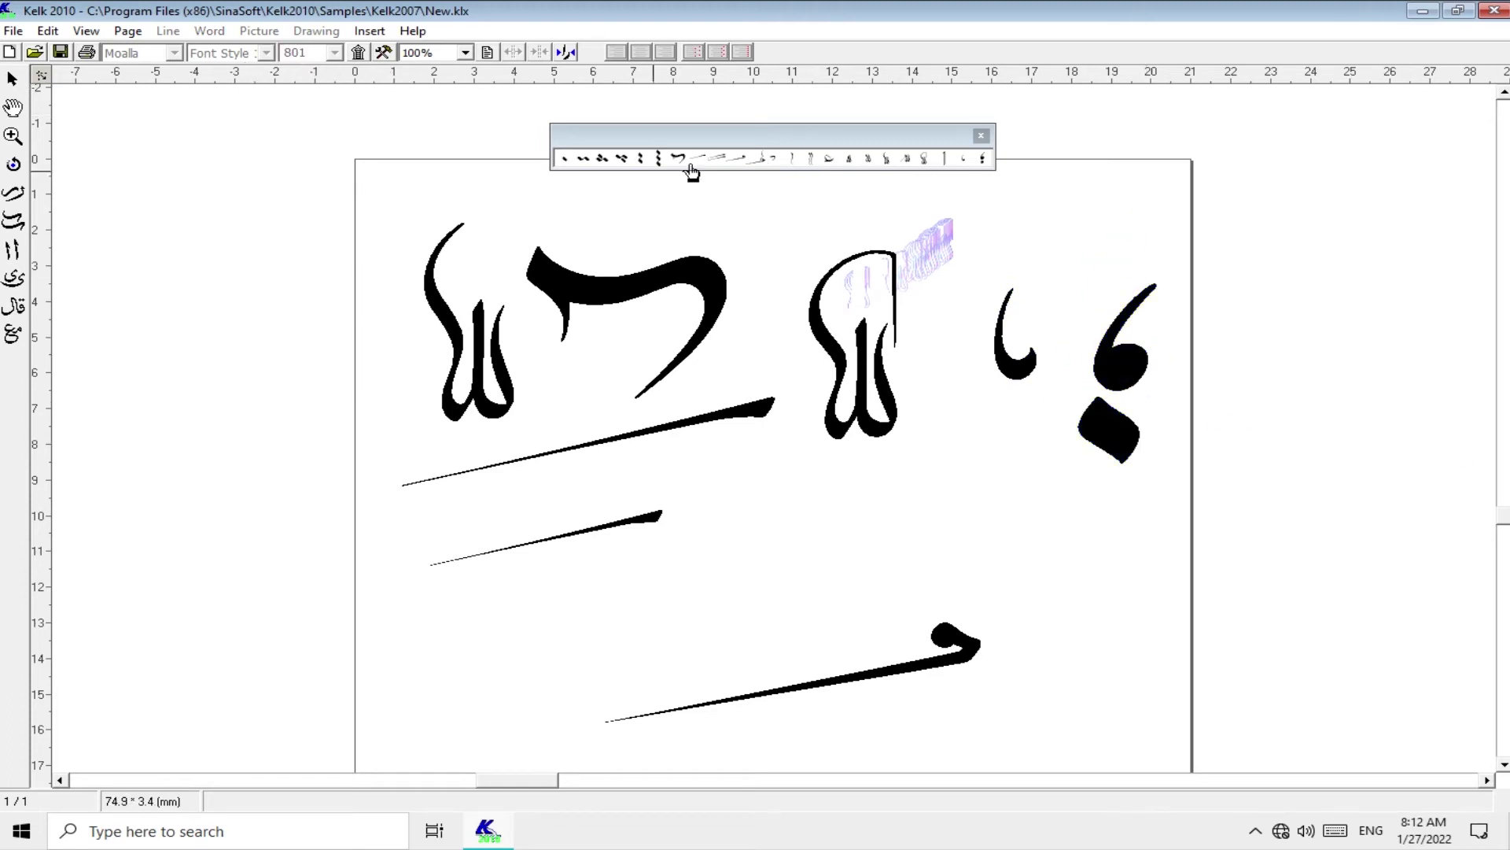
- Save the pieces page as an image with the default export settings
{"action": "scroll", "coordinate": [975, 490], "scroll_direction": "down", "scroll_amount": 1}
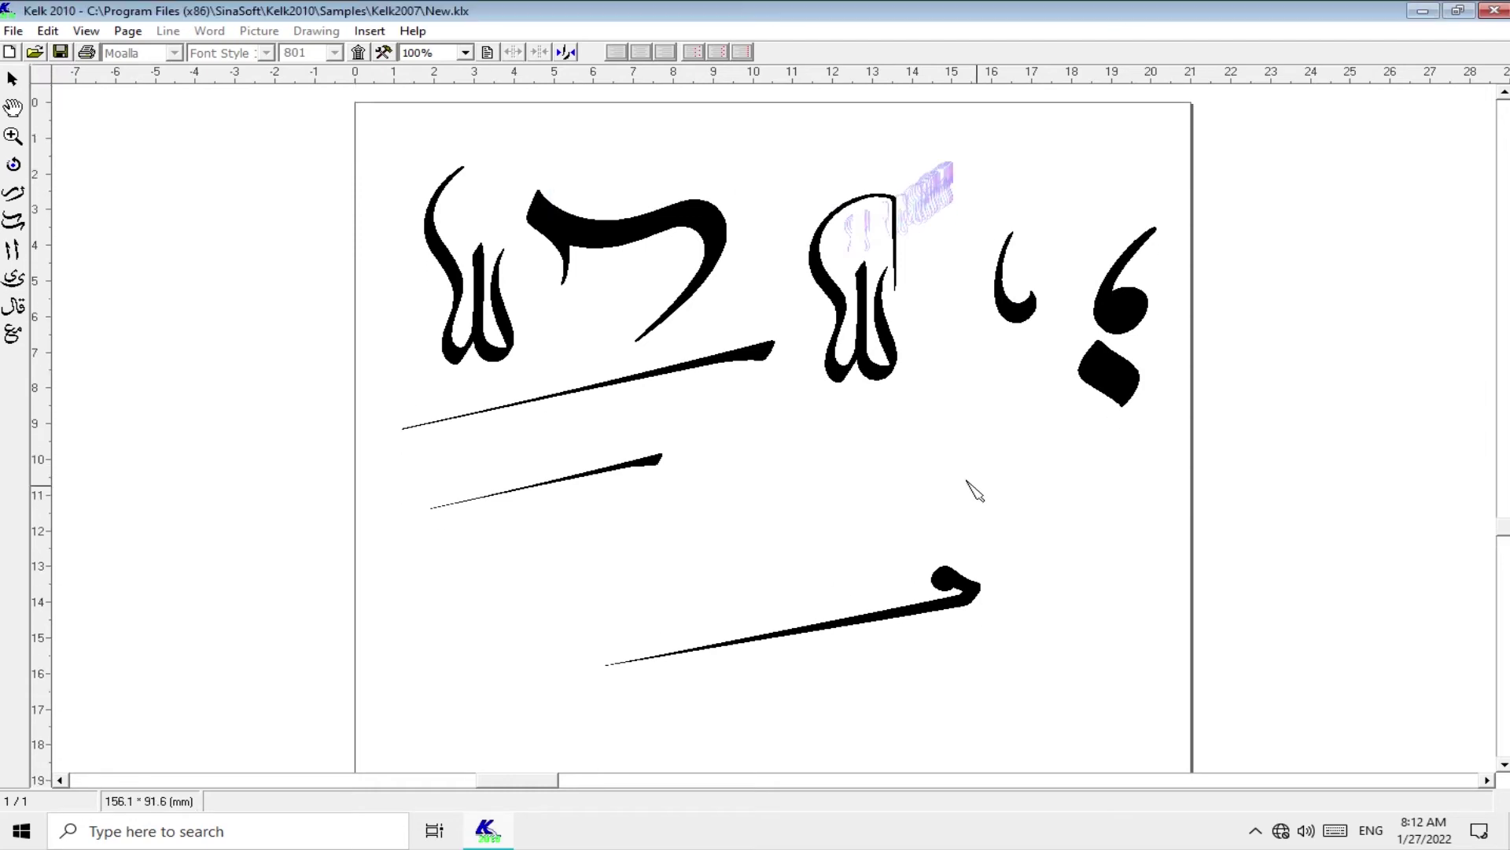
{"action": "key", "text": "alt+f"}
{"action": "key", "text": "a"}
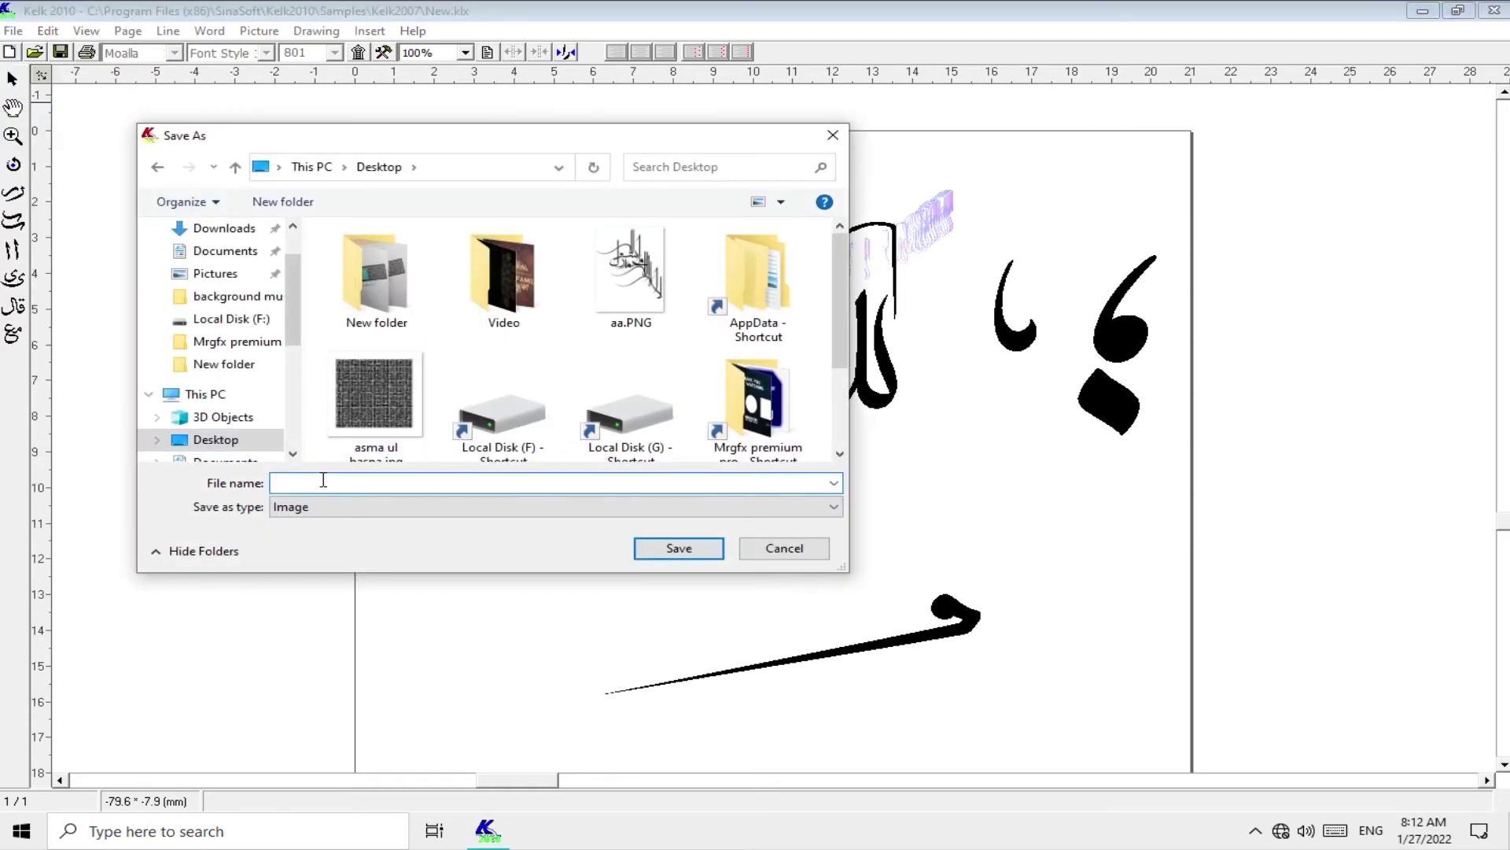
{"action": "type", "text": "2"}
{"action": "left_click", "coordinate": [657, 548]}
{"action": "key", "text": "Return"}
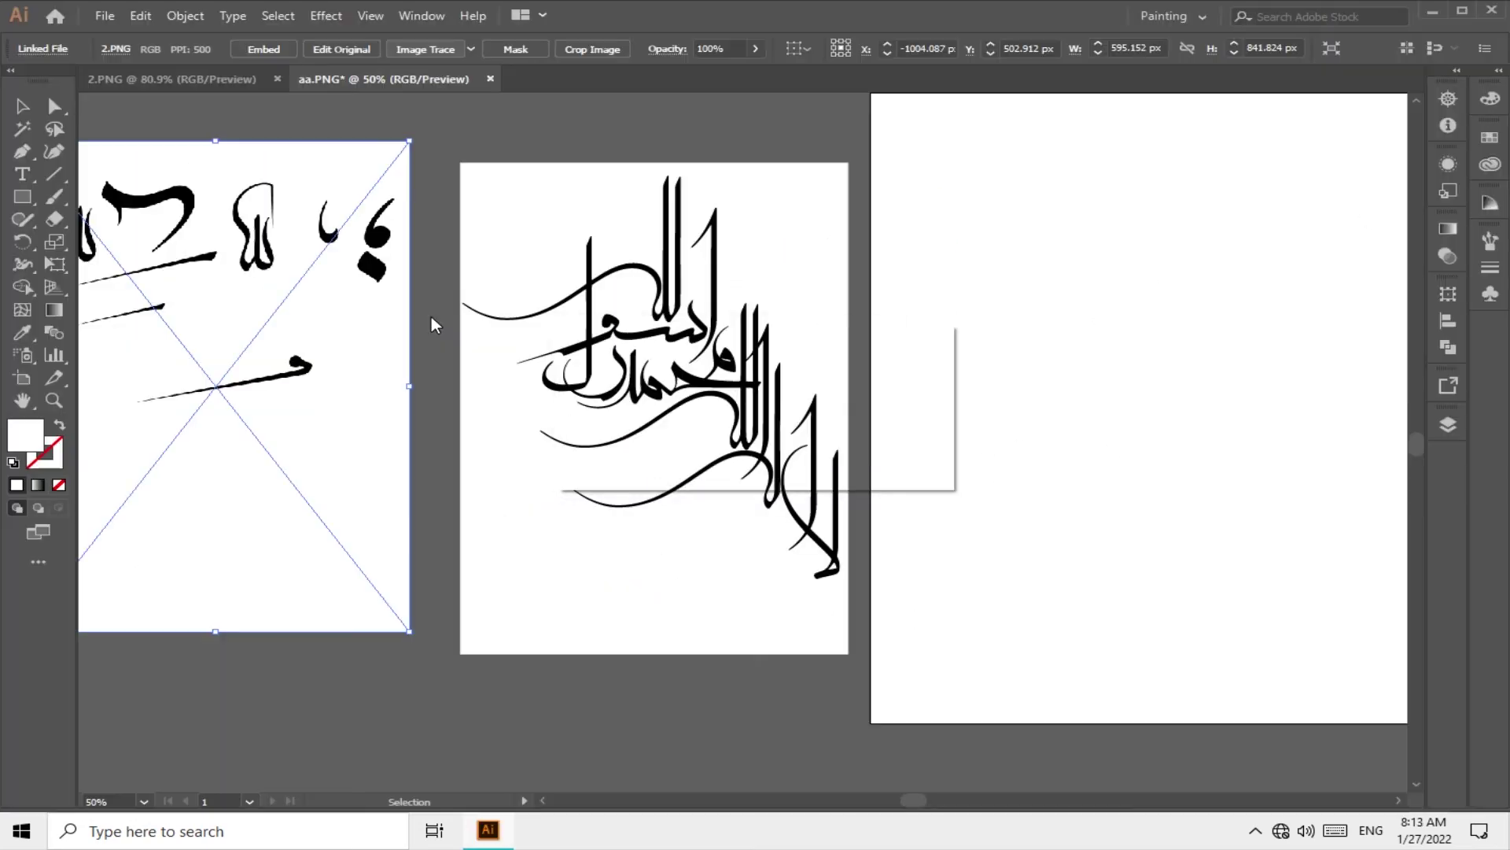
- Expand the Shahada tracing and delete all its white background areas
{"action": "left_click", "coordinate": [495, 148]}
{"action": "left_click", "coordinate": [540, 203]}
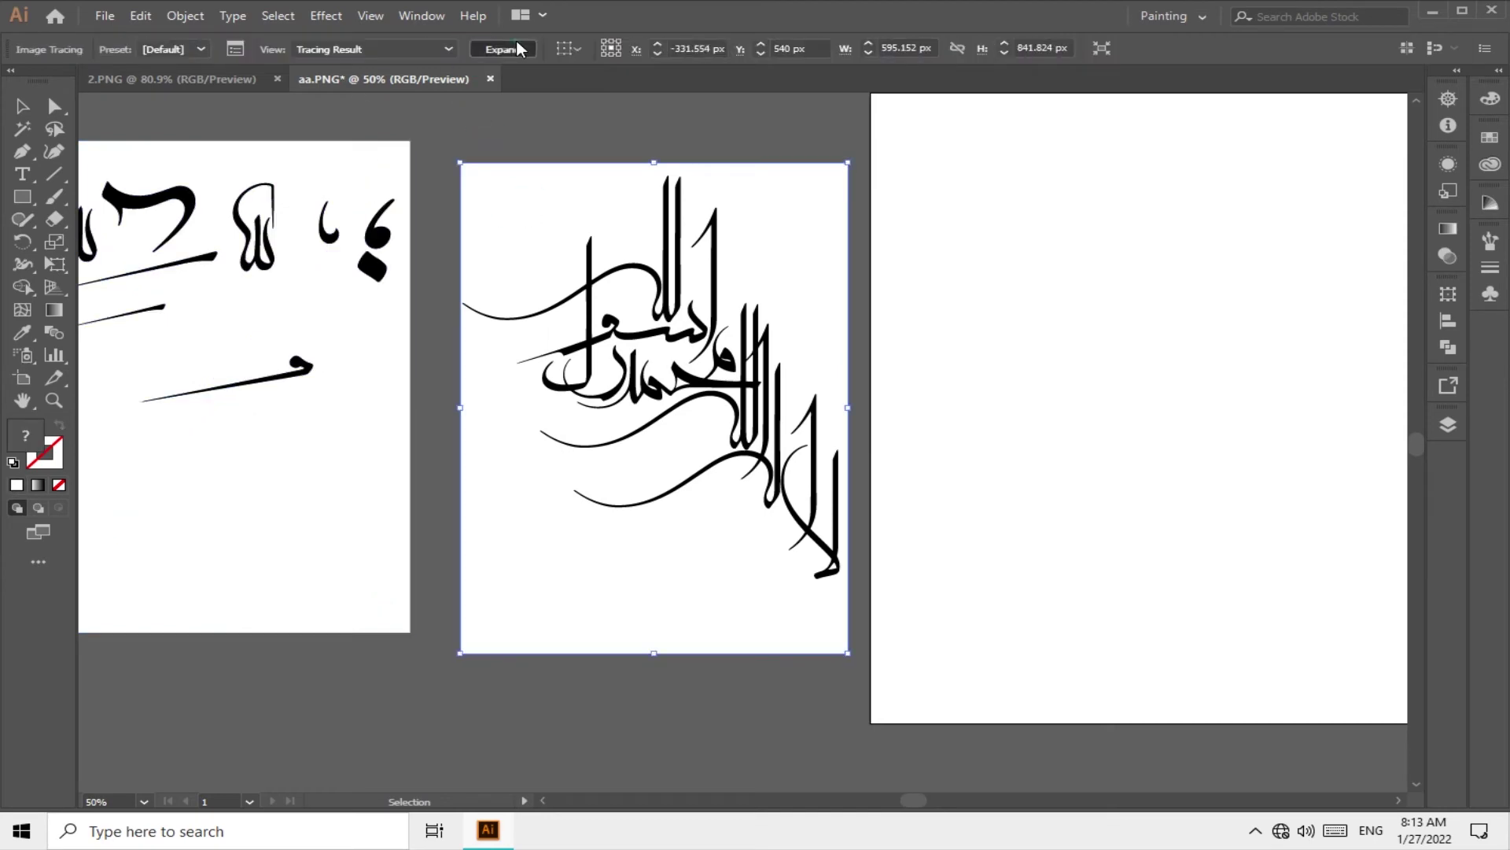
{"action": "right_click", "coordinate": [540, 203]}
{"action": "left_click", "coordinate": [566, 291]}
{"action": "left_click", "coordinate": [1025, 347]}
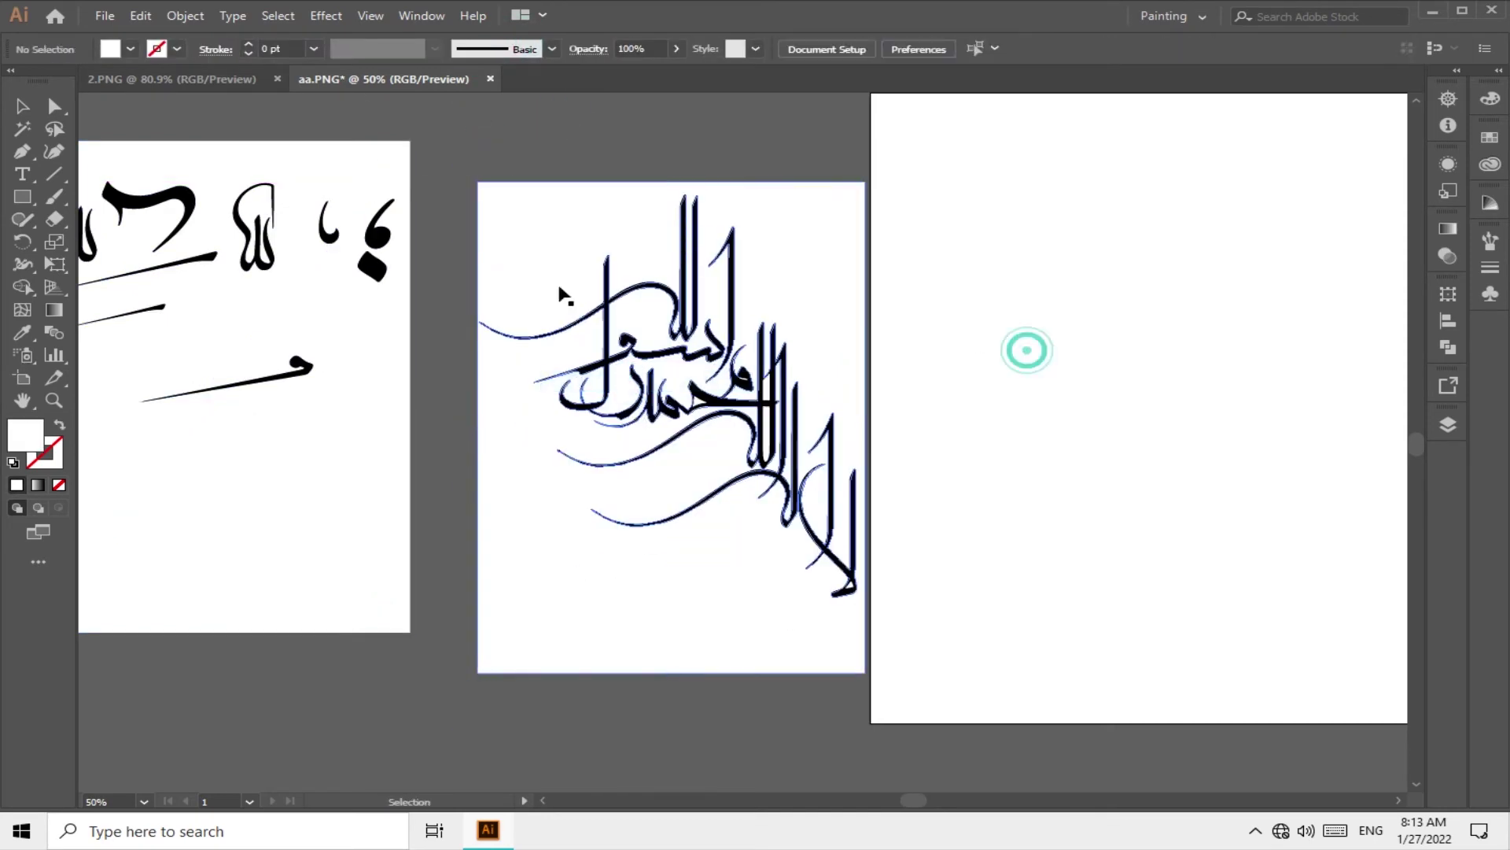
{"action": "key", "text": "y"}
{"action": "left_click", "coordinate": [767, 422]}
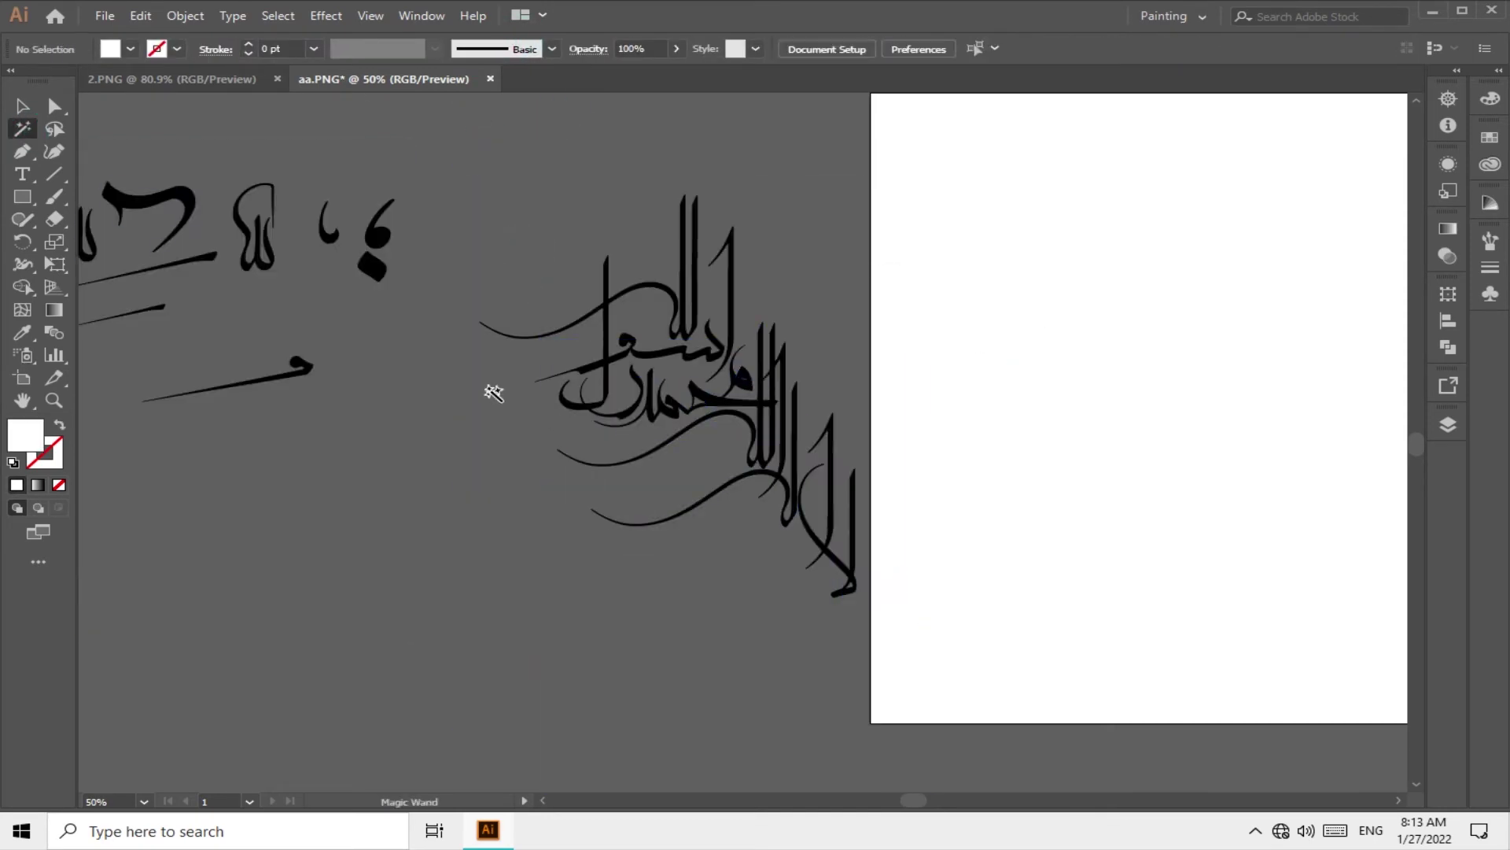
{"action": "key", "text": "Delete"}
- Move the calligraphy and the decorative pieces onto the white artboard
{"action": "key", "text": "ctrl+minus"}
{"action": "key", "text": "v"}
{"action": "left_click_drag", "start_coordinate": [533, 270], "coordinate": [776, 269]}
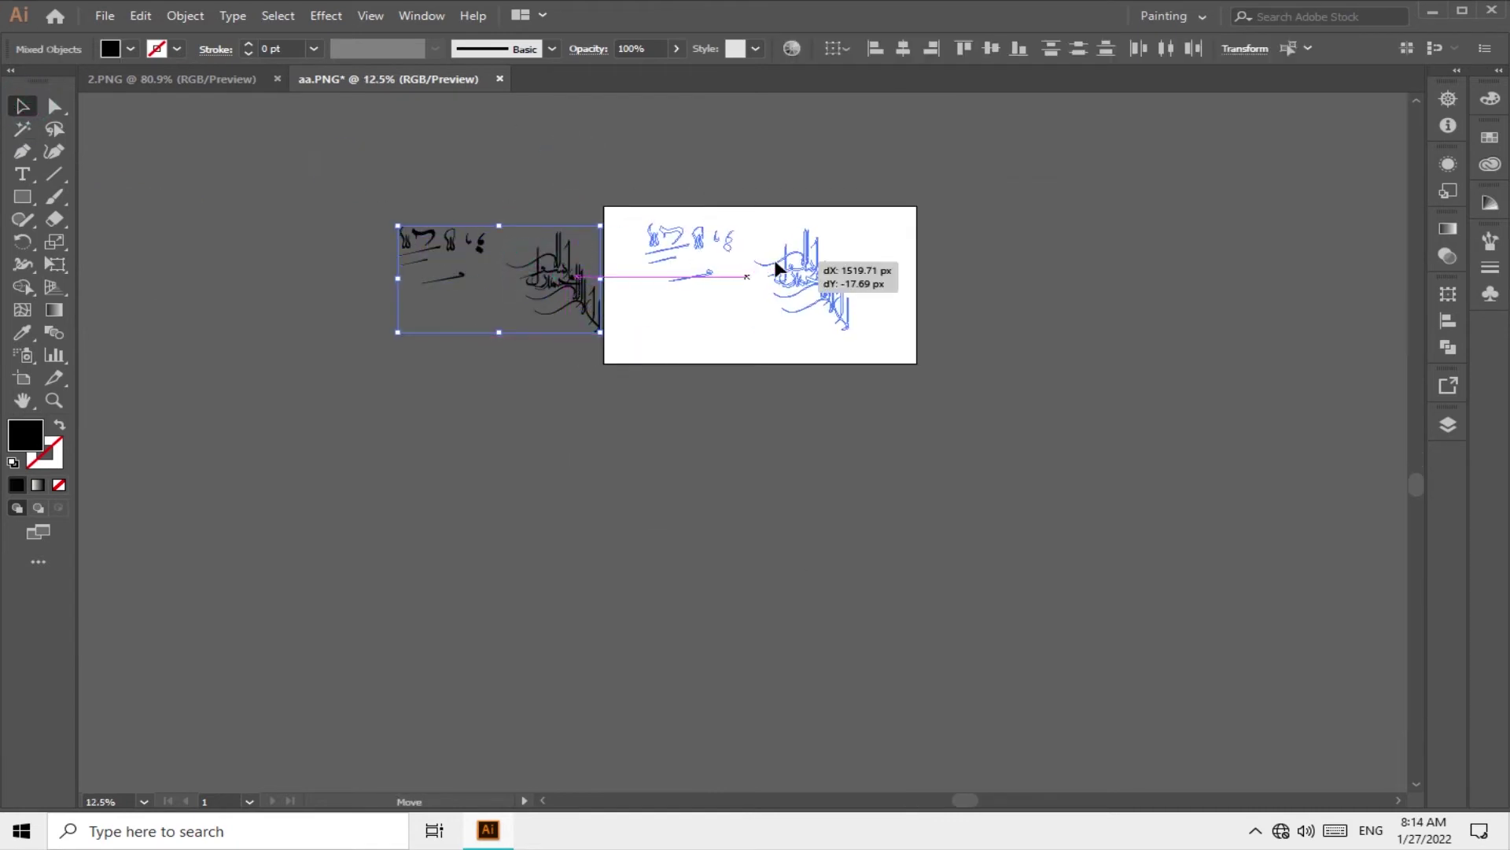
{"action": "key", "text": "ctrl+plus"}
{"action": "scroll", "coordinate": [590, 252], "scroll_direction": "up", "scroll_amount": 3}
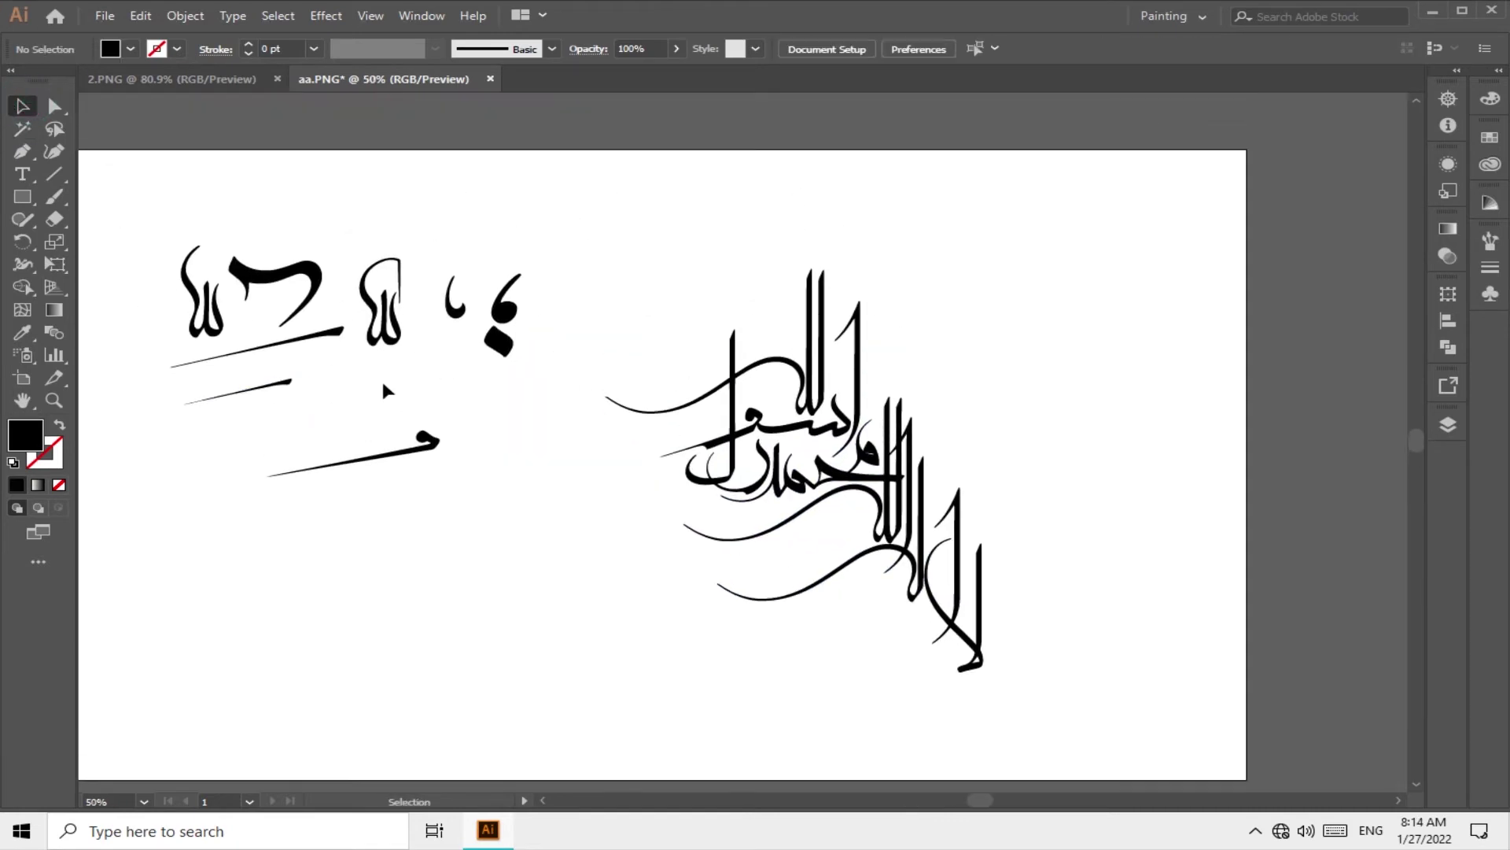
{"action": "left_click_drag", "start_coordinate": [385, 391], "coordinate": [386, 354]}
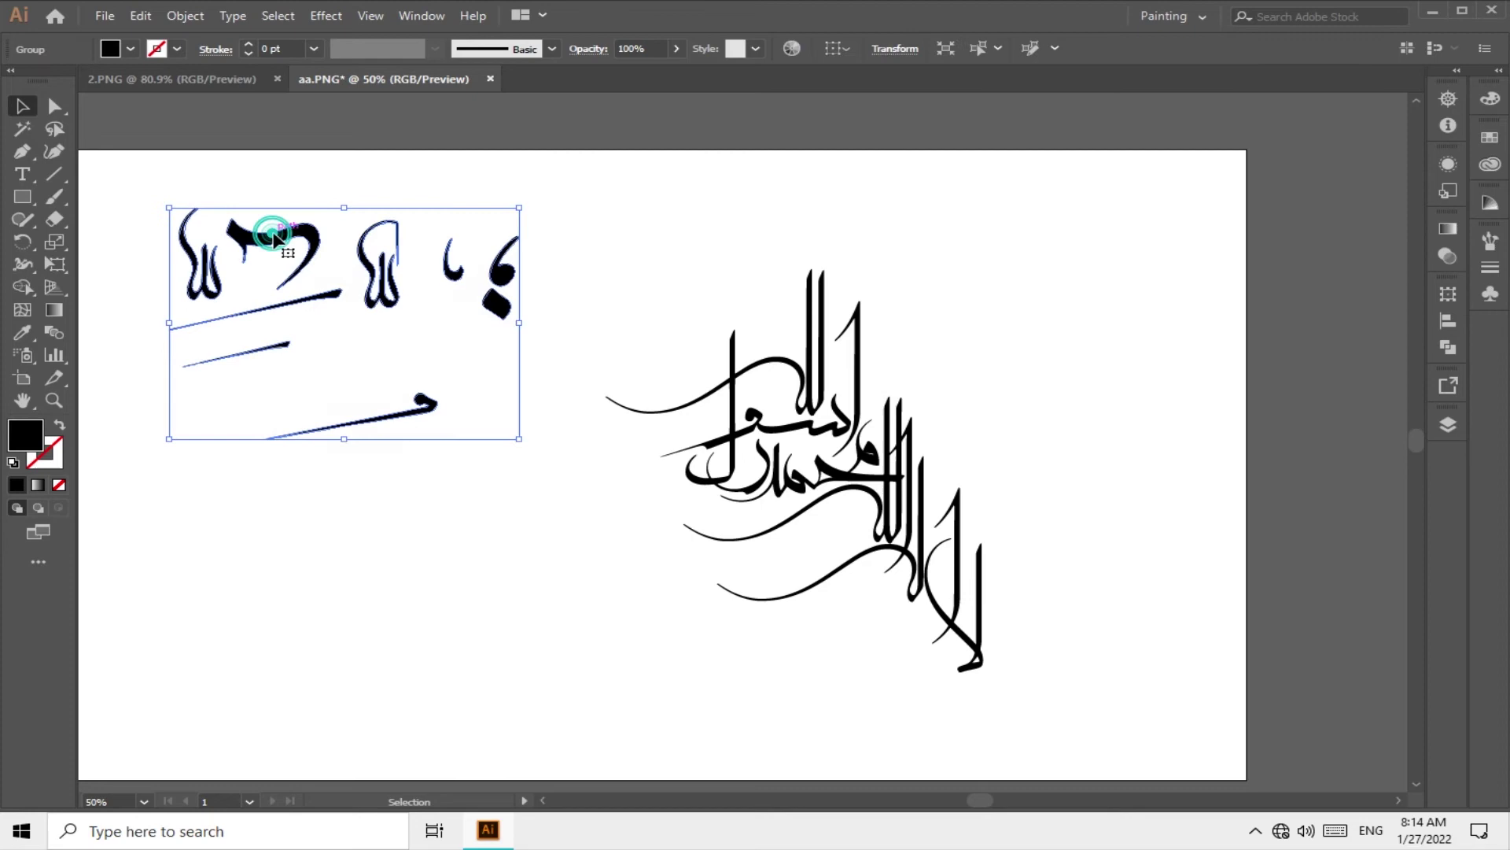
- Place a thin stroke from the pieces sheet beside the main calligraphy letters
{"action": "left_click", "coordinate": [328, 384]}
{"action": "left_click_drag", "start_coordinate": [280, 345], "coordinate": [1015, 446]}
{"action": "key", "text": "ctrl+plus"}
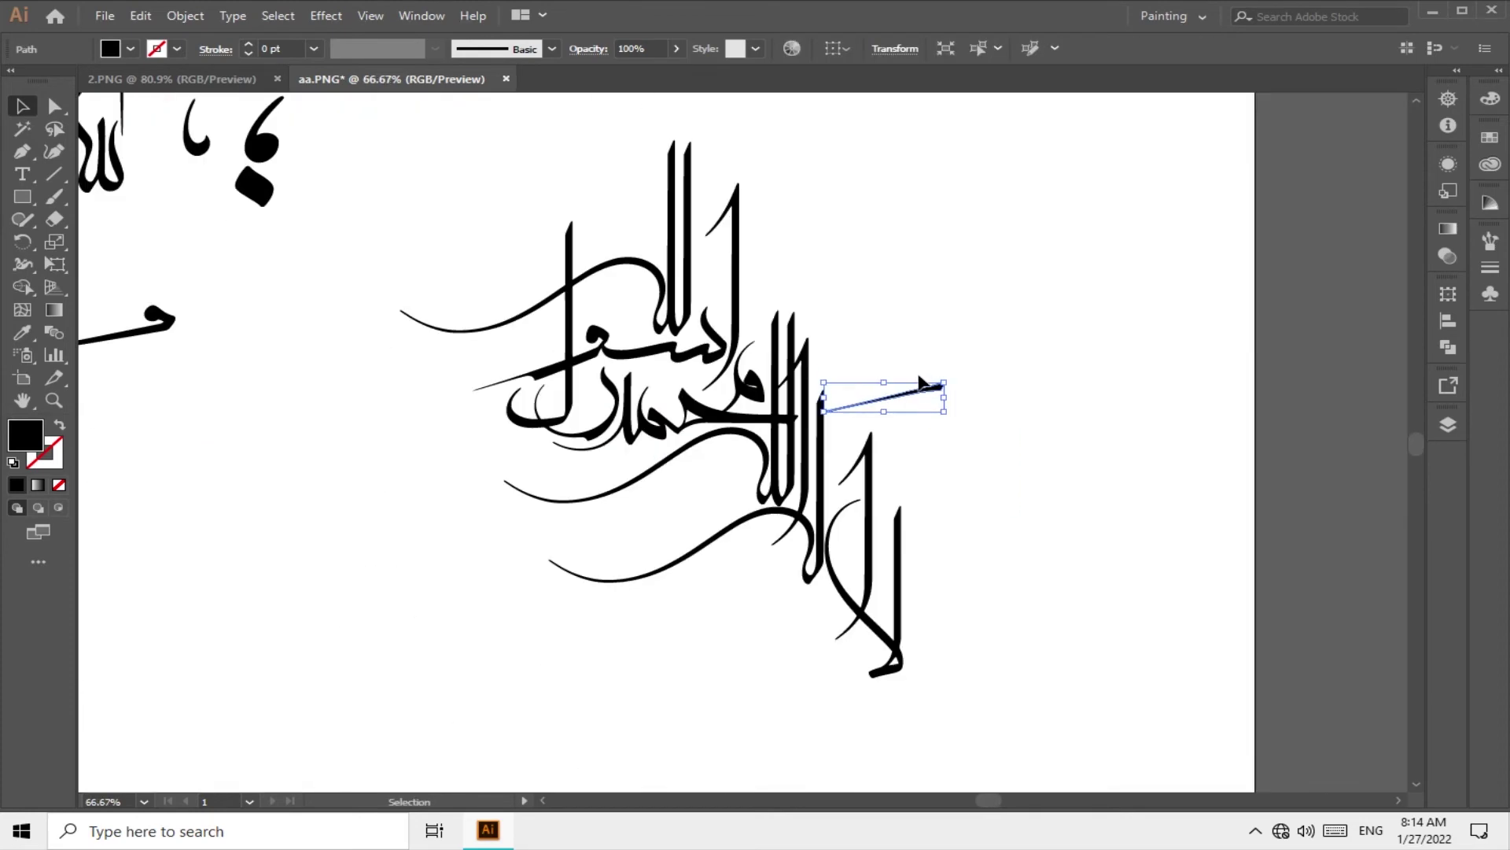
{"action": "key", "text": "ctrl+plus"}
{"action": "key", "text": "ctrl+plus"}
{"action": "key", "text": "ctrl+plus"}
{"action": "mouse_move", "coordinate": [808, 223]}
{"action": "left_mouse_down"}
{"action": "mouse_move", "coordinate": [970, 468]}
{"action": "mouse_move", "coordinate": [913, 480]}
{"action": "mouse_move", "coordinate": [910, 527]}
{"action": "left_mouse_up"}
{"action": "key", "text": "ctrl+minus"}
{"action": "key", "text": "ctrl+minus"}
{"action": "key", "text": "ctrl+minus"}
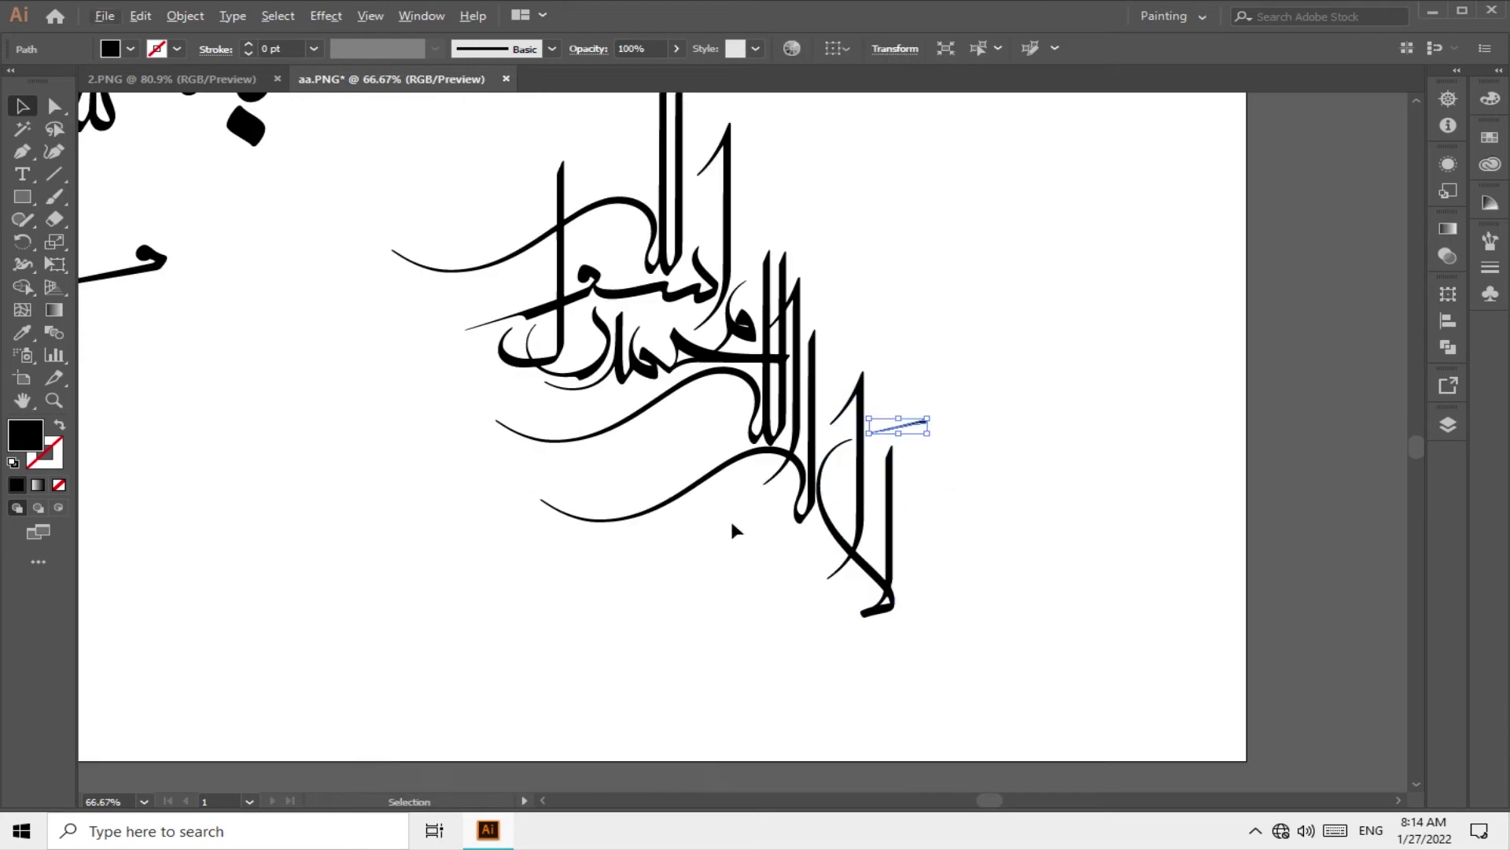
{"action": "key", "text": "ctrl+plus"}
{"action": "key", "text": "ctrl+plus"}
{"action": "key", "text": "ctrl+plus"}
{"action": "left_click_drag", "start_coordinate": [1098, 157], "coordinate": [910, 633]}
- Bring over the small الله shape, shrink it and position it by the upper cluster
{"action": "key", "text": "ctrl+minus"}
{"action": "key", "text": "ctrl+minus"}
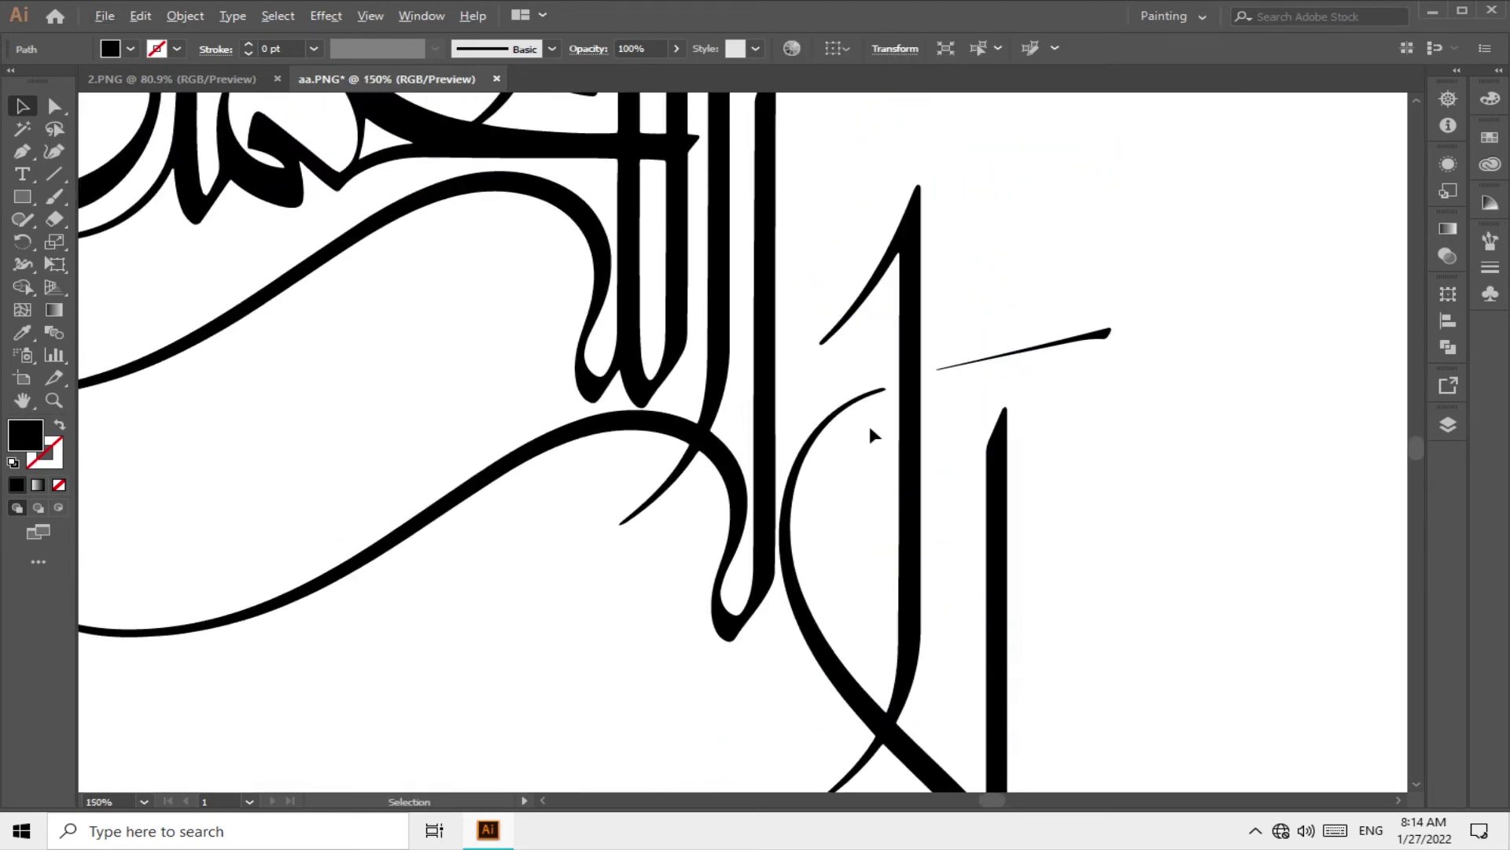
{"action": "key", "text": "ctrl+minus"}
{"action": "left_click_drag", "start_coordinate": [118, 152], "coordinate": [865, 244]}
{"action": "key", "text": "ctrl+plus"}
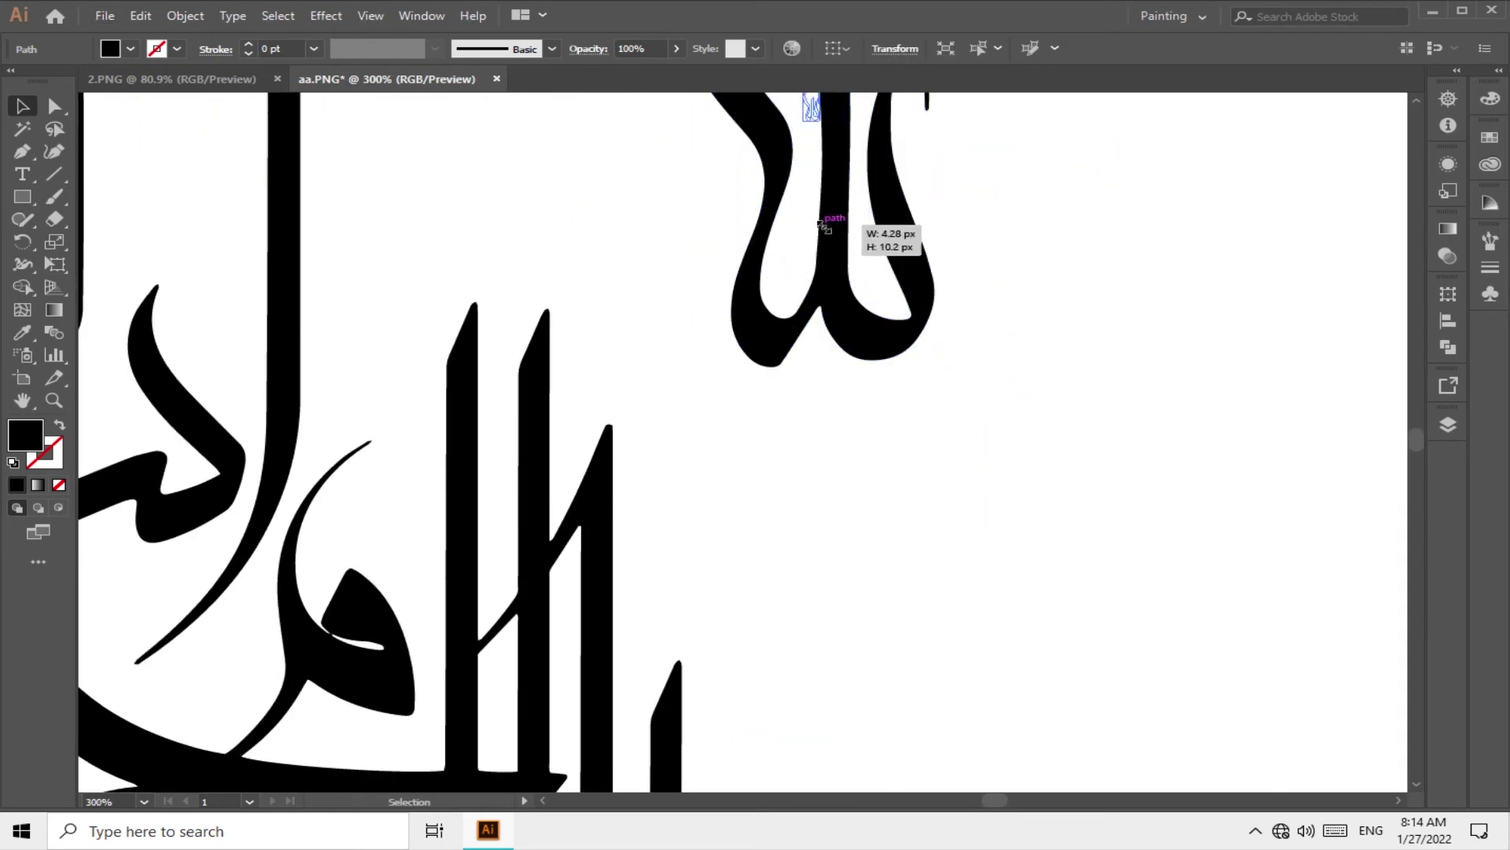
{"action": "left_click_drag", "start_coordinate": [941, 368], "coordinate": [944, 314]}
{"action": "key", "text": "ctrl+minus"}
{"action": "left_click_drag", "start_coordinate": [814, 456], "coordinate": [818, 370]}
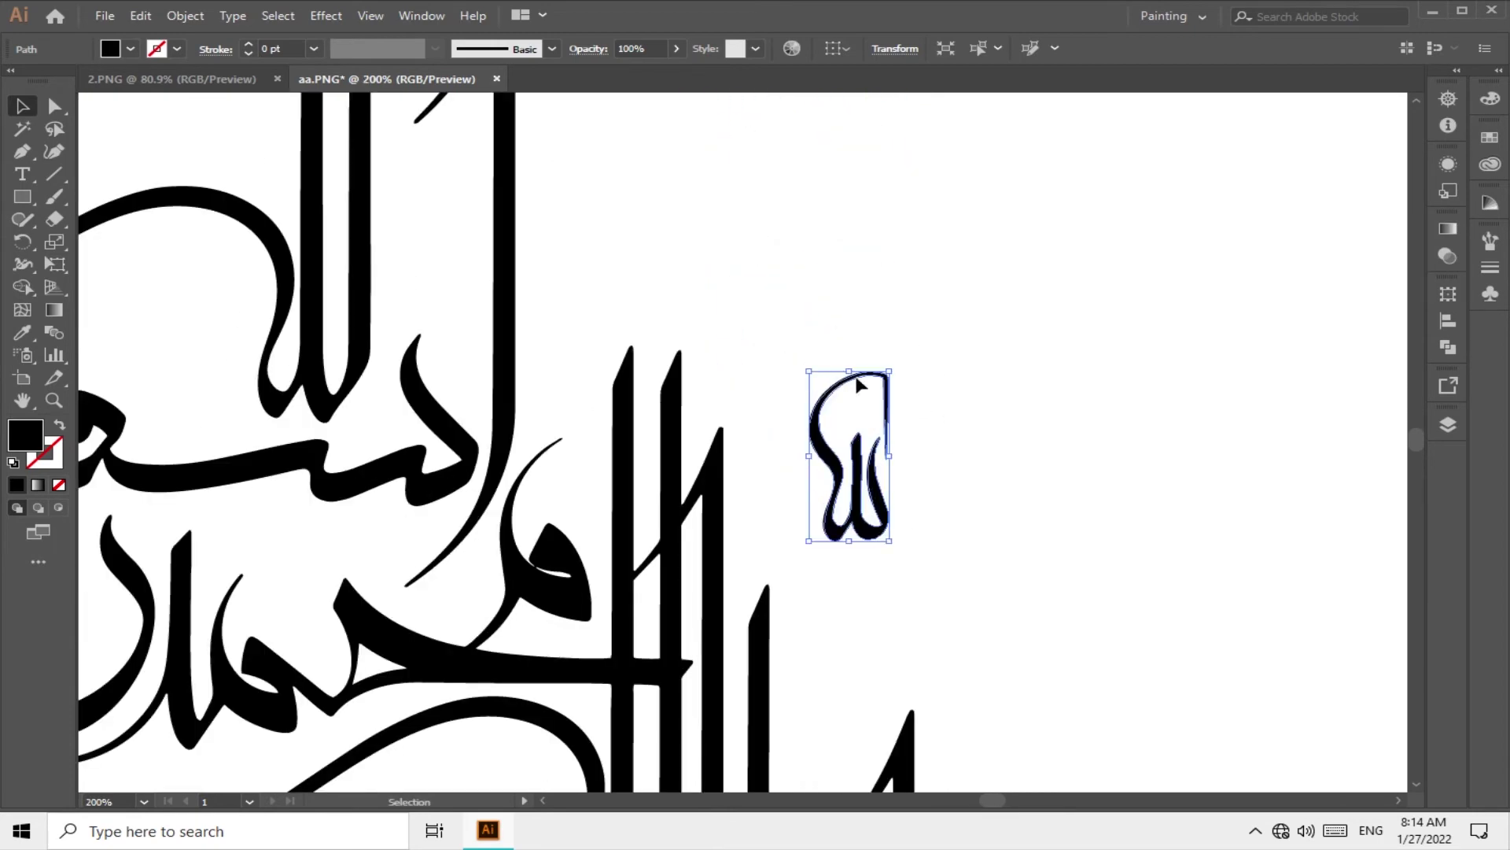
{"action": "key", "text": "ctrl+minus"}
{"action": "key", "text": "ctrl+minus"}
{"action": "key", "text": "ctrl+minus"}
{"action": "key", "text": "ctrl+plus"}
{"action": "key", "text": "ctrl+plus"}
{"action": "left_click_drag", "start_coordinate": [905, 305], "coordinate": [848, 313]}
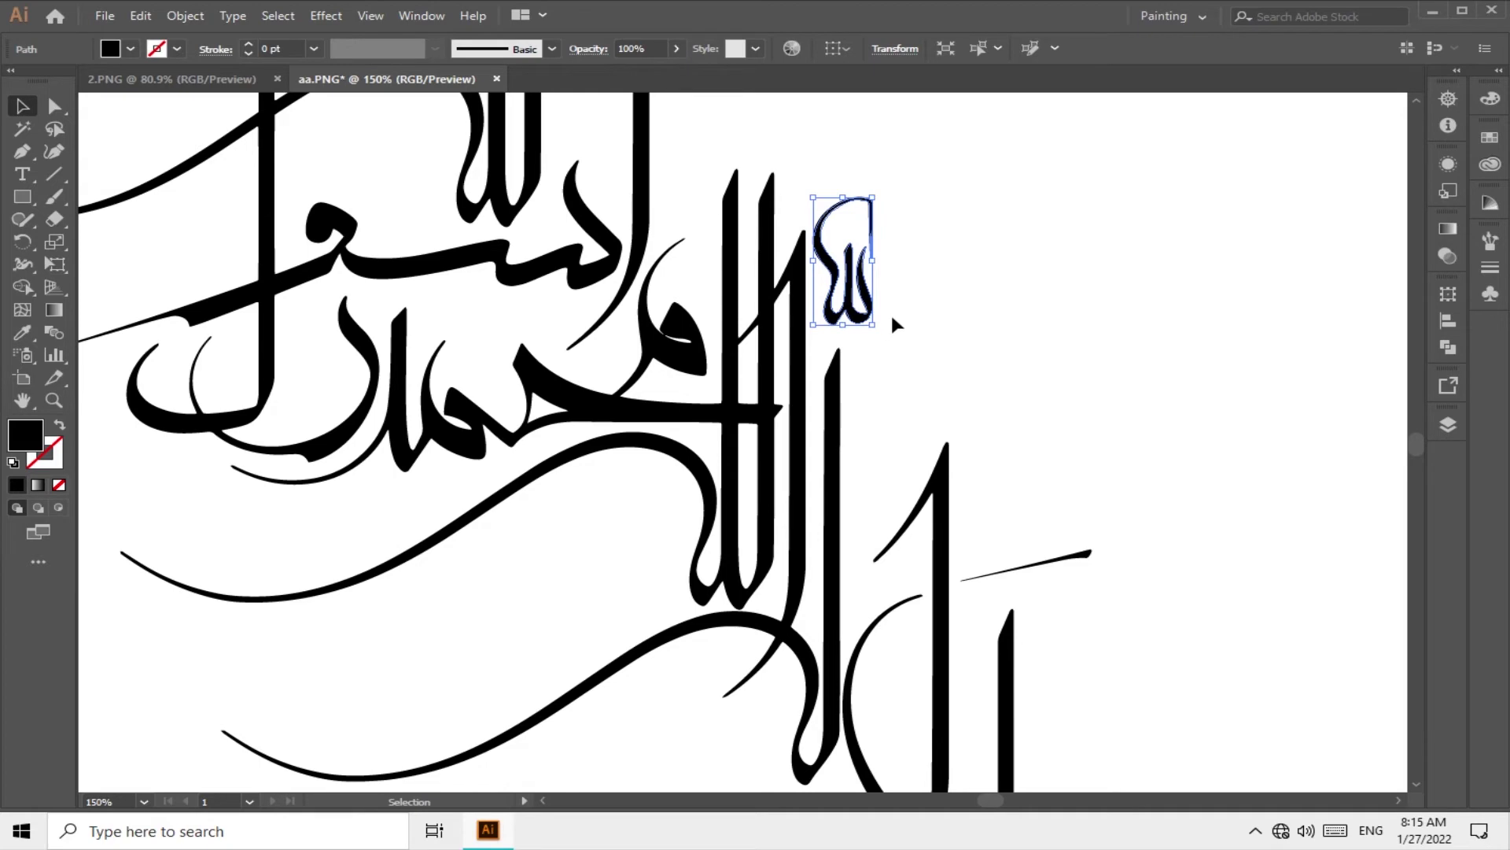
{"action": "scroll", "coordinate": [897, 325], "scroll_direction": "down", "scroll_amount": 2}
{"action": "key", "text": "ctrl+minus"}
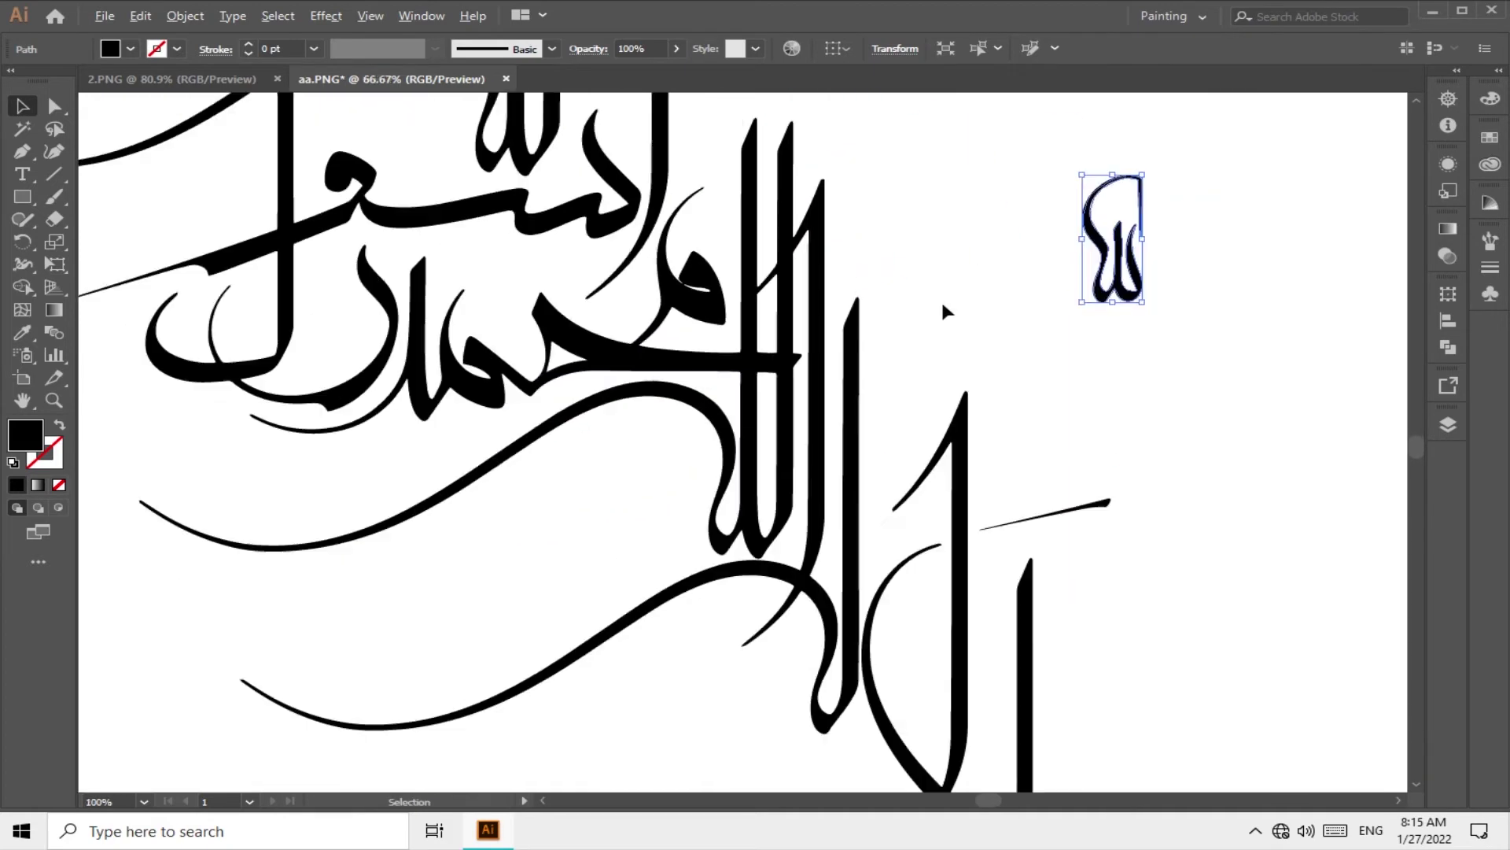
- Copy a small thin line stroke up and to the left
{"action": "left_click", "coordinate": [910, 388]}
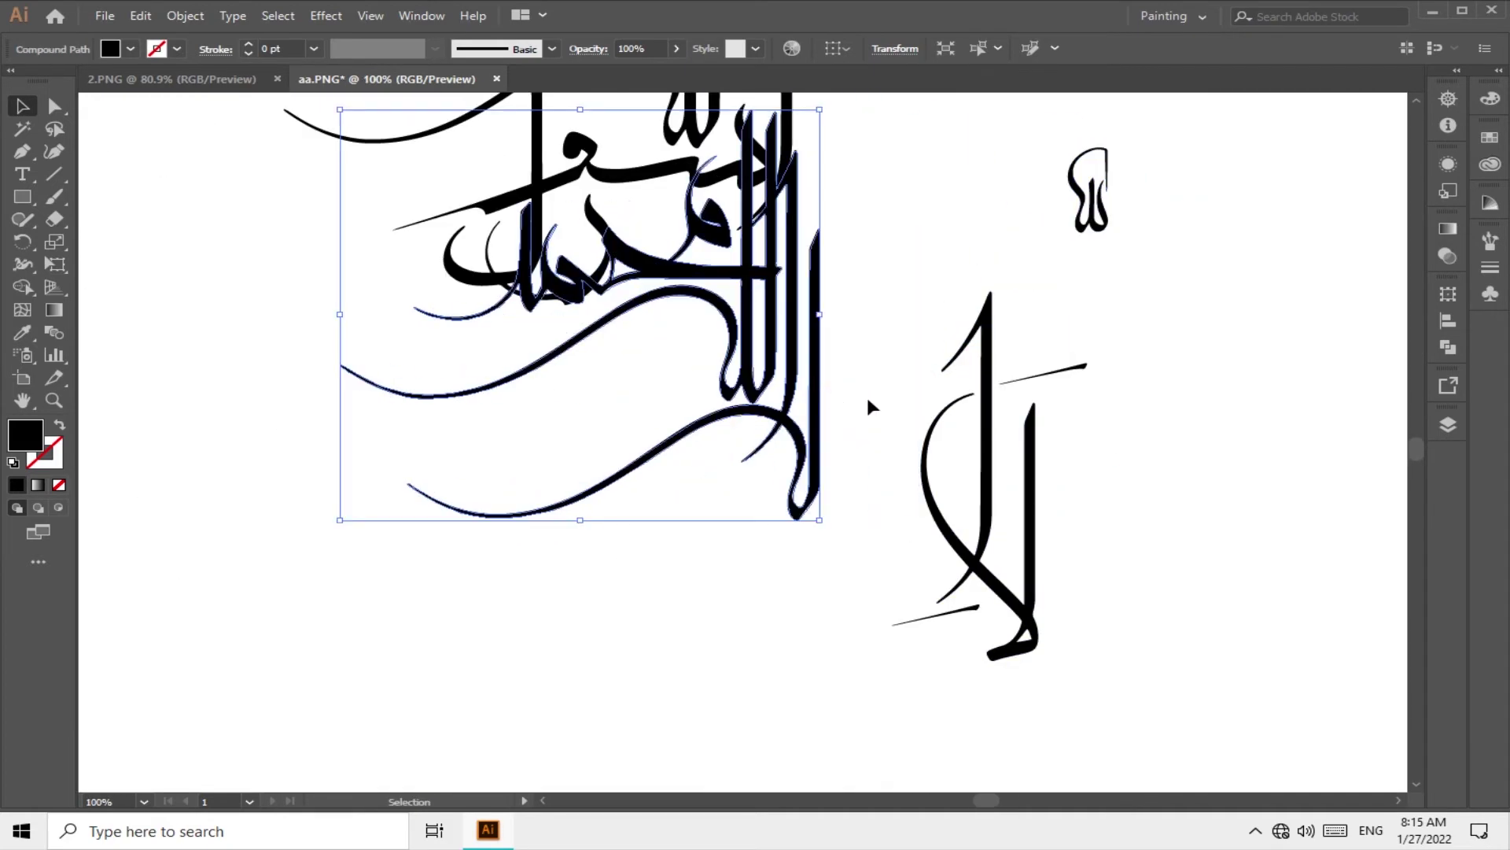
{"action": "left_click", "coordinate": [977, 321]}
{"action": "key", "text": "ctrl+minus"}
{"action": "key", "text": "ctrl+minus"}
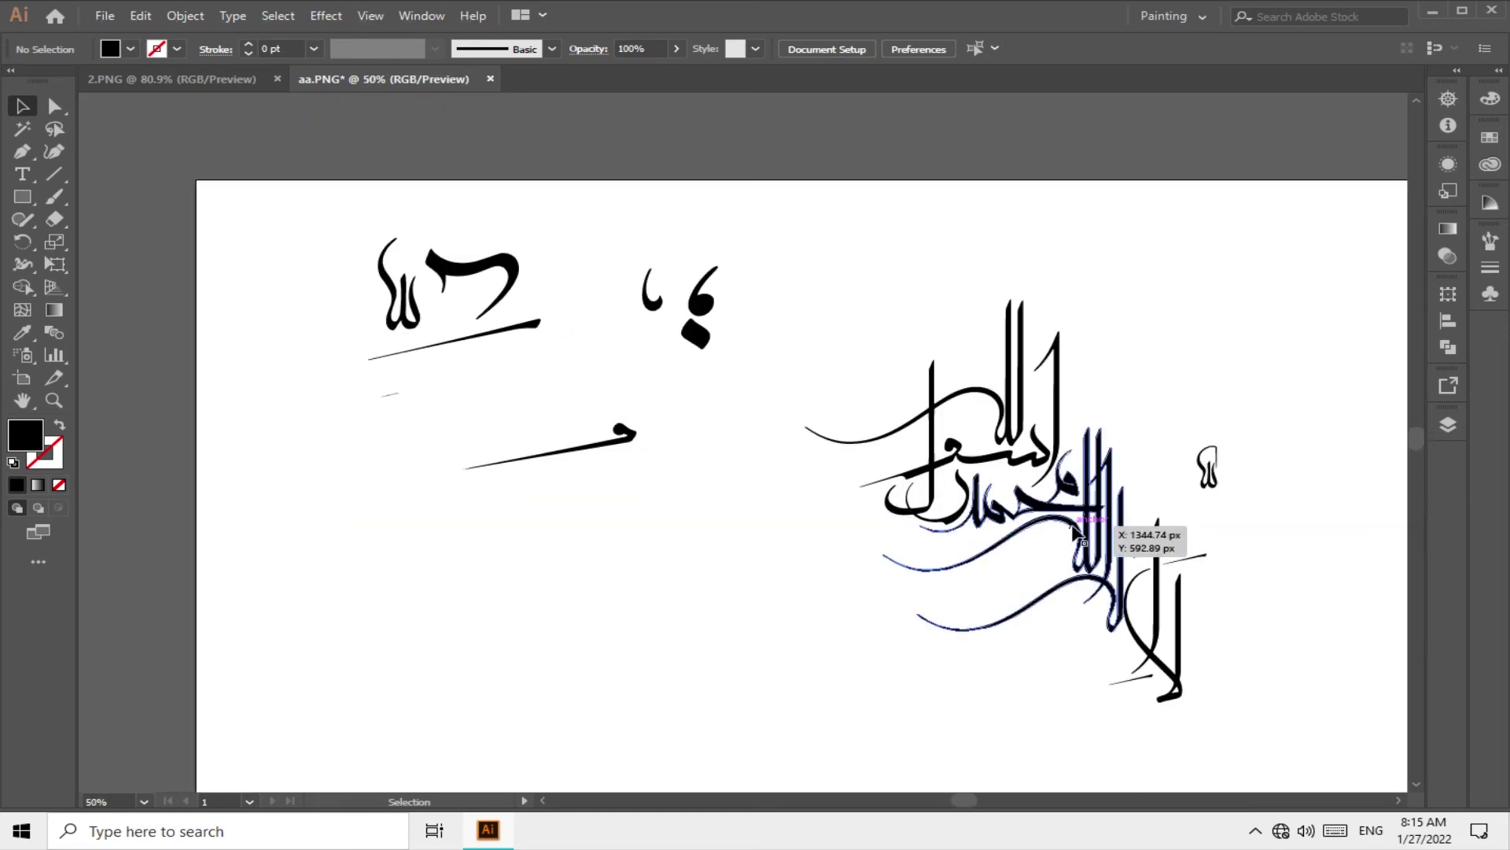
{"action": "key", "text": "ctrl+plus"}
{"action": "key", "text": "ctrl+plus"}
{"action": "key", "text": "ctrl+plus"}
{"action": "left_click_drag", "start_coordinate": [1035, 583], "coordinate": [926, 334]}
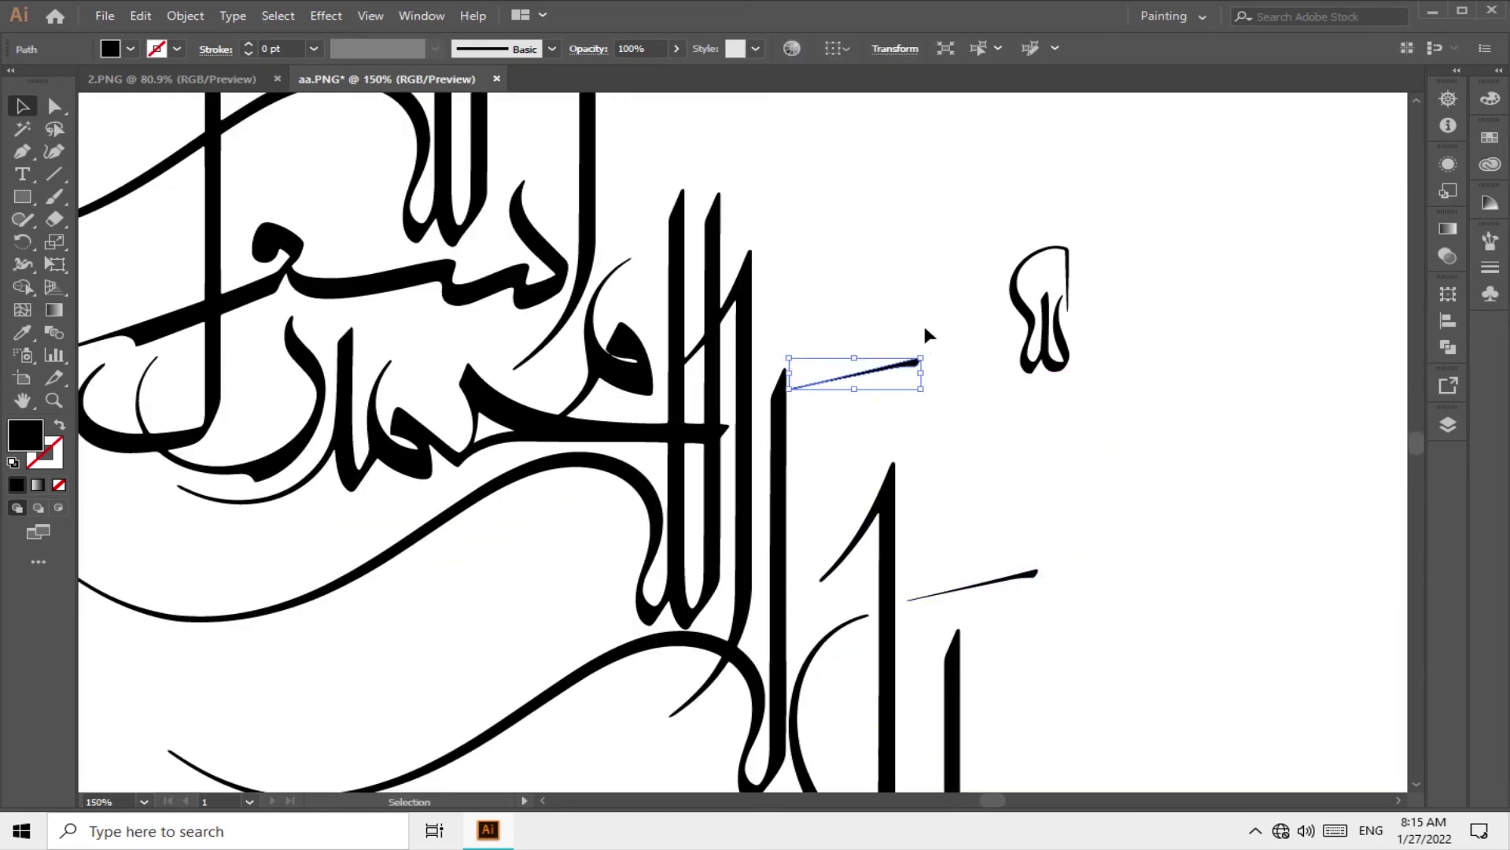
- Rotate the copied sliver steeply and try a Pathfinder shape mode, then undo it
{"action": "left_click_drag", "start_coordinate": [829, 274], "coordinate": [829, 275]}
{"action": "key", "text": "ctrl+plus"}
{"action": "key", "text": "ctrl+plus"}
{"action": "key", "text": "ctrl+plus"}
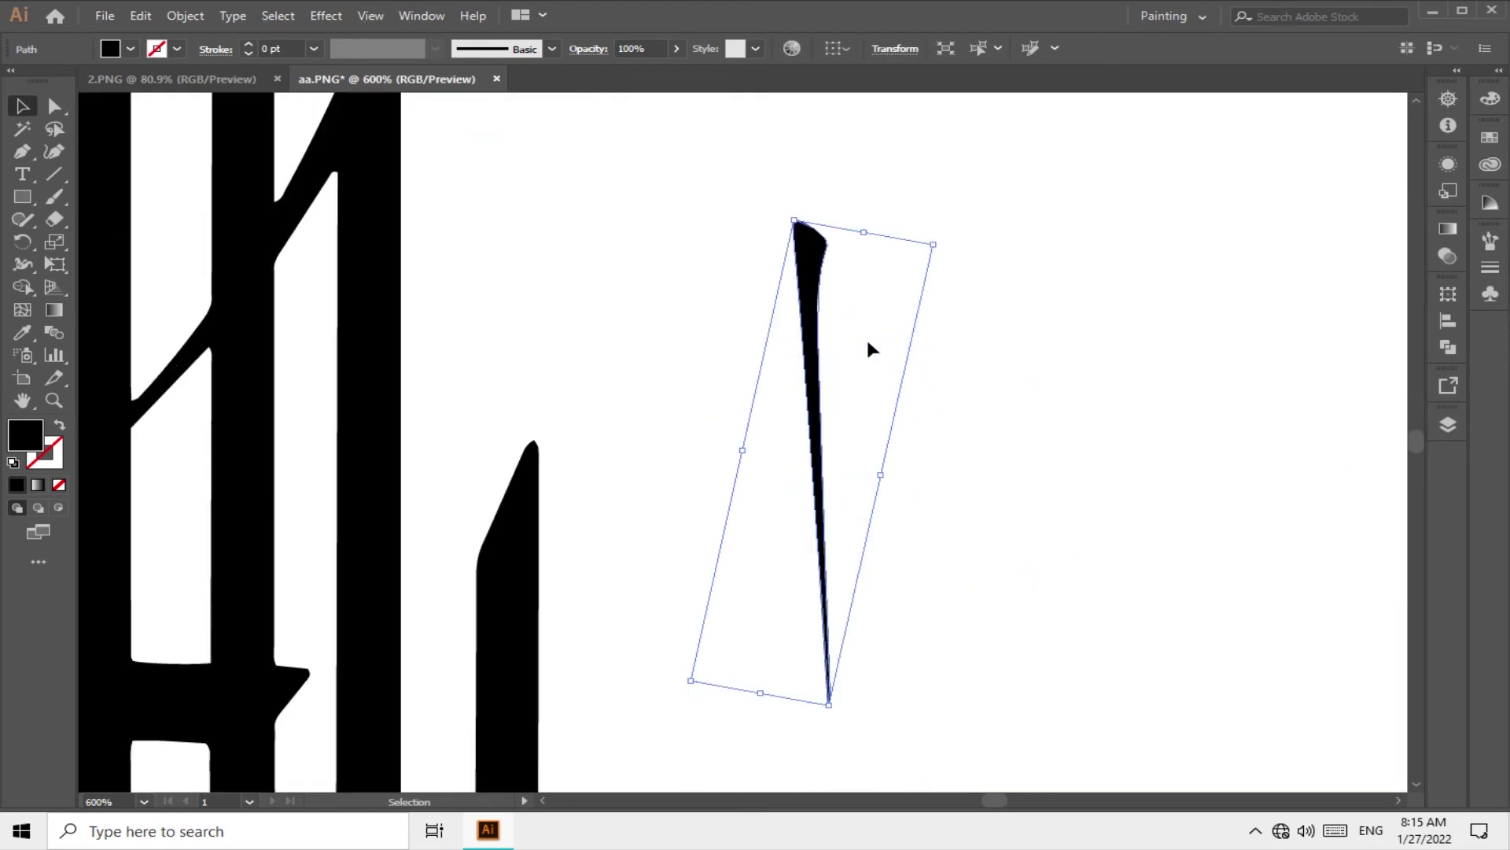
{"action": "left_click", "coordinate": [1448, 347]}
{"action": "left_click", "coordinate": [1202, 336]}
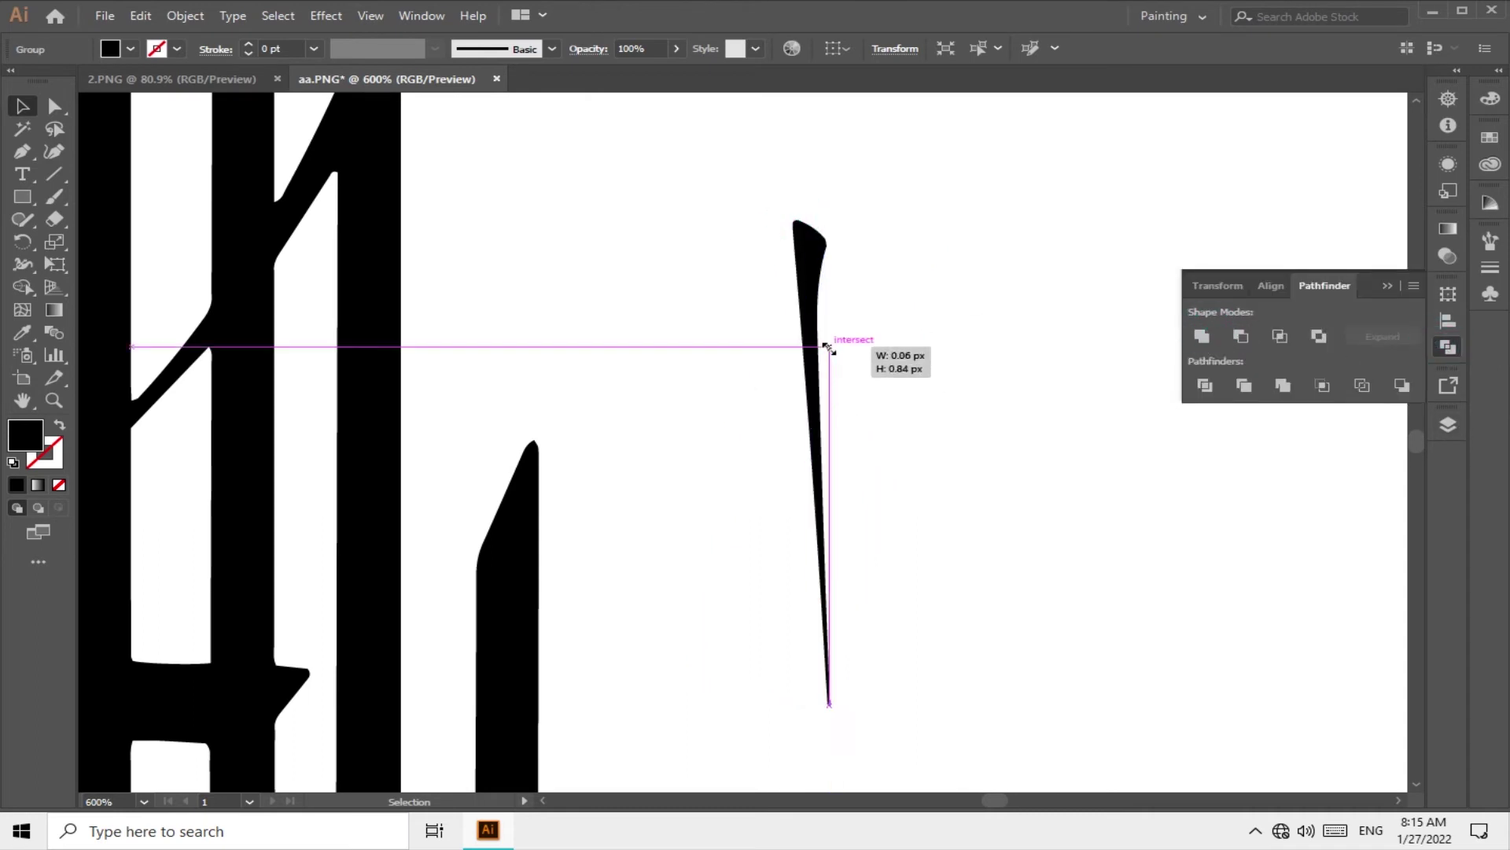
{"action": "key", "text": "ctrl+z"}
- Shorten the sliver from its top and place it beside the tall letter
{"action": "left_click_drag", "start_coordinate": [796, 222], "coordinate": [810, 465]}
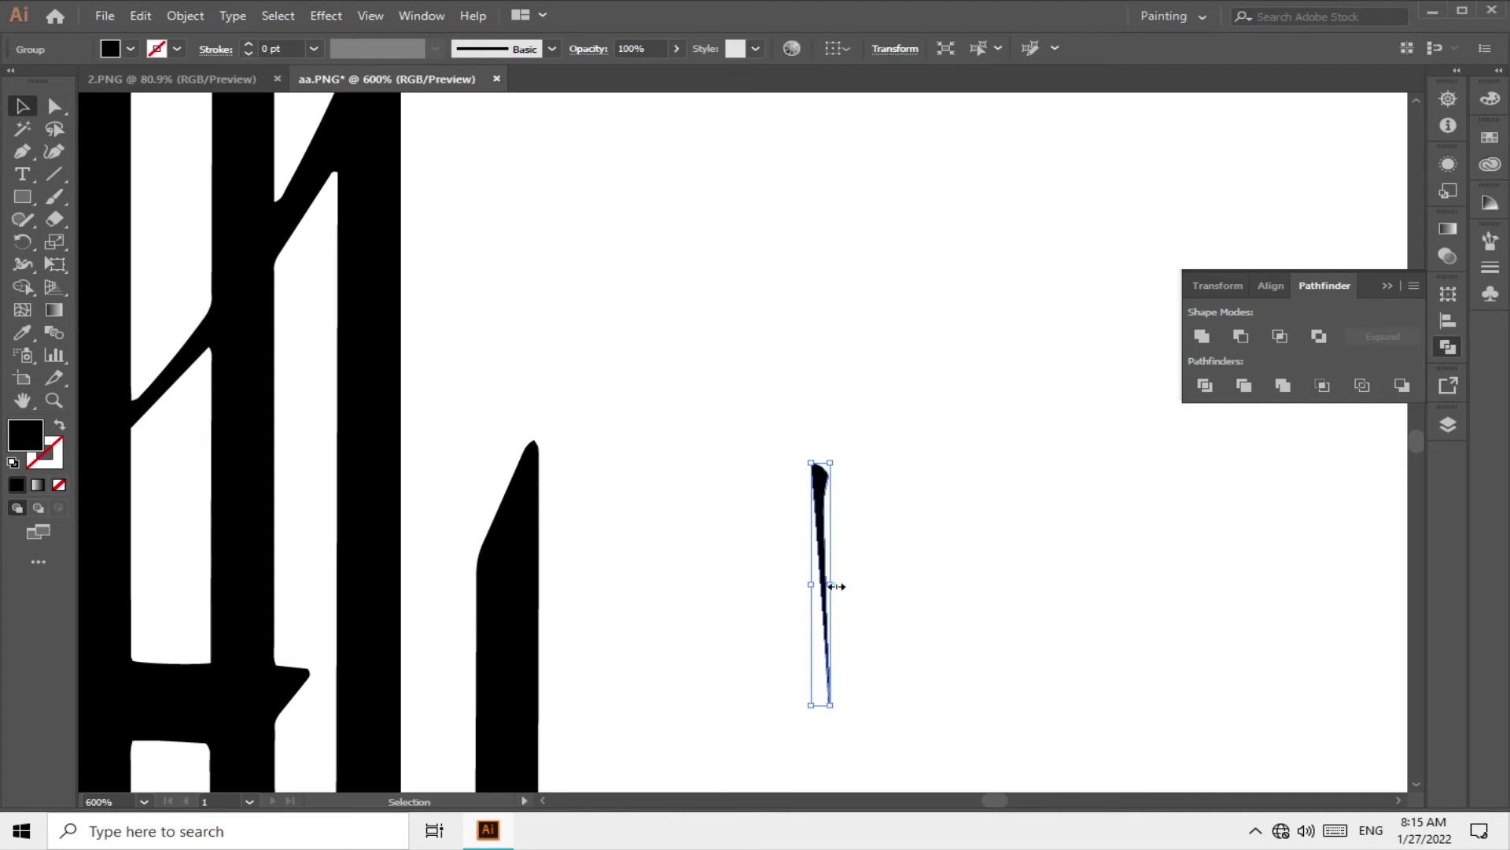
{"action": "left_click", "coordinate": [735, 502]}
{"action": "scroll", "coordinate": [779, 516], "scroll_direction": "down", "scroll_amount": 3}
{"action": "scroll", "coordinate": [873, 456], "scroll_direction": "up", "scroll_amount": 2}
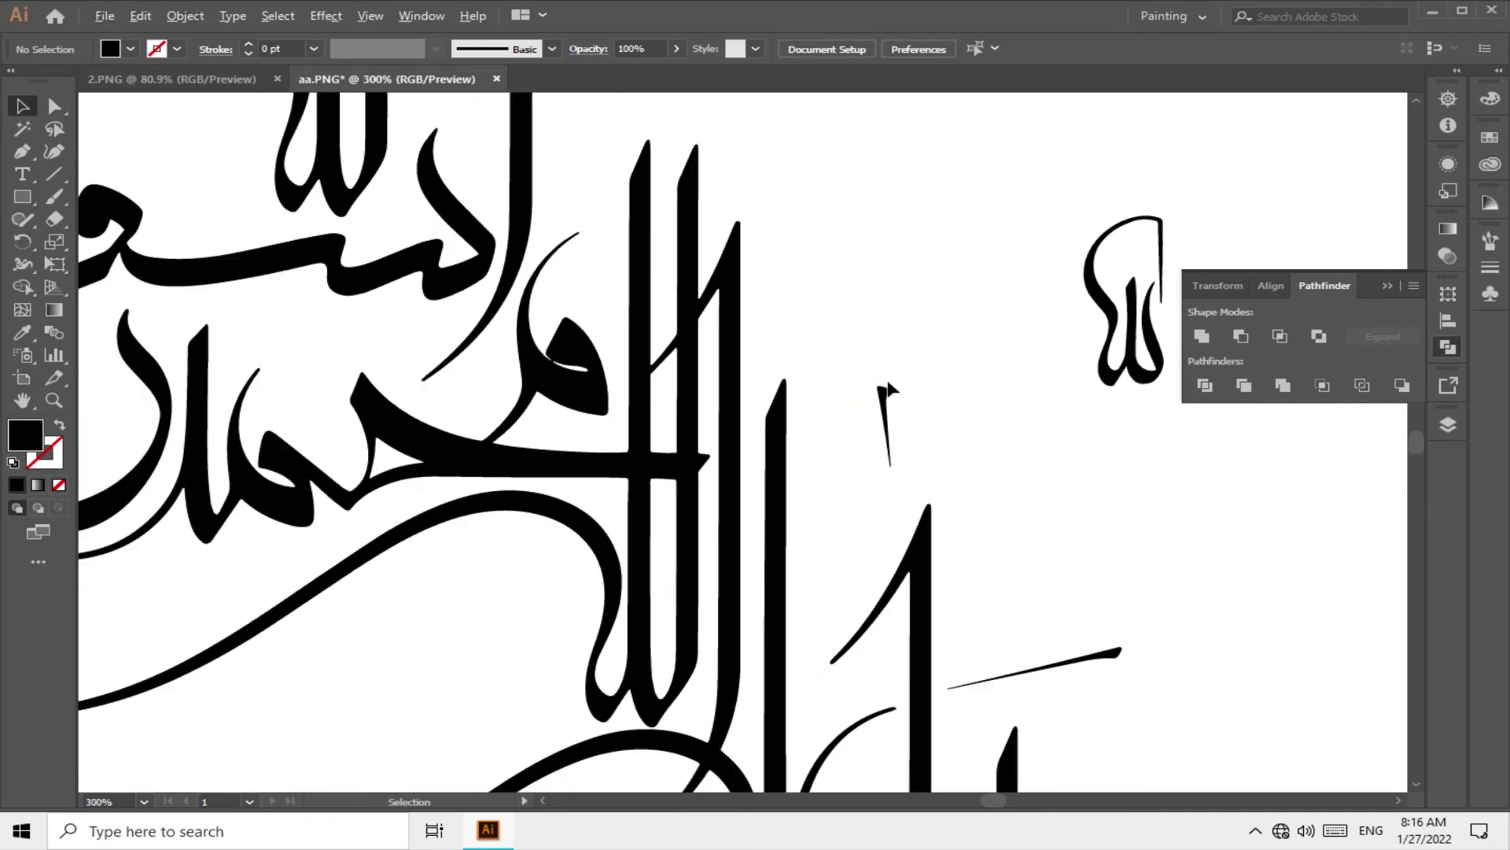
{"action": "scroll", "coordinate": [887, 388], "scroll_direction": "up", "scroll_amount": 2}
{"action": "mouse_move", "coordinate": [889, 425]}
{"action": "left_mouse_down"}
{"action": "mouse_move", "coordinate": [508, 260]}
{"action": "mouse_move", "coordinate": [489, 370]}
{"action": "left_mouse_up"}
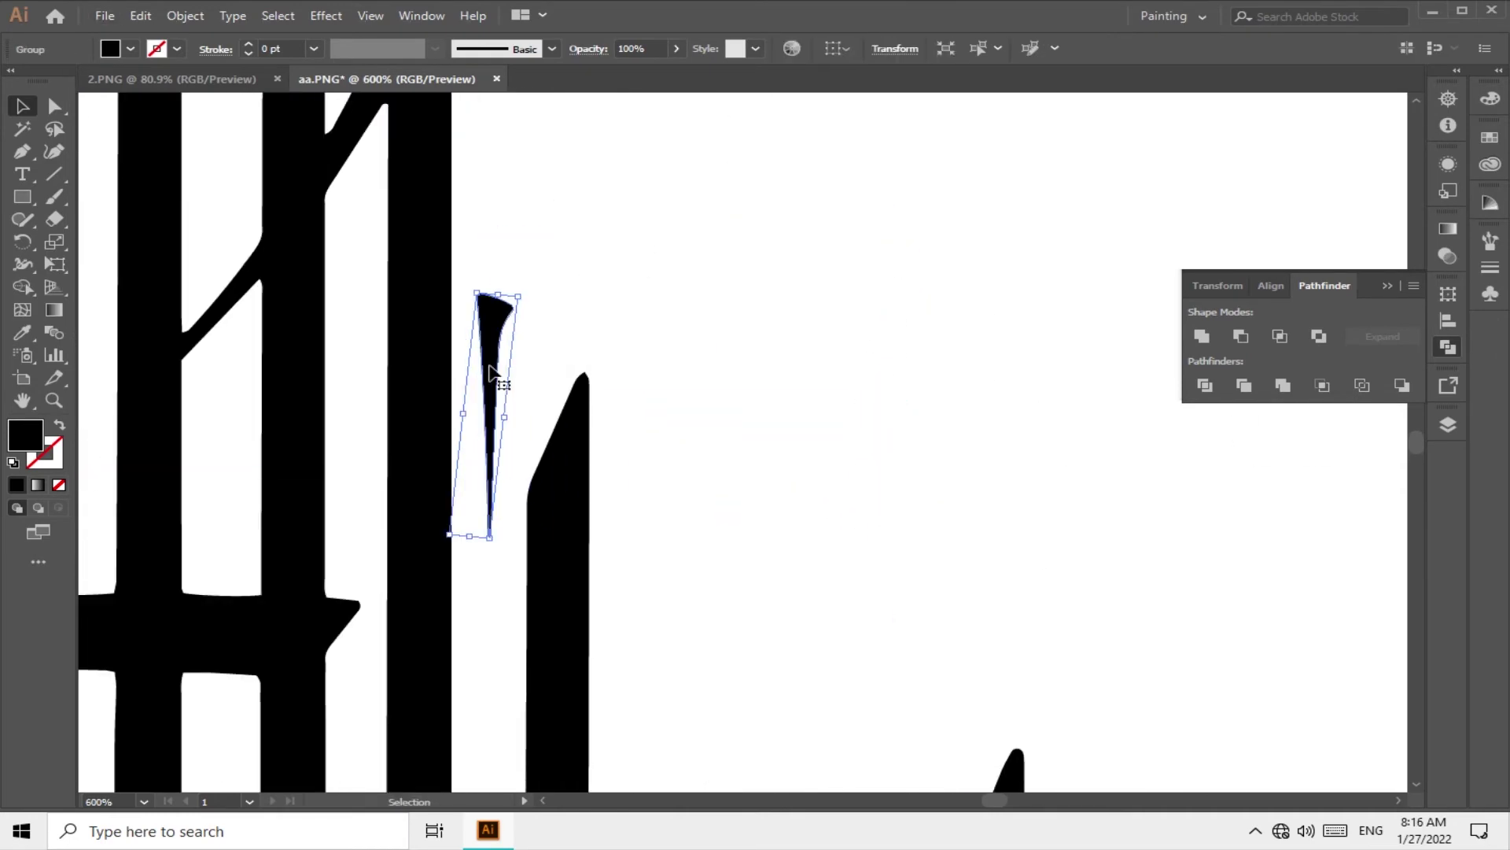
- Alt-drag two copies of the thin sliver under the word and move the small glyph up-left
{"action": "left_click", "coordinate": [865, 318]}
{"action": "scroll", "coordinate": [850, 354], "scroll_direction": "down", "scroll_amount": 5}
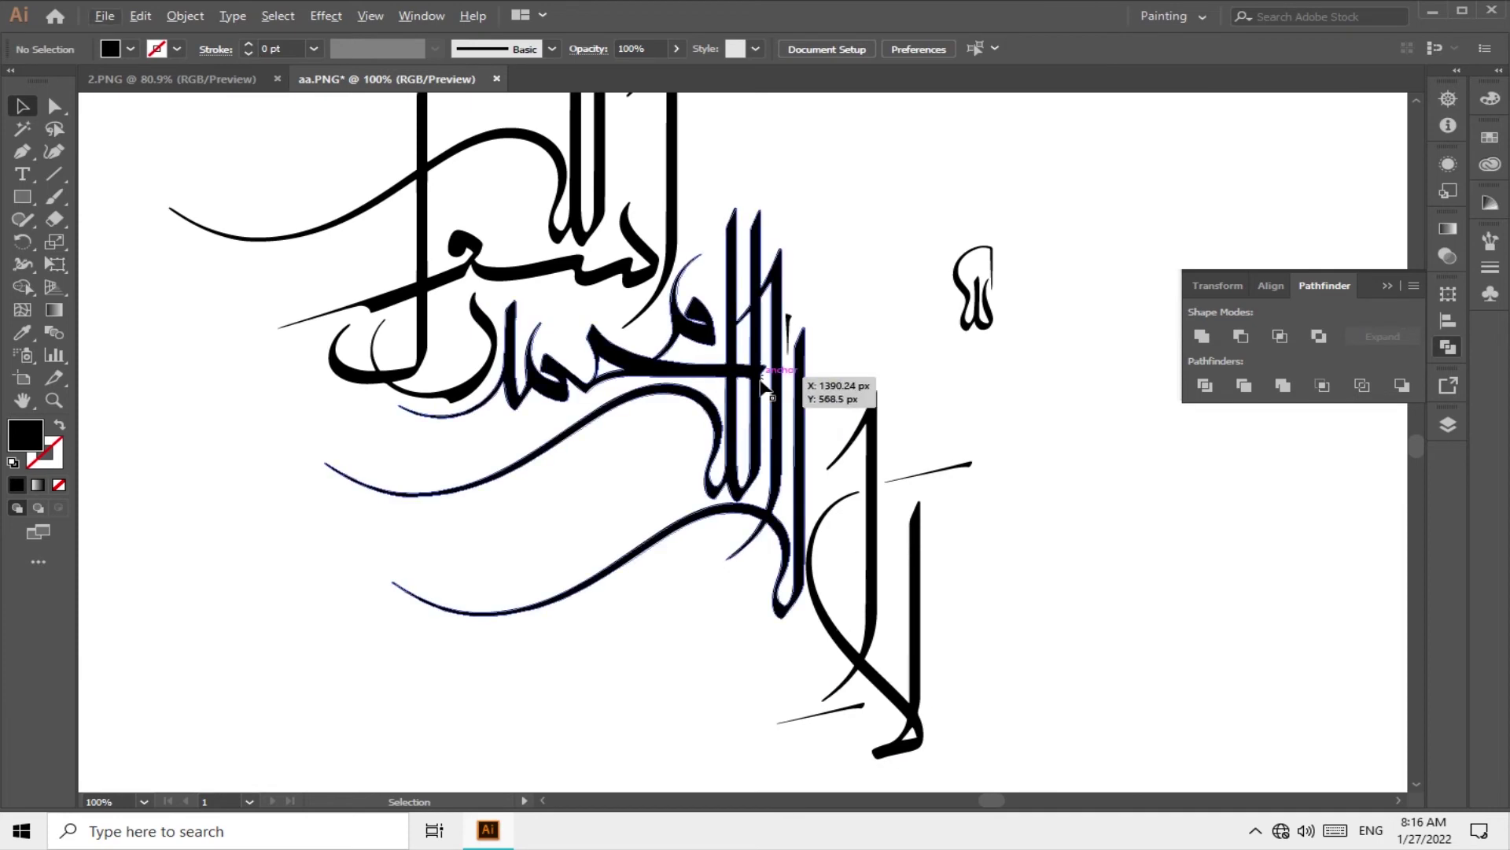
{"action": "left_click_drag", "start_coordinate": [962, 560], "coordinate": [686, 585]}
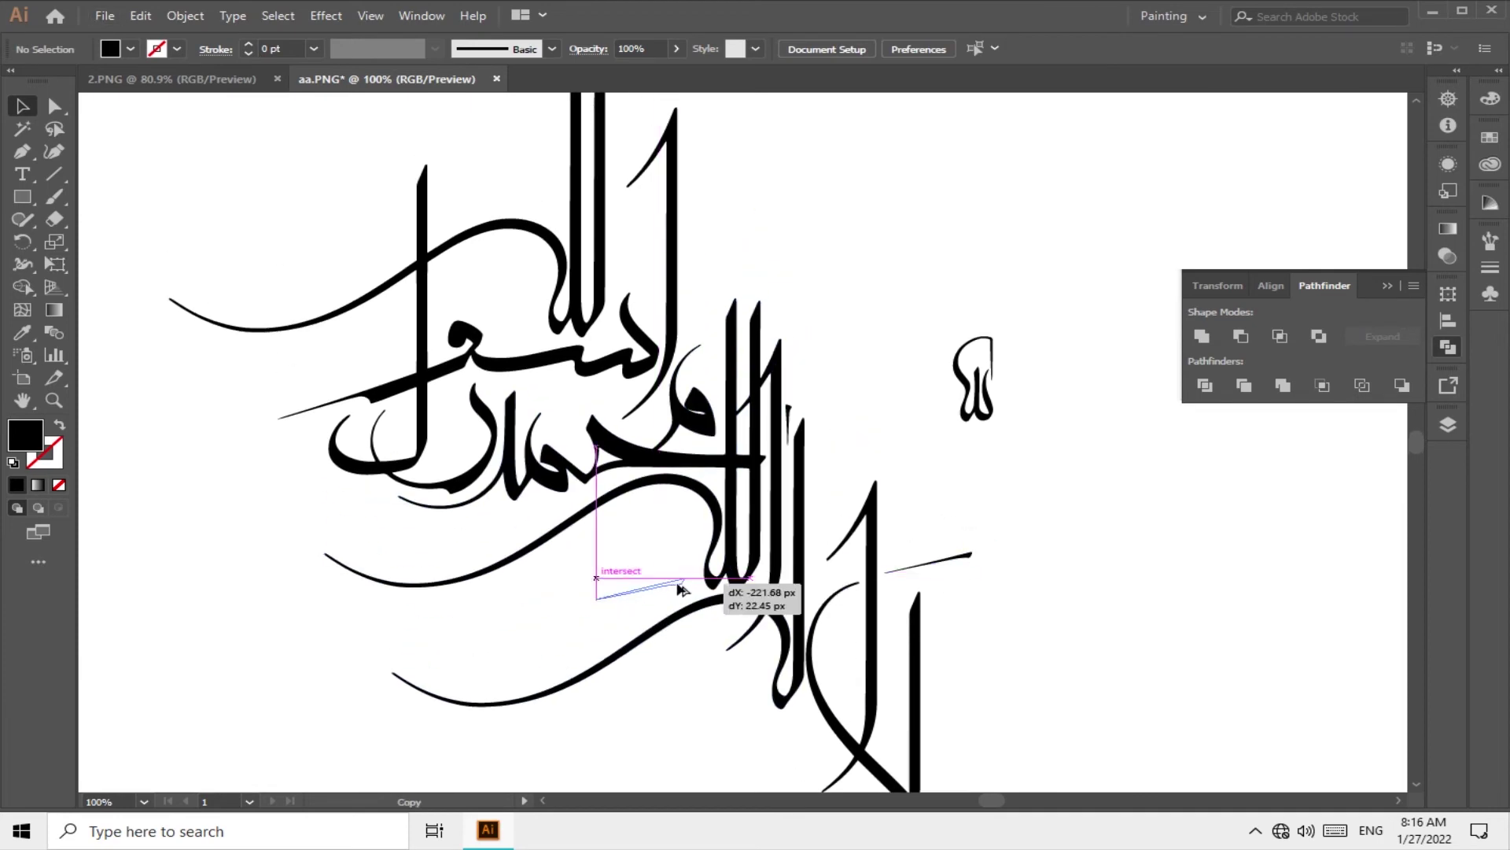
{"action": "left_click_drag", "start_coordinate": [970, 565], "coordinate": [765, 667]}
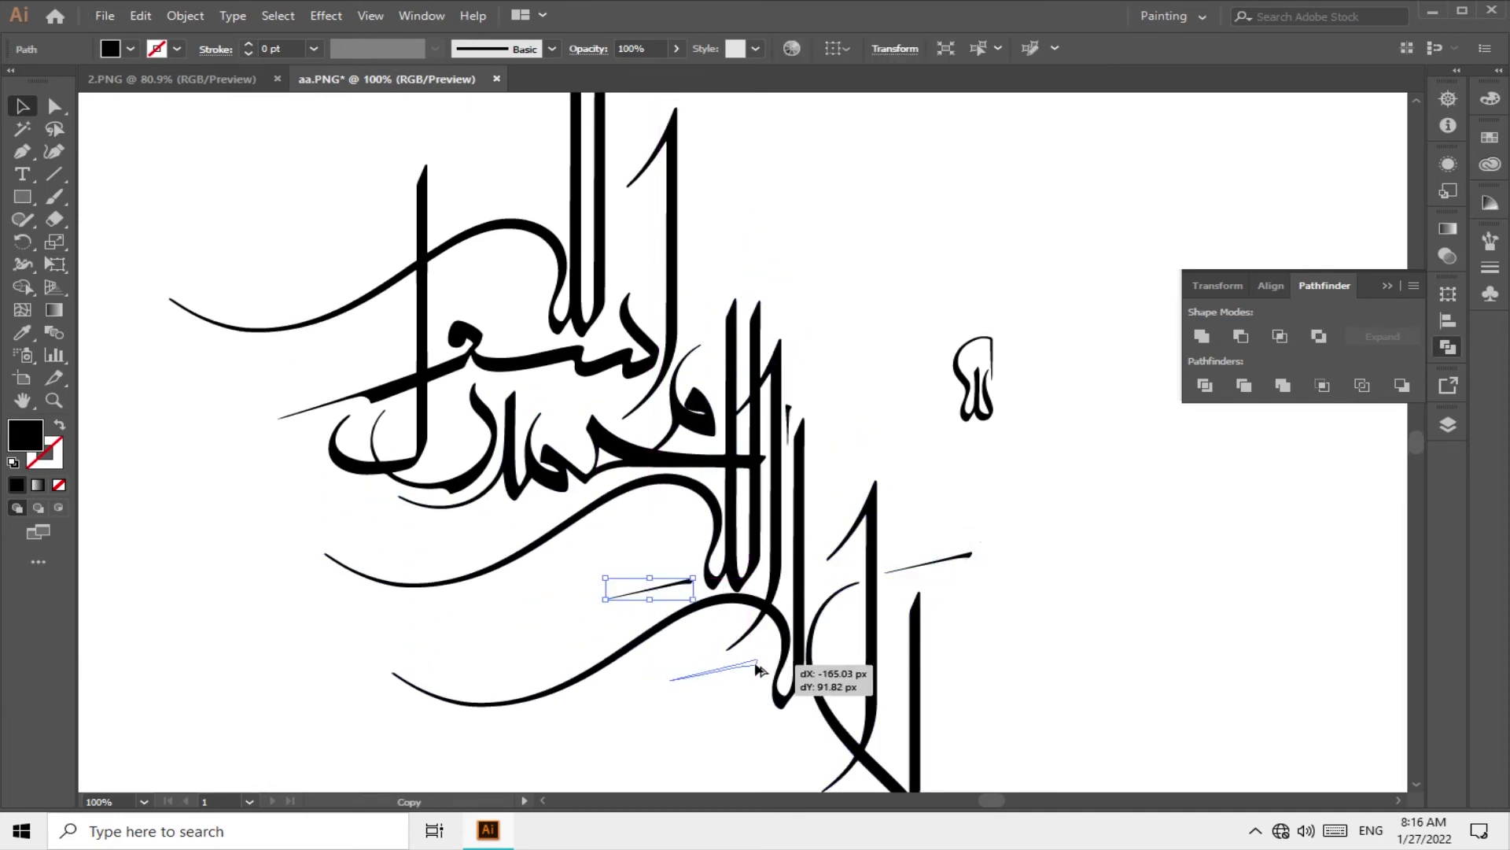
{"action": "left_click_drag", "start_coordinate": [973, 380], "coordinate": [750, 250]}
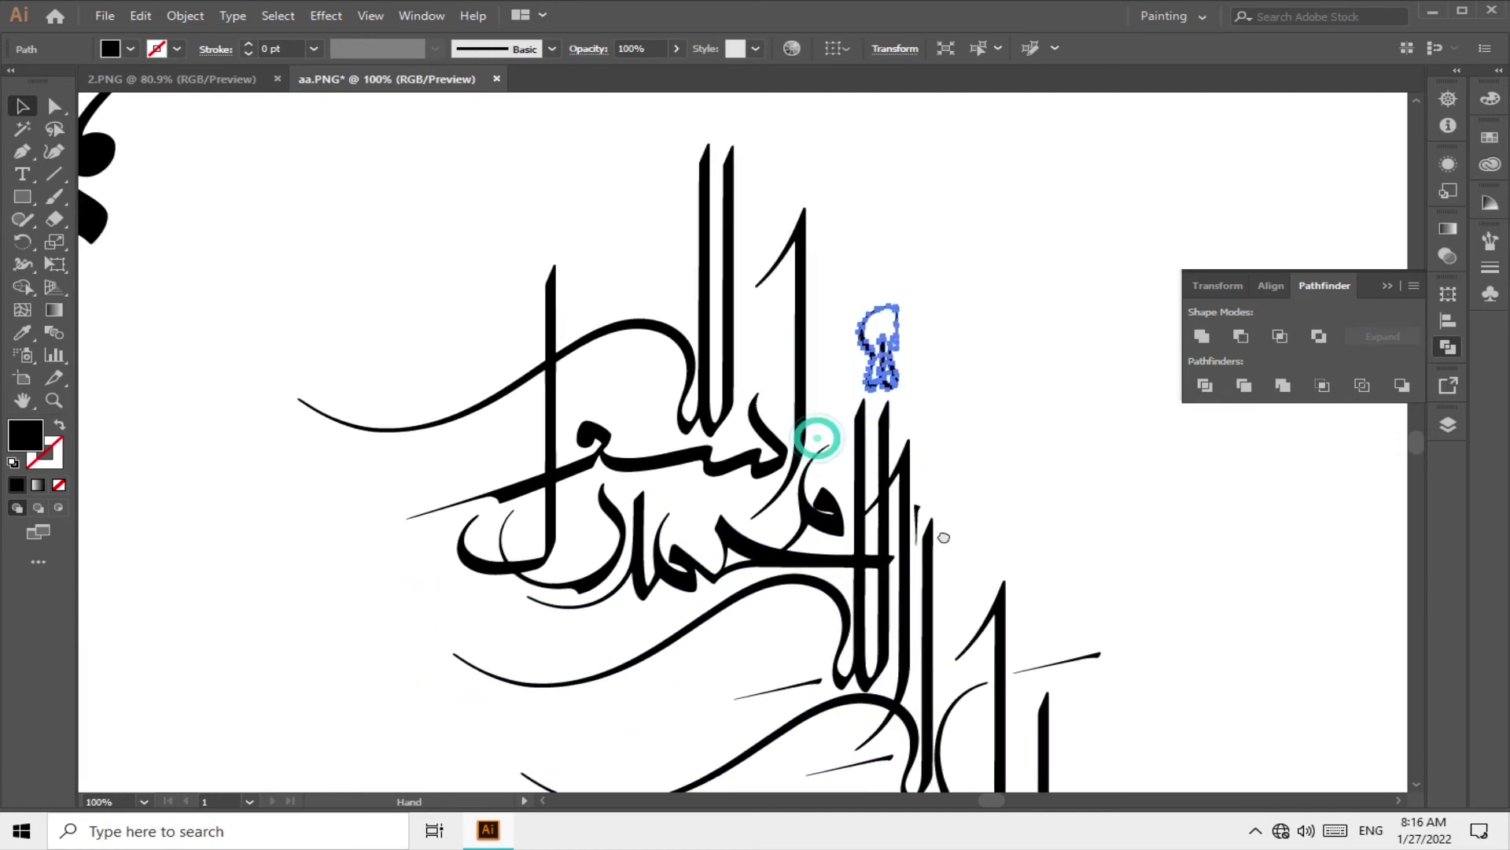
{"action": "scroll", "coordinate": [724, 441], "scroll_direction": "down", "scroll_amount": 3}
- Reposition the long stroke under the word and shrink it much smaller
{"action": "left_click", "coordinate": [724, 445]}
{"action": "scroll", "coordinate": [350, 461], "scroll_direction": "up", "scroll_amount": 4}
{"action": "scroll", "coordinate": [350, 462], "scroll_direction": "down", "scroll_amount": 3}
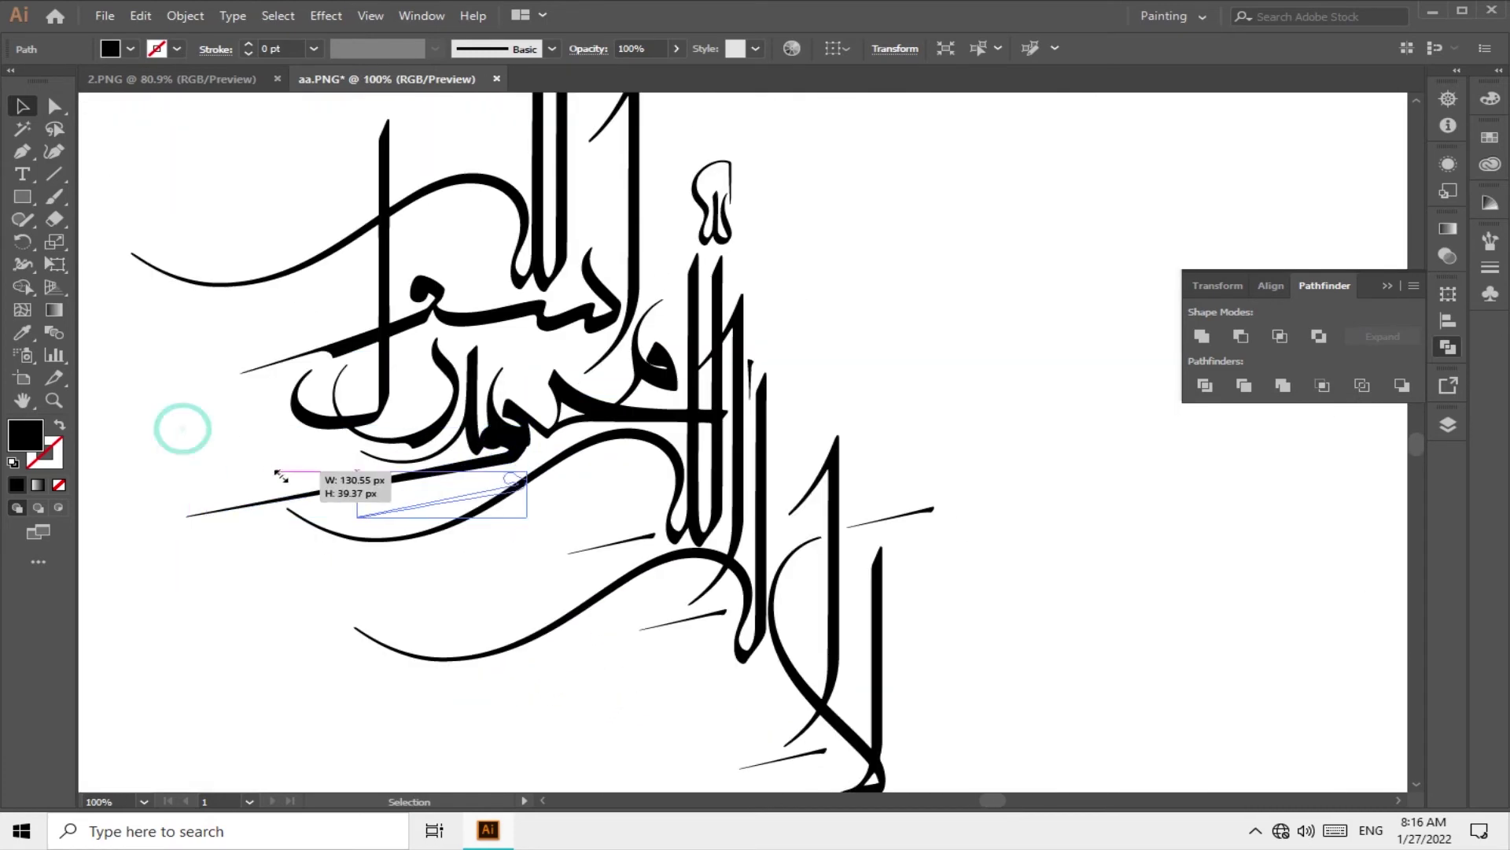
{"action": "left_click_drag", "start_coordinate": [339, 490], "coordinate": [523, 571]}
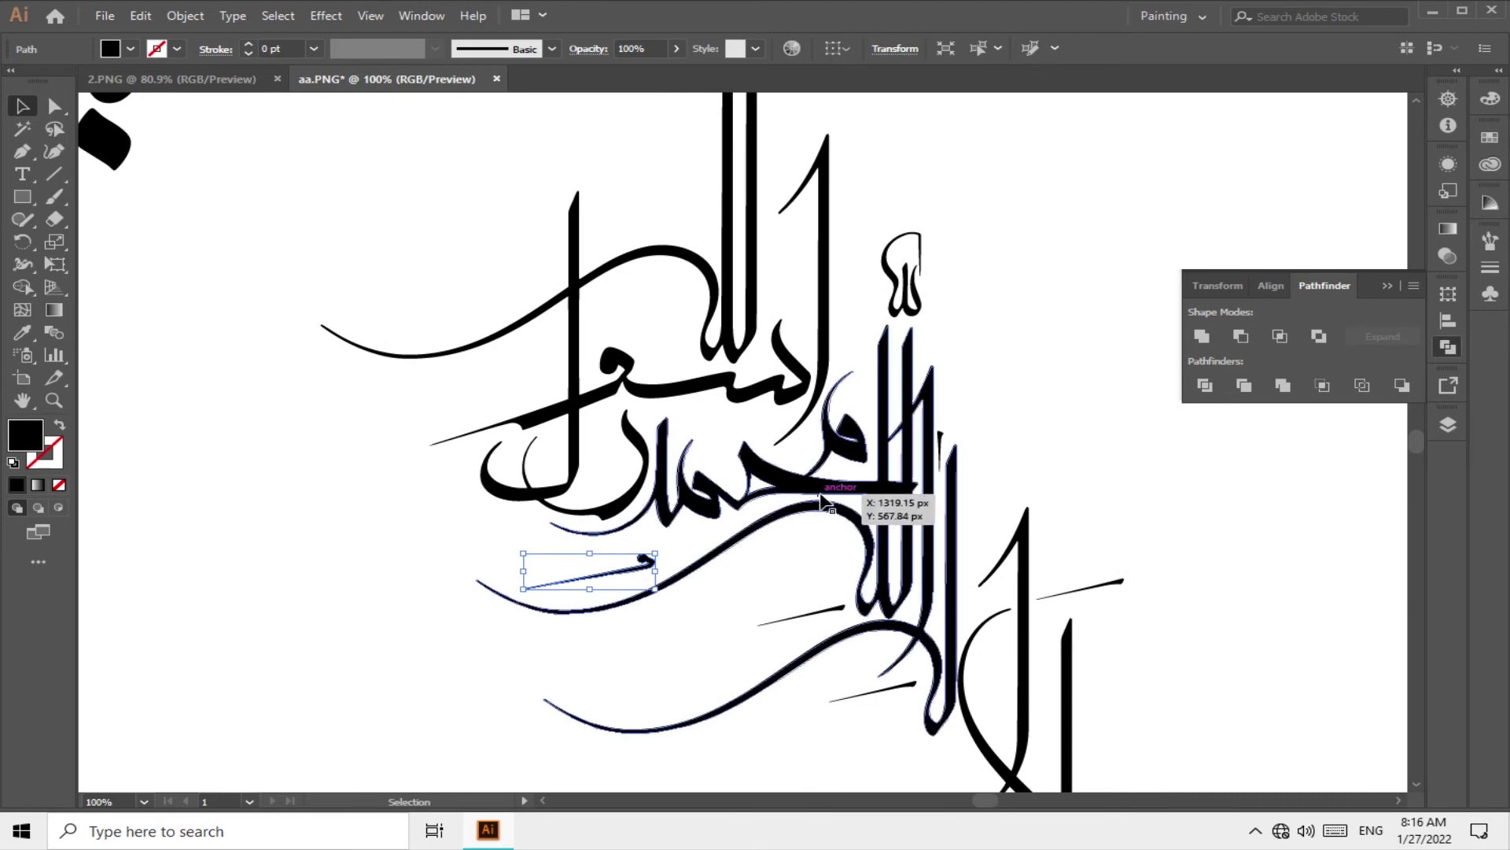
{"action": "scroll", "coordinate": [869, 499], "scroll_direction": "up", "scroll_amount": 1}
{"action": "scroll", "coordinate": [606, 659], "scroll_direction": "up", "scroll_amount": 5}
{"action": "scroll", "coordinate": [132, 299], "scroll_direction": "down", "scroll_amount": 3}
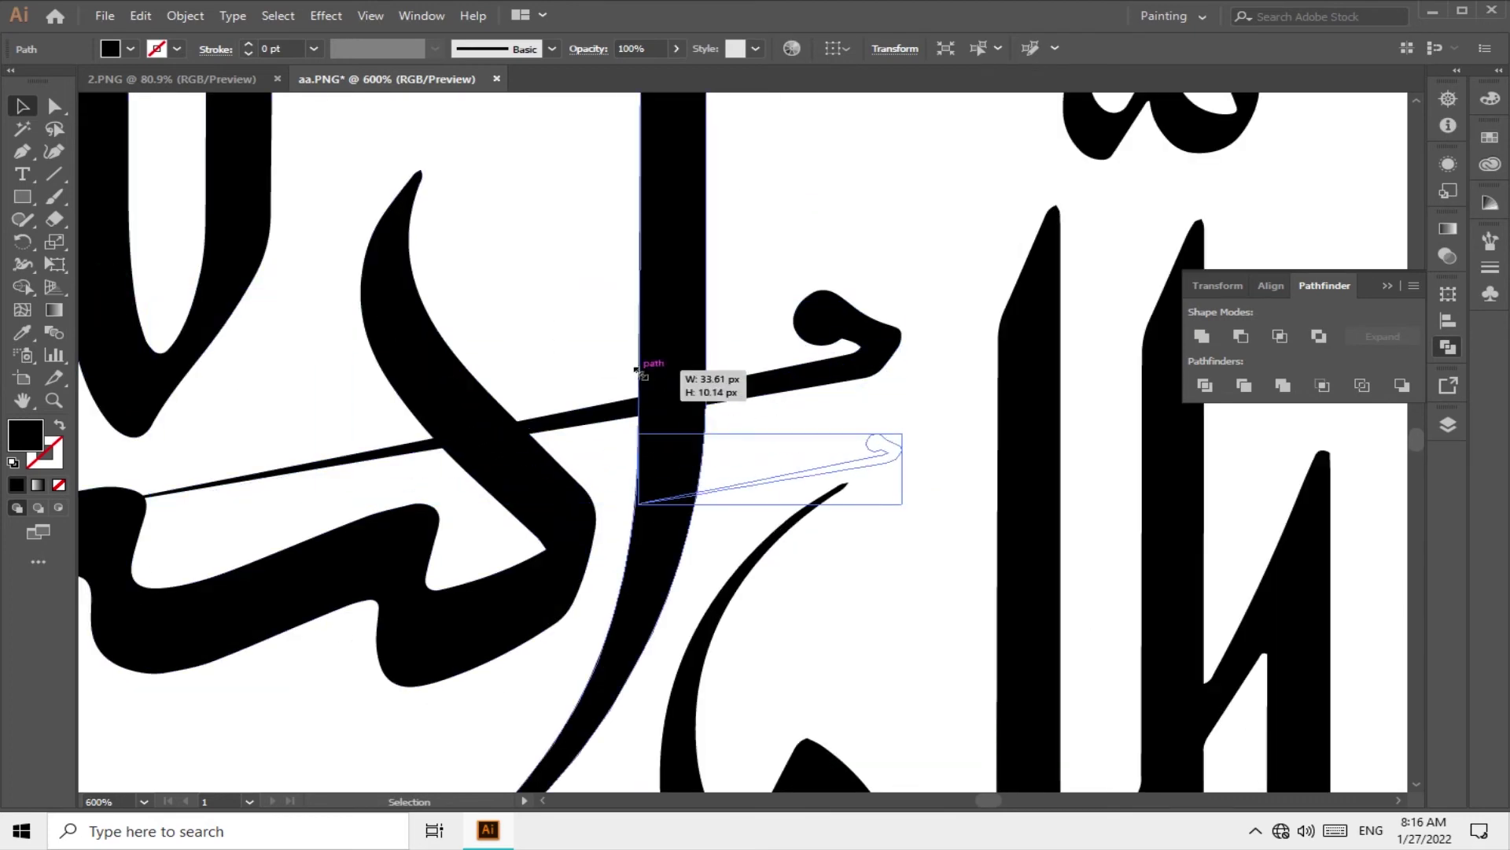
{"action": "mouse_move", "coordinate": [650, 364]}
{"action": "left_mouse_down"}
{"action": "mouse_move", "coordinate": [883, 432]}
{"action": "mouse_move", "coordinate": [944, 398]}
{"action": "left_mouse_up"}
{"action": "scroll", "coordinate": [747, 622], "scroll_direction": "down", "scroll_amount": 3}
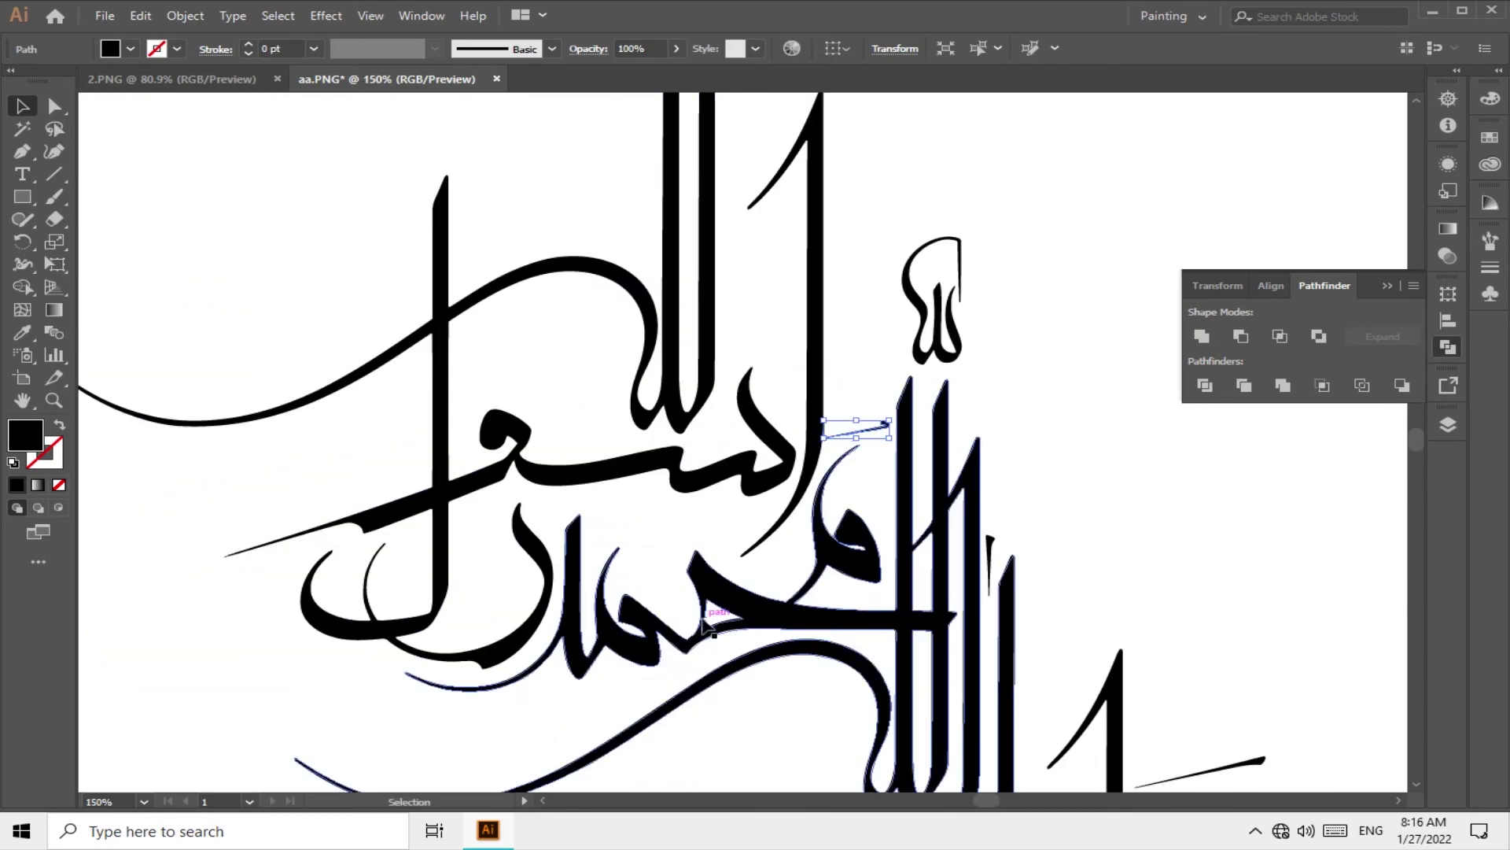
- Place a copy of the stroke in the composition and move the loop-topped letter beside it
{"action": "left_click", "coordinate": [1096, 498]}
{"action": "scroll", "coordinate": [1093, 535], "scroll_direction": "down", "scroll_amount": 3}
{"action": "scroll", "coordinate": [854, 479], "scroll_direction": "up", "scroll_amount": 4}
{"action": "left_click_drag", "start_coordinate": [853, 480], "coordinate": [848, 539]}
{"action": "scroll", "coordinate": [848, 539], "scroll_direction": "down", "scroll_amount": 2}
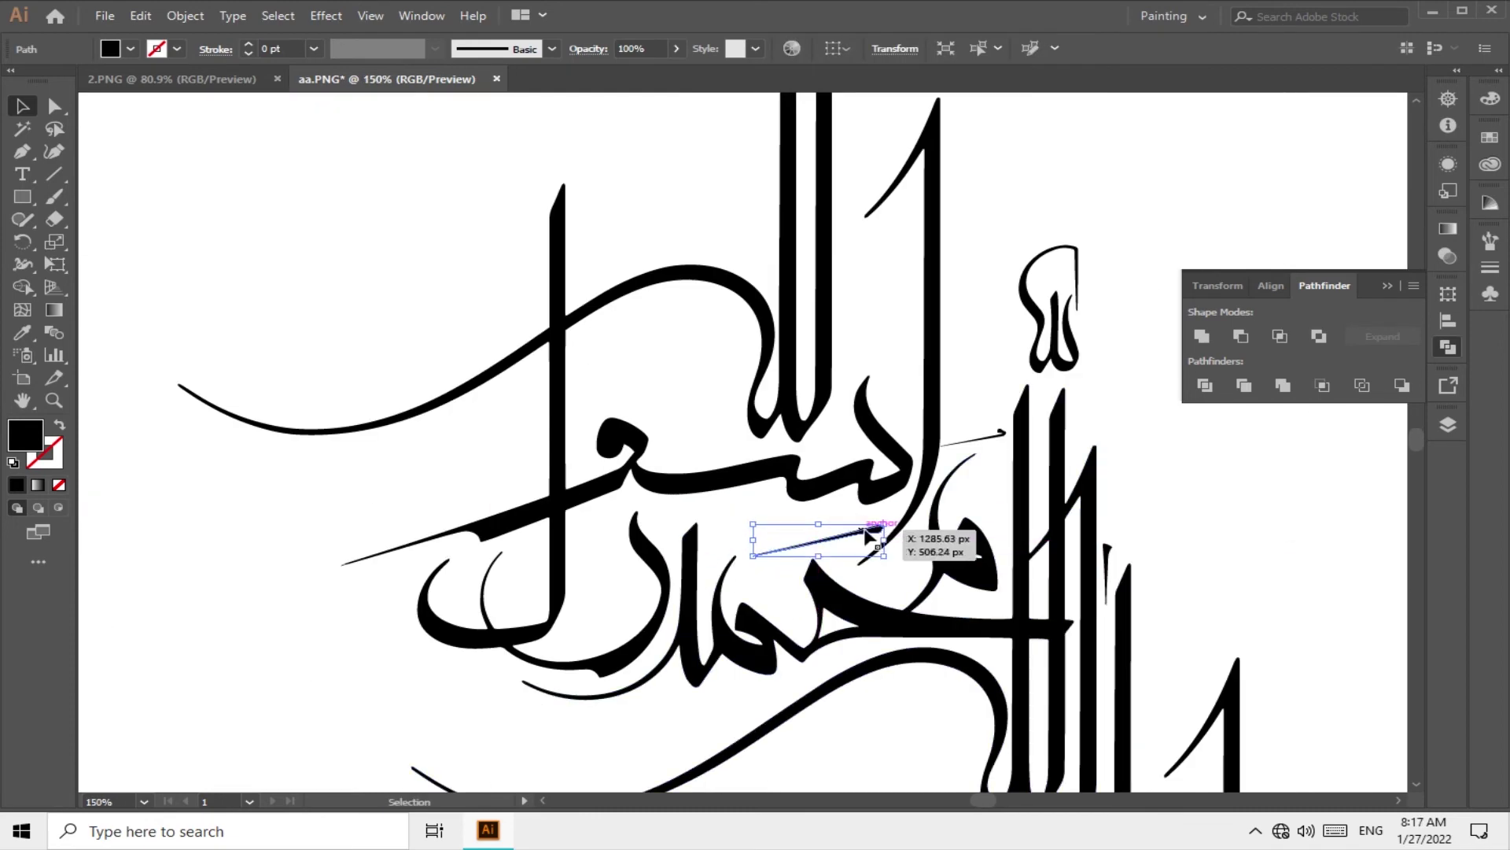
{"action": "left_click_drag", "start_coordinate": [1036, 344], "coordinate": [688, 527]}
{"action": "scroll", "coordinate": [653, 529], "scroll_direction": "up", "scroll_amount": 3}
- Narrow the loop-topped letter, then slightly widen the small letter shape
{"action": "mouse_move", "coordinate": [655, 445]}
{"action": "left_mouse_down"}
{"action": "mouse_move", "coordinate": [736, 472]}
{"action": "mouse_move", "coordinate": [798, 551]}
{"action": "left_mouse_up"}
{"action": "left_click", "coordinate": [748, 512]}
{"action": "scroll", "coordinate": [873, 429], "scroll_direction": "down", "scroll_amount": 5}
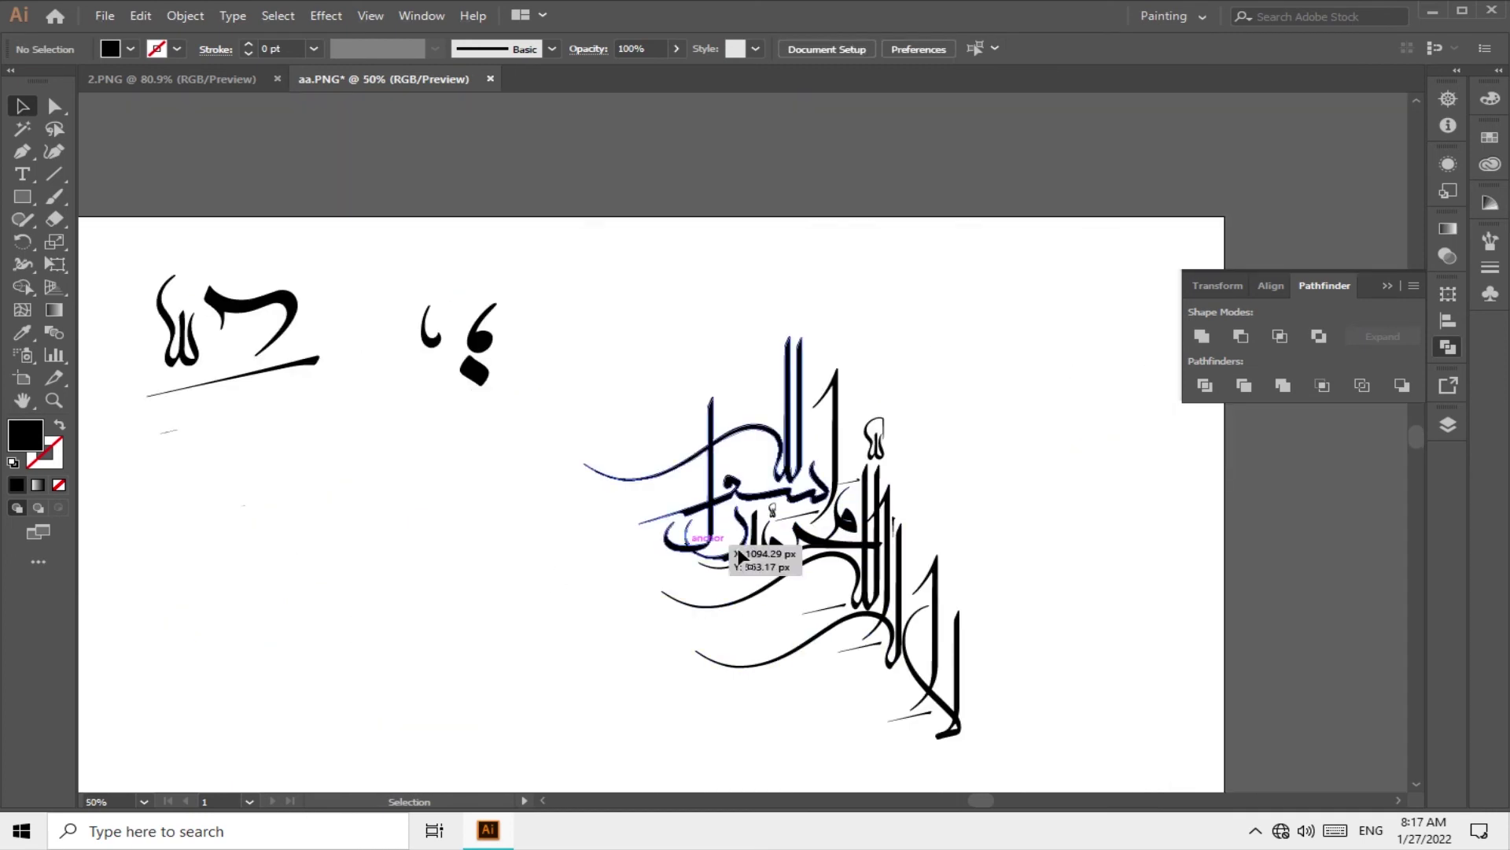
{"action": "scroll", "coordinate": [882, 433], "scroll_direction": "up", "scroll_amount": 5}
{"action": "left_click", "coordinate": [889, 453]}
{"action": "left_click_drag", "start_coordinate": [911, 453], "coordinate": [945, 453]}
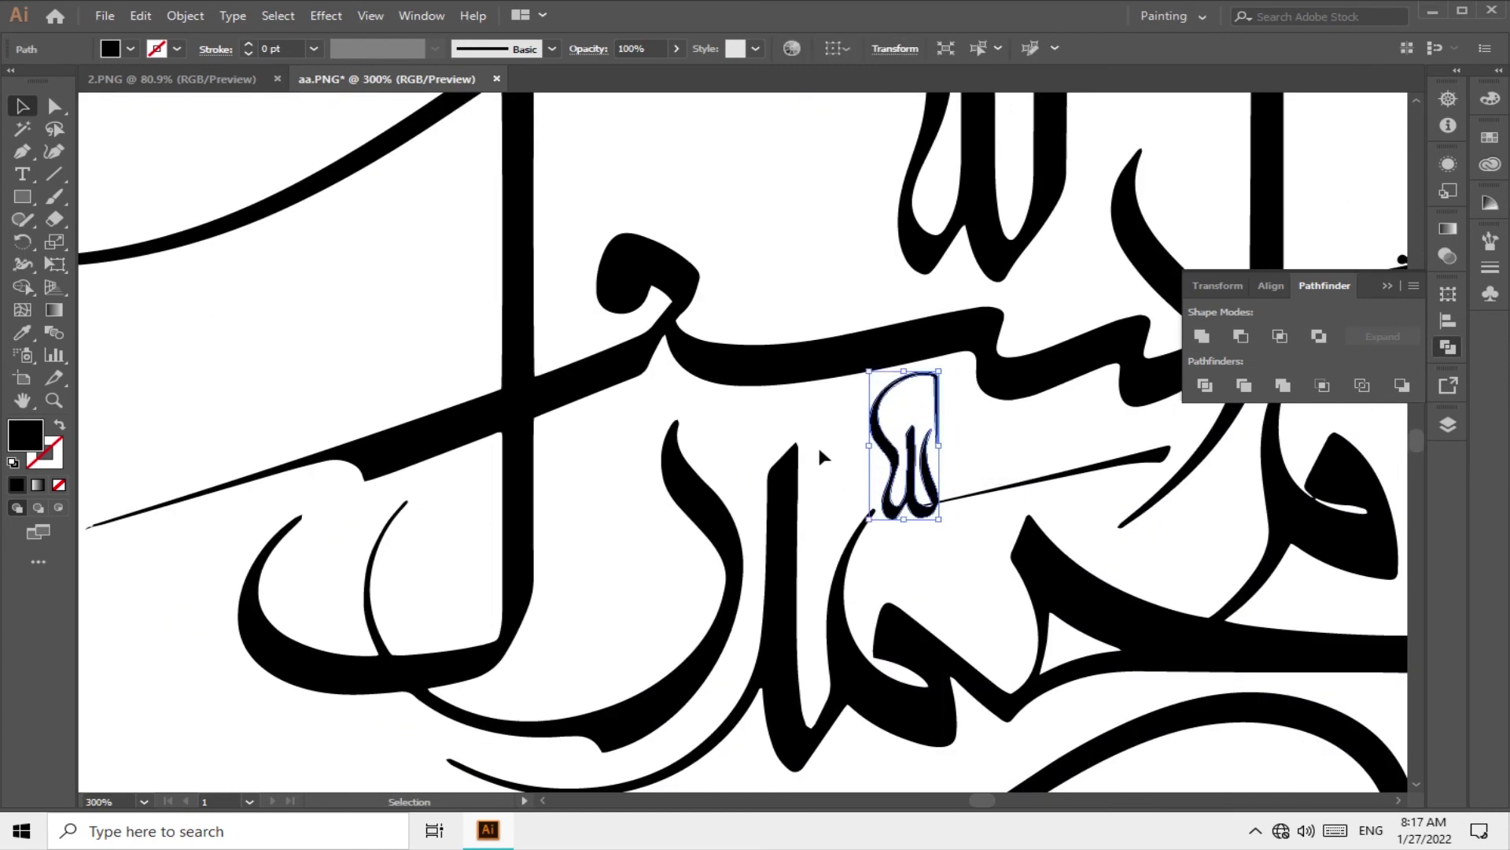
{"action": "scroll", "coordinate": [391, 513], "scroll_direction": "down", "scroll_amount": 10}
{"action": "scroll", "coordinate": [832, 499], "scroll_direction": "up", "scroll_amount": 5}
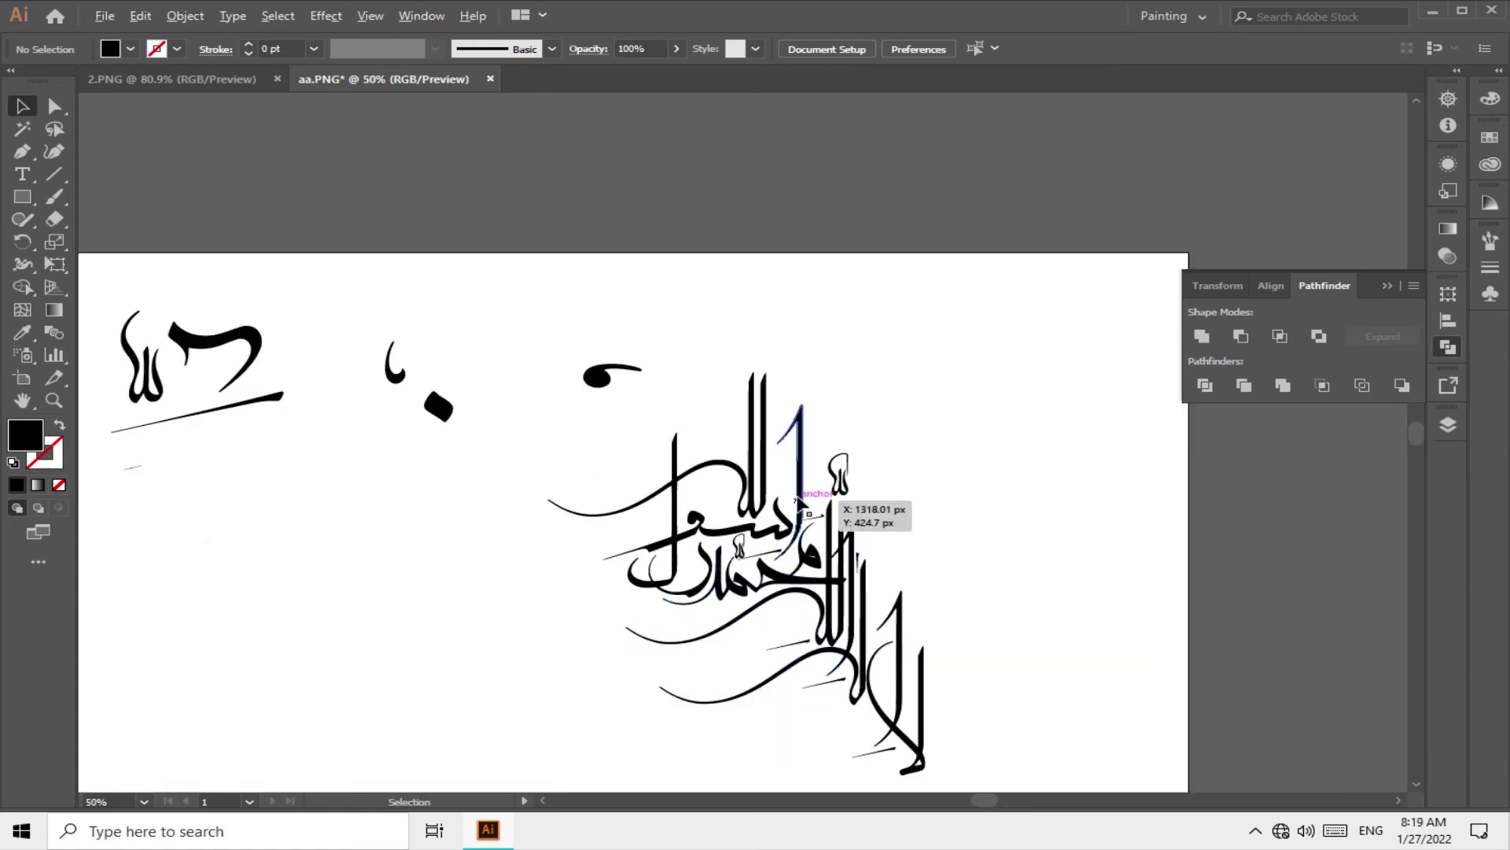
{"action": "scroll", "coordinate": [826, 489], "scroll_direction": "up", "scroll_amount": 5}
- Move a small stroke piece right and down and drop a copy of it
{"action": "left_click", "coordinate": [346, 578]}
{"action": "scroll", "coordinate": [441, 648], "scroll_direction": "up", "scroll_amount": 3}
{"action": "mouse_move", "coordinate": [661, 532]}
{"action": "left_mouse_down"}
{"action": "mouse_move", "coordinate": [835, 572]}
{"action": "mouse_move", "coordinate": [782, 549]}
{"action": "left_mouse_up"}
{"action": "left_click_drag", "start_coordinate": [810, 607], "coordinate": [811, 608]}
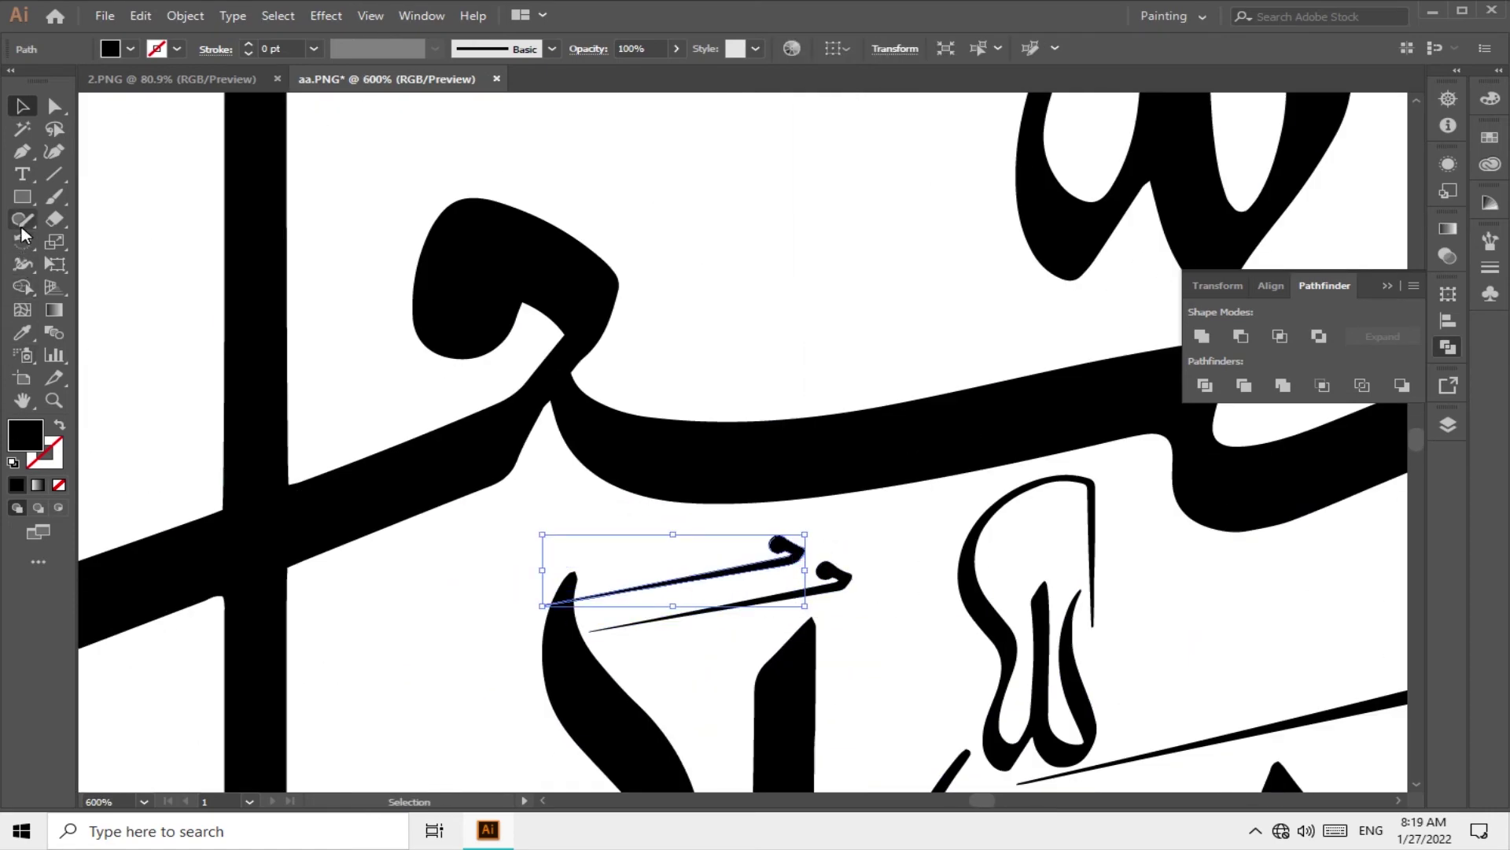
{"action": "left_click_drag", "start_coordinate": [22, 241], "coordinate": [111, 252]}
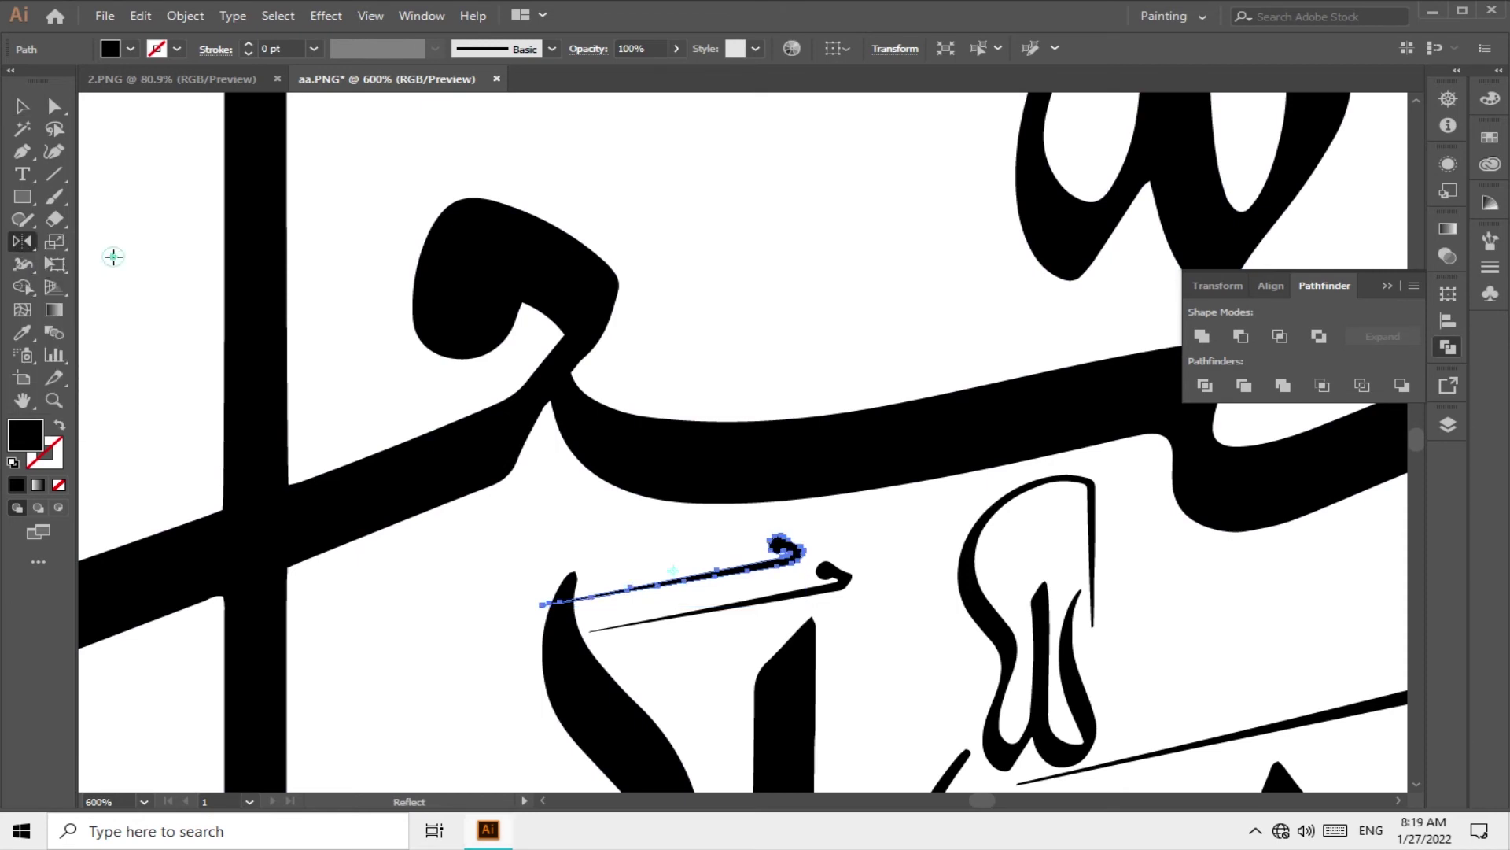
- Mirror the short hooked stroke across the horizontal axis with the Reflect tool
{"action": "double_click", "coordinate": [22, 242]}
{"action": "left_click", "coordinate": [1061, 383]}
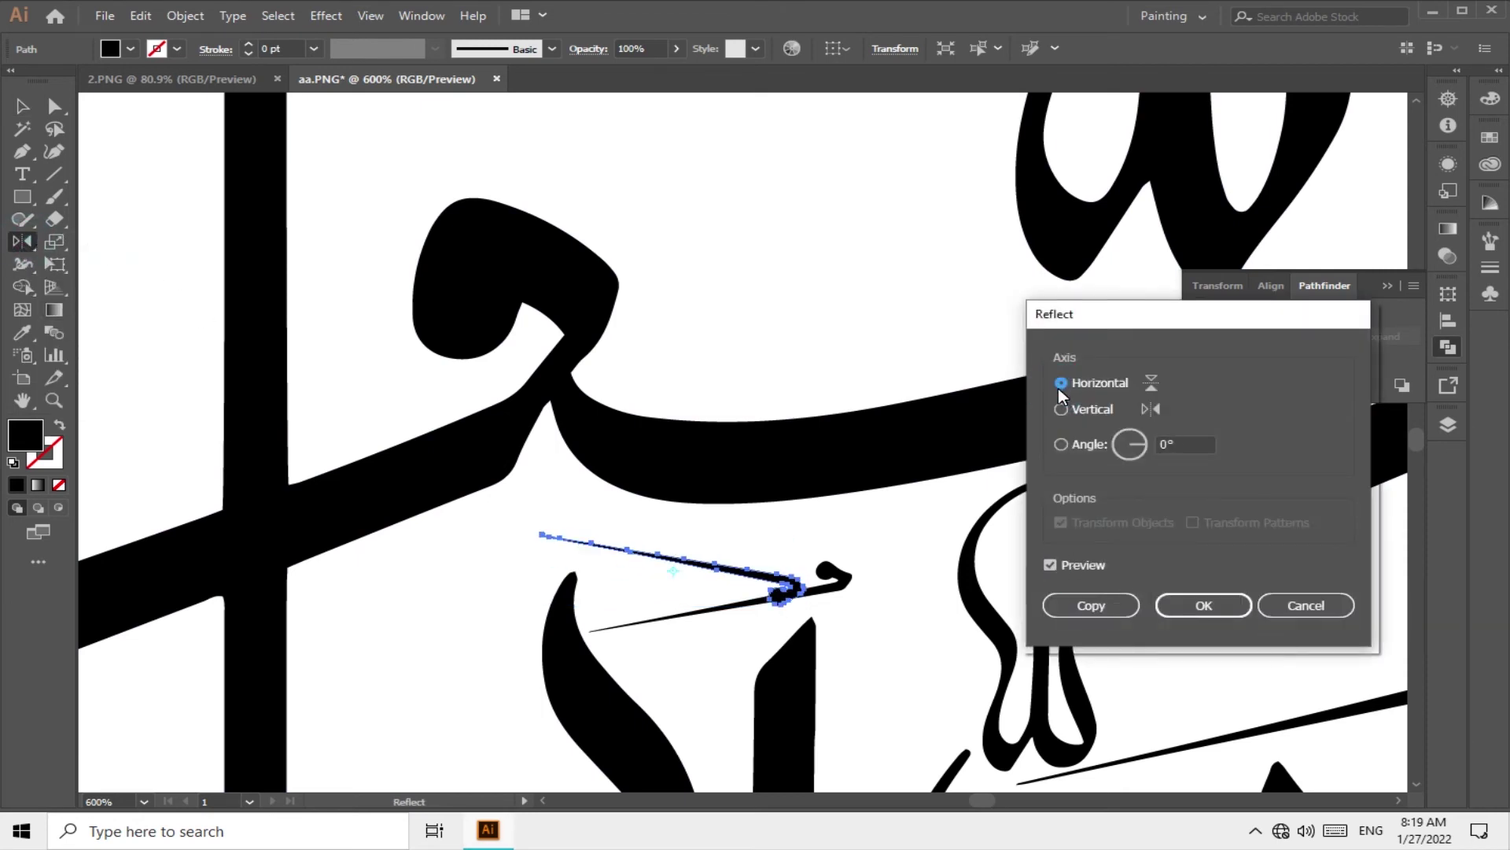
{"action": "left_click", "coordinate": [1061, 409]}
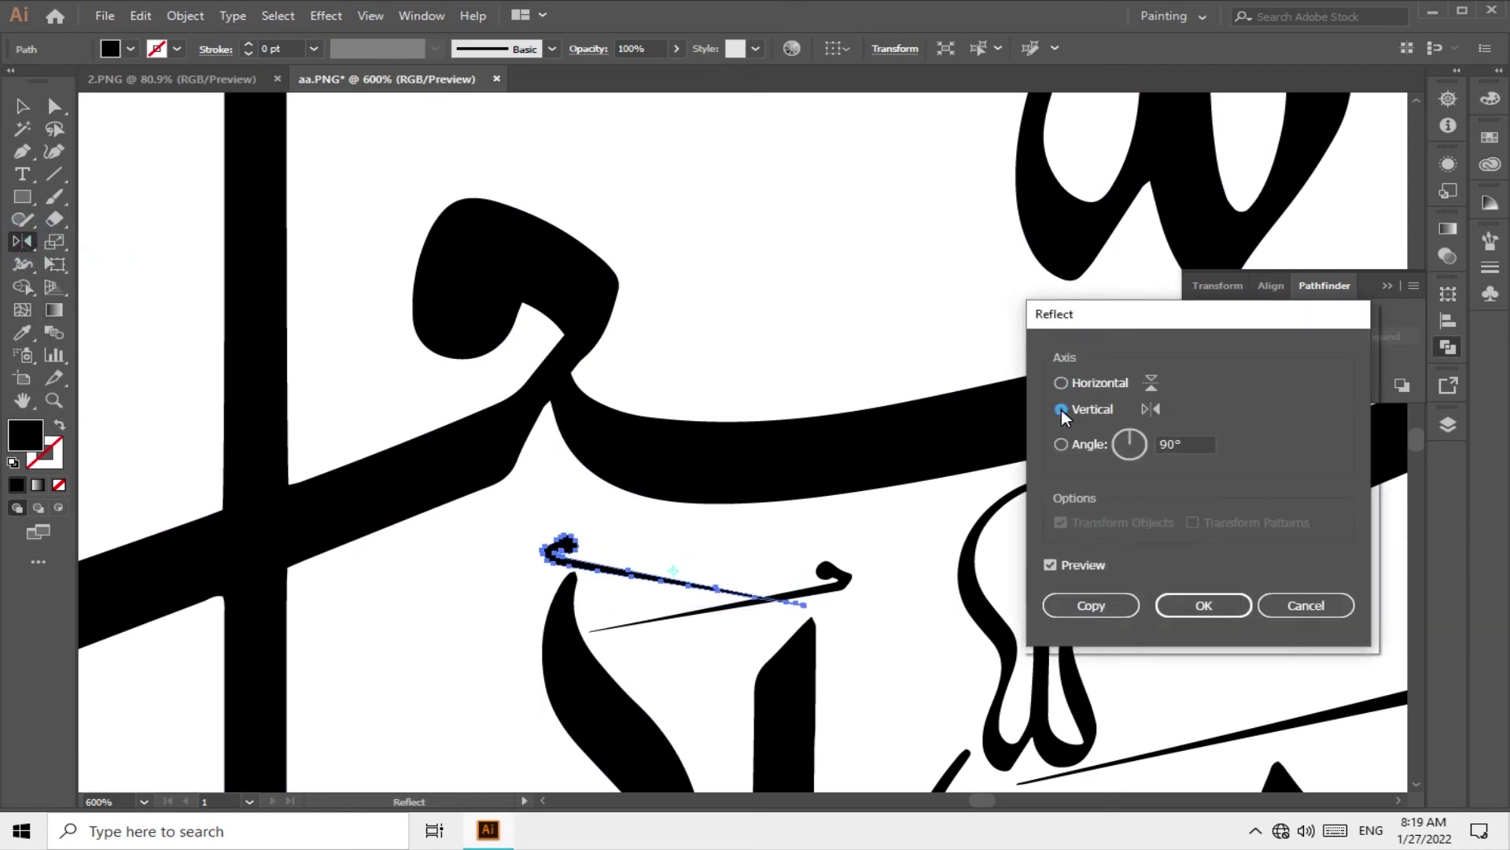
{"action": "left_click", "coordinate": [1199, 606]}
{"action": "key", "text": "Return"}
{"action": "left_click", "coordinate": [1061, 383]}
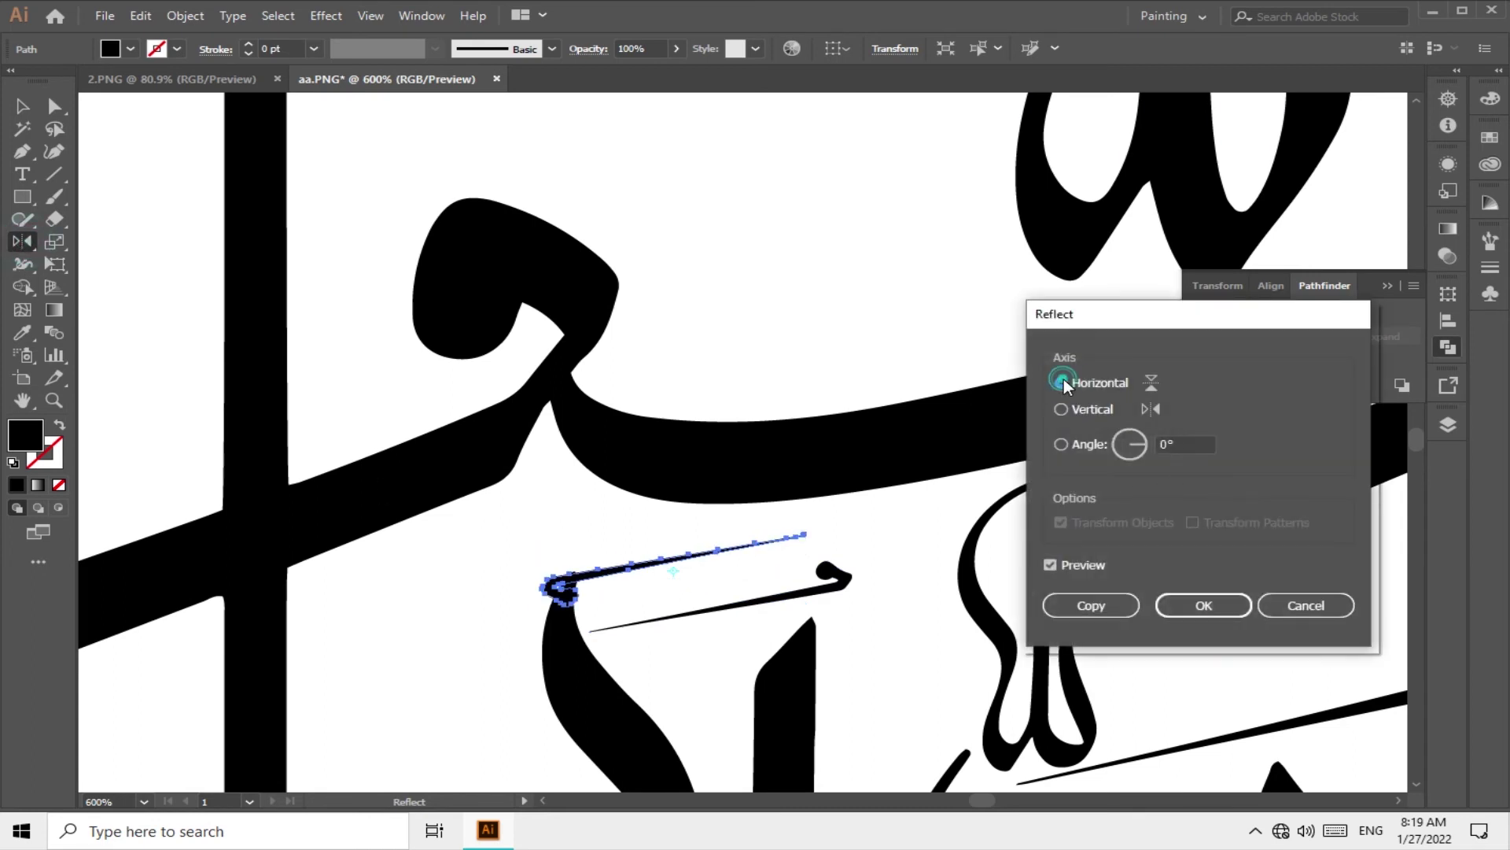
{"action": "left_click", "coordinate": [1196, 606]}
- Move the mirrored stroke up beside the letter piece and shrink the long thin stroke
{"action": "key", "text": "v"}
{"action": "left_click_drag", "start_coordinate": [574, 596], "coordinate": [798, 579]}
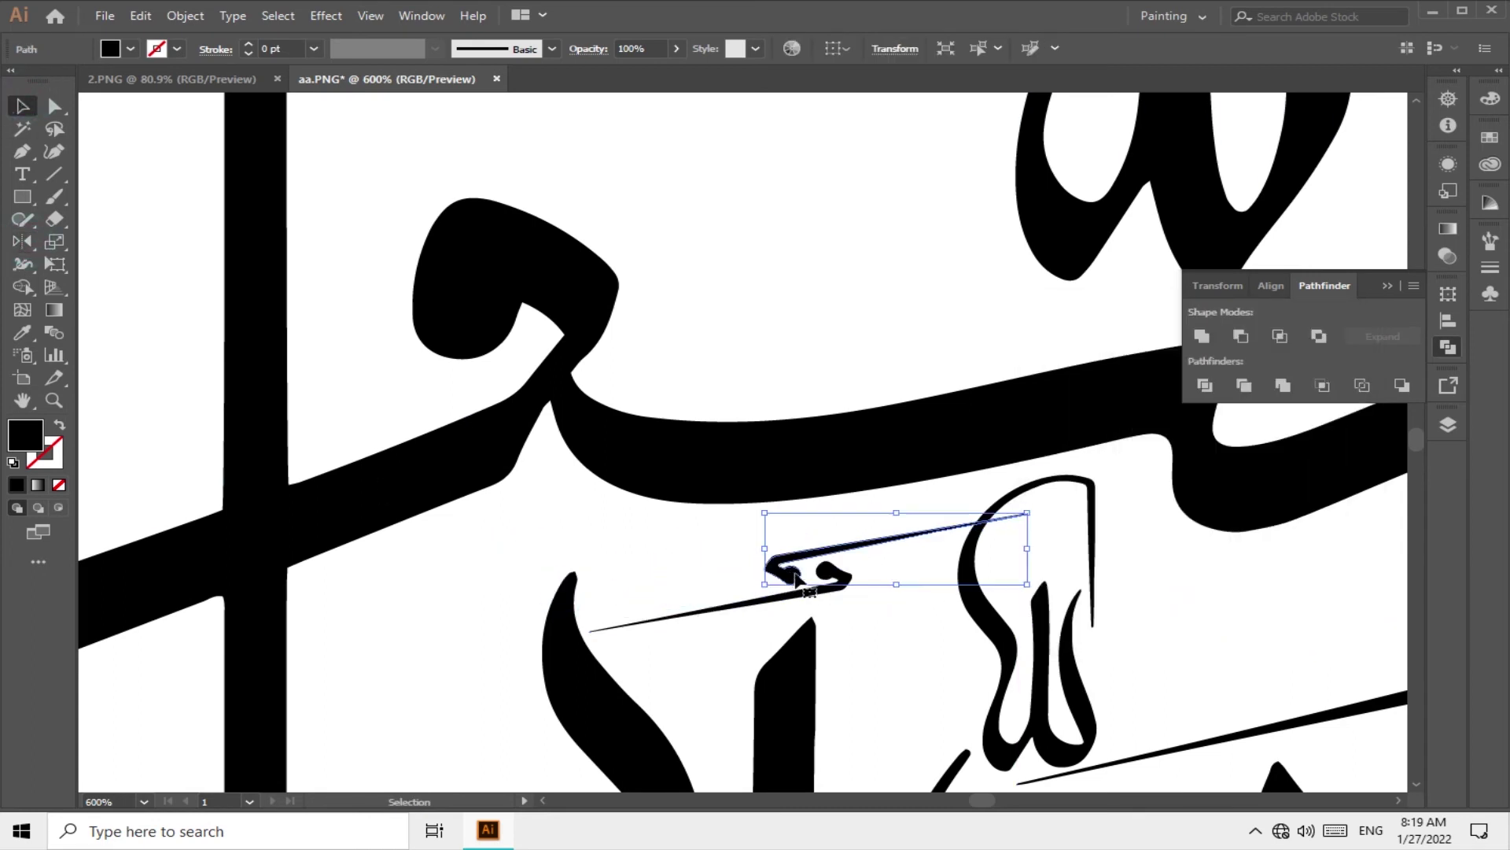
{"action": "left_click", "coordinate": [691, 546]}
{"action": "left_click", "coordinate": [1007, 517]}
{"action": "mouse_move", "coordinate": [1027, 513]}
{"action": "left_mouse_down"}
{"action": "mouse_move", "coordinate": [913, 533]}
{"action": "mouse_move", "coordinate": [932, 540]}
{"action": "left_mouse_up"}
{"action": "left_click", "coordinate": [691, 530]}
{"action": "key", "text": "ctrl+minus"}
{"action": "key", "text": "ctrl+minus"}
{"action": "key", "text": "ctrl+minus"}
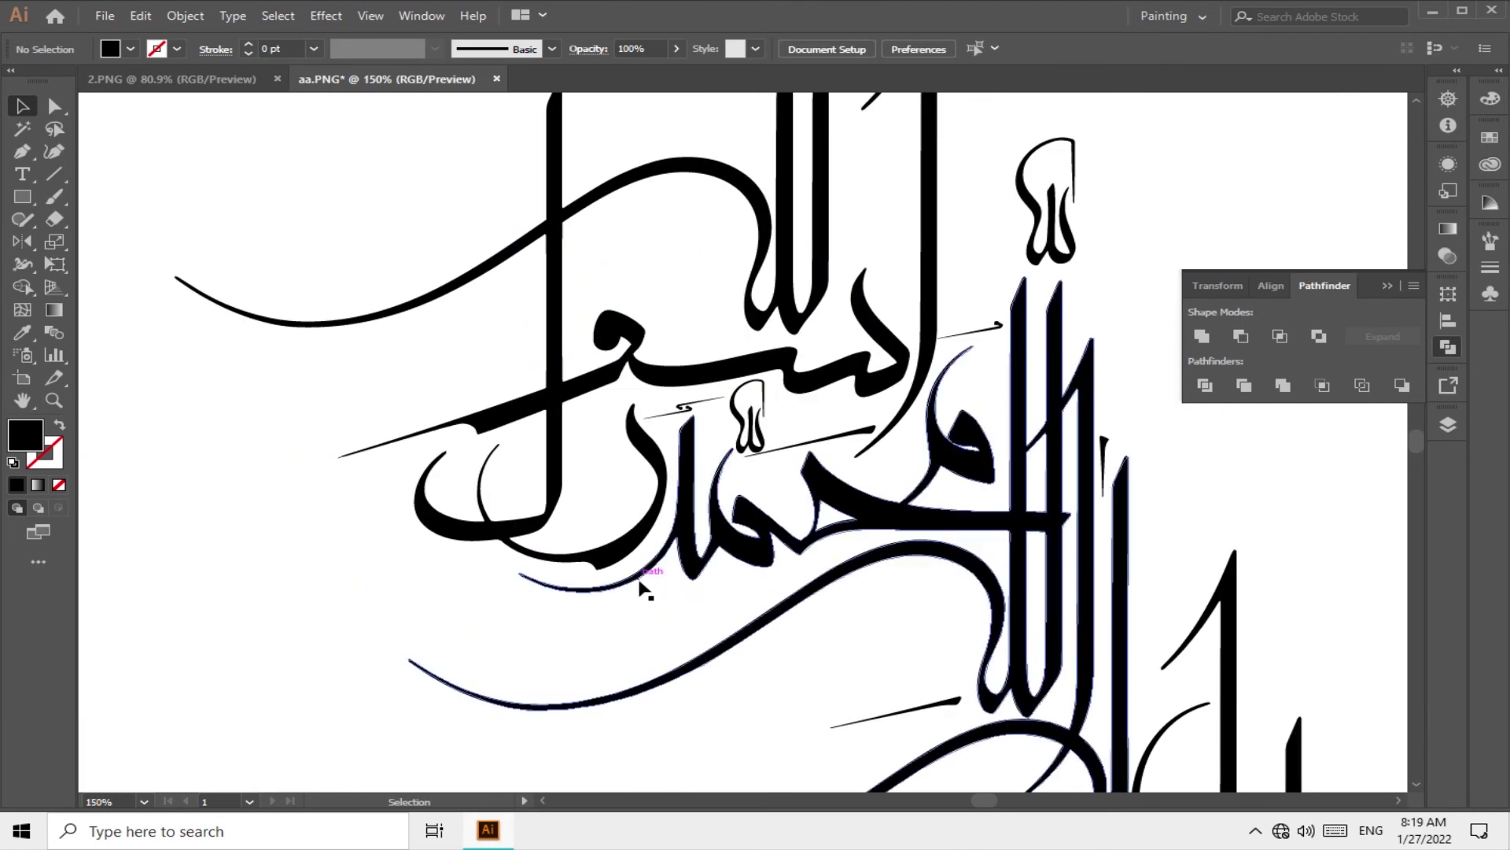
{"action": "key", "text": "ctrl+minus"}
{"action": "key", "text": "ctrl+minus"}
{"action": "key", "text": "ctrl+minus"}
- Shrink the copied letter piece and the thin stroke piece
{"action": "key", "text": "ctrl+plus"}
{"action": "key", "text": "ctrl+plus"}
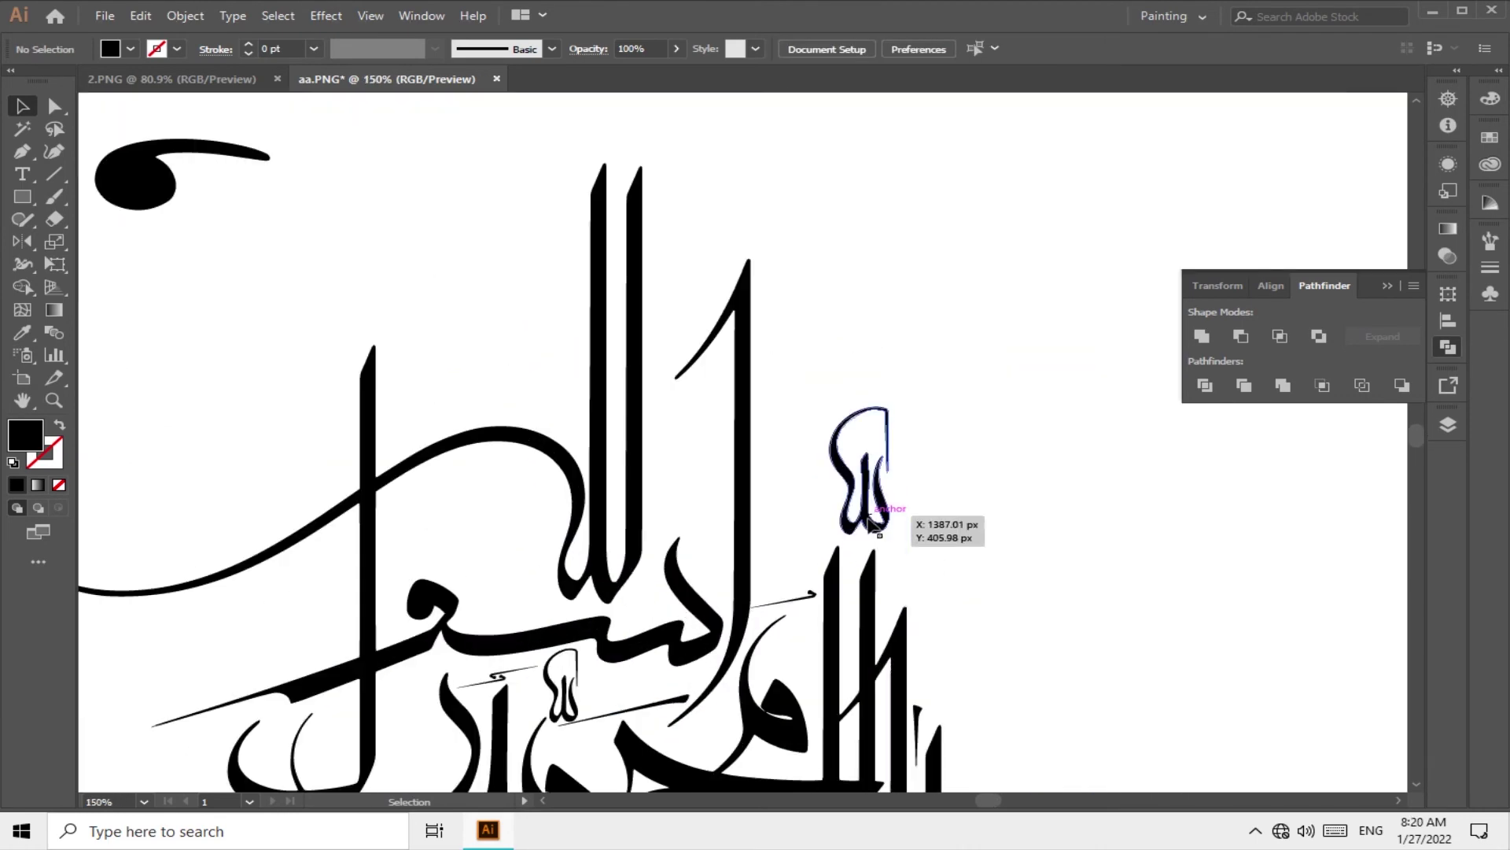
{"action": "left_click_drag", "start_coordinate": [860, 540], "coordinate": [691, 438]}
{"action": "key", "text": "ctrl+plus"}
{"action": "key", "text": "ctrl+plus"}
{"action": "mouse_move", "coordinate": [710, 295]}
{"action": "left_mouse_down"}
{"action": "mouse_move", "coordinate": [706, 429]}
{"action": "mouse_move", "coordinate": [935, 406]}
{"action": "left_mouse_up"}
{"action": "key", "text": "ctrl+minus"}
{"action": "key", "text": "ctrl+minus"}
{"action": "key", "text": "ctrl+minus"}
{"action": "key", "text": "ctrl+plus"}
{"action": "key", "text": "ctrl+plus"}
{"action": "key", "text": "ctrl+plus"}
{"action": "key", "text": "ctrl+minus"}
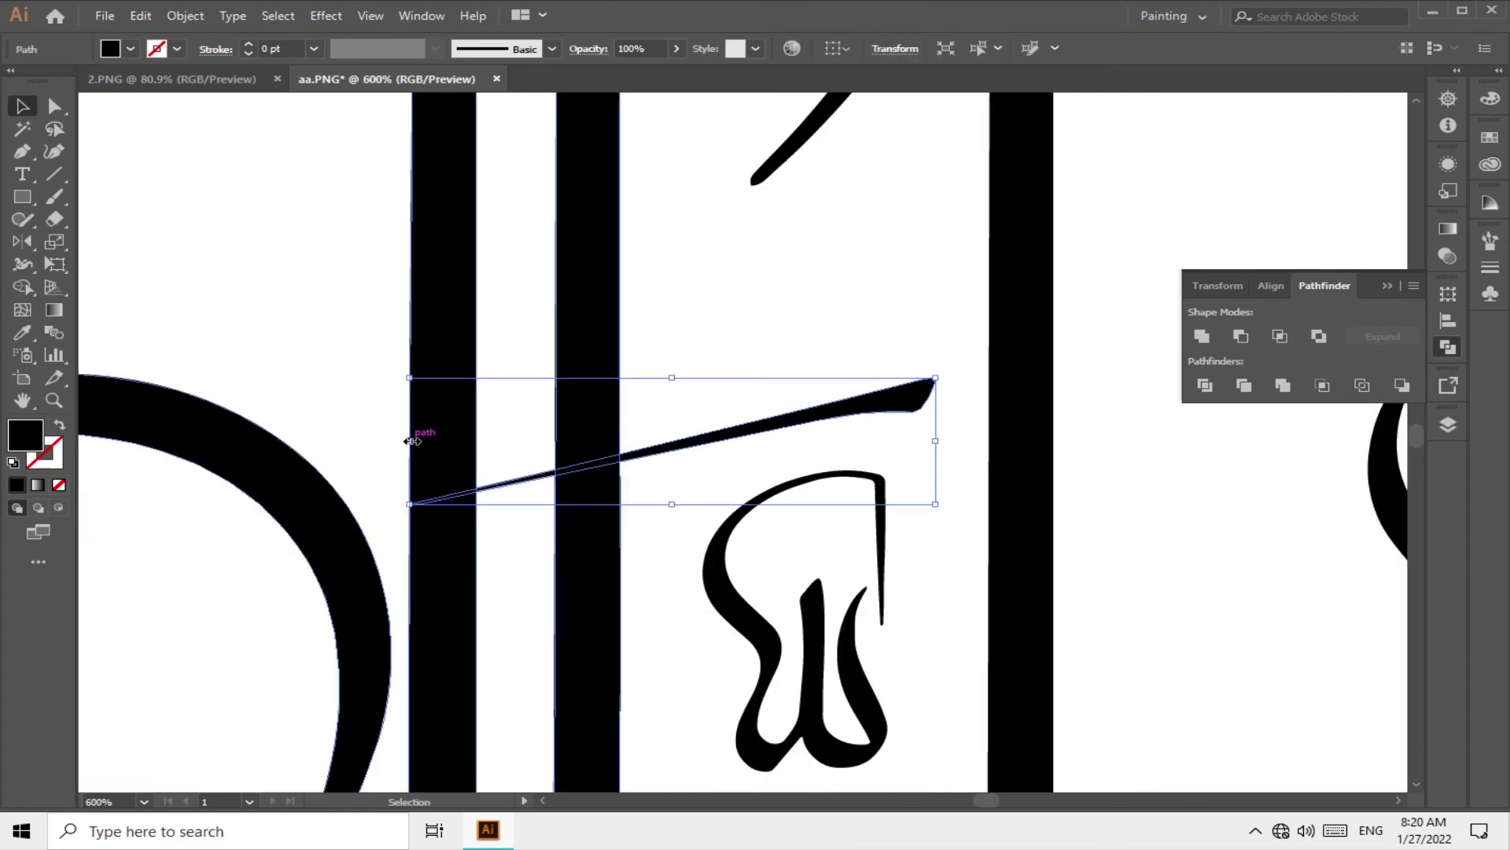
{"action": "left_click_drag", "start_coordinate": [411, 432], "coordinate": [627, 438]}
- Resize the small stroke and move it into the calligraphy
{"action": "key", "text": "ctrl+minus"}
{"action": "key", "text": "ctrl+minus"}
{"action": "key", "text": "ctrl+minus"}
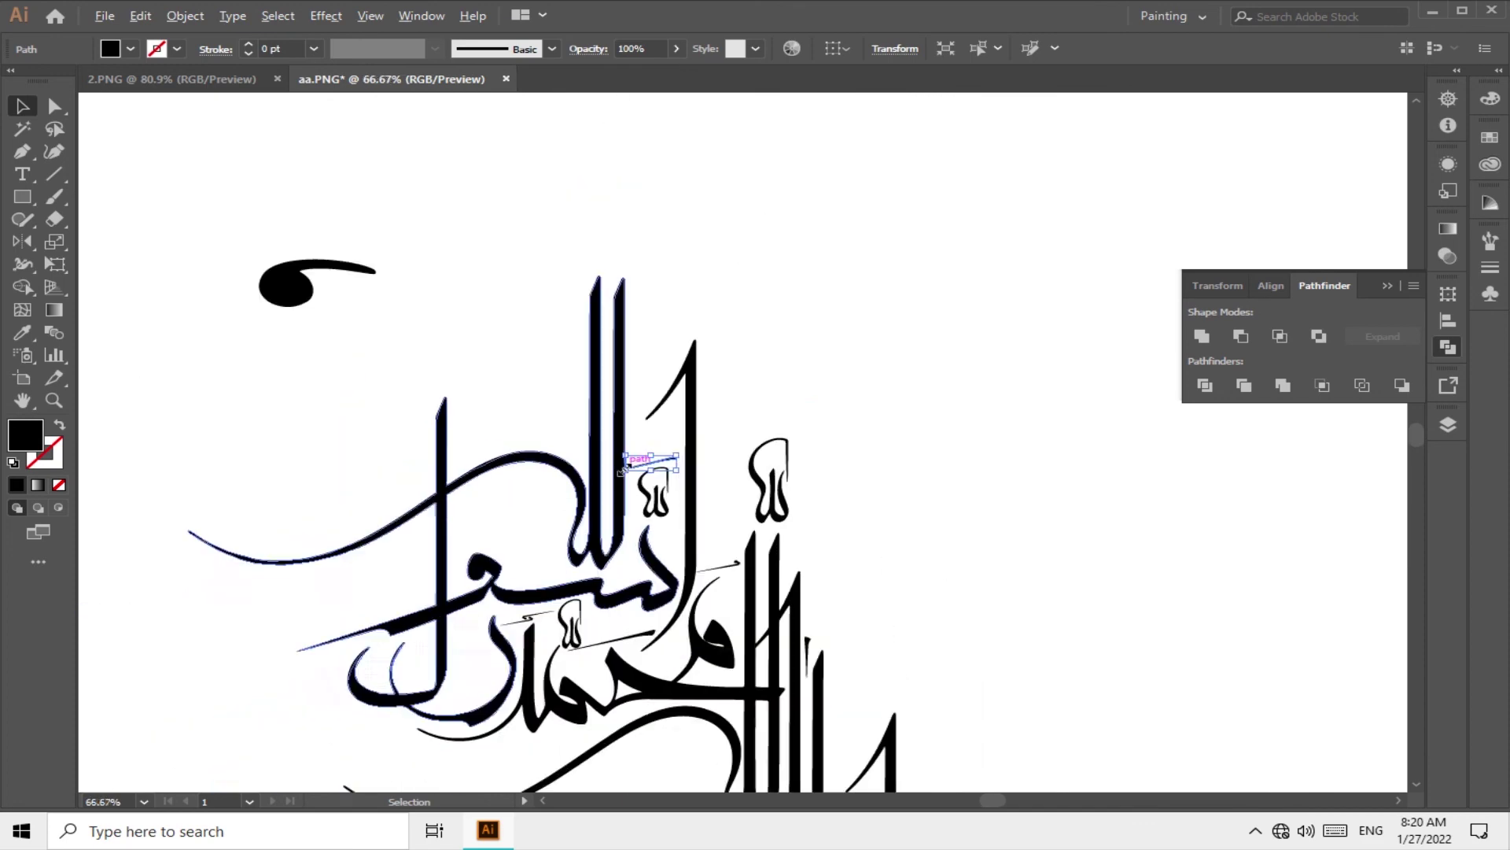
{"action": "scroll", "coordinate": [724, 608], "scroll_direction": "down", "scroll_amount": 2}
{"action": "key", "text": "ctrl+minus"}
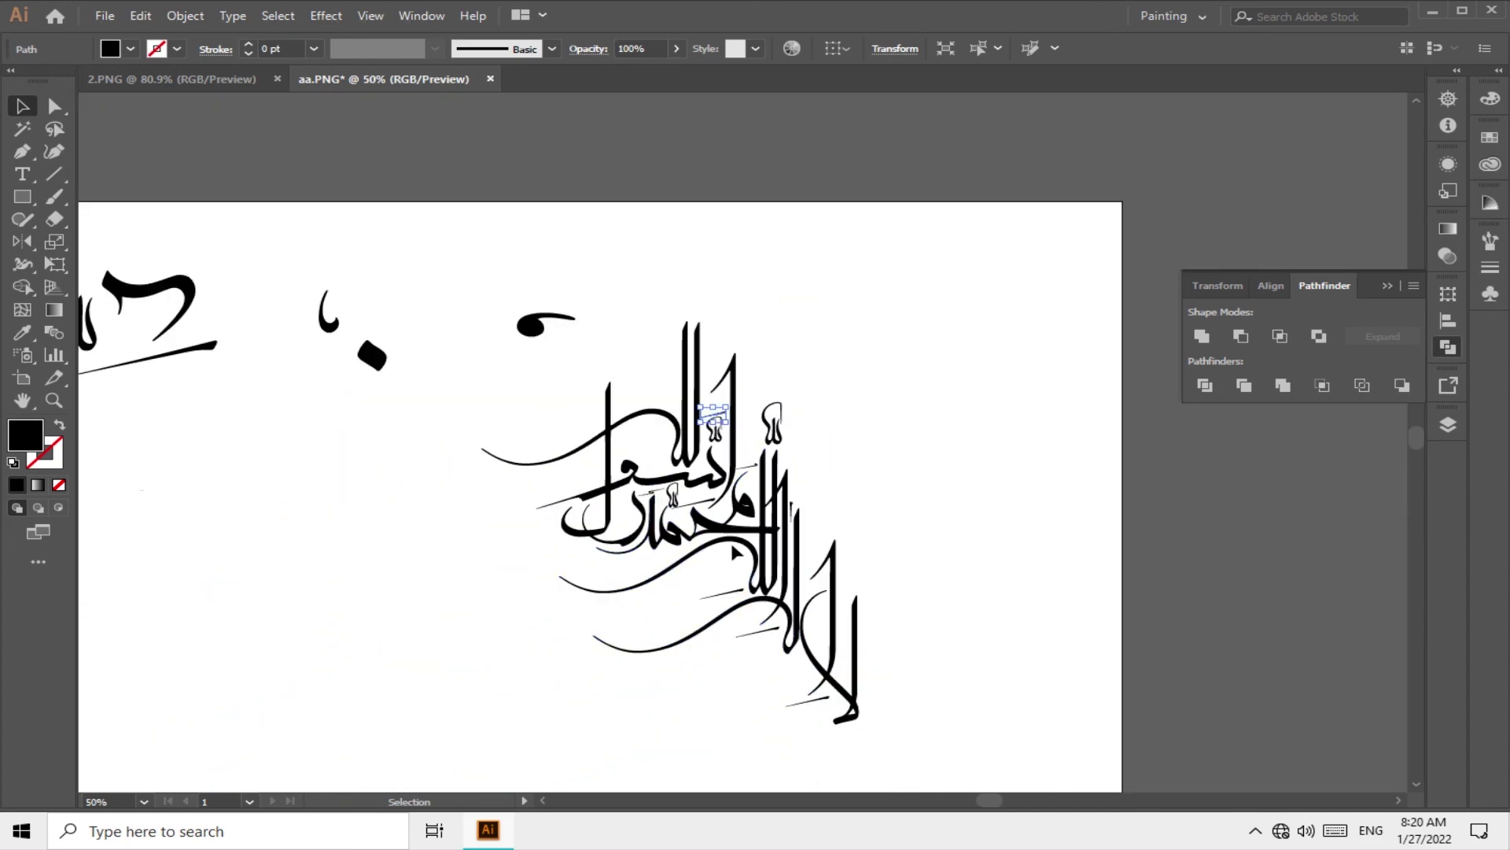
{"action": "key", "text": "ctrl+plus"}
{"action": "key", "text": "ctrl+plus"}
{"action": "key", "text": "ctrl+plus"}
{"action": "key", "text": "ctrl+plus"}
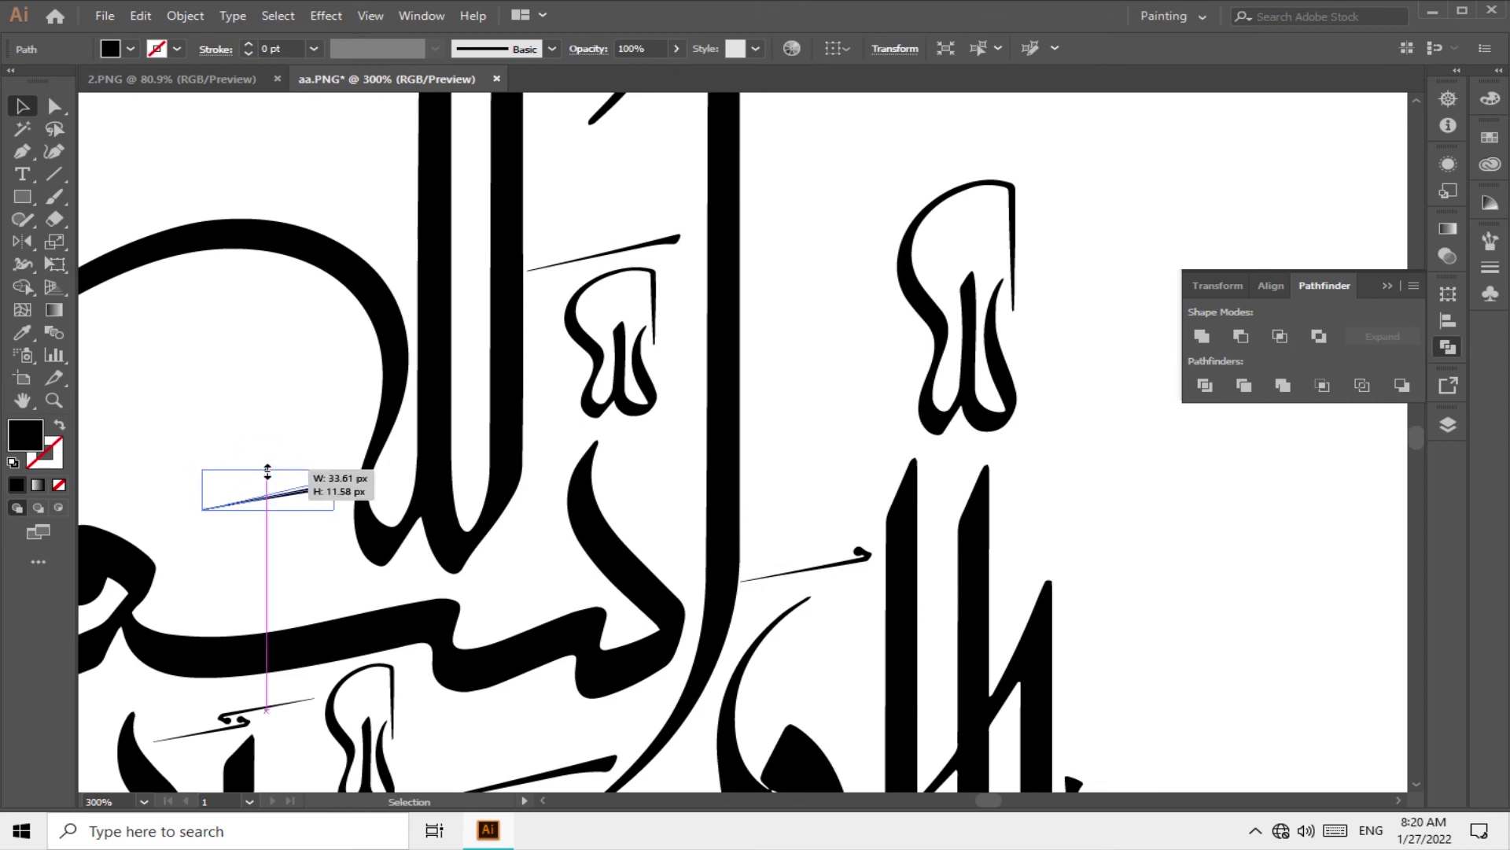
{"action": "left_click_drag", "start_coordinate": [267, 470], "coordinate": [297, 540]}
{"action": "key", "text": "ctrl+minus"}
{"action": "key", "text": "ctrl+minus"}
{"action": "left_click_drag", "start_coordinate": [715, 583], "coordinate": [539, 562]}
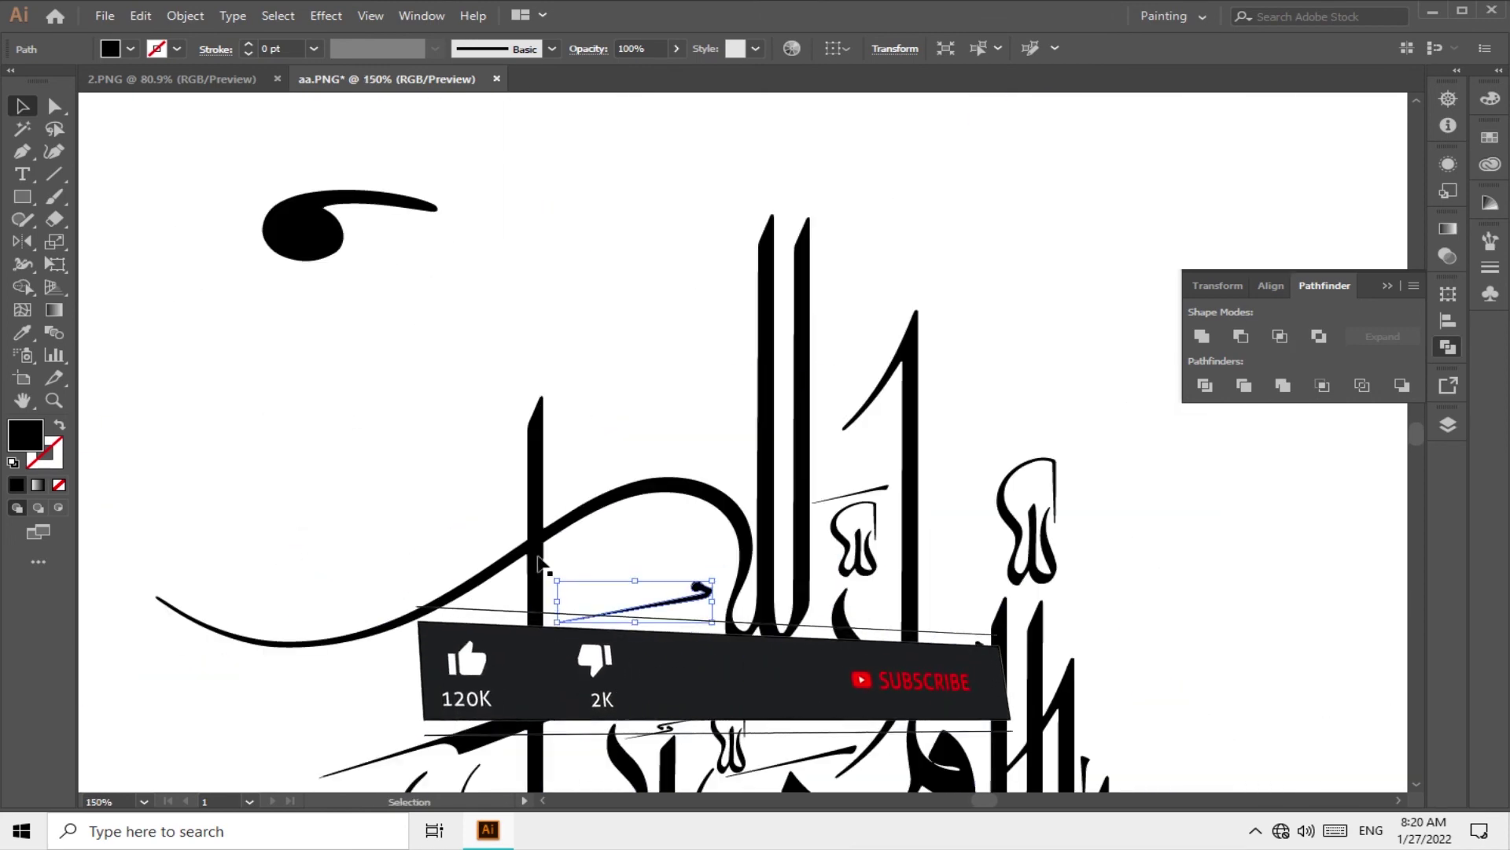
{"action": "key", "text": "ctrl+minus"}
{"action": "key", "text": "ctrl+minus"}
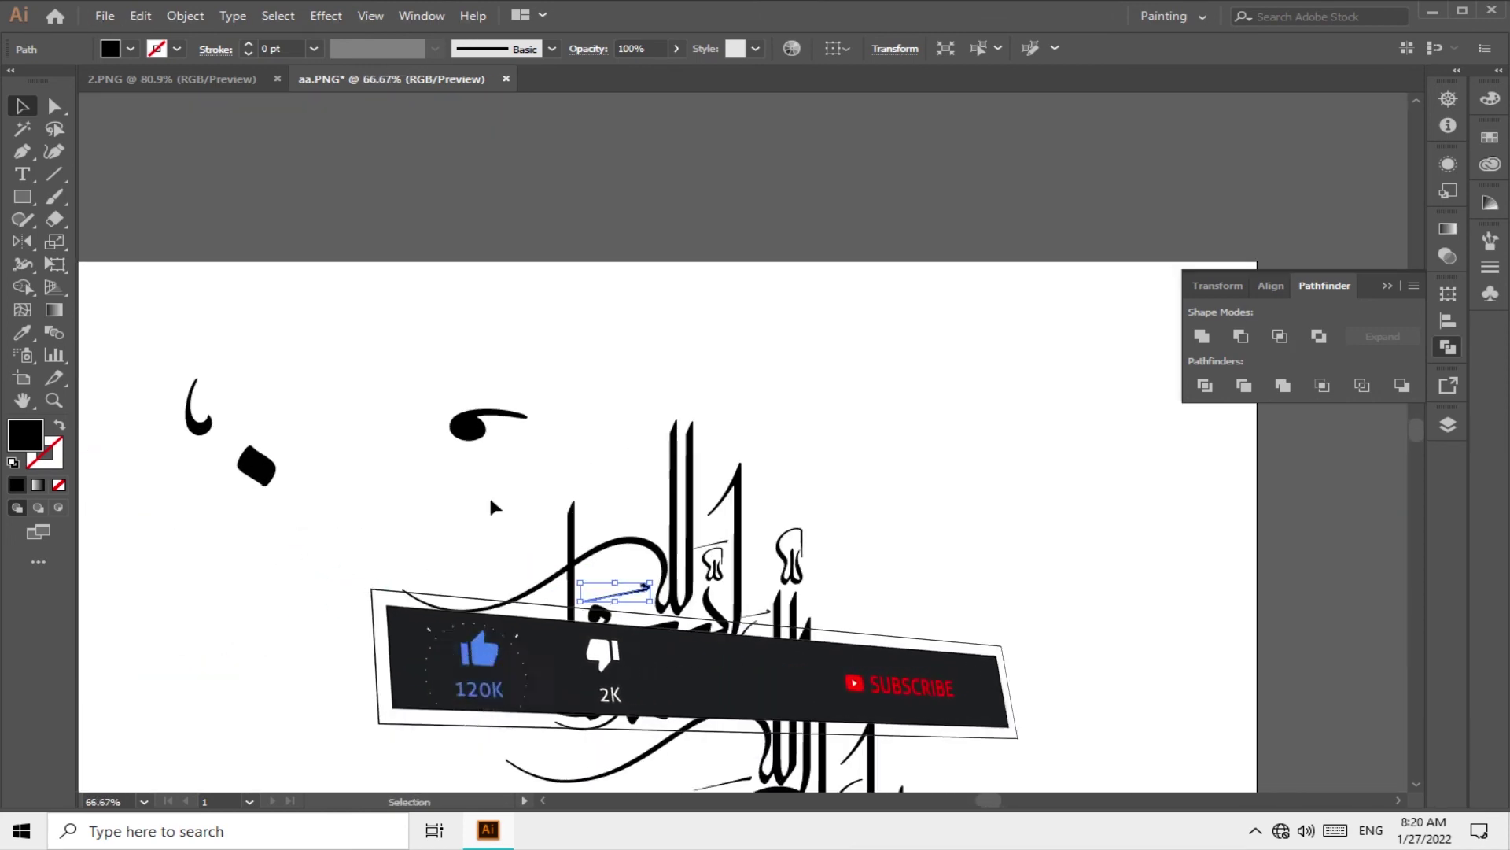
{"action": "left_click", "coordinate": [491, 506]}
- Move the comma-shaped blob onto the lower curve and resize it
{"action": "key", "text": "ctrl+1"}
{"action": "left_click_drag", "start_coordinate": [630, 617], "coordinate": [674, 520]}
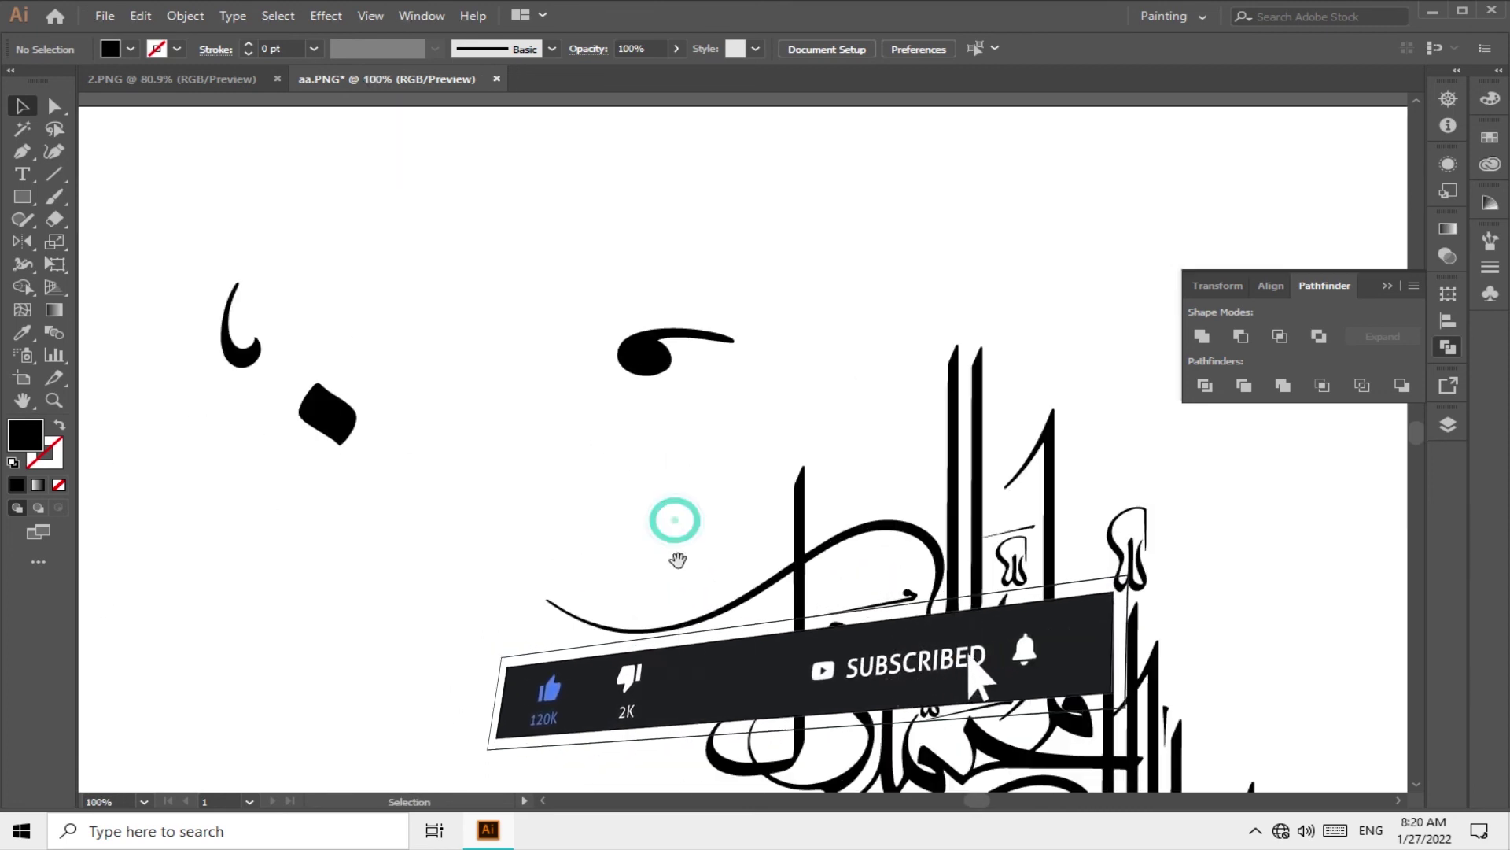
{"action": "left_click_drag", "start_coordinate": [645, 350], "coordinate": [640, 551]}
{"action": "key", "text": "ctrl+plus"}
{"action": "mouse_move", "coordinate": [819, 495]}
{"action": "left_mouse_down"}
{"action": "mouse_move", "coordinate": [718, 590]}
{"action": "mouse_move", "coordinate": [791, 504]}
{"action": "mouse_move", "coordinate": [885, 566]}
{"action": "left_mouse_up"}
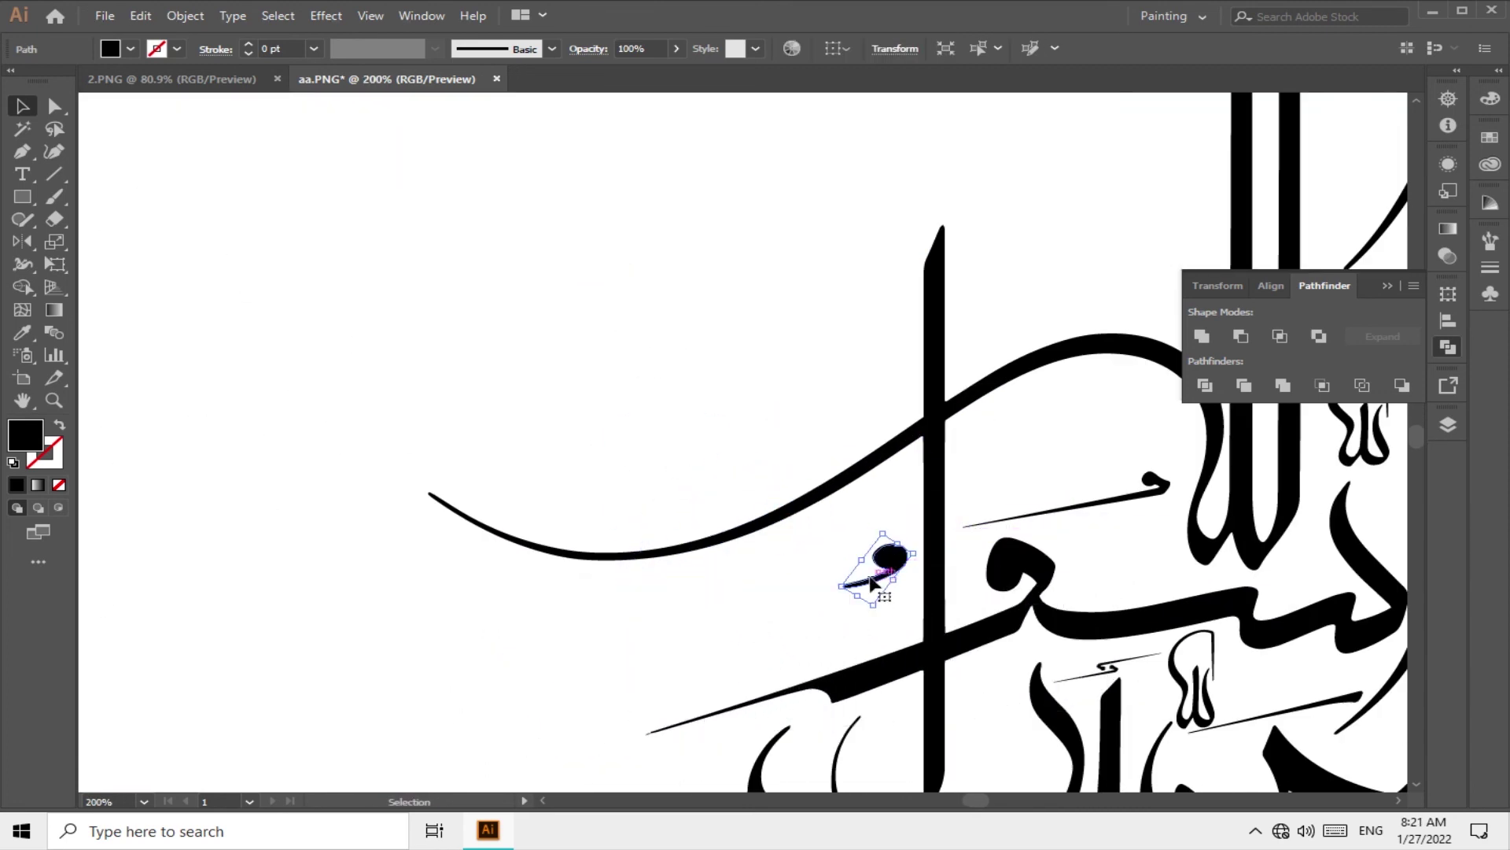
{"action": "scroll", "coordinate": [872, 582], "scroll_direction": "down", "scroll_amount": 3}
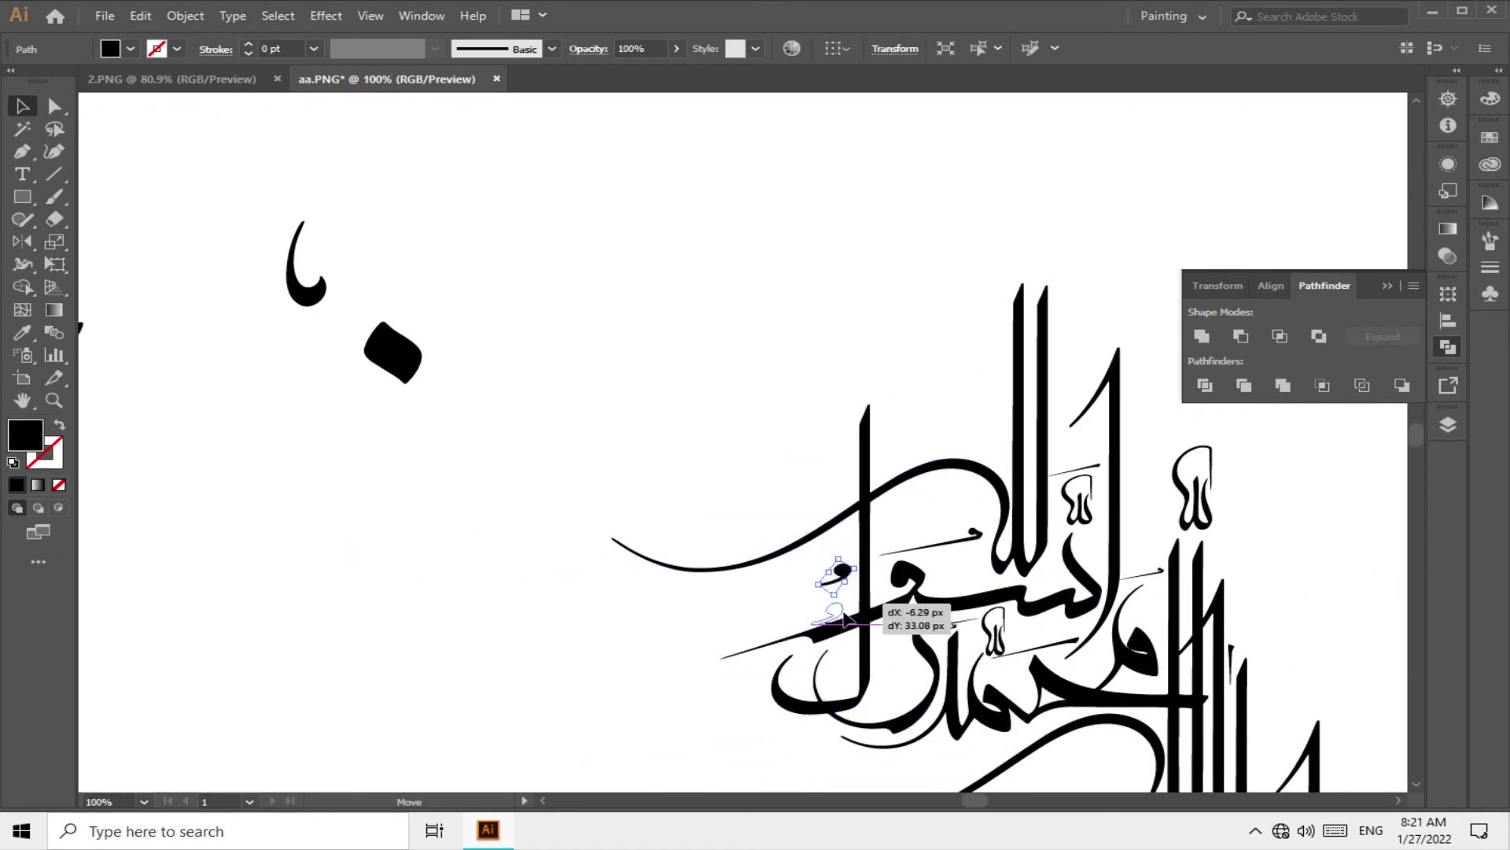
{"action": "scroll", "coordinate": [853, 654], "scroll_direction": "up", "scroll_amount": 3}
{"action": "scroll", "coordinate": [582, 494], "scroll_direction": "right", "scroll_amount": 3}
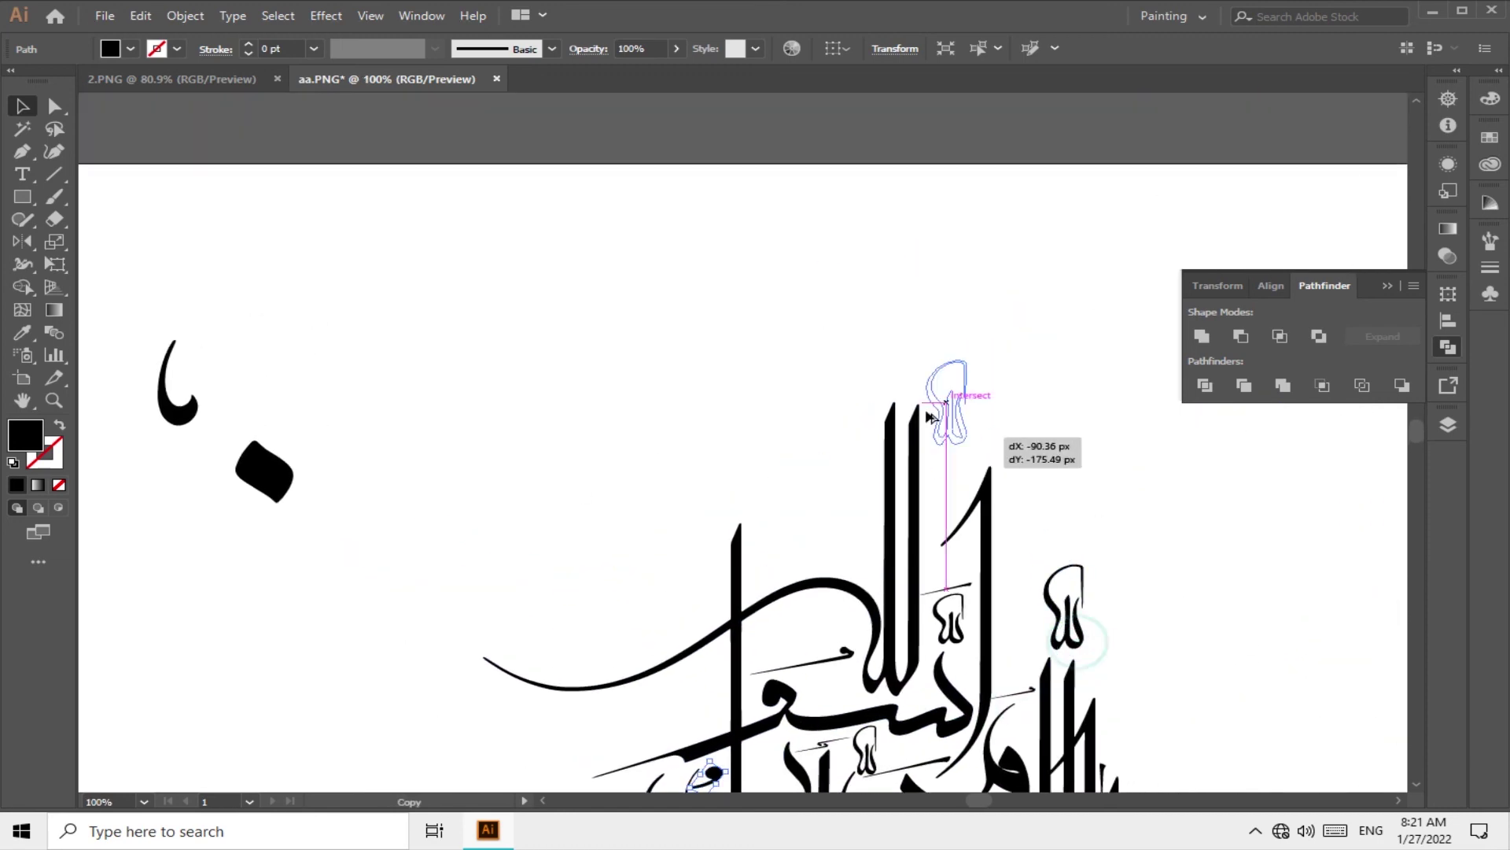
- Place a copy of the letter piece atop the tall stroke and move the hooked stroke to the top left
{"action": "left_click_drag", "start_coordinate": [931, 417], "coordinate": [899, 384]}
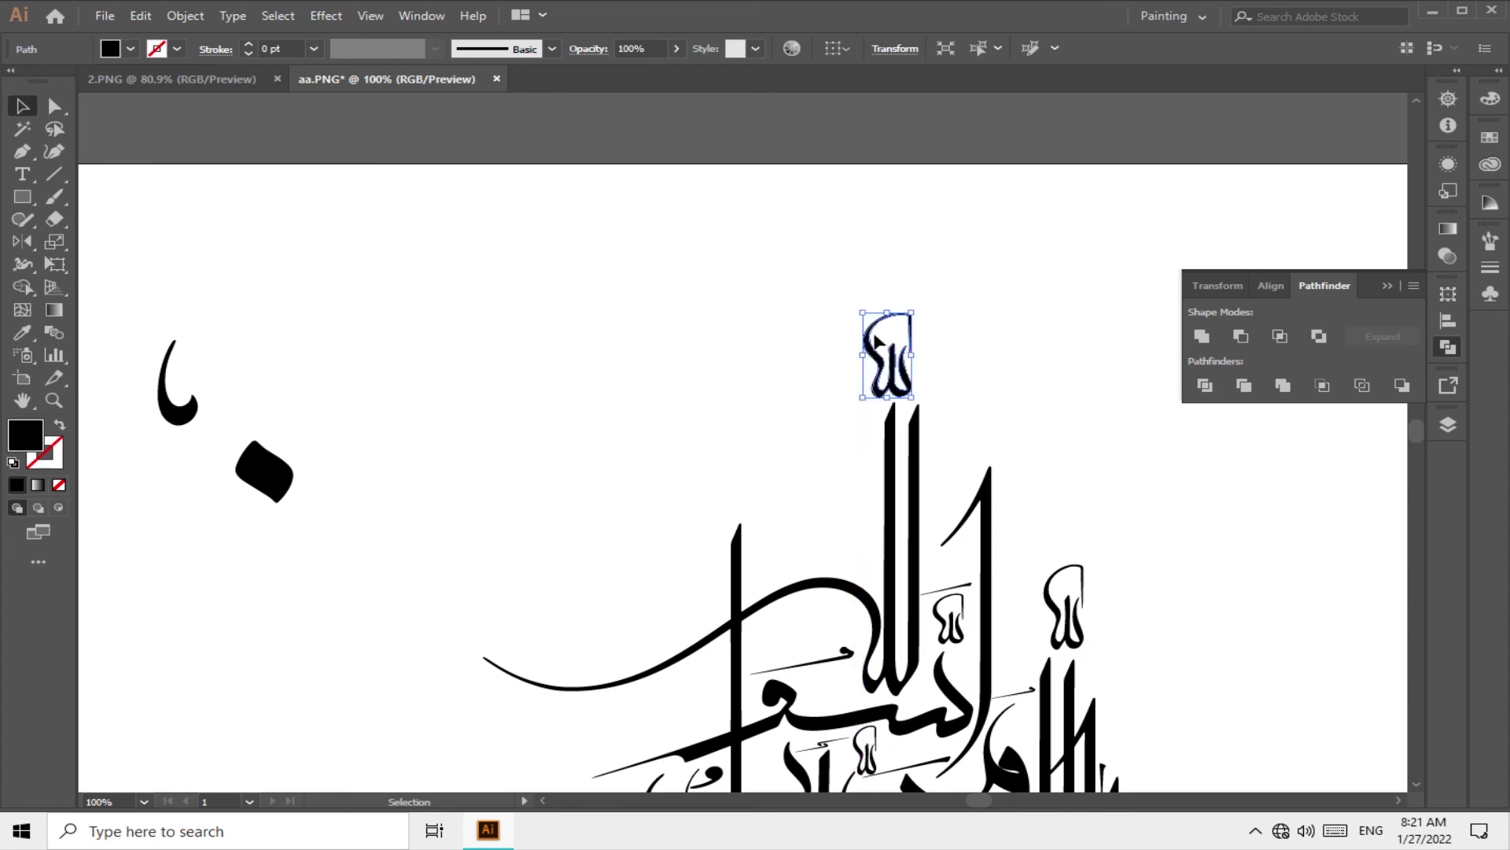
{"action": "left_click", "coordinate": [828, 478]}
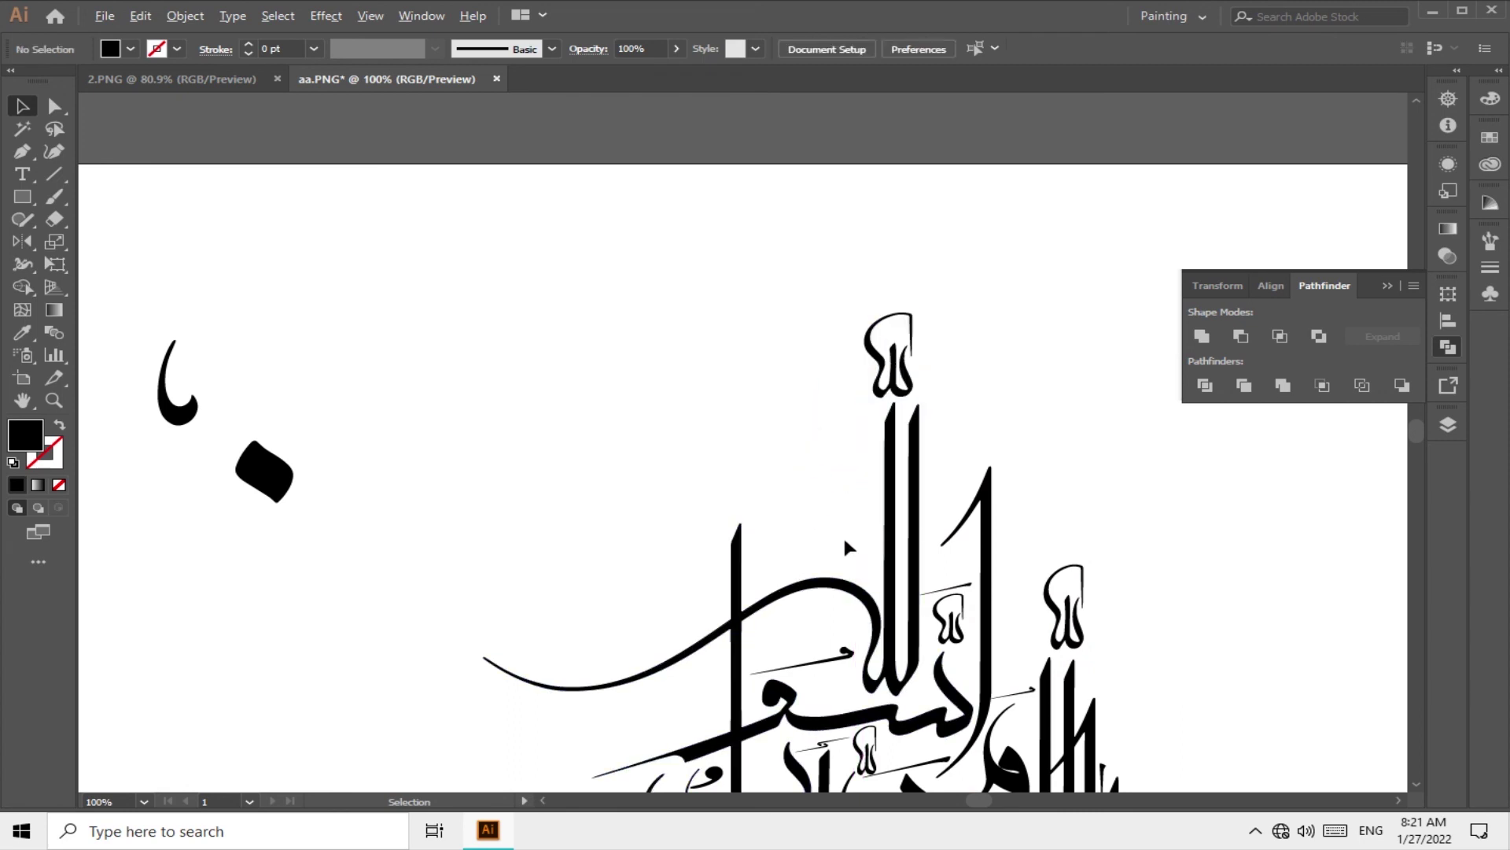
{"action": "scroll", "coordinate": [846, 543], "scroll_direction": "down", "scroll_amount": 2}
{"action": "left_click_drag", "start_coordinate": [791, 508], "coordinate": [785, 507]}
{"action": "scroll", "coordinate": [781, 569], "scroll_direction": "down", "scroll_amount": 1}
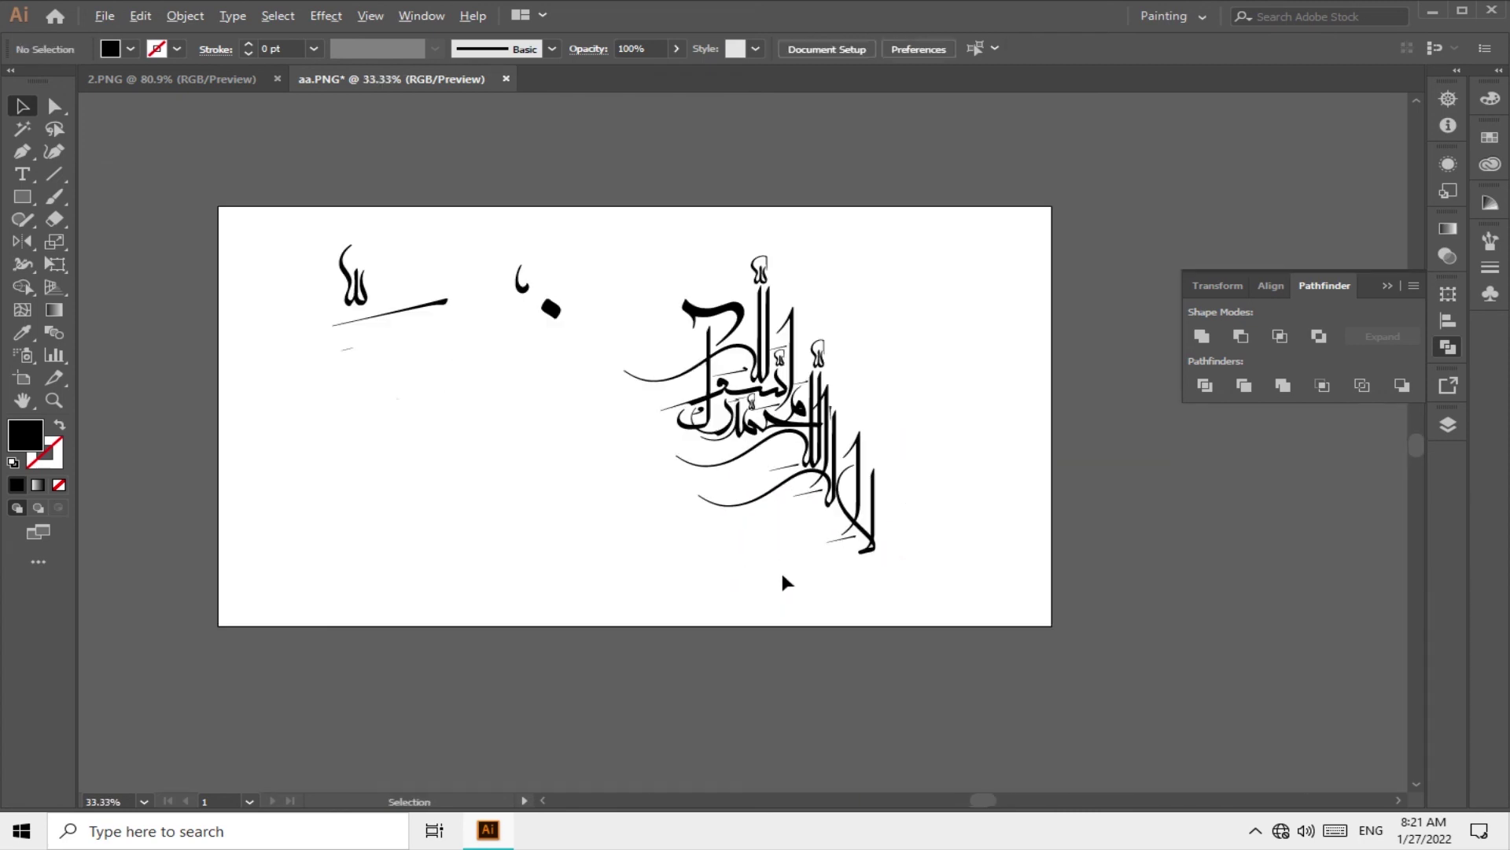
{"action": "scroll", "coordinate": [585, 414], "scroll_direction": "up", "scroll_amount": 1}
{"action": "scroll", "coordinate": [557, 351], "scroll_direction": "up", "scroll_amount": 1}
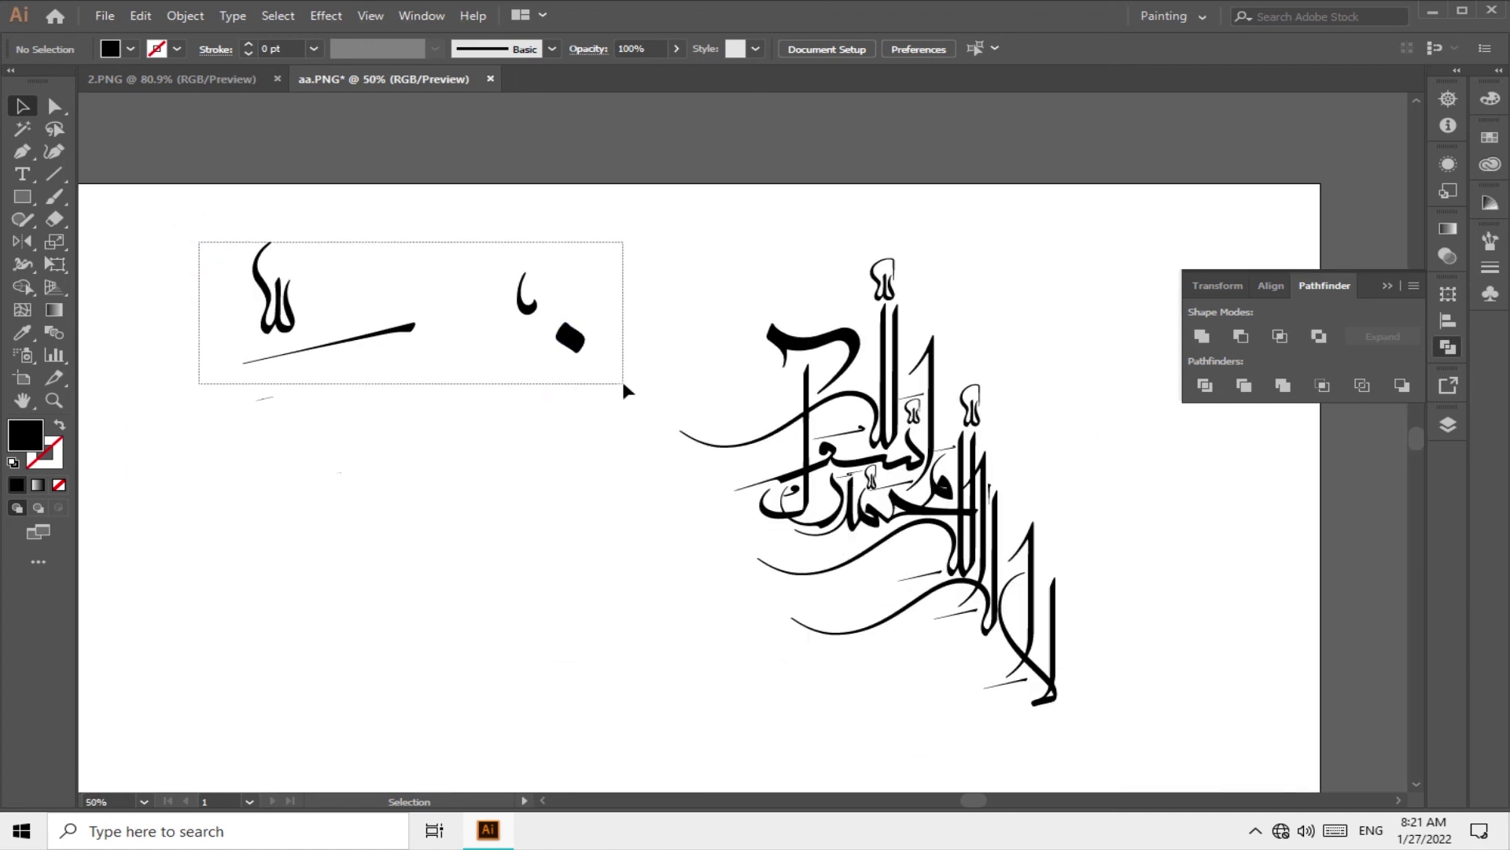
- Select the leftover loose pieces on the left and drag them into the calligraphy
{"action": "left_click_drag", "start_coordinate": [627, 389], "coordinate": [623, 384]}
{"action": "left_click_drag", "start_coordinate": [525, 297], "coordinate": [698, 362]}
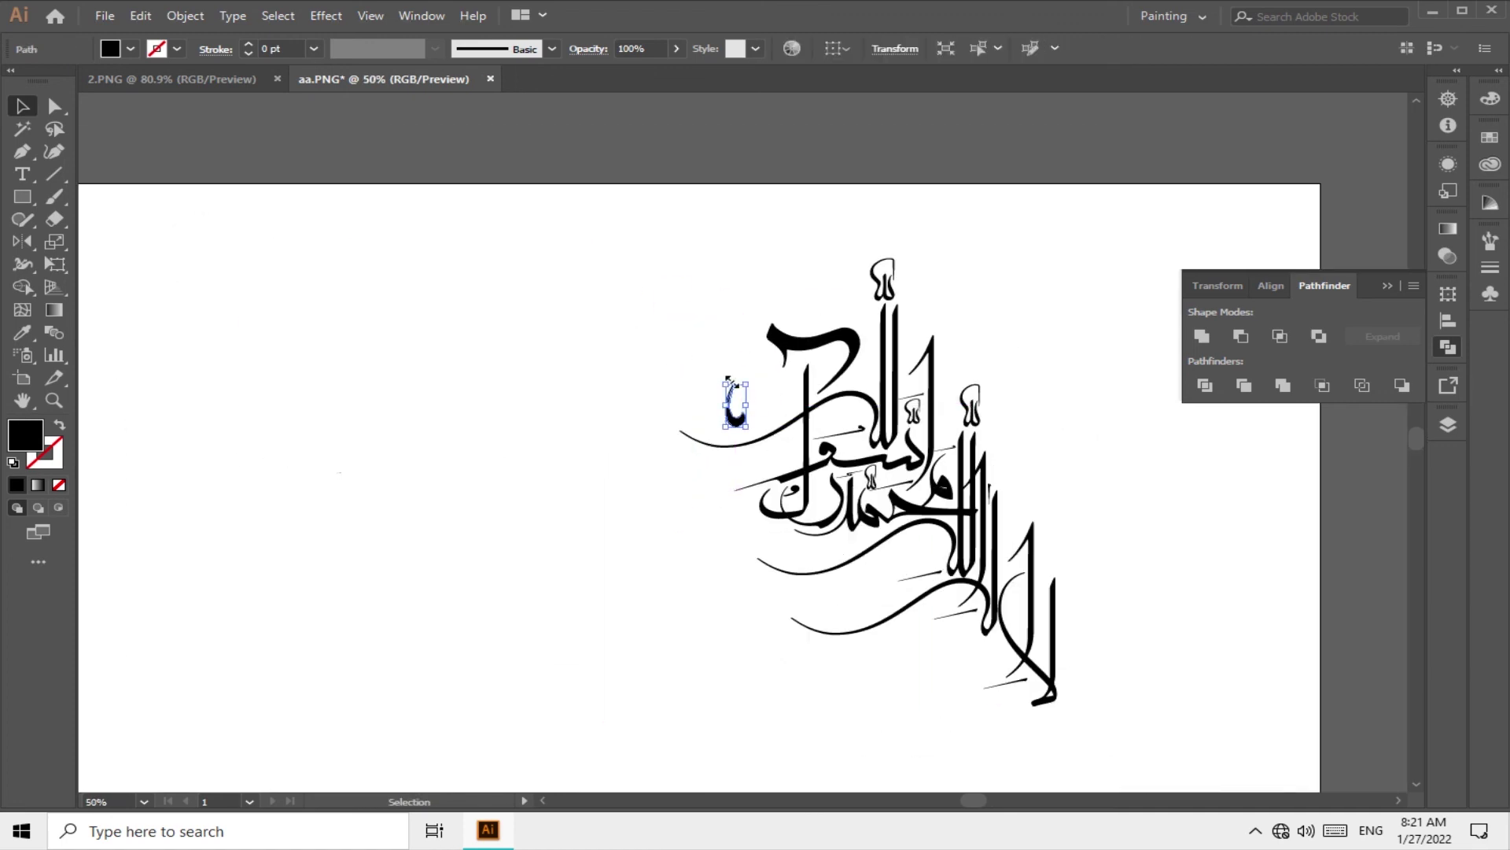
{"action": "left_click_drag", "start_coordinate": [730, 421], "coordinate": [775, 413]}
{"action": "scroll", "coordinate": [708, 488], "scroll_direction": "down", "scroll_amount": 1}
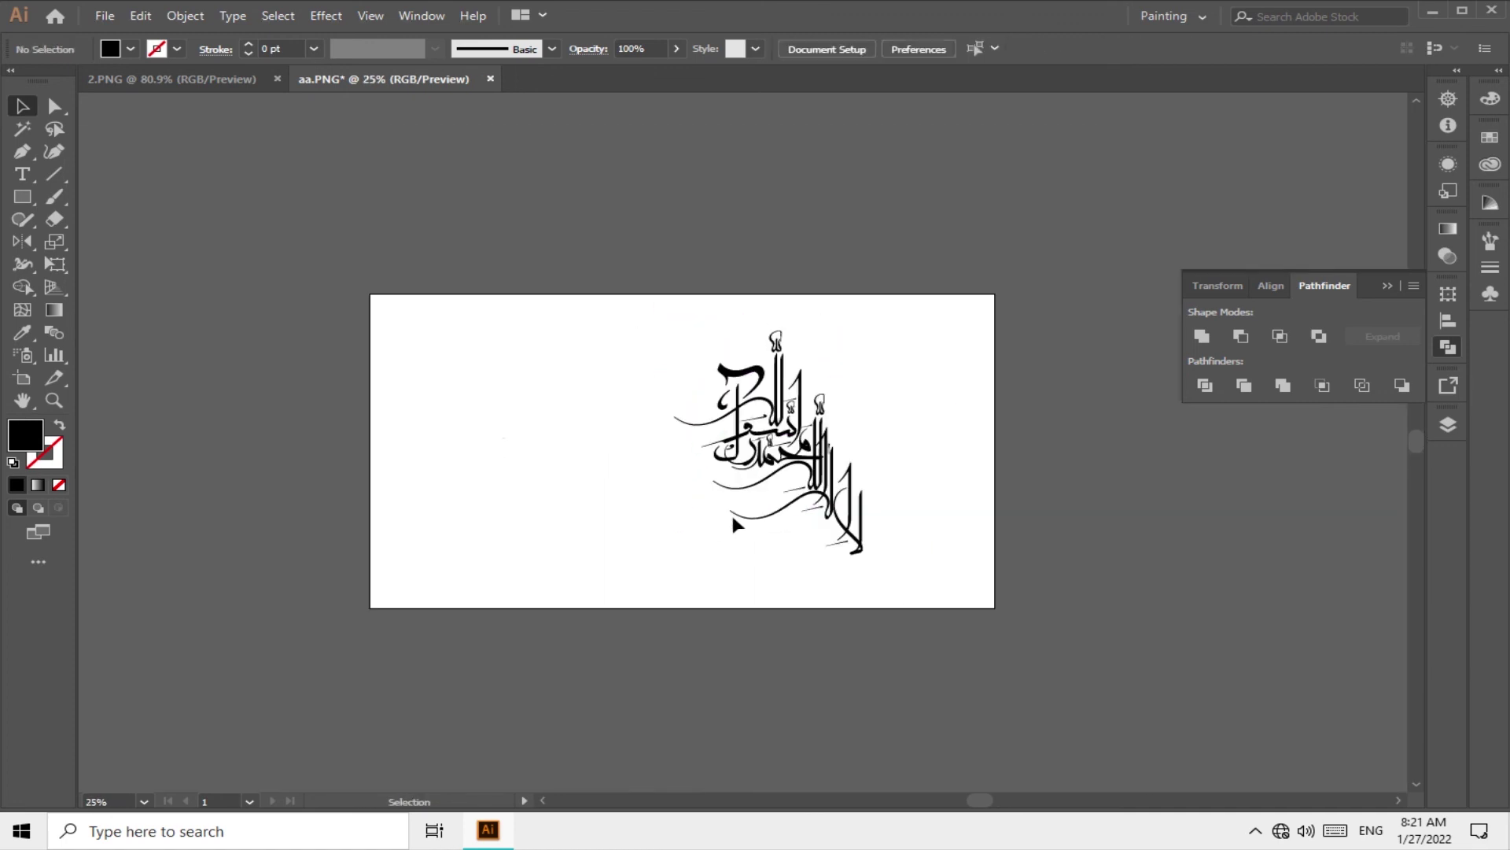
{"action": "scroll", "coordinate": [630, 512], "scroll_direction": "up", "scroll_amount": 1}
- Crop the artboard by pulling its left and right edges in to the calligraphy
{"action": "key", "text": "shift+o"}
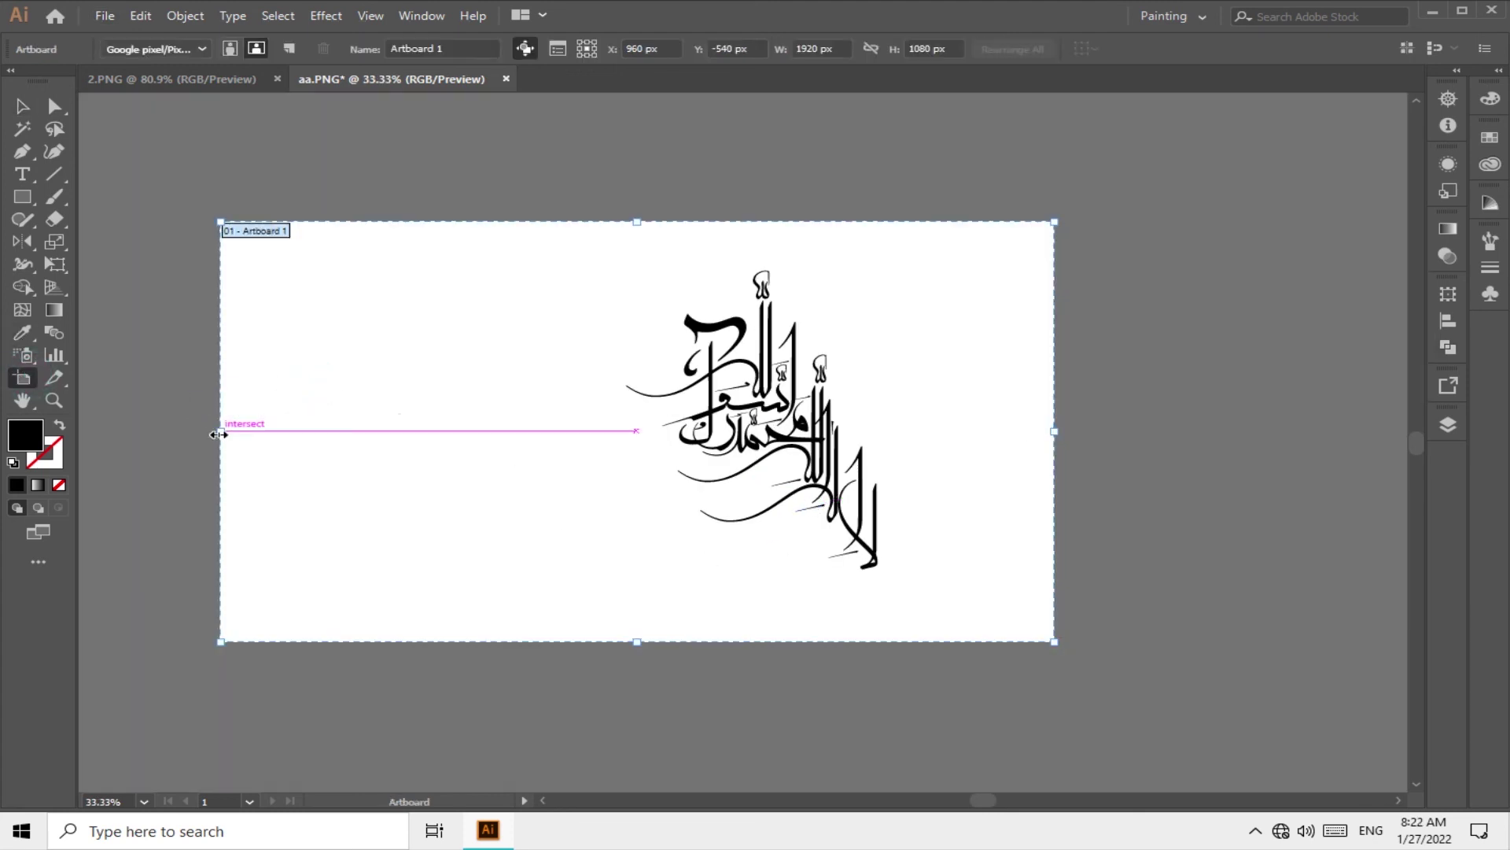
{"action": "left_click_drag", "start_coordinate": [221, 432], "coordinate": [589, 432]}
{"action": "left_click_drag", "start_coordinate": [1056, 435], "coordinate": [949, 435]}
- Save the file as an Illustrator document
{"action": "key", "text": "a"}
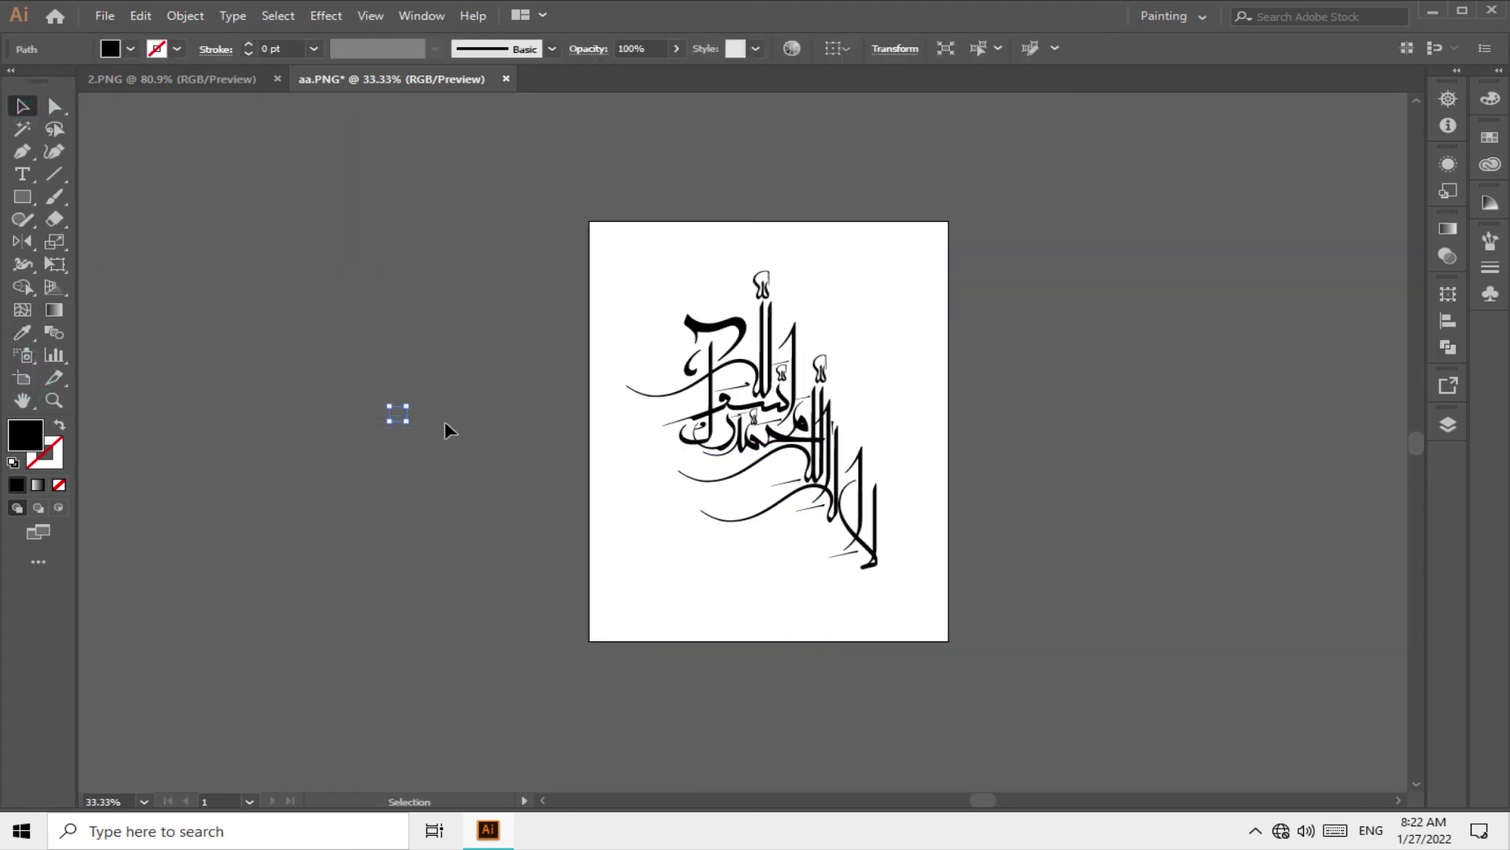
{"action": "key", "text": "ctrl+s"}
{"action": "left_click", "coordinate": [541, 514]}
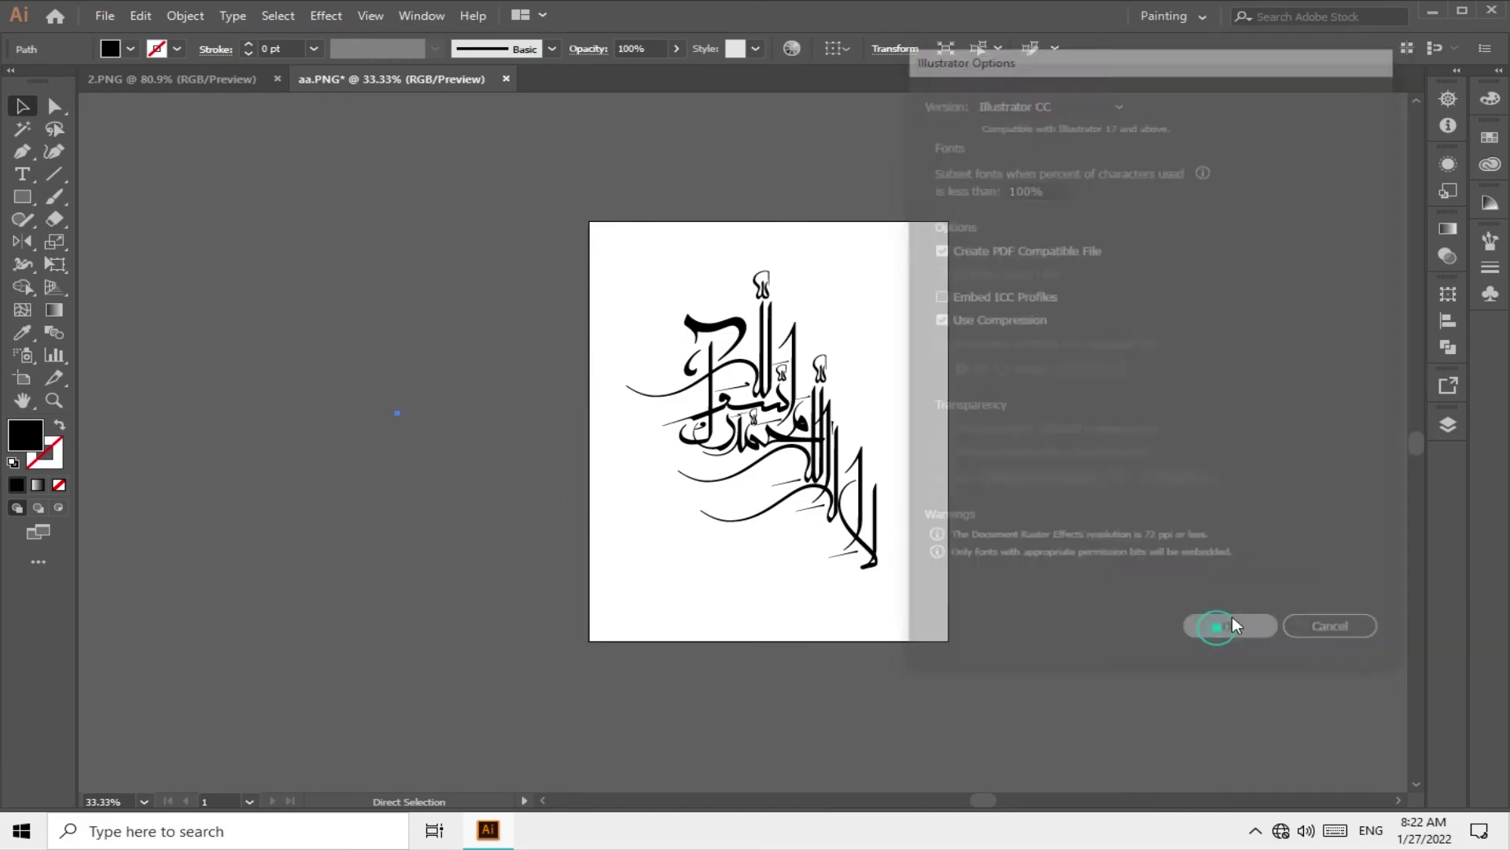